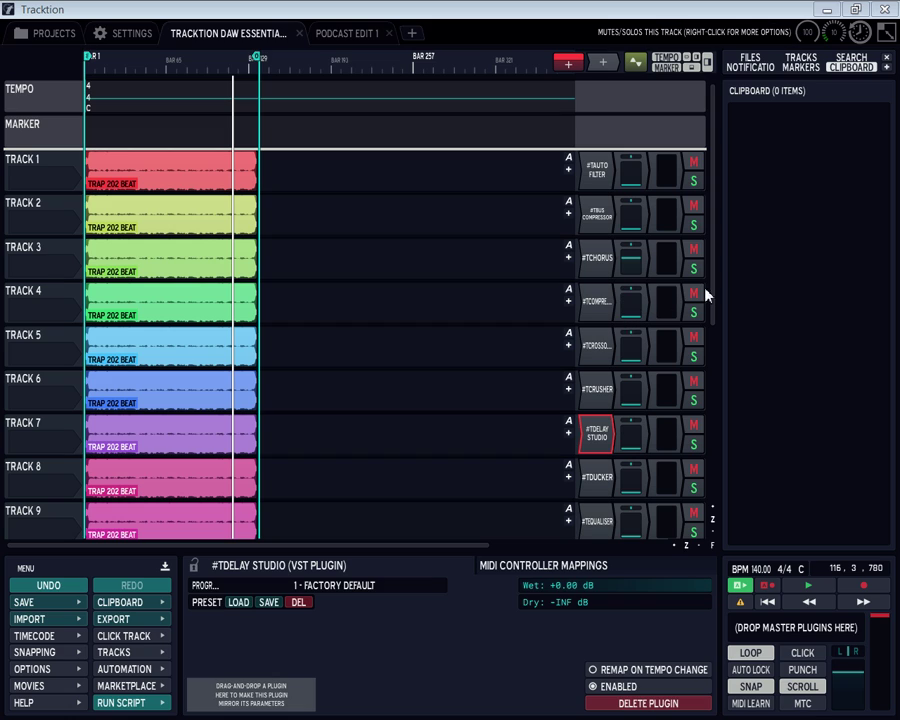
Step: Survey the plugins on all 16 tracks, open Track 1's Auto Filter and move its window below the first tracks
left_click_drag(713, 297, 706, 486)
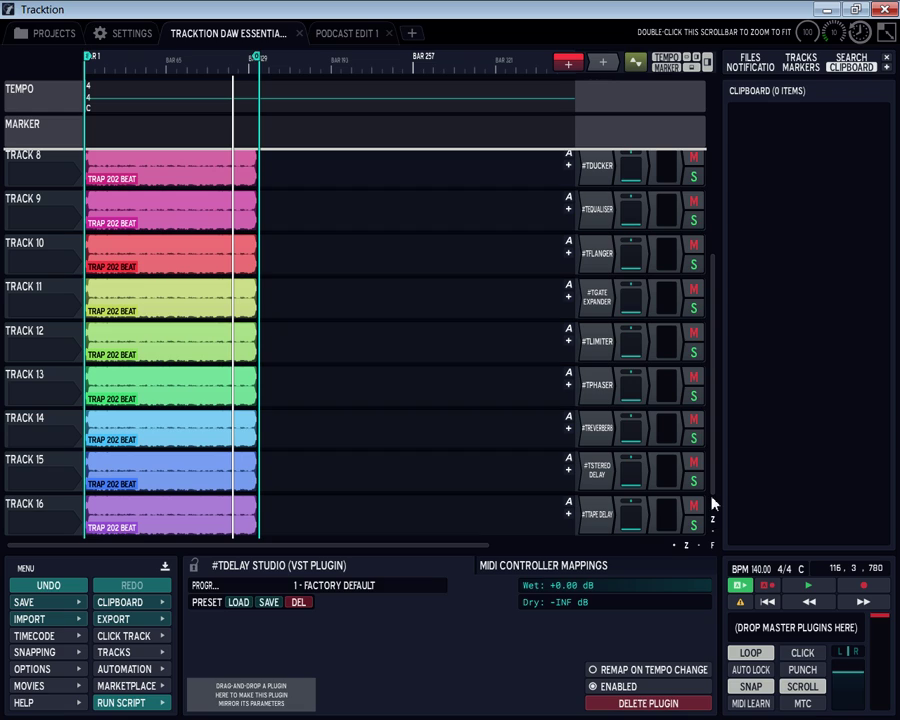
left_click_drag(710, 487, 715, 240)
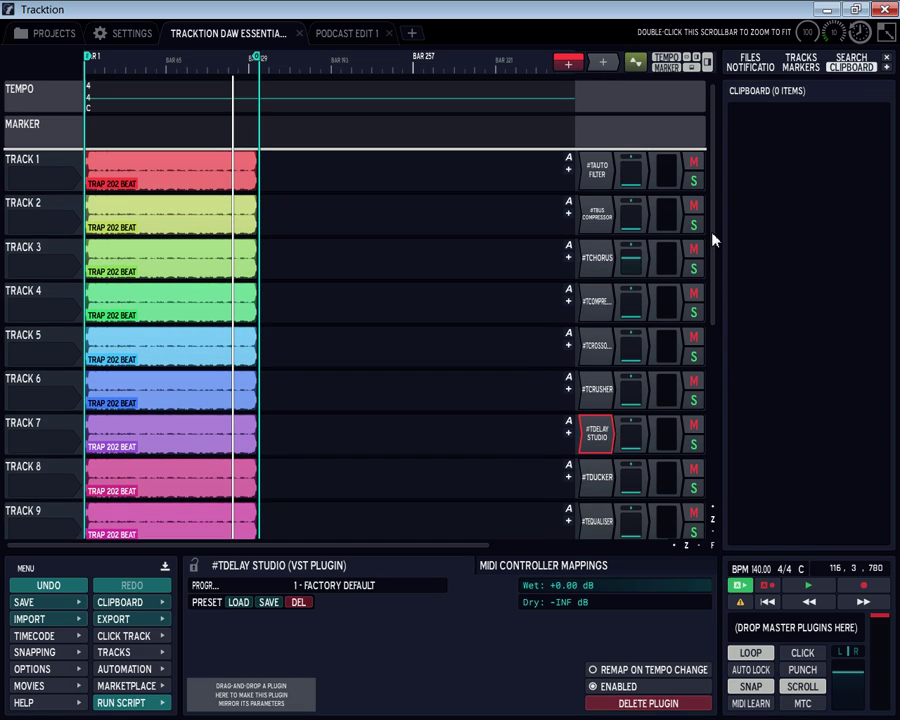
double_click(605, 176)
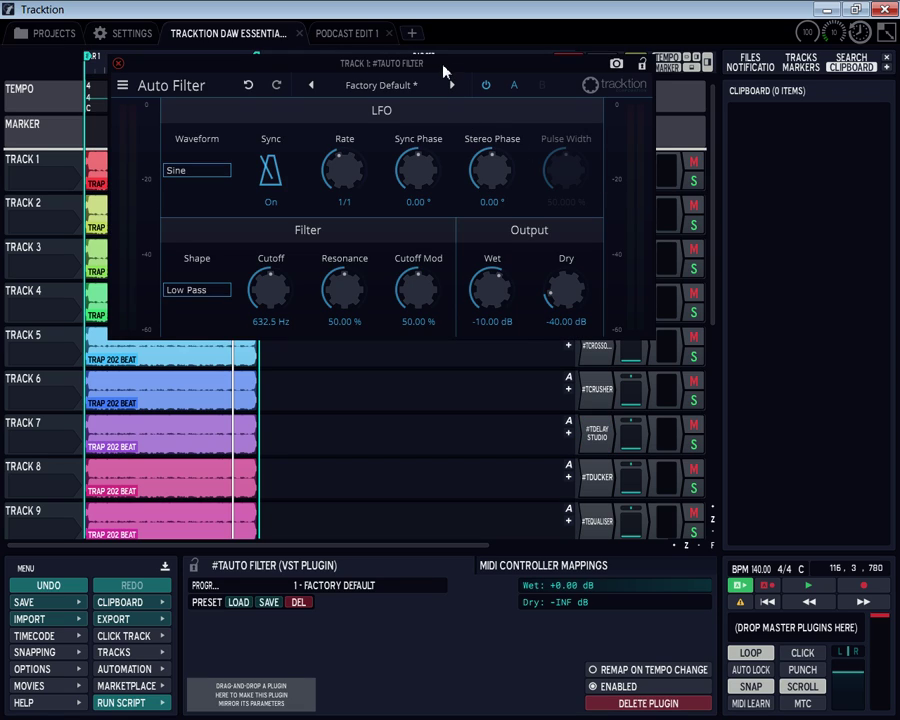
left_click_drag(440, 65, 394, 338)
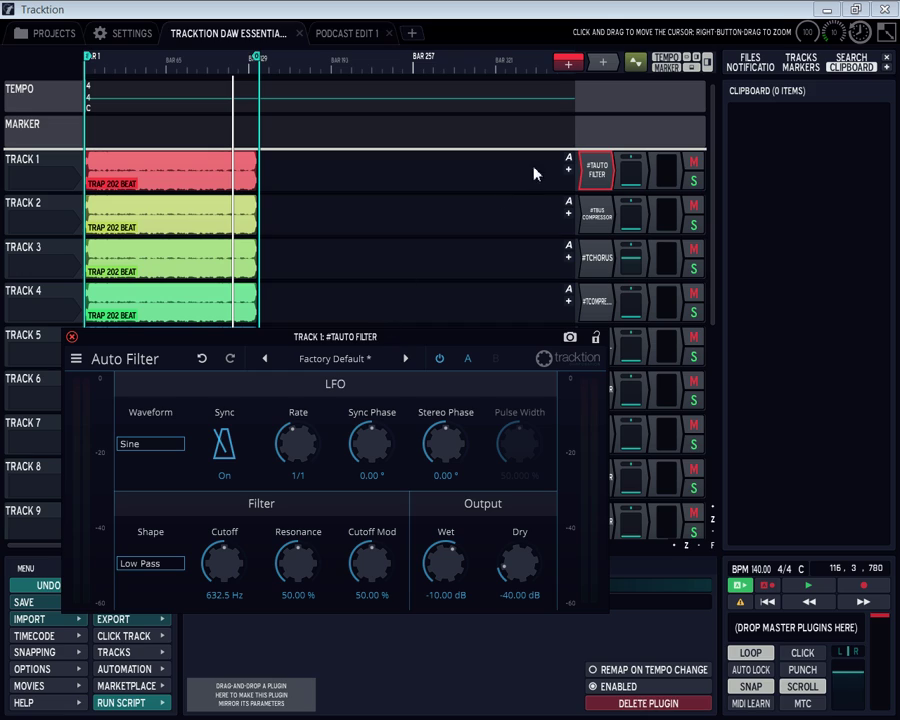
Step: Raise Track 1's volume fader to about its midpoint, and review the Auto Filter's LFO, filter and output controls before closing it
left_click_drag(625, 175, 634, 128)
double_click(605, 168)
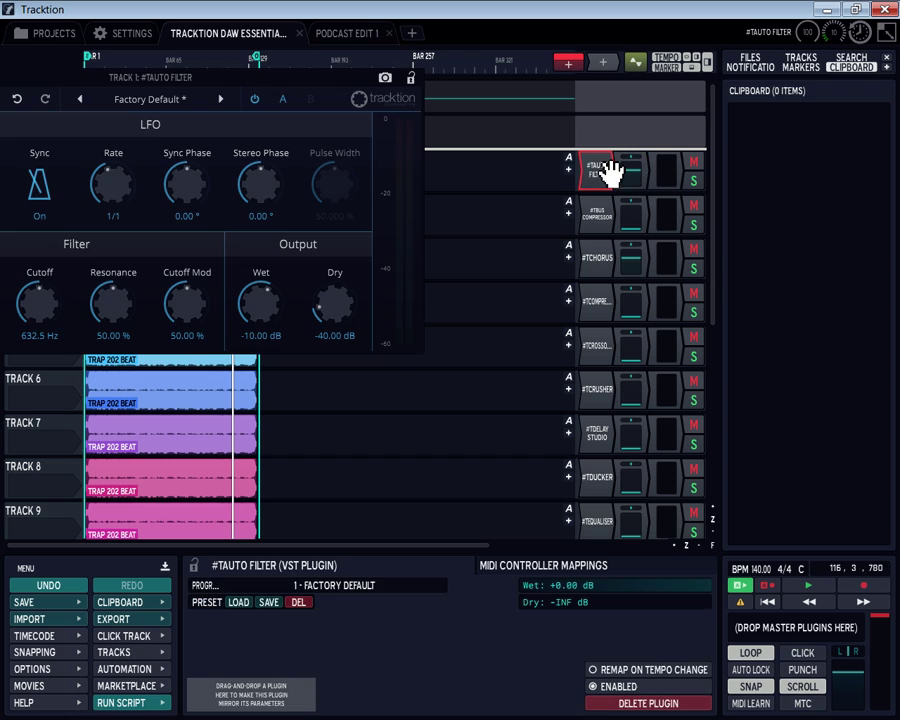
left_click_drag(269, 83, 501, 210)
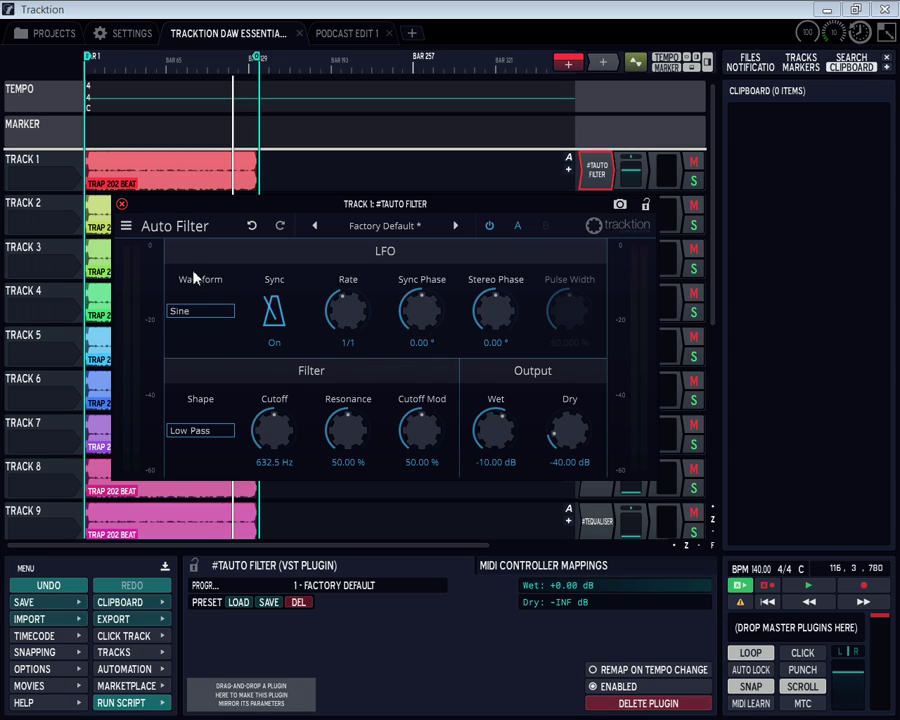
left_click(121, 205)
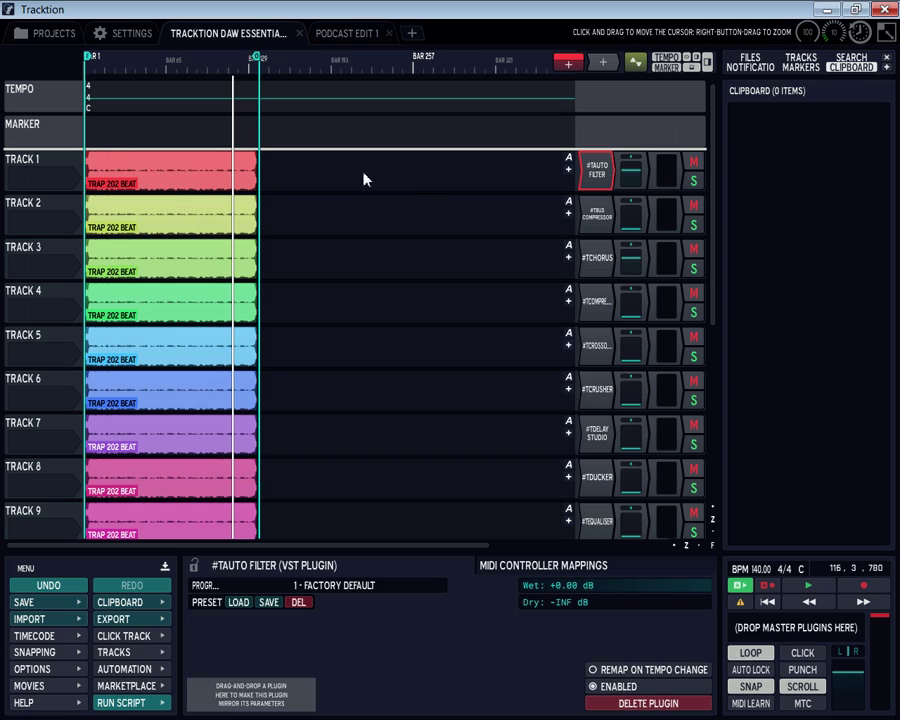
Step: Open the Bus Compressor on Track 2, bring its whole window into view, examine its controls and close it
double_click(597, 216)
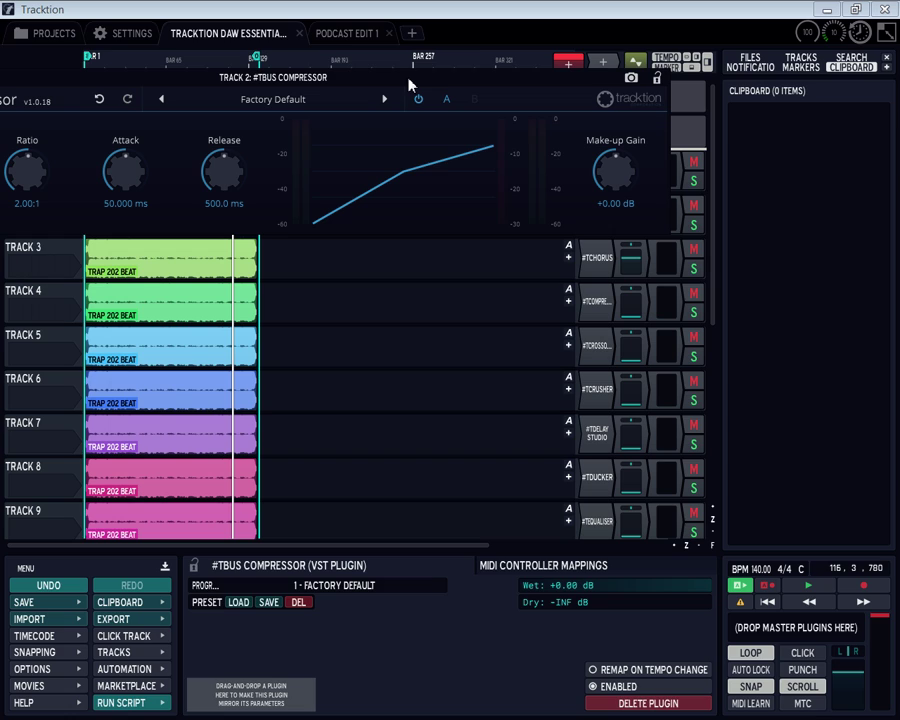
mouse_move(410, 85)
left_mouse_down()
mouse_move(508, 130)
mouse_move(545, 217)
mouse_move(552, 199)
left_mouse_up()
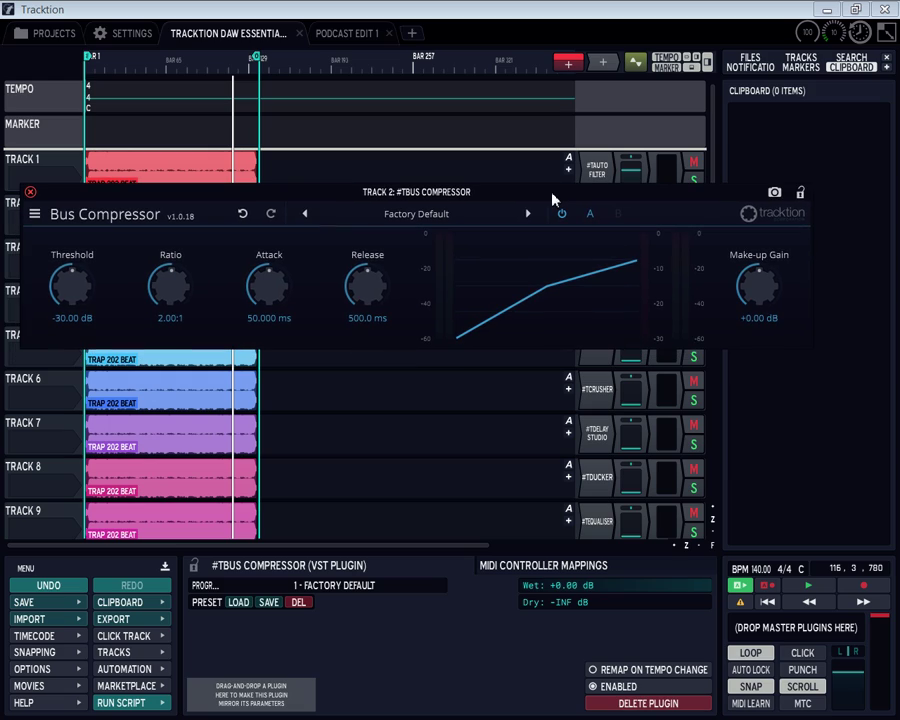
mouse_move(183, 181)
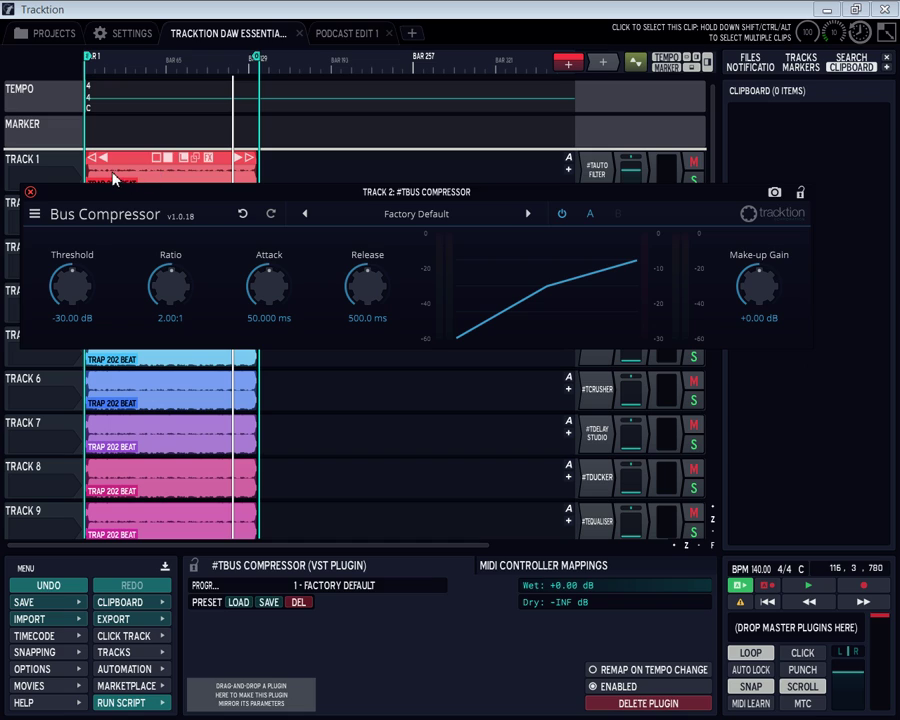
left_click_drag(130, 204, 137, 104)
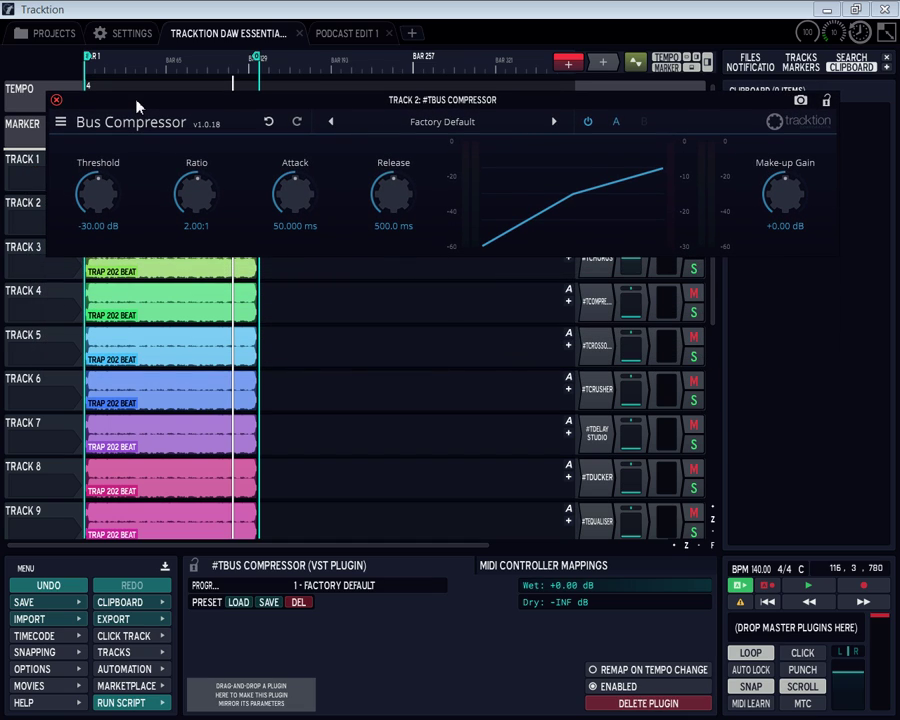
mouse_move(351, 104)
left_mouse_down()
mouse_move(345, 213)
mouse_move(351, 176)
left_mouse_up()
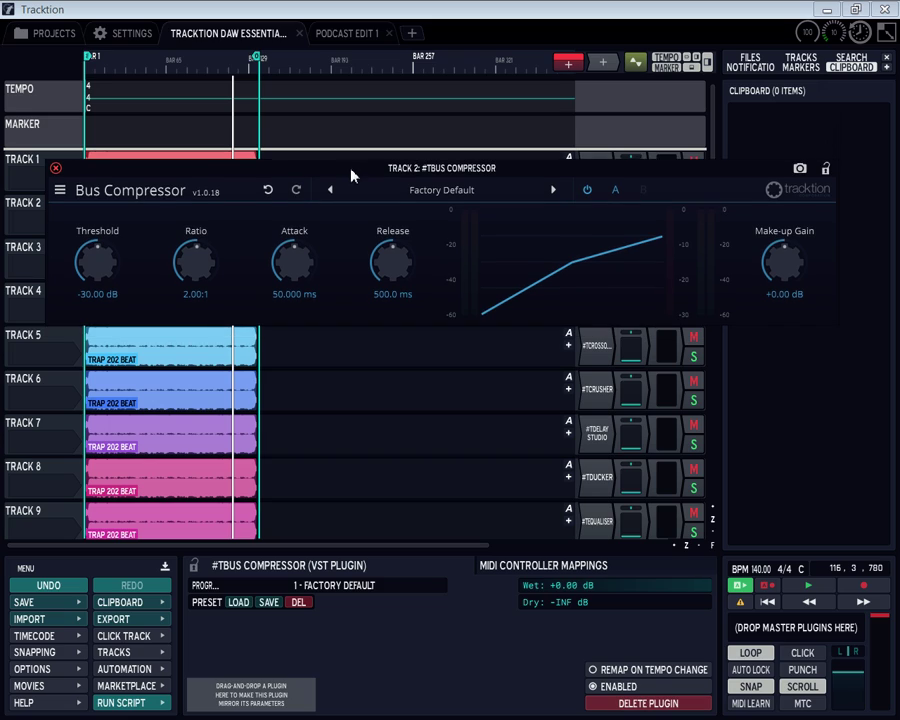
left_click(56, 170)
Step: Open the Chorus on Track 3, examine its modulation and wet/dry controls, and close it
double_click(600, 253)
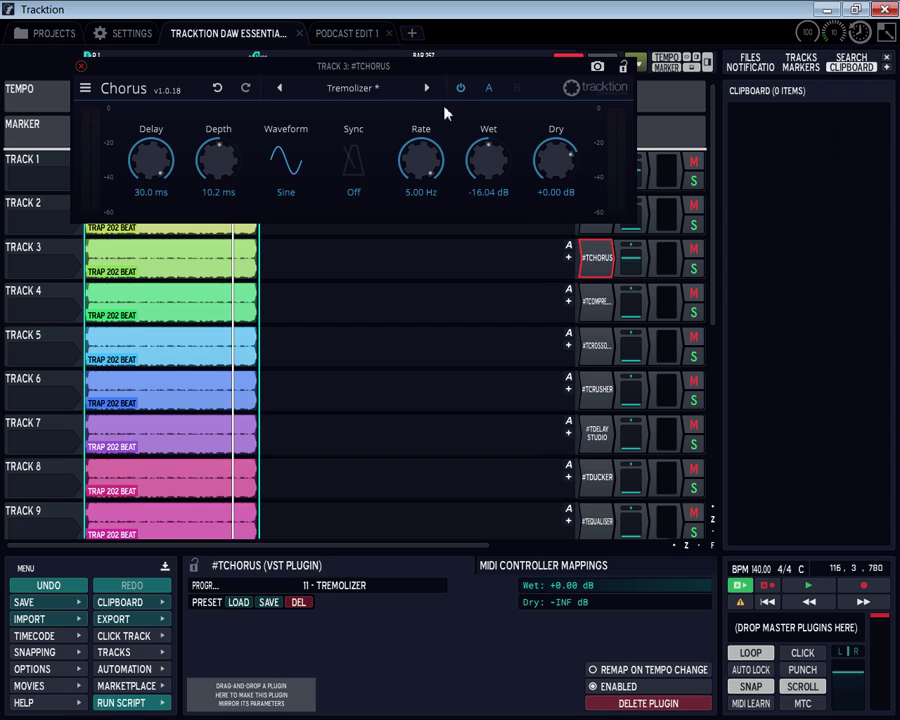
mouse_move(468, 67)
left_mouse_down()
mouse_move(495, 190)
mouse_move(484, 217)
mouse_move(482, 34)
mouse_move(484, 157)
left_mouse_up()
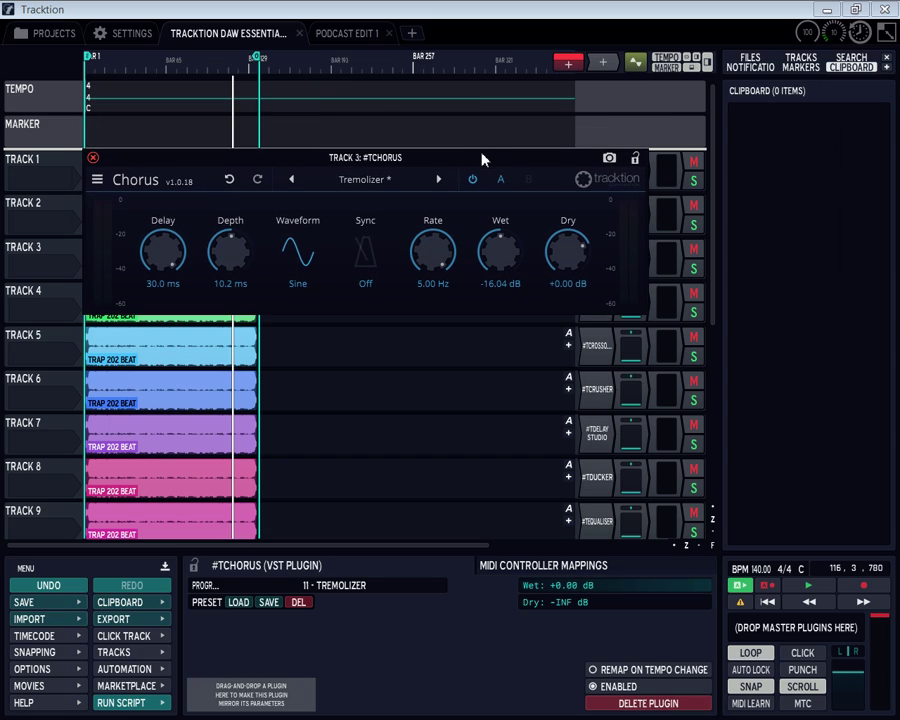
left_click(93, 158)
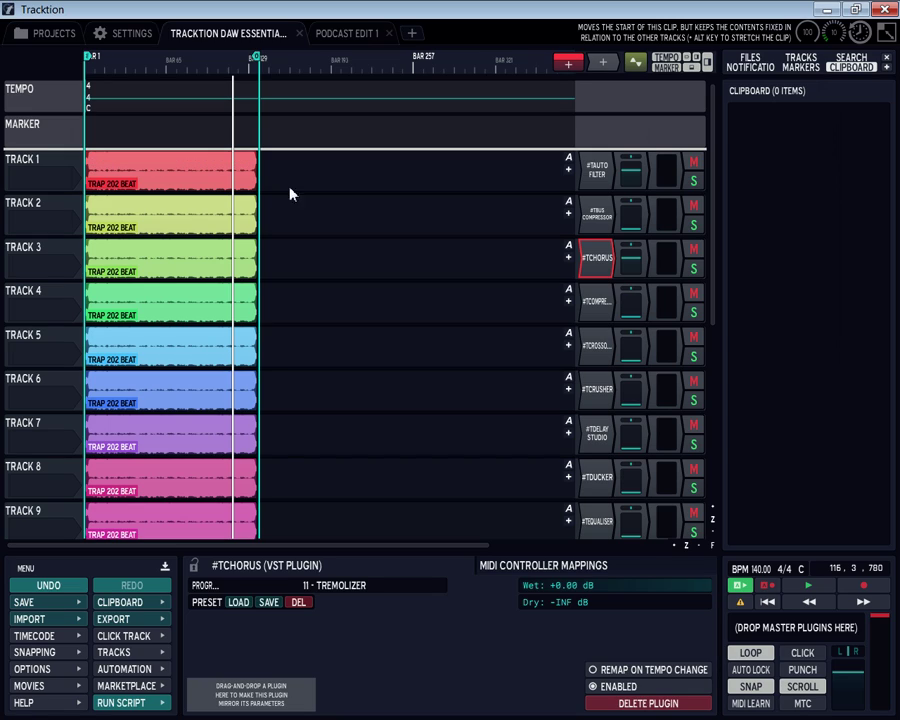
Step: Open the Compressor on Track 4, examine its dynamics, sidechain, soft clip and filter sections, and close it
double_click(596, 312)
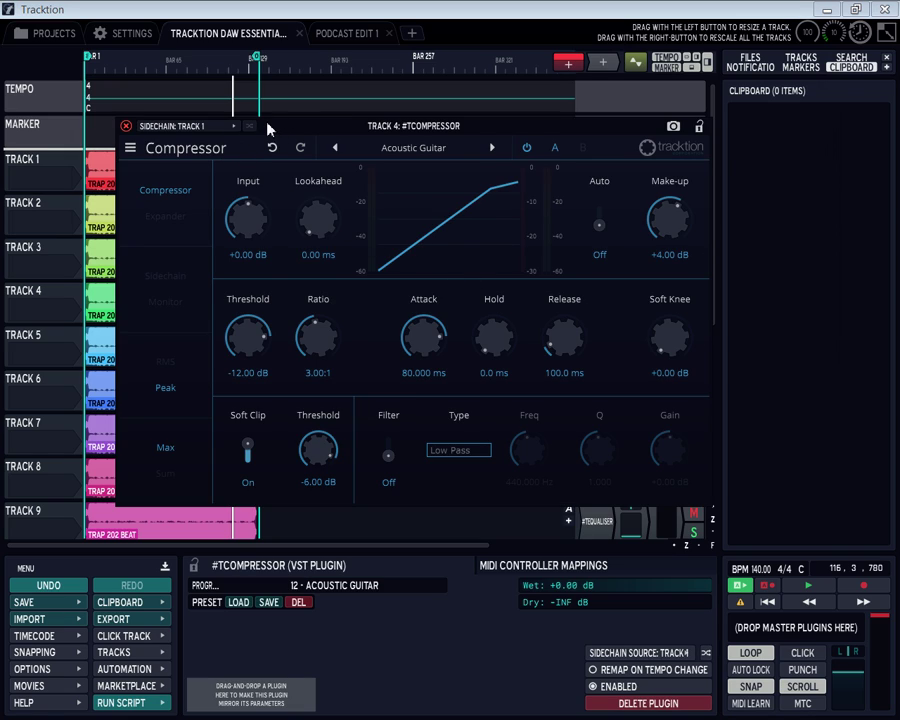
left_click_drag(316, 124, 283, 109)
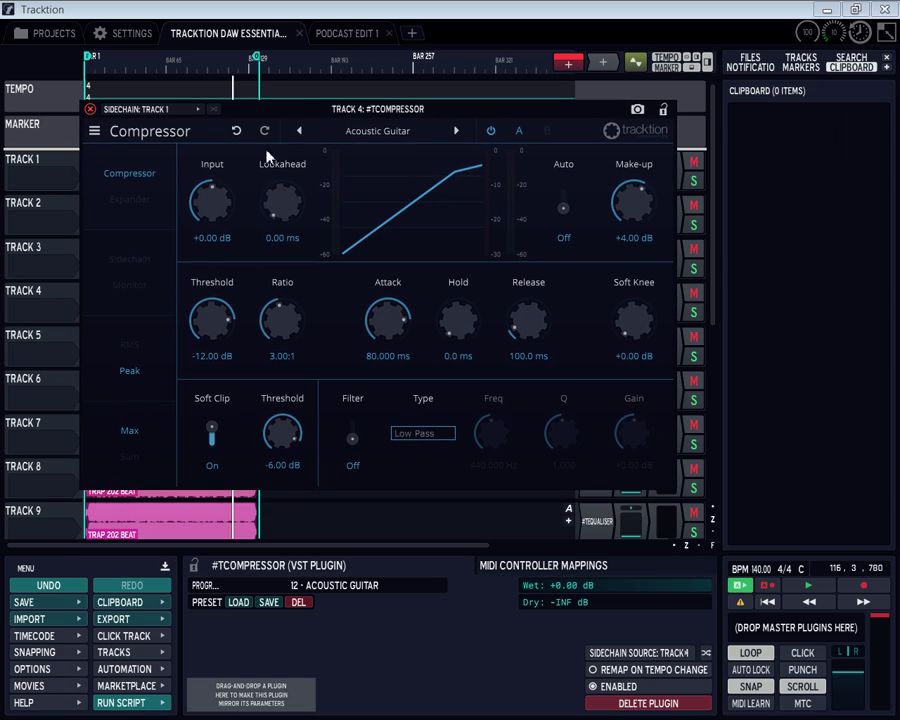
left_click(90, 109)
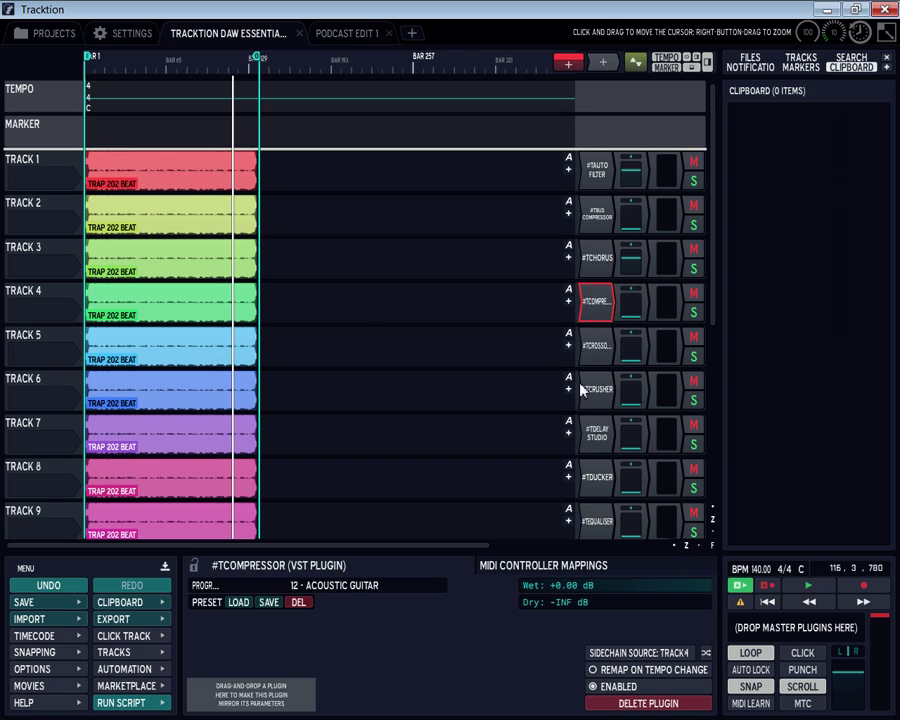
Step: In Track 5's Crossover, move the red band to about 84 Hz, -7.87 dB and the green band to about 719 Hz, -8.30 dB
double_click(596, 345)
left_click_drag(458, 266, 473, 338)
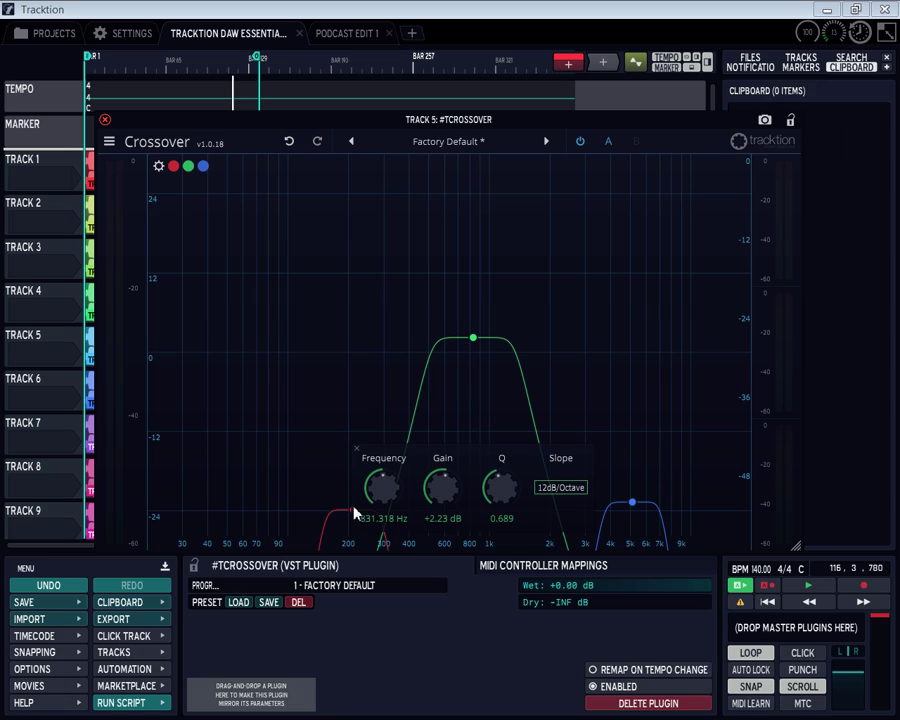
left_click(358, 448)
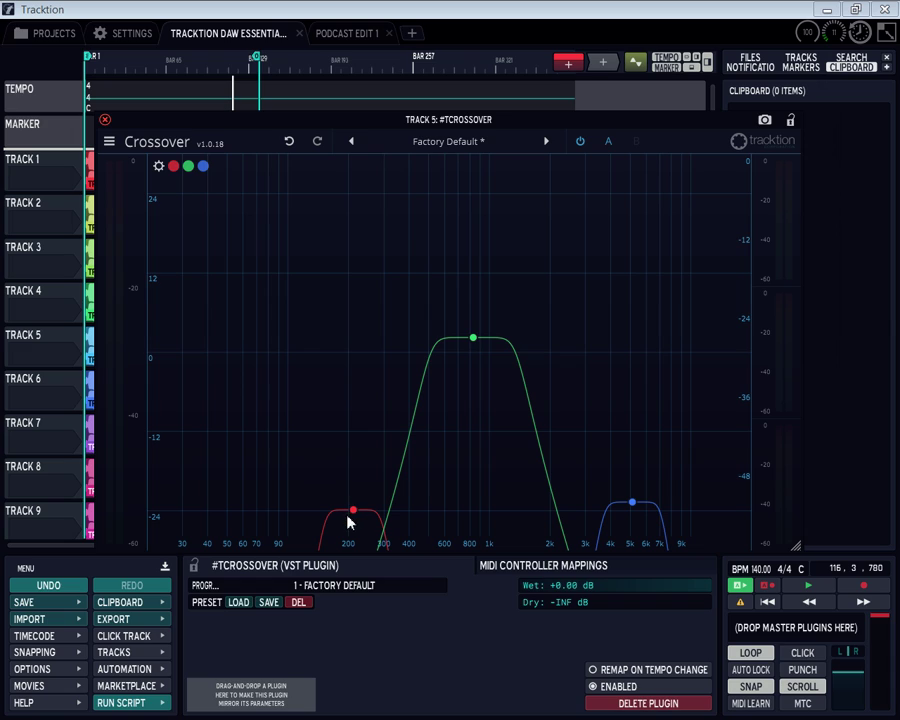
left_click_drag(354, 513, 272, 404)
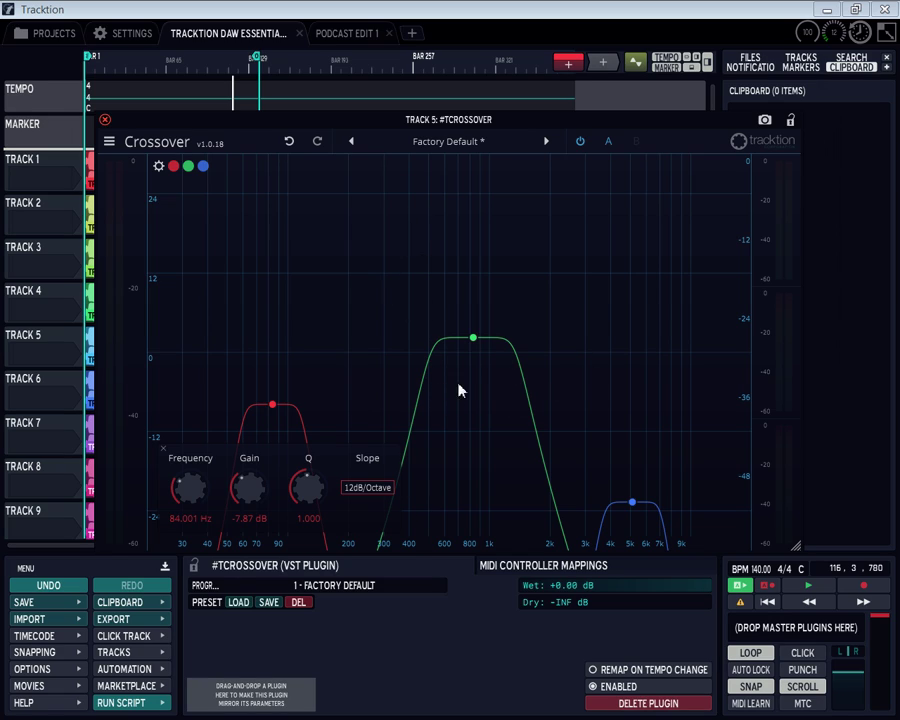
left_click_drag(470, 349, 460, 407)
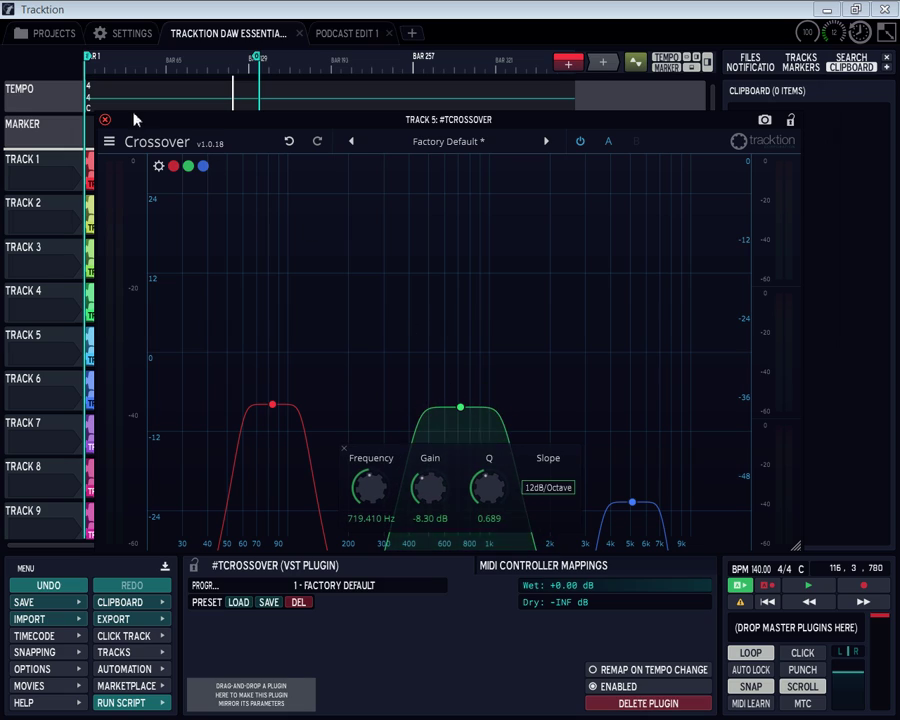
left_click(106, 121)
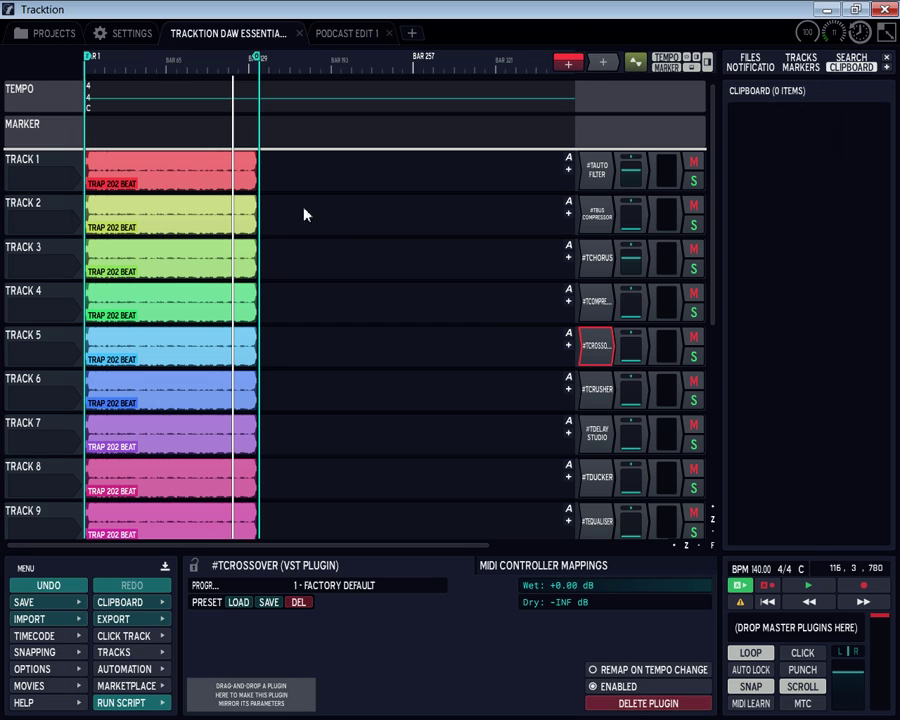
Step: Open the Crusher on Track 6, position its window above the tracks and examine its drive, resolution, downsampling and clip controls
double_click(600, 390)
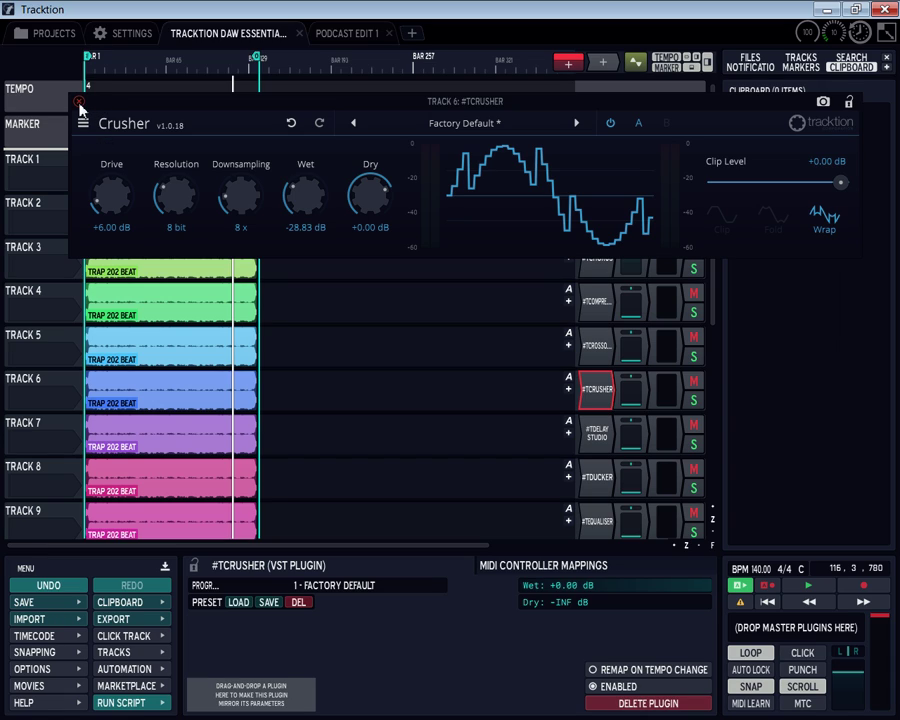
left_click_drag(104, 108, 97, 55)
left_click_drag(96, 42, 96, 32)
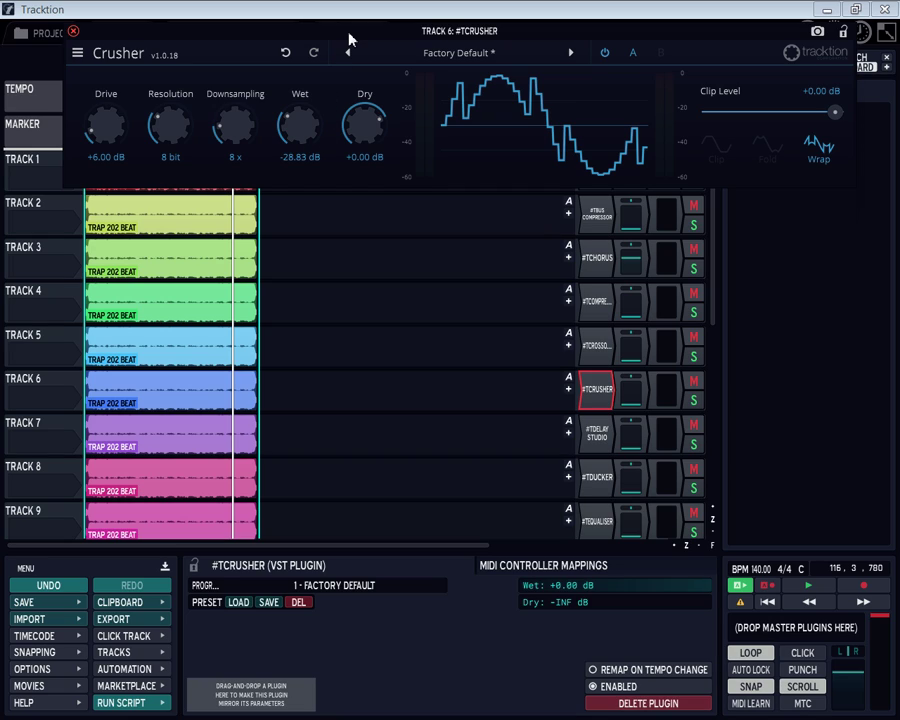
left_click_drag(349, 39, 344, 45)
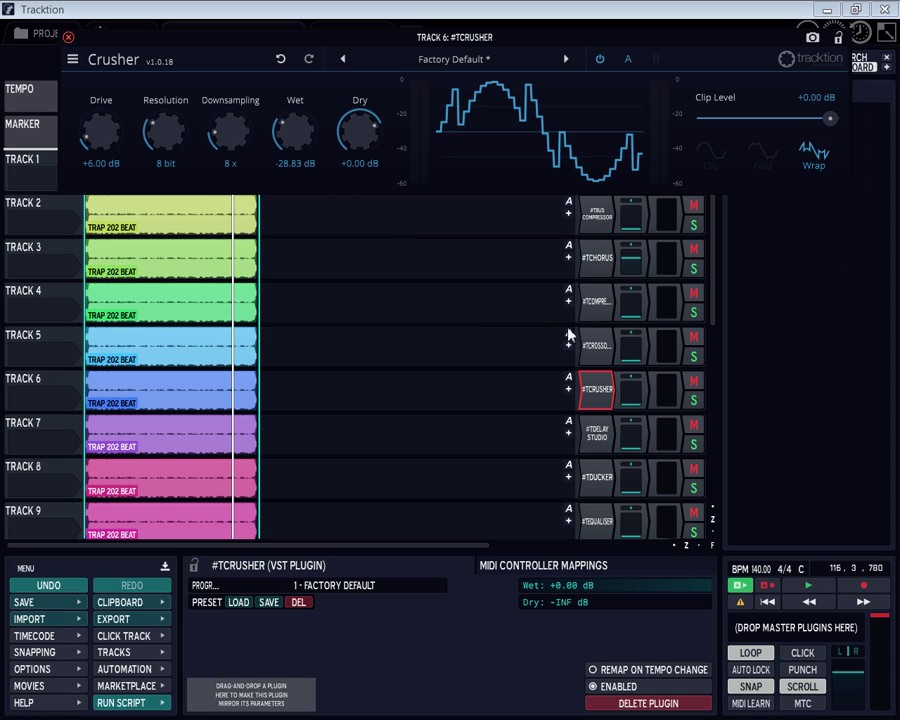
Step: Examine the Delay Studio on Track 7 and the Ducker on Track 8, keeping the Ducker window fully in view
double_click(596, 430)
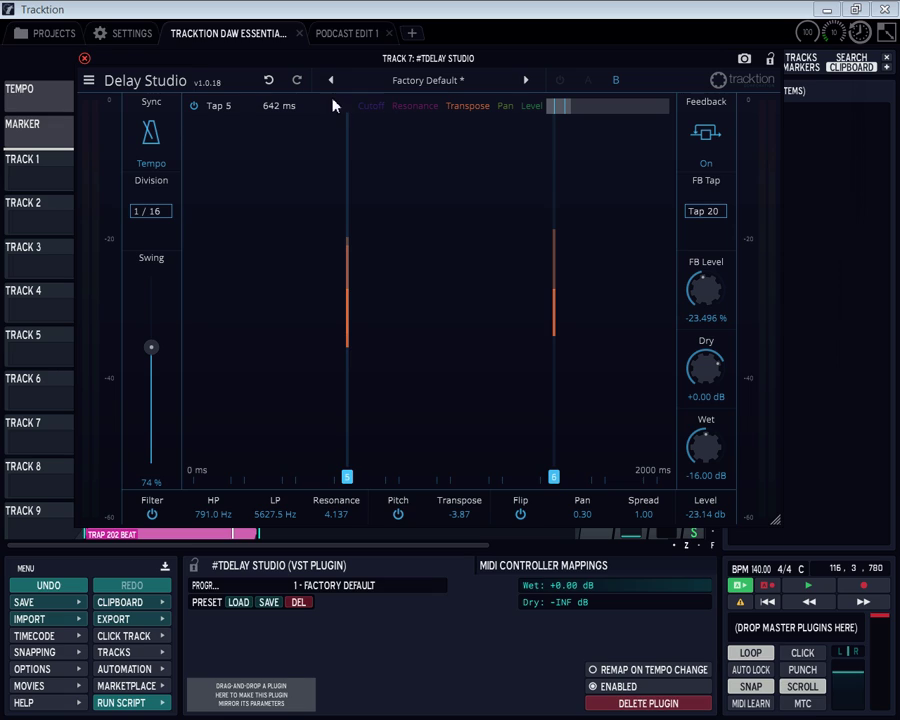
left_click(84, 58)
double_click(603, 476)
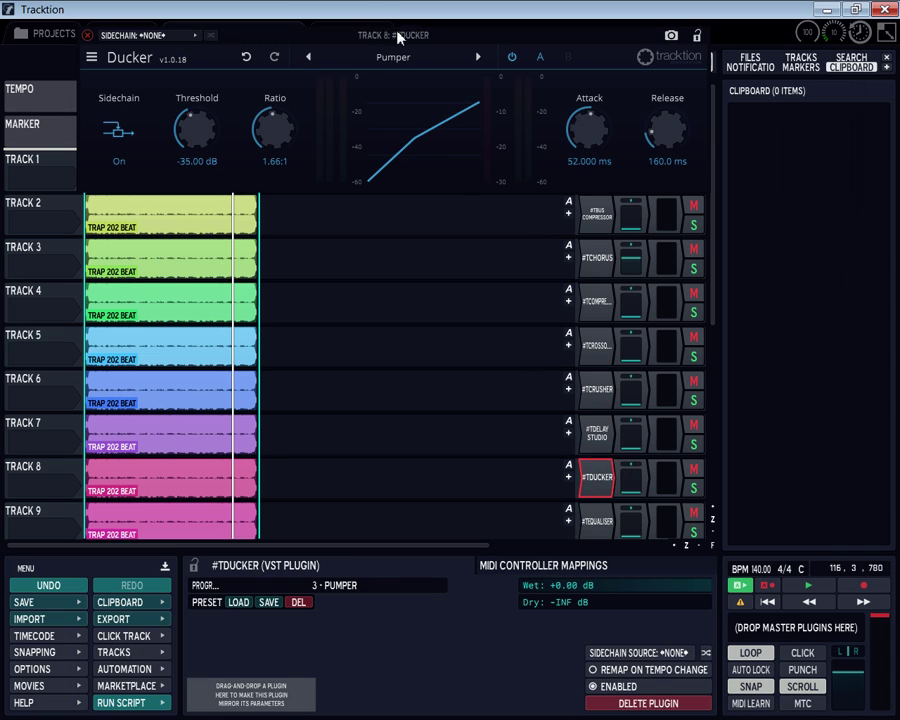
left_click_drag(398, 37, 385, 66)
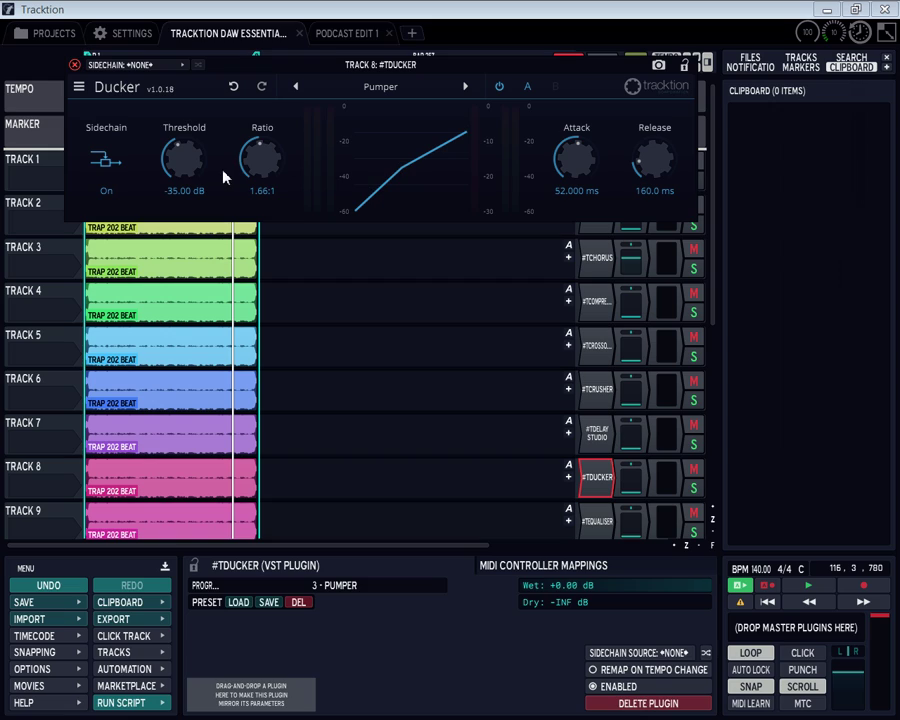
Step: Open the Equaliser on Track 9, bring its whole window into view, examine its bands and frequency graph, and close it
double_click(597, 522)
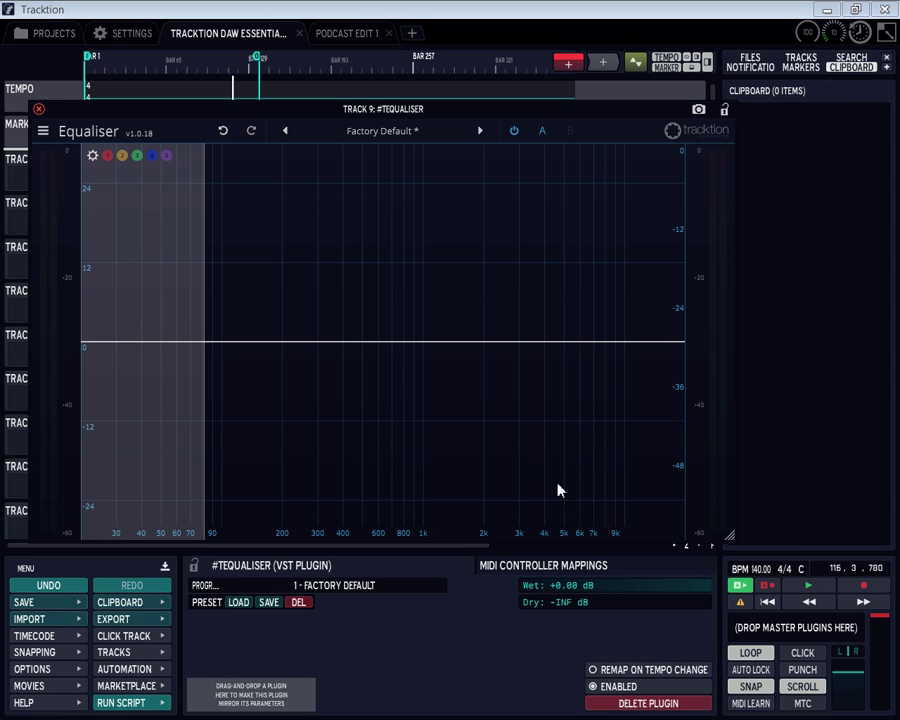
left_click(136, 101)
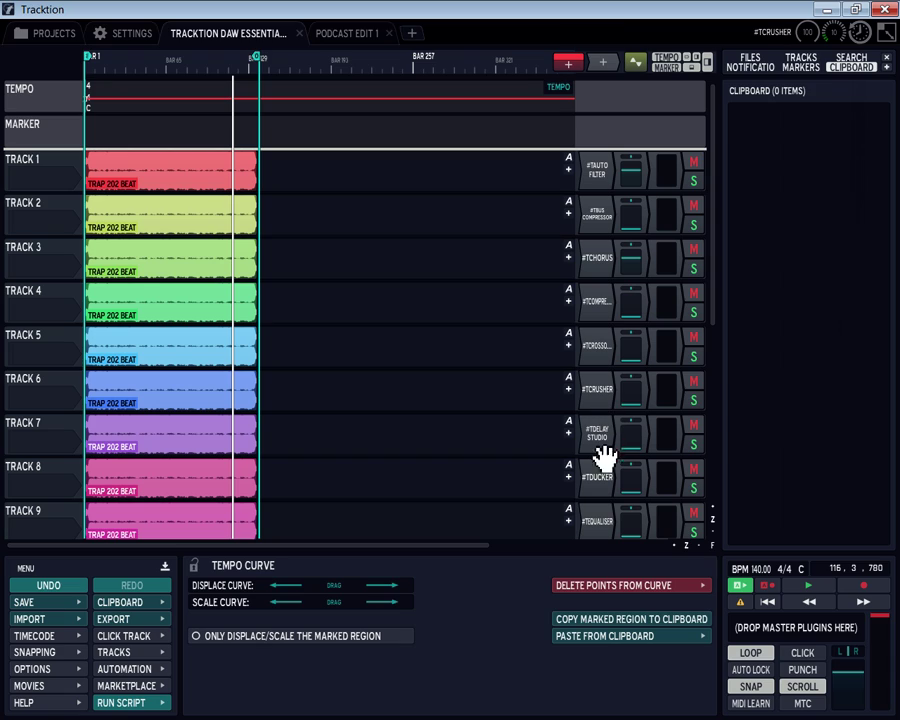
double_click(598, 517)
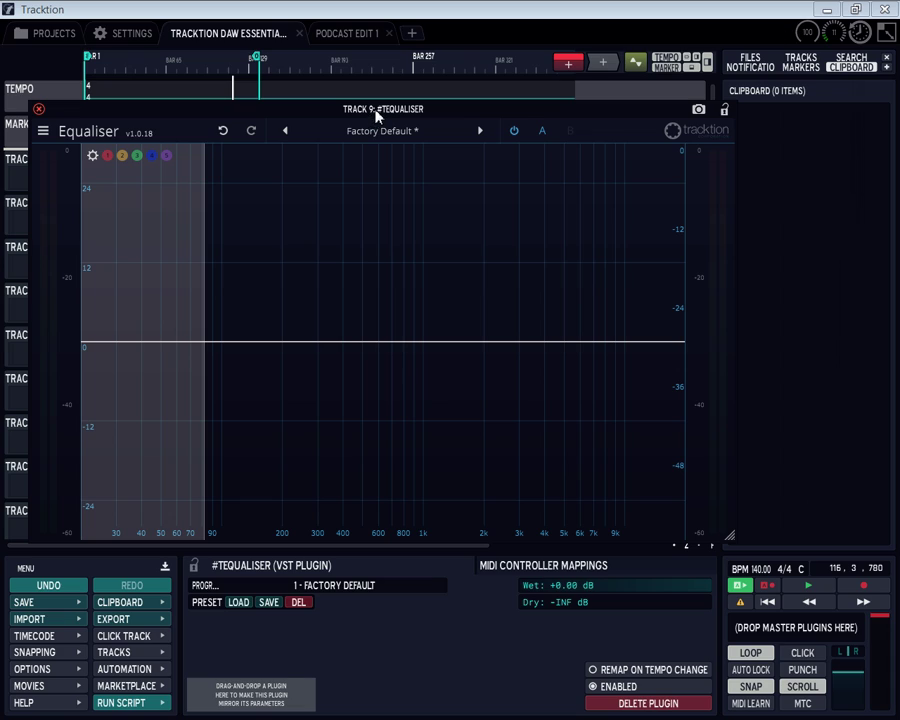
left_click_drag(378, 117, 445, 83)
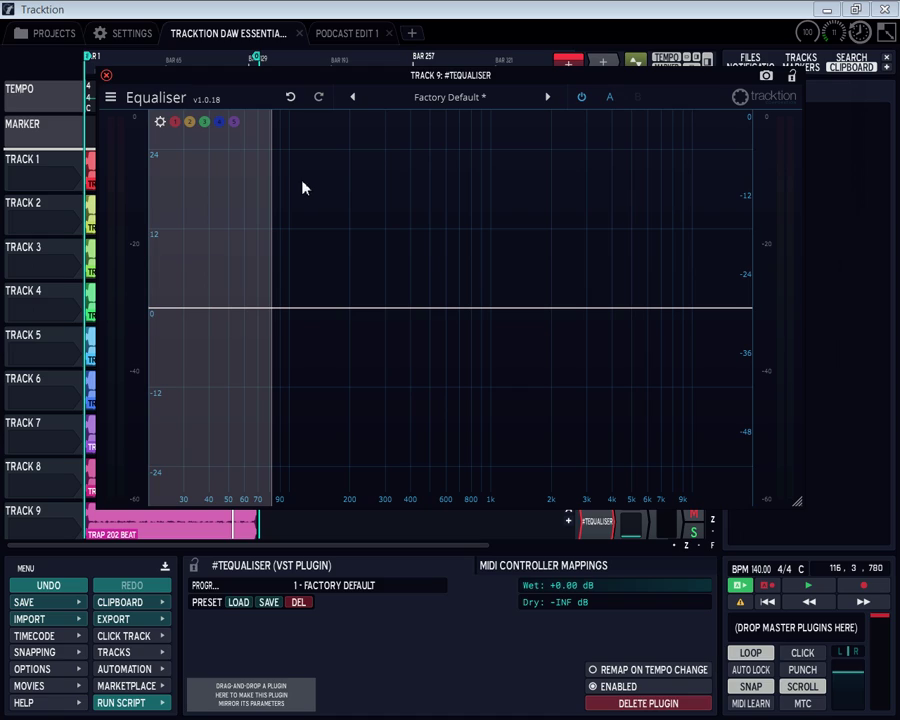
left_click(107, 76)
Step: Open the Flanger on Track 10 and move its window above the tracks to examine its controls
scroll(602, 446, "down", 4)
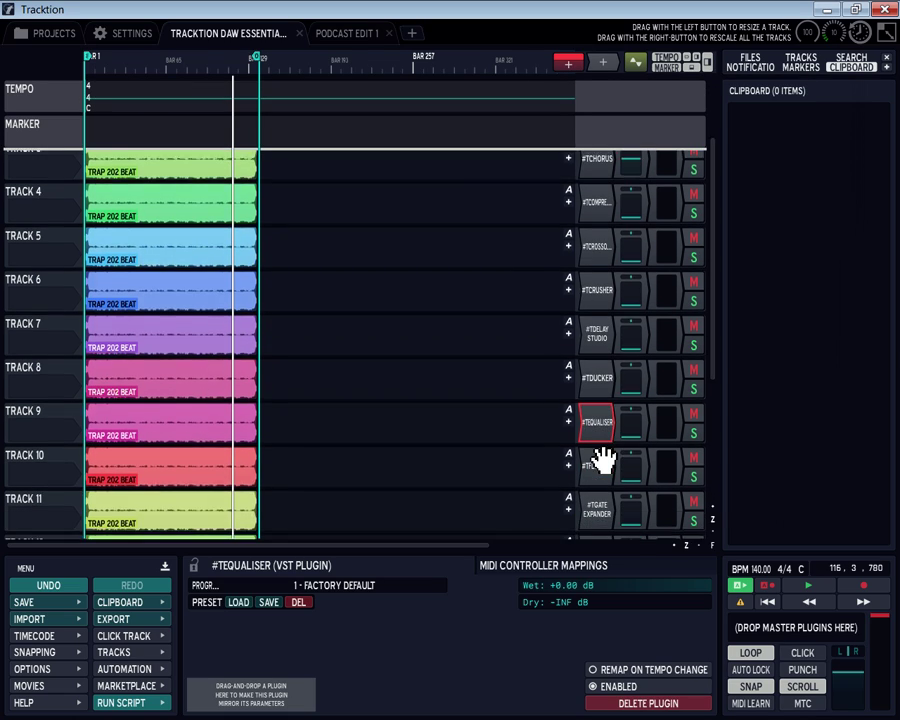
double_click(598, 404)
left_click_drag(277, 354, 252, 32)
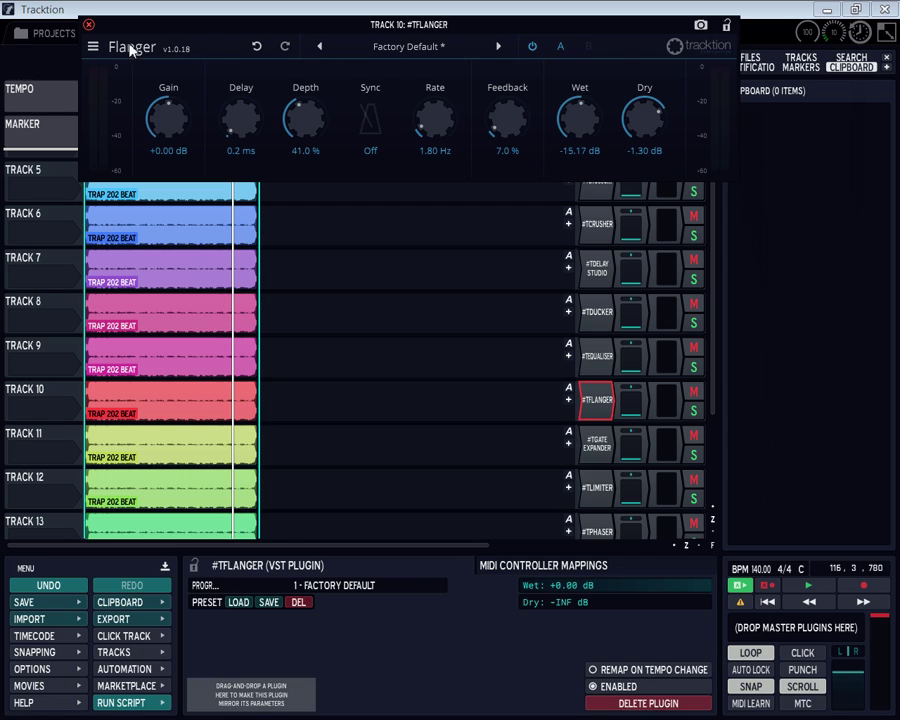
Step: Close the Flanger, examine the Gate/Expander on Track 11 with its window moved higher over the tracks, and close it
left_click_drag(103, 20, 95, 177)
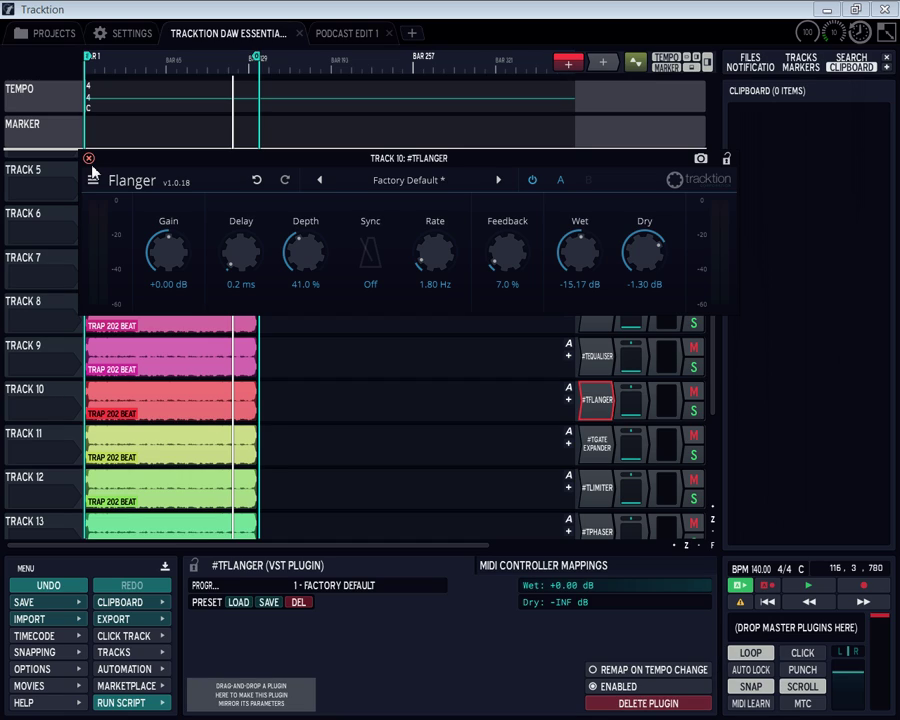
left_click(88, 158)
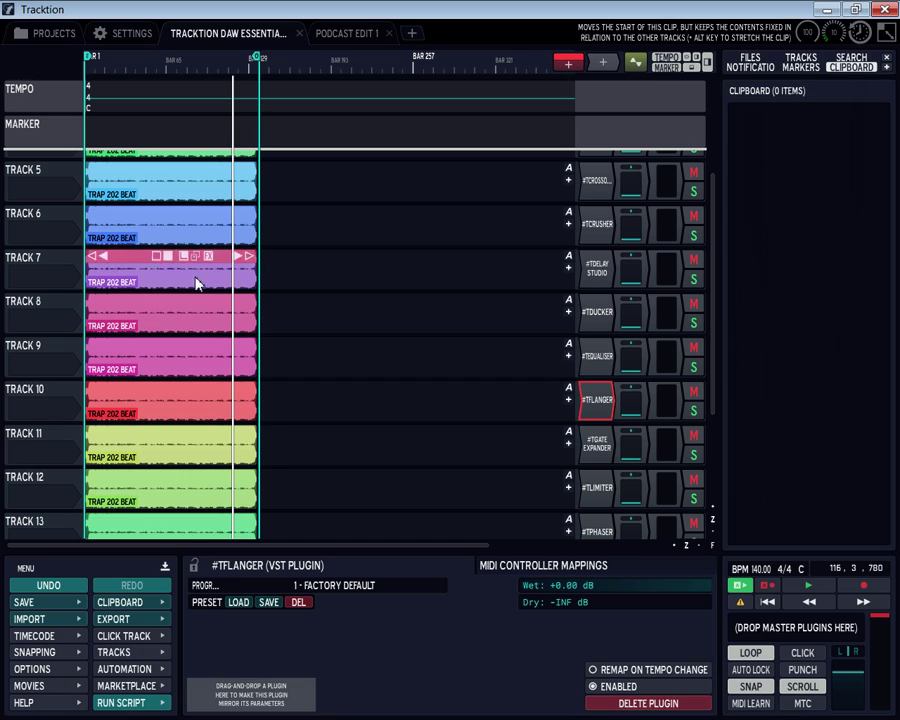
double_click(604, 452)
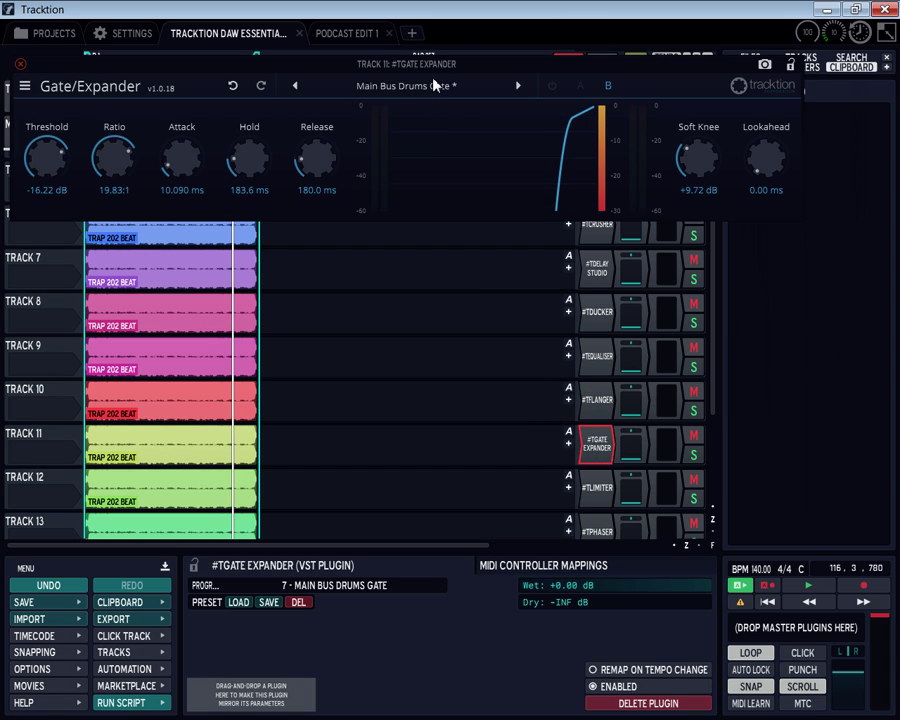
left_click_drag(434, 76, 444, 51)
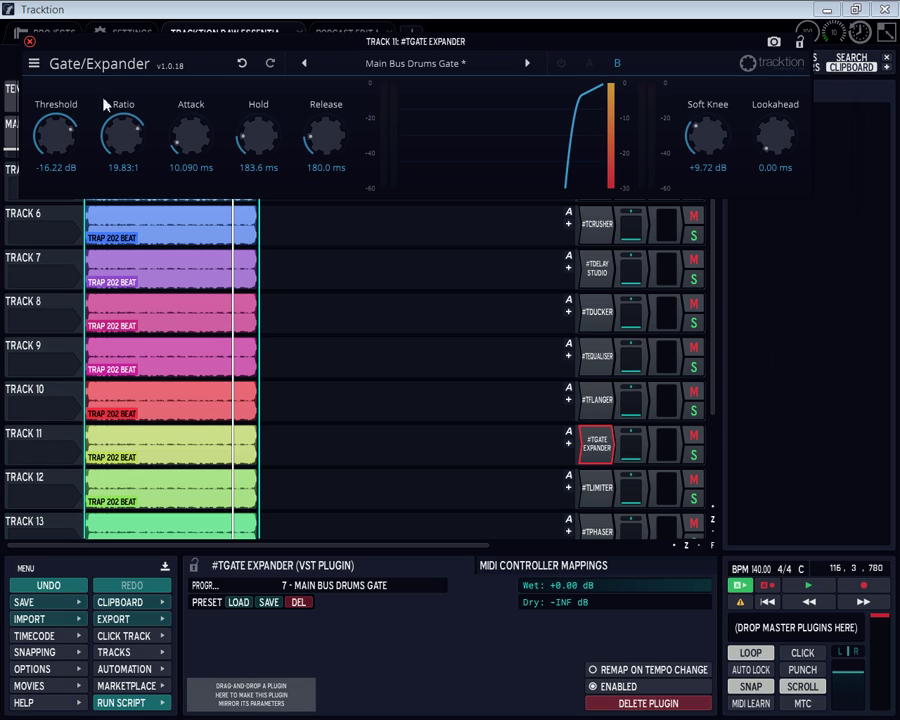
left_click(29, 41)
Step: Open the Limiter on Track 12 and the Phaser on Track 13 in turn, examine their controls, and close each window
double_click(608, 487)
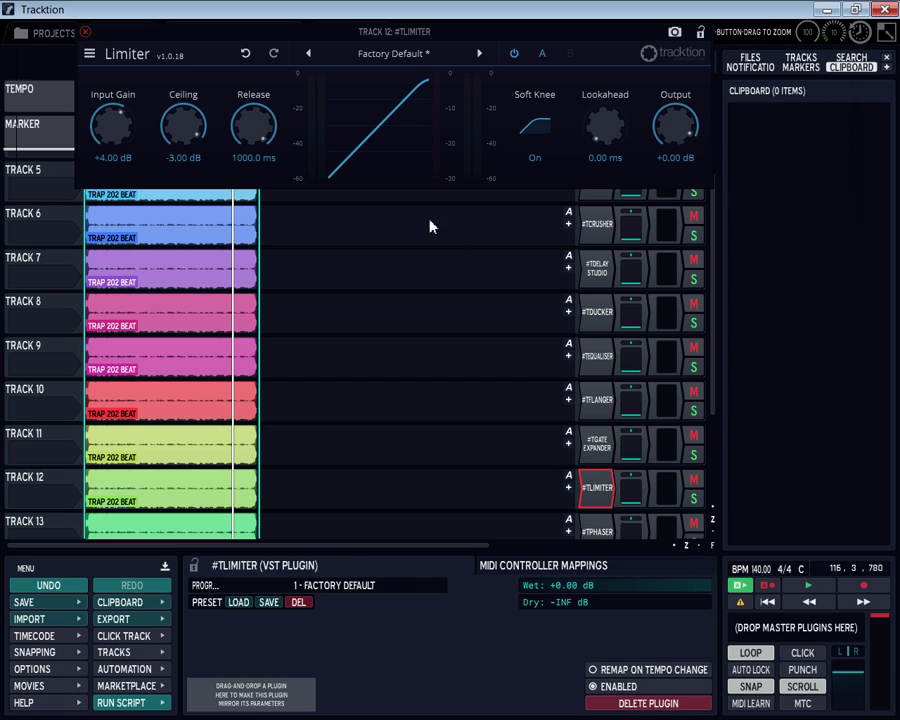
left_click_drag(428, 44, 405, 64)
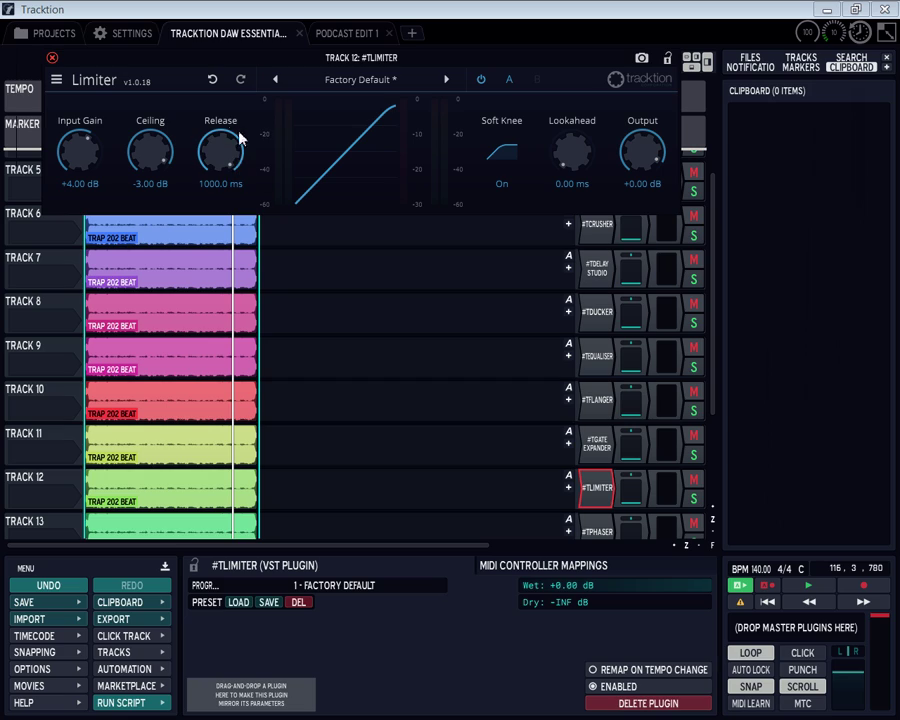
left_click(52, 60)
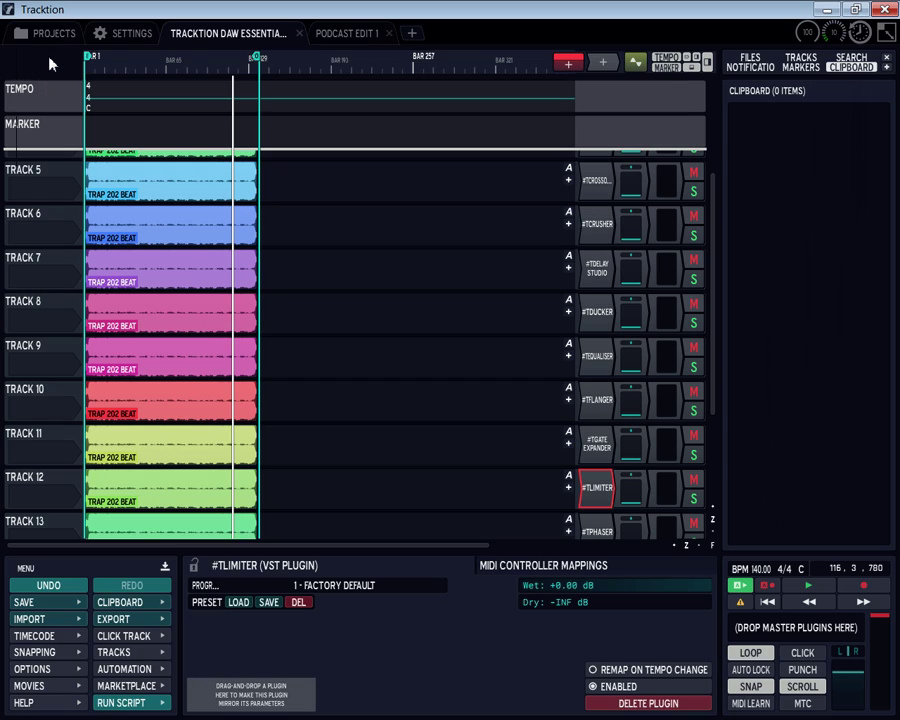
double_click(597, 531)
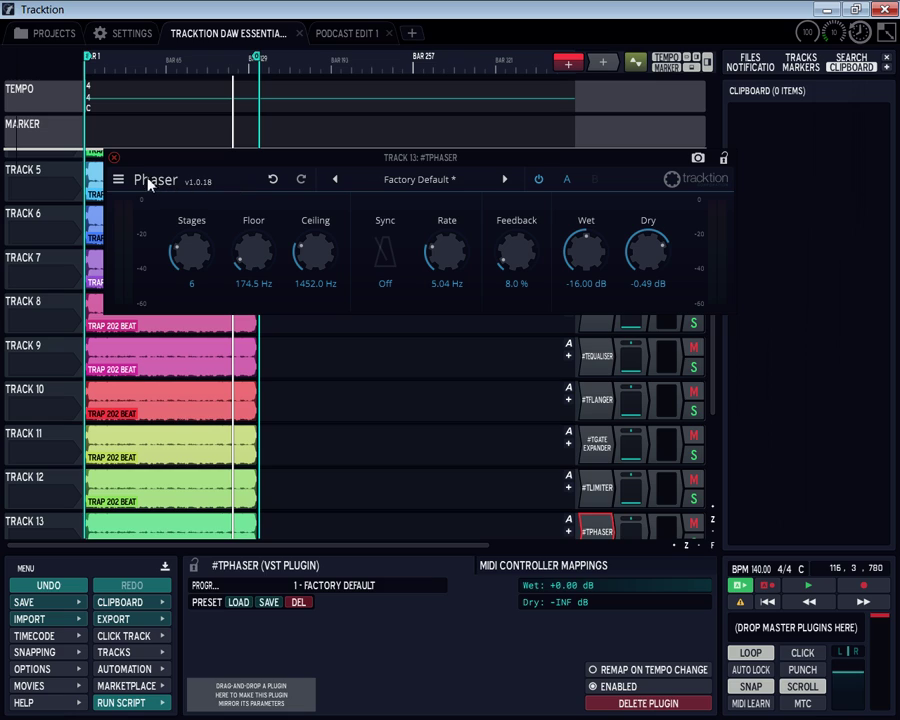
left_click(115, 158)
Step: Open the Reverber8 on Track 14, position its window above that track, examine its reverb display and controls, and close it
scroll(440, 358, "down", 2)
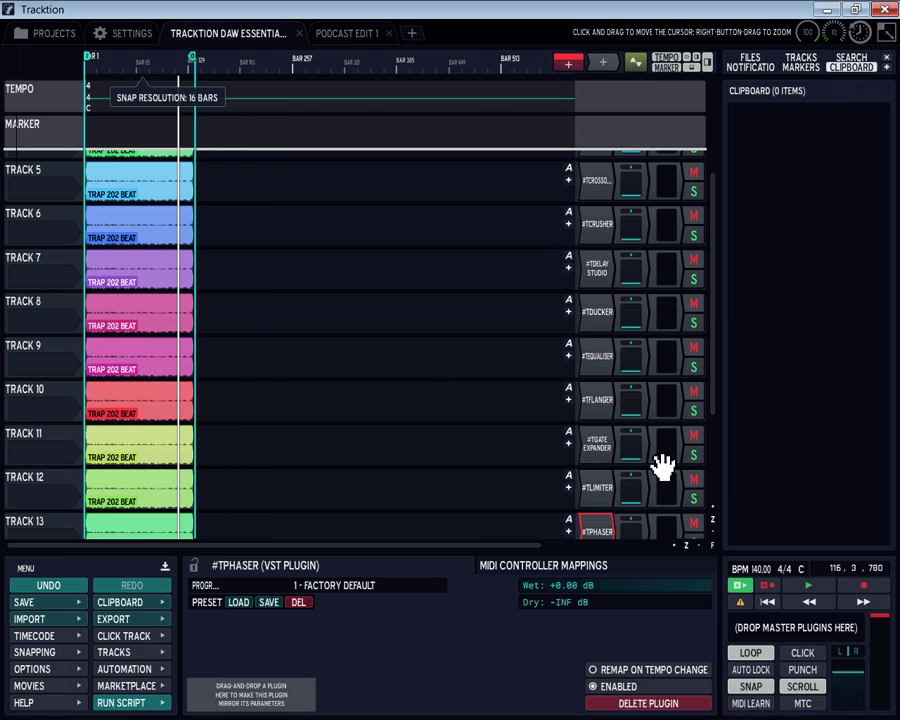
scroll(608, 395, "down", 4)
double_click(603, 394)
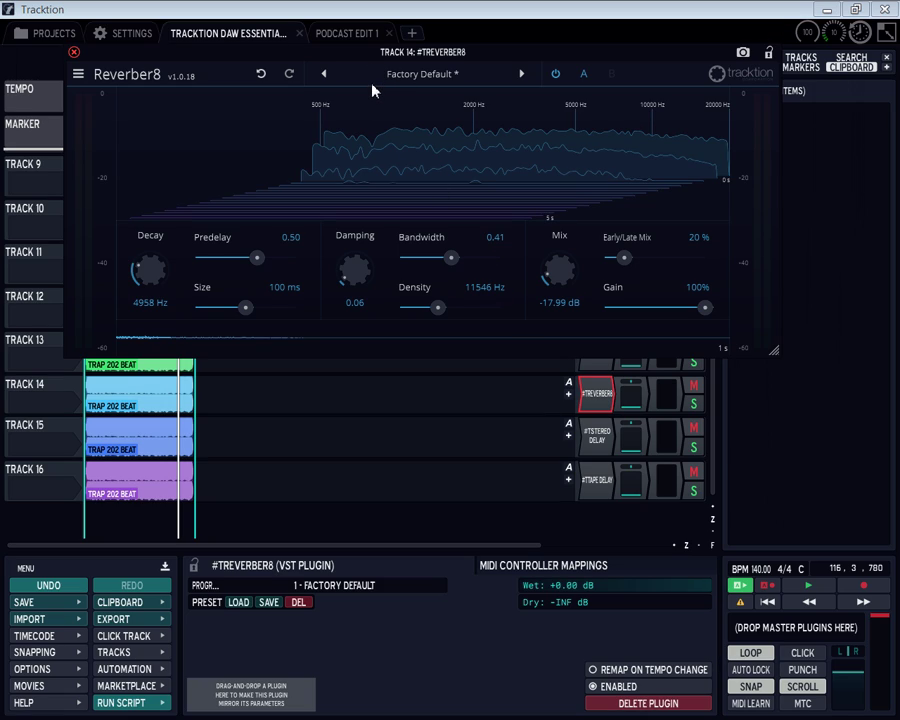
left_click_drag(370, 55, 298, 207)
left_click(596, 96)
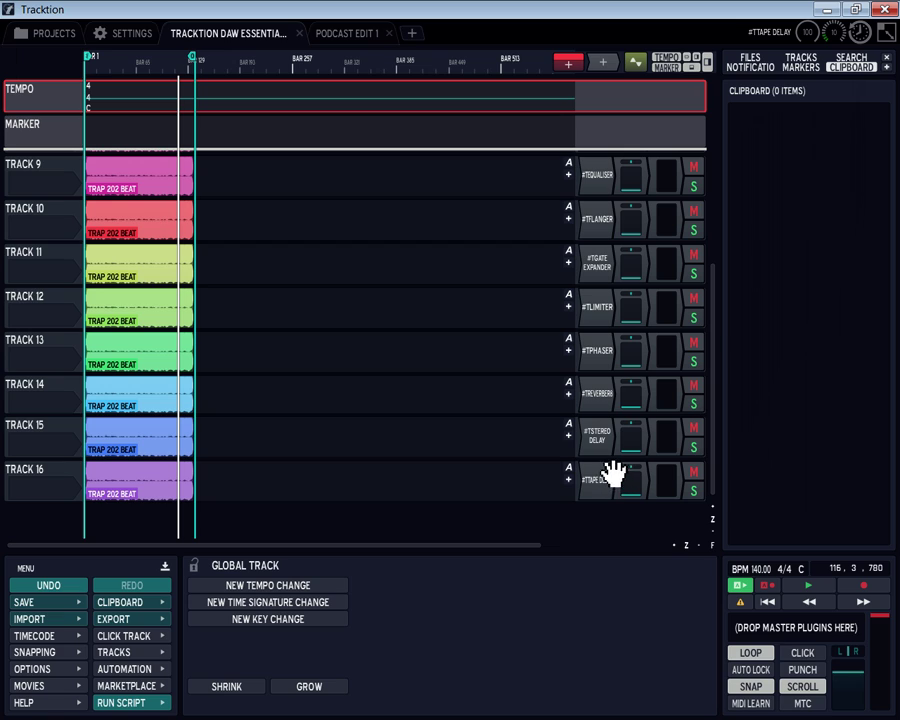
double_click(606, 400)
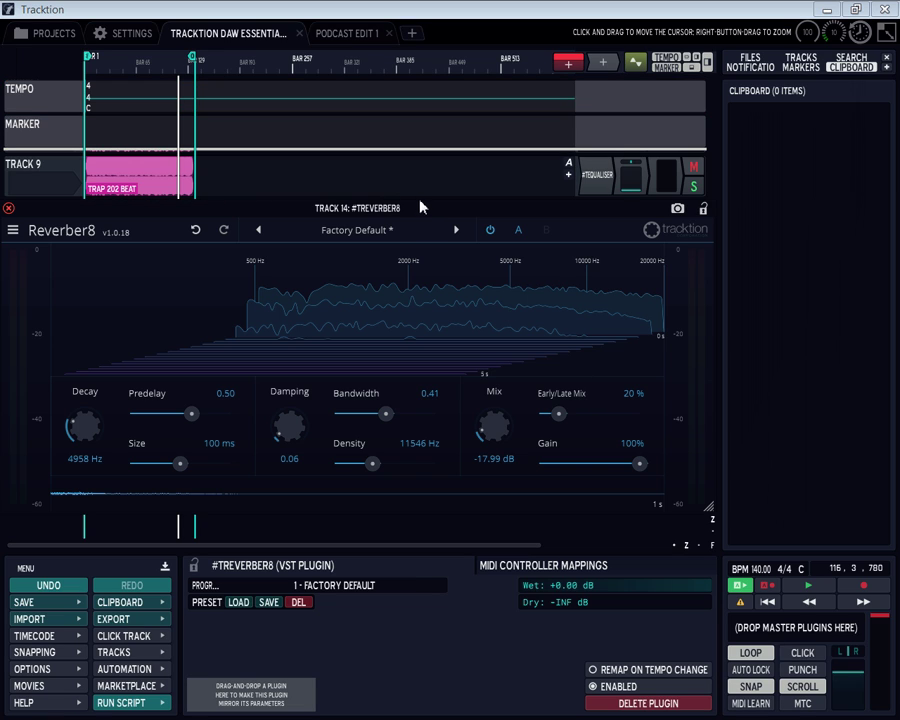
left_click_drag(426, 208, 477, 68)
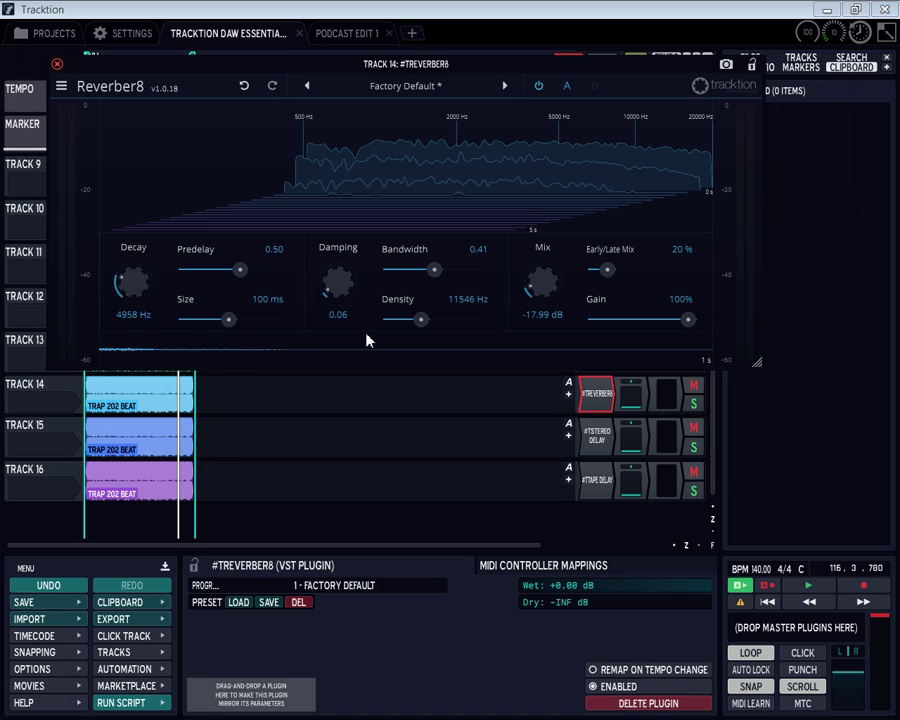
left_click(56, 63)
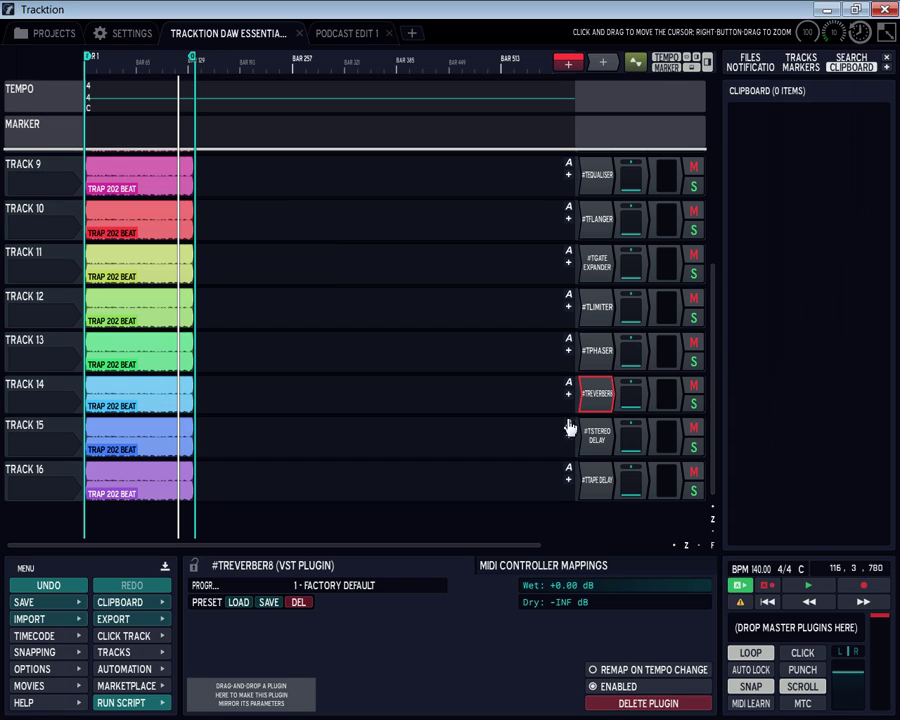
Step: Open the Stereo Delay on Track 15, bring its whole window into view, examine its delay and filter controls, and close it
double_click(608, 452)
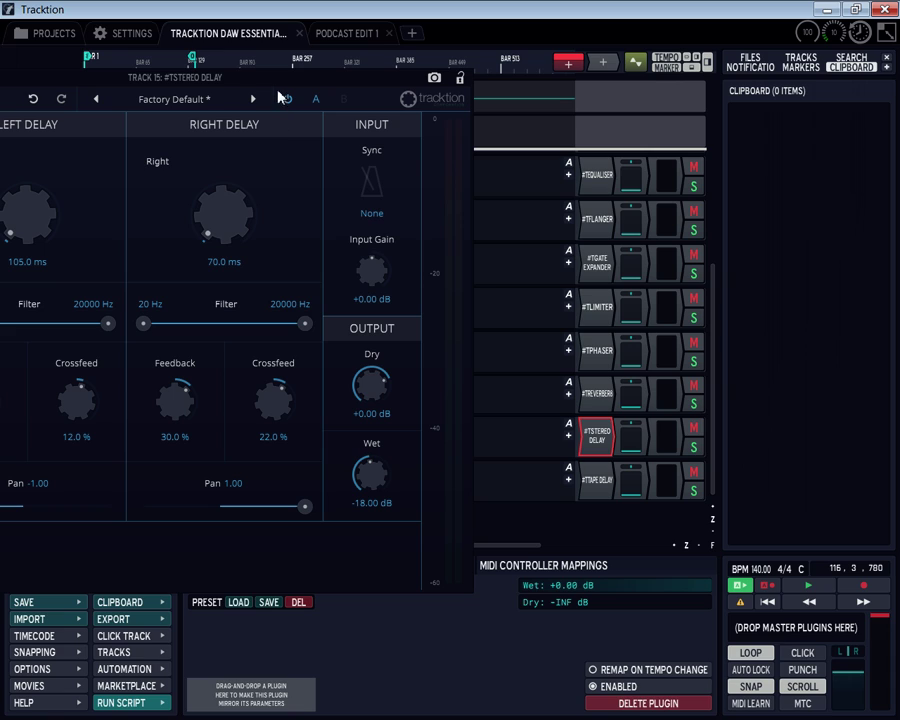
left_click_drag(331, 86, 575, 86)
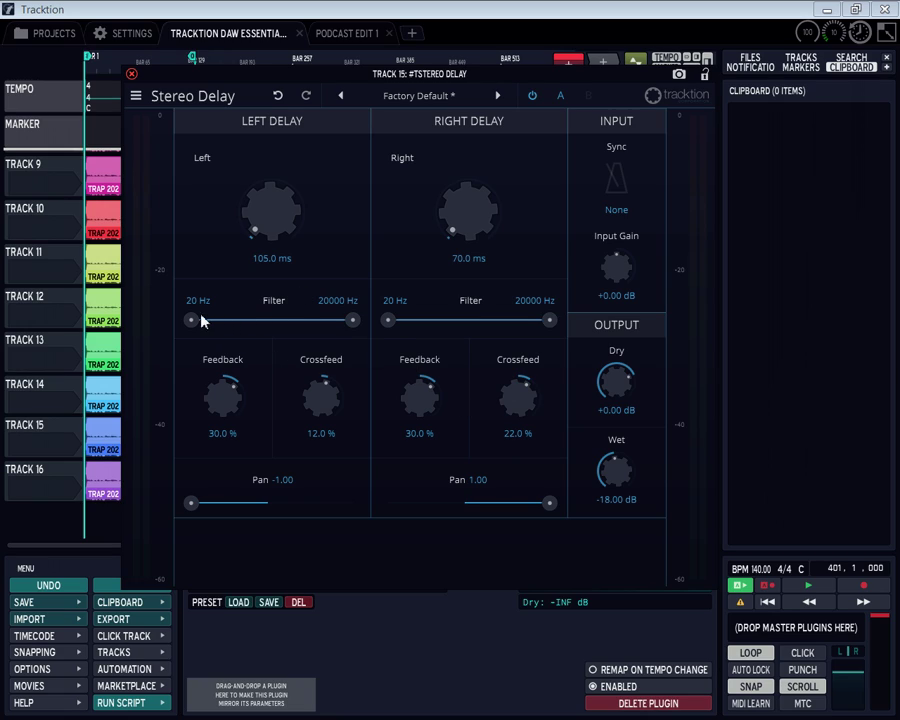
left_click_drag(188, 321, 207, 339)
mouse_move(352, 320)
left_mouse_down()
mouse_move(333, 318)
mouse_move(356, 320)
left_mouse_up()
left_click(131, 74)
Step: Open the Tape Delay on Track 16, bring its whole window into view, examine its delay, wow, flutter and output controls, and close it
double_click(600, 478)
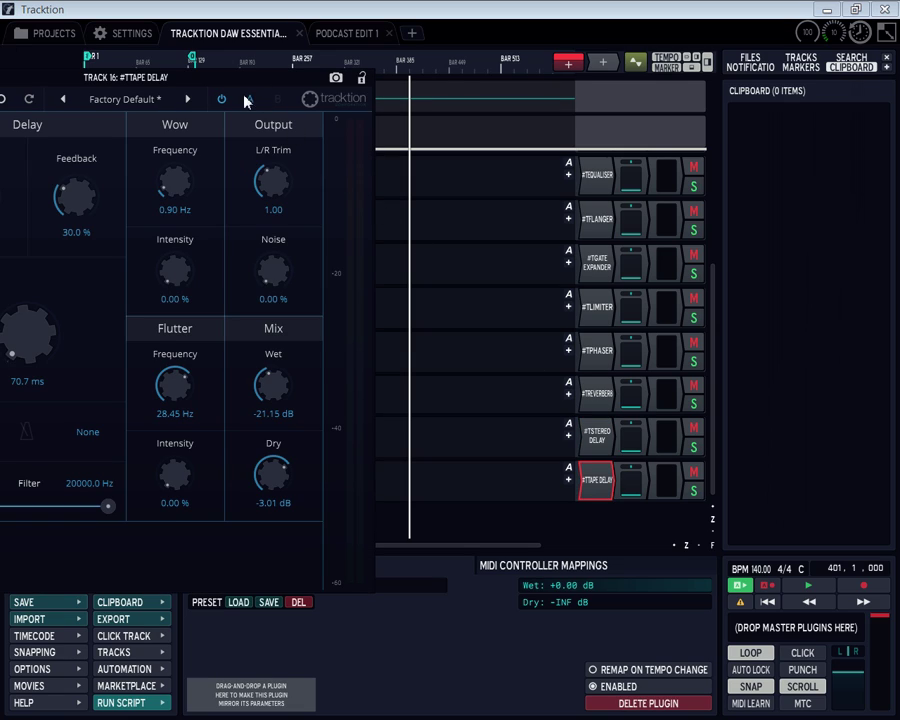
left_click_drag(242, 79, 504, 14)
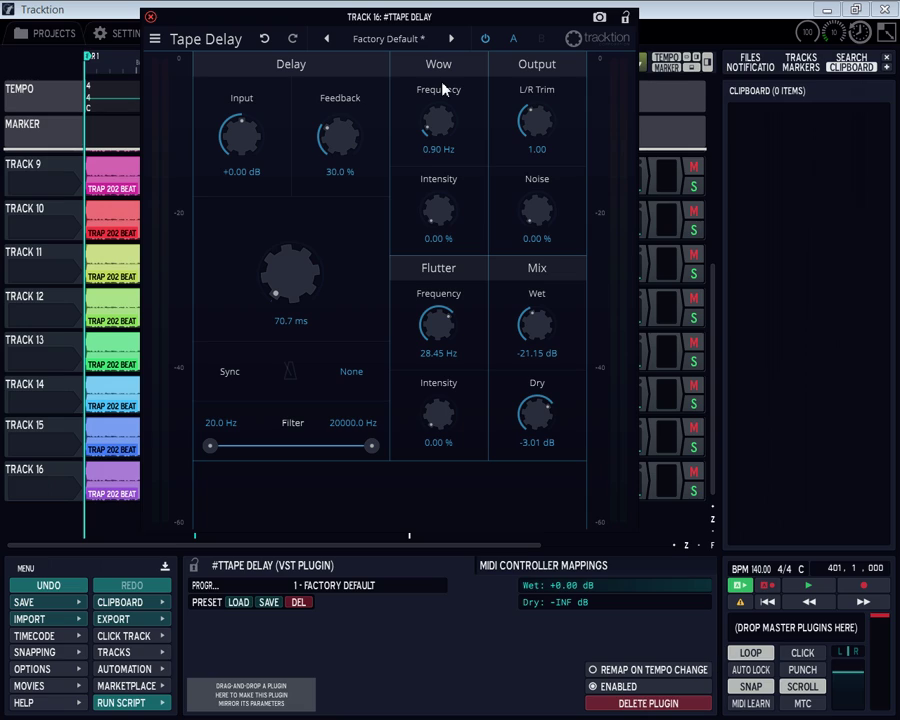
left_click_drag(333, 14, 361, 130)
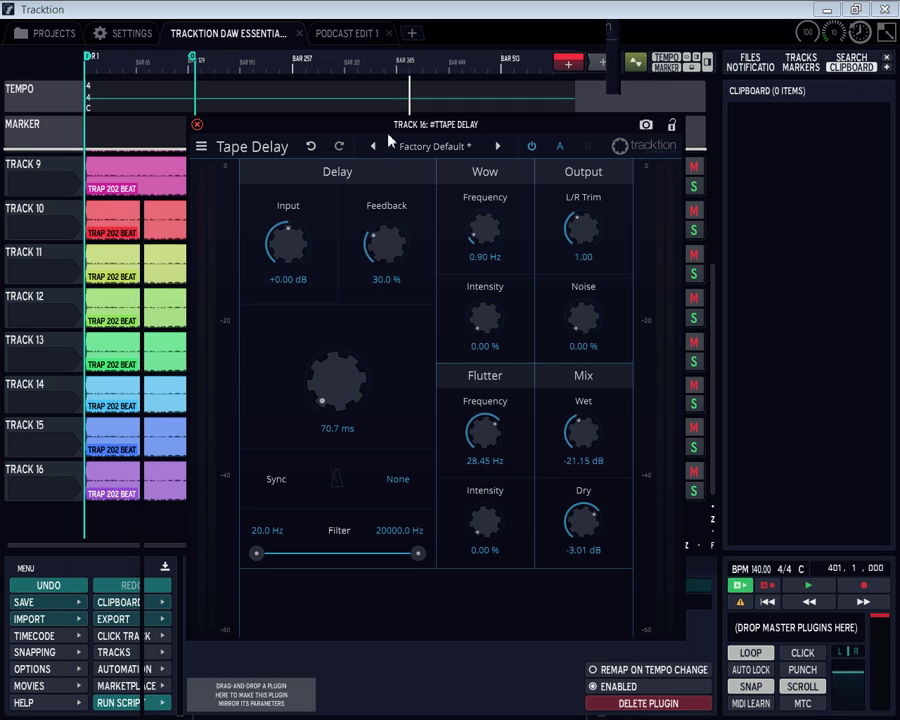
left_click_drag(280, 147, 421, 347)
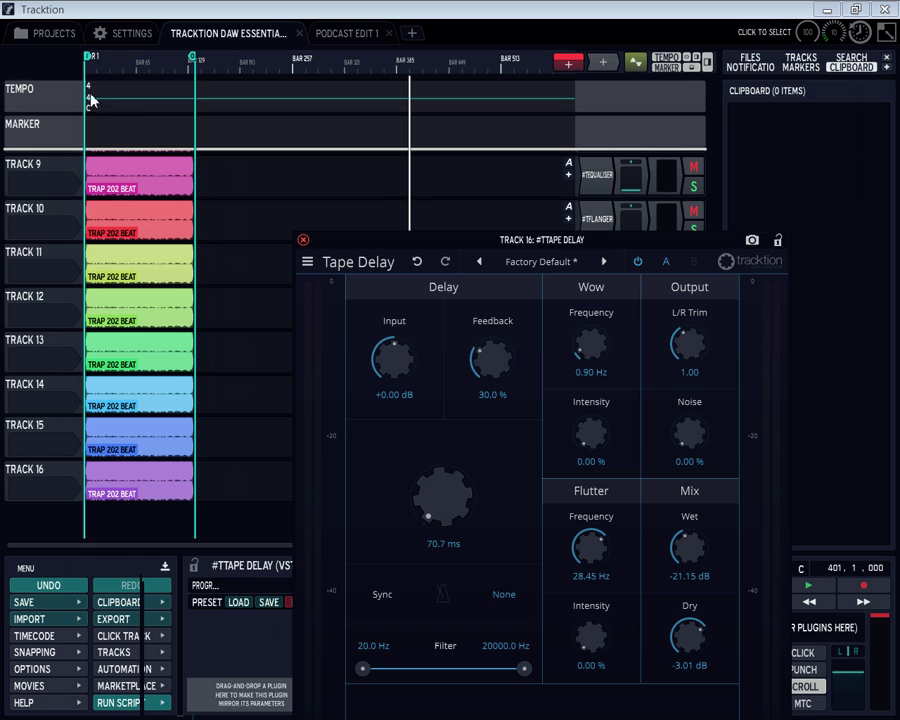
left_click_drag(345, 238, 177, 52)
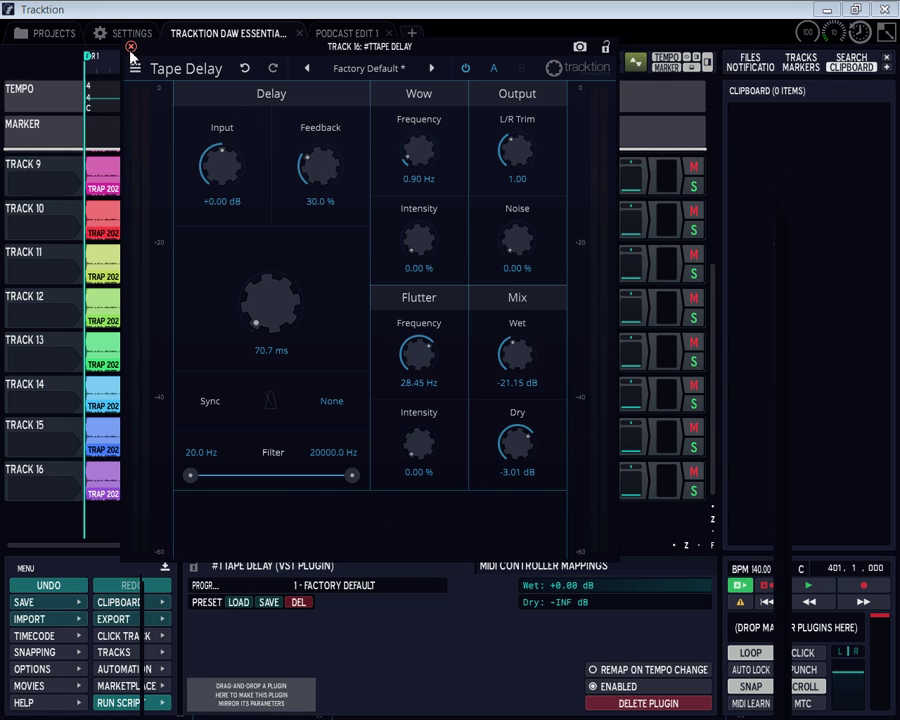
left_click_drag(190, 55, 146, 44)
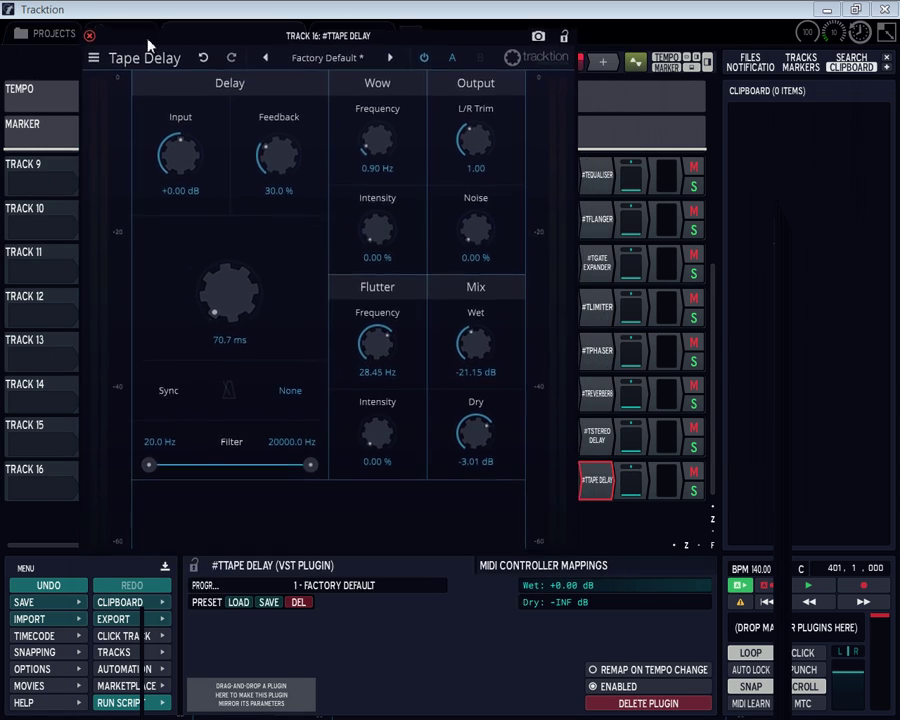
left_click(89, 36)
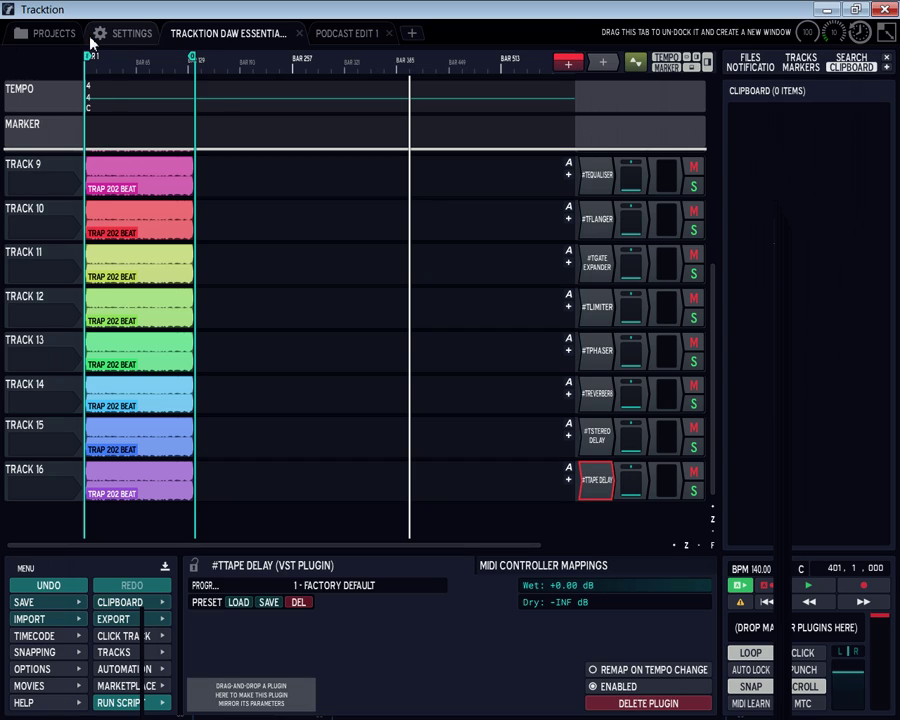
Step: Play the project from the beginning and turn Track 3's volume down to -INF dB
scroll(712, 484, "up", 8)
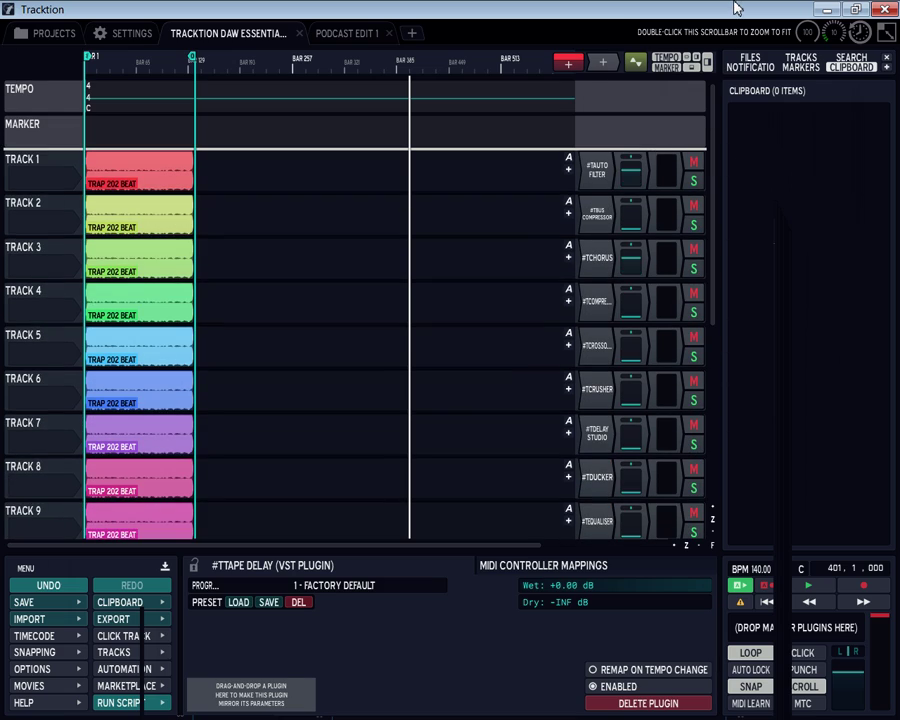
left_click(115, 172)
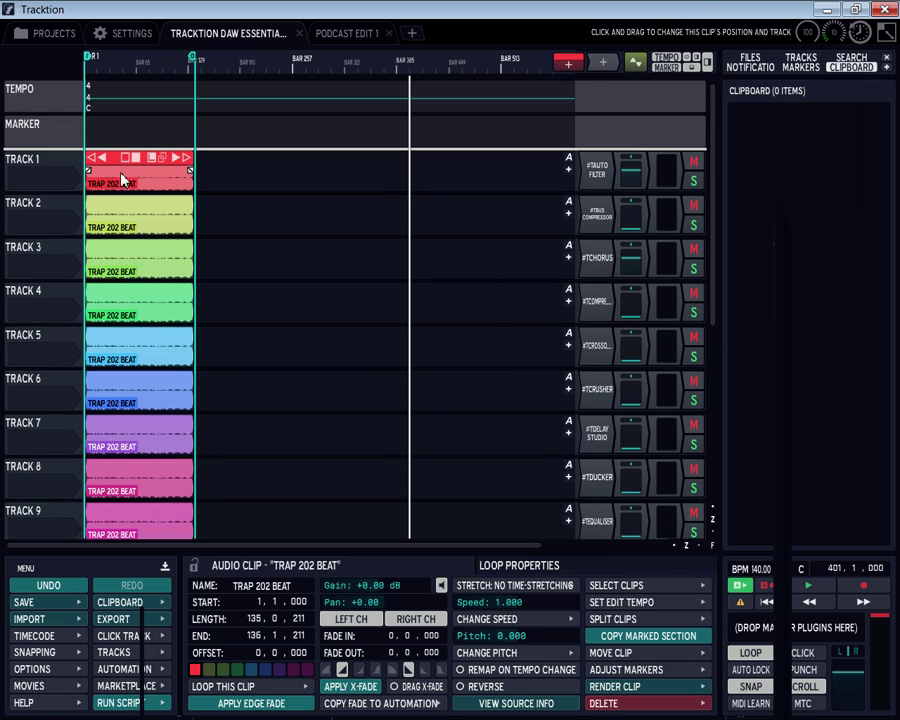
left_click(766, 603)
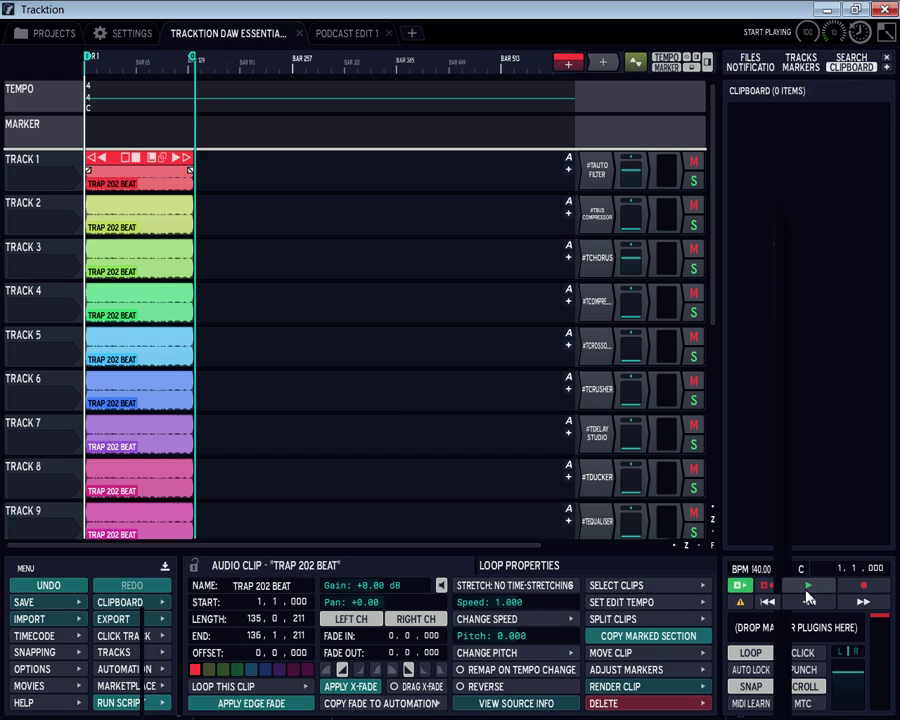
left_click(808, 587)
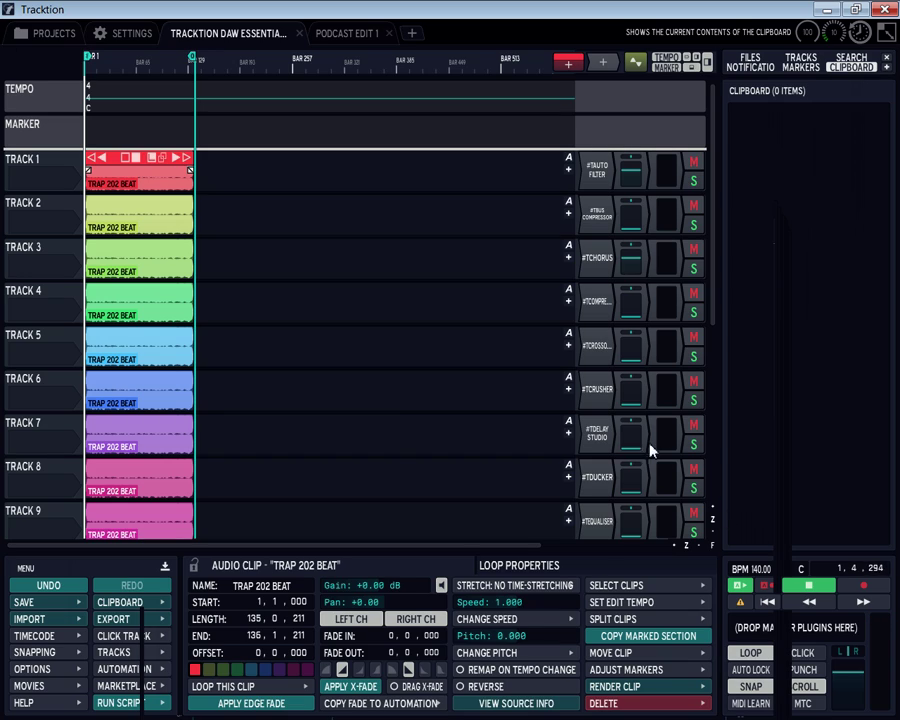
left_click_drag(632, 256, 624, 384)
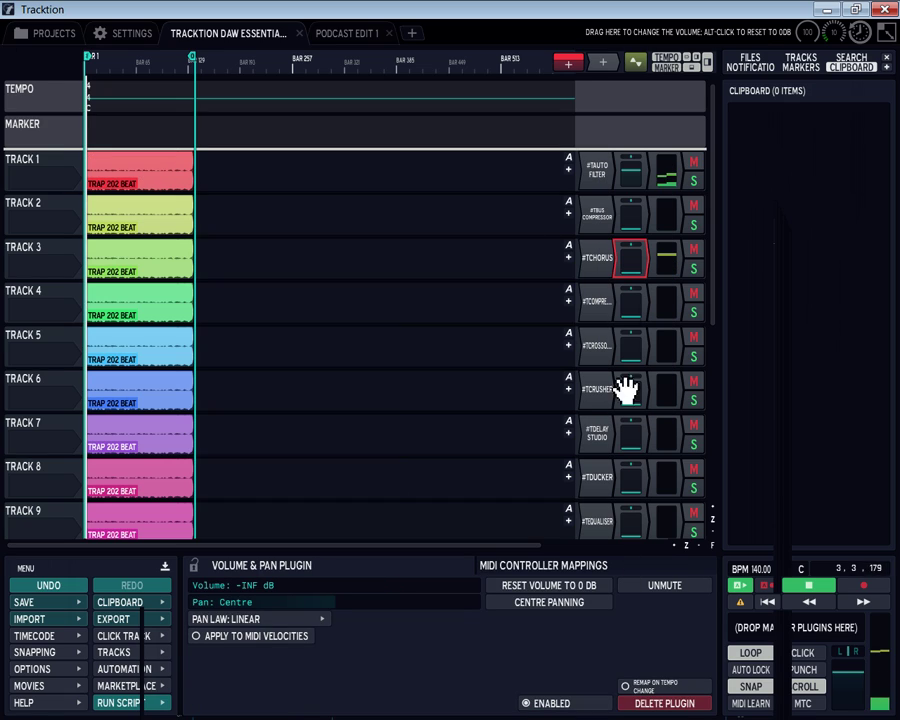
Step: Open the Auto Filter on Track 1 and position its window below the Track 1 and Track 2 plugin chains
double_click(612, 176)
left_click_drag(503, 207, 534, 139)
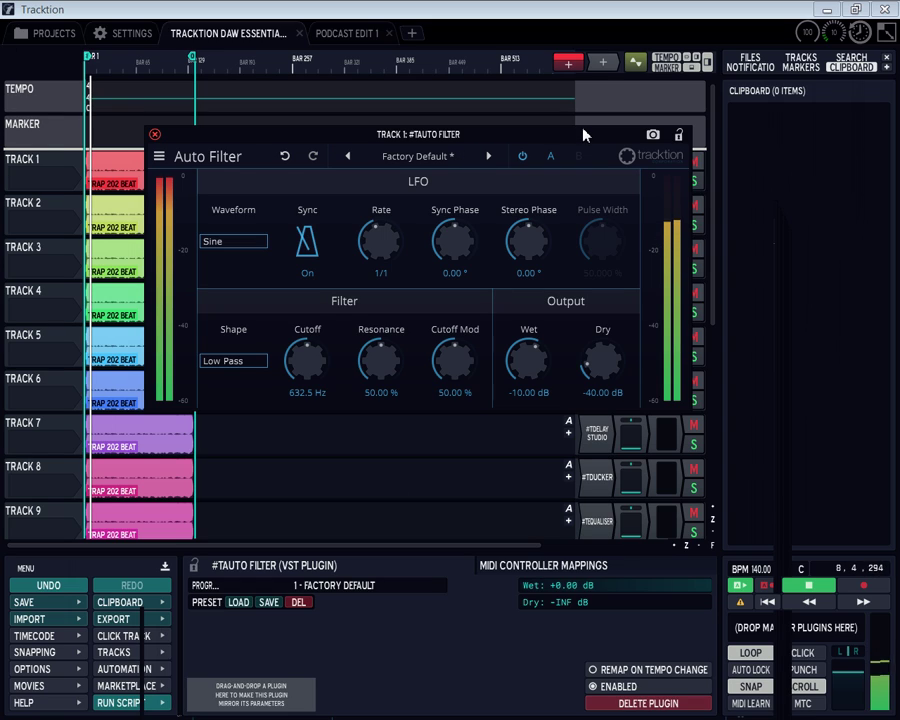
left_click_drag(582, 134, 551, 257)
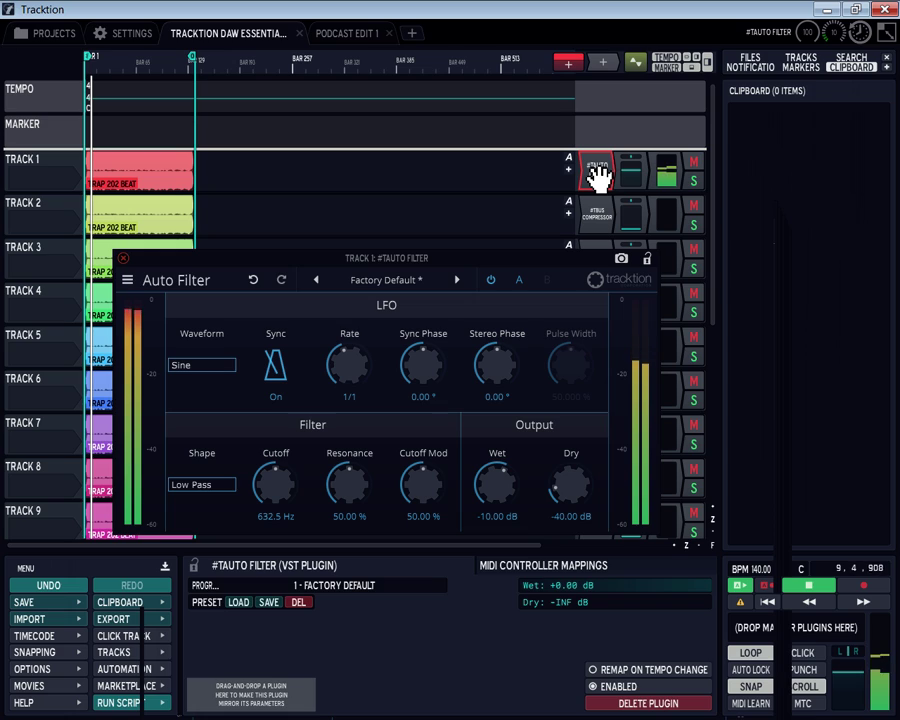
key("m")
key("m")
left_click(610, 176)
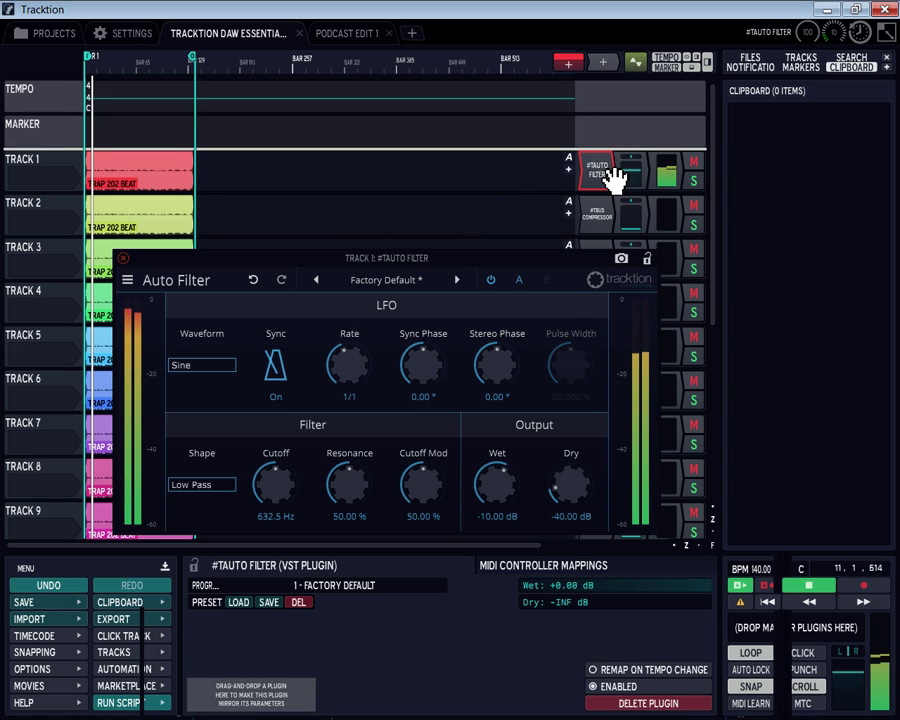
key("m")
left_click(609, 166)
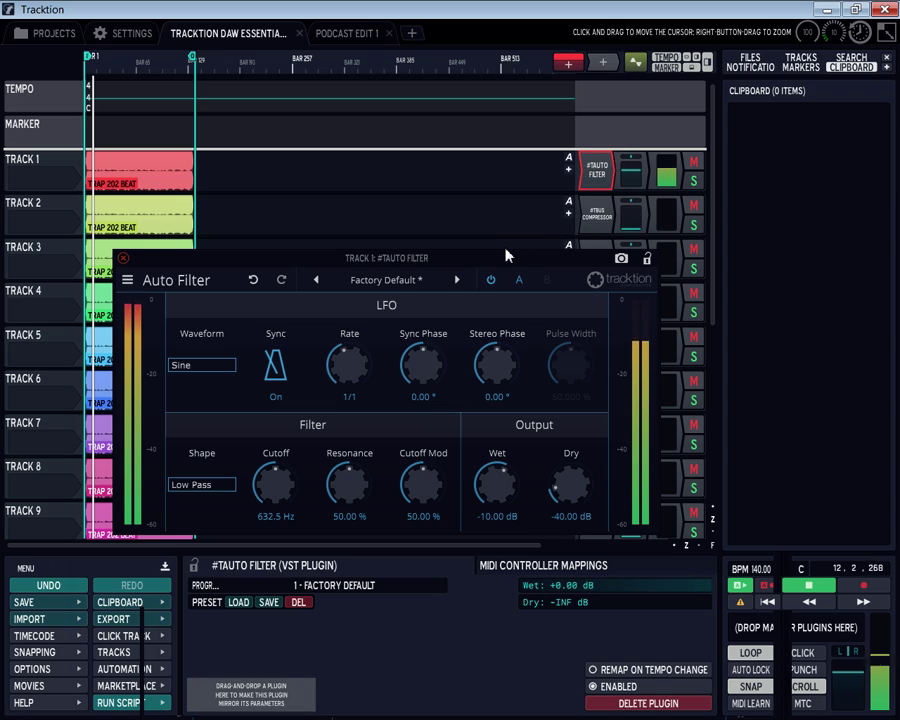
Step: Load the Auto Filter's Always Rising preset and lower its Wet output to about -16.43 dB
left_click(457, 281)
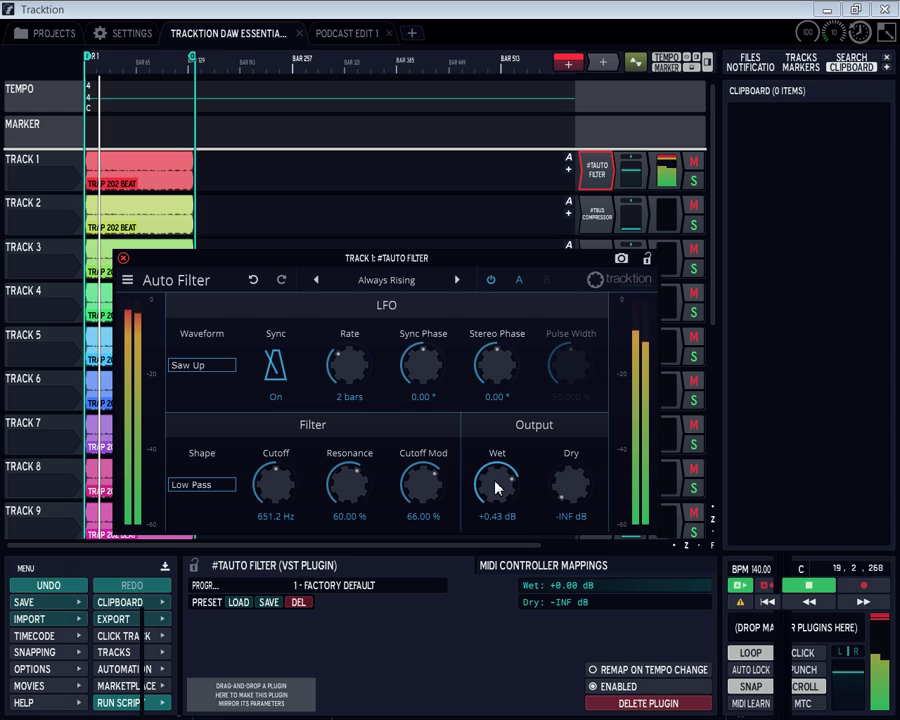
left_click_drag(497, 487, 490, 526)
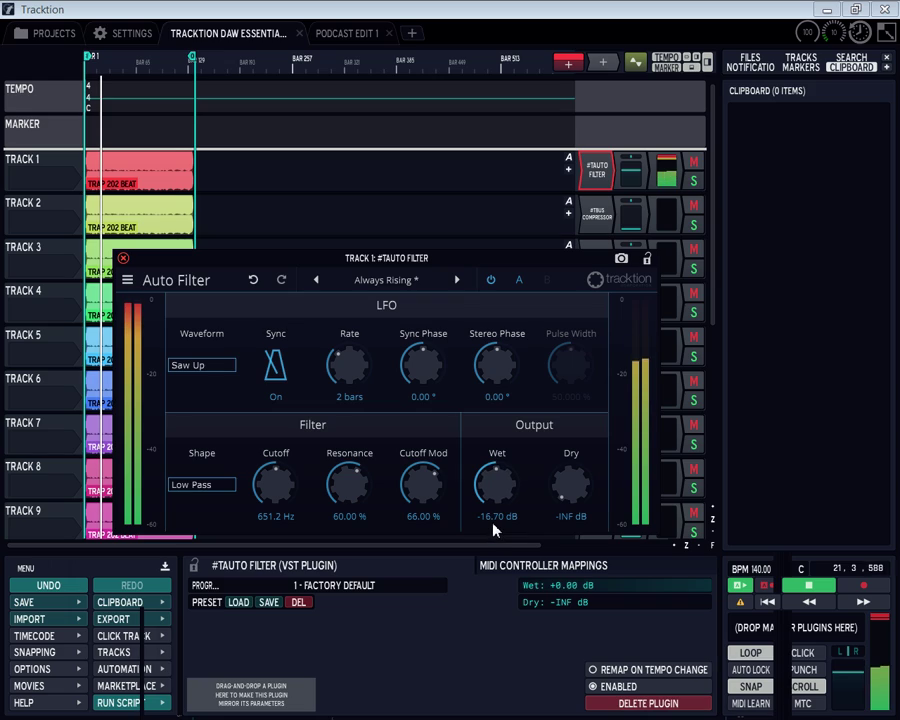
left_click_drag(504, 473, 504, 472)
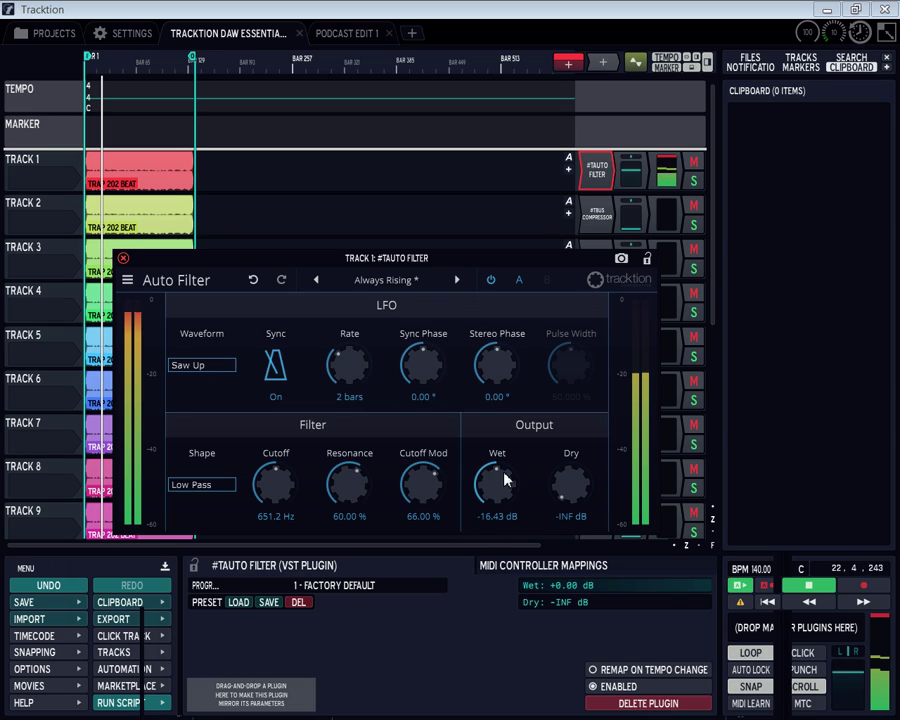
Step: Raise the Auto Filter's Wet output to about -15.89 dB and set its Dry output to 0 dB
scroll(504, 479, "up", 2)
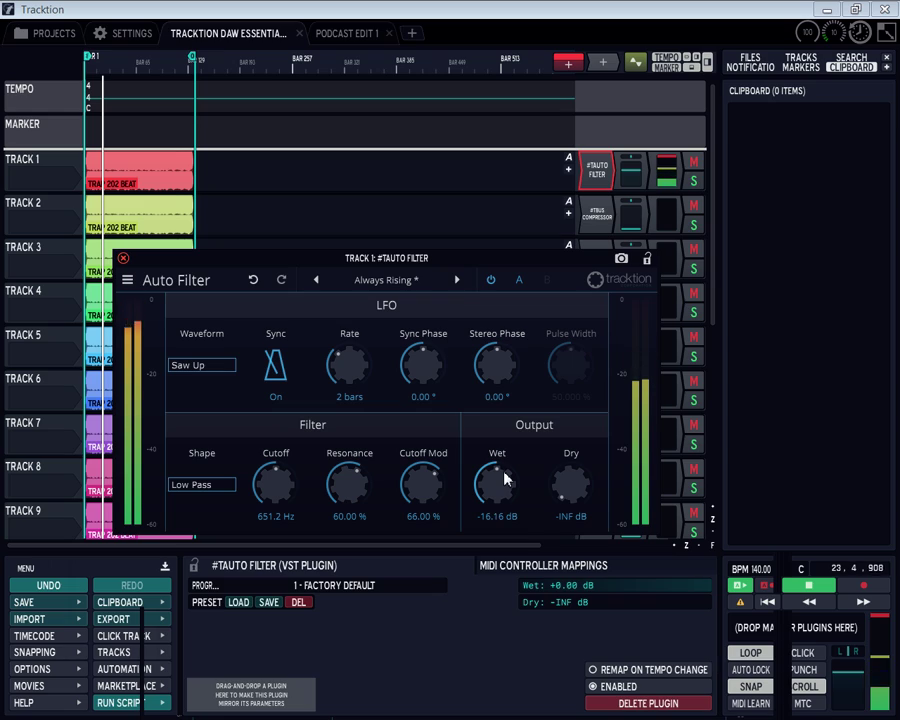
left_click_drag(572, 496, 597, 403)
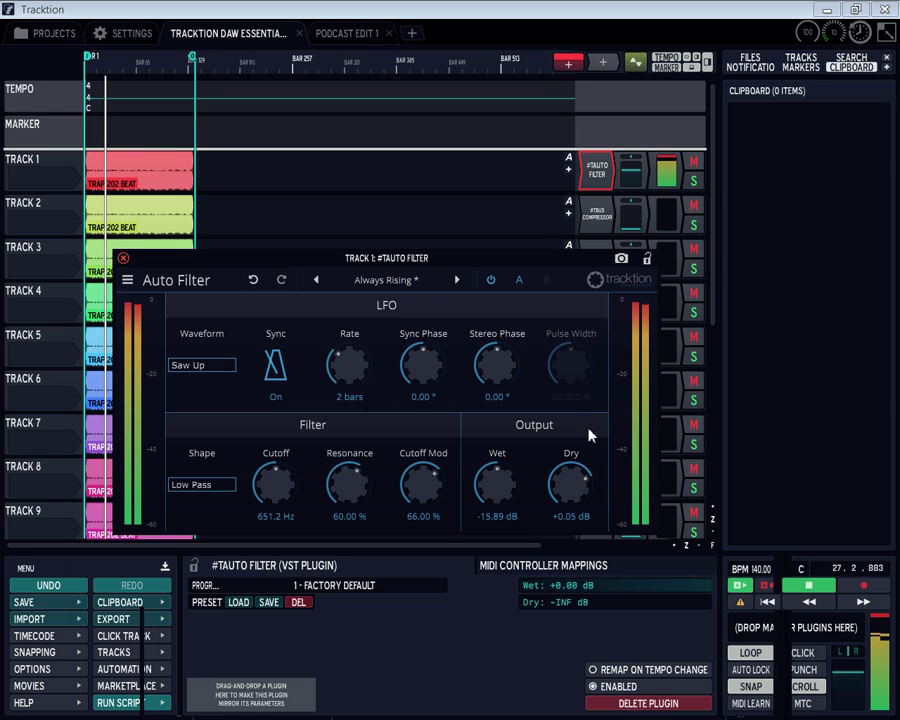
scroll(575, 490, "up", 2)
scroll(575, 490, "up", 2)
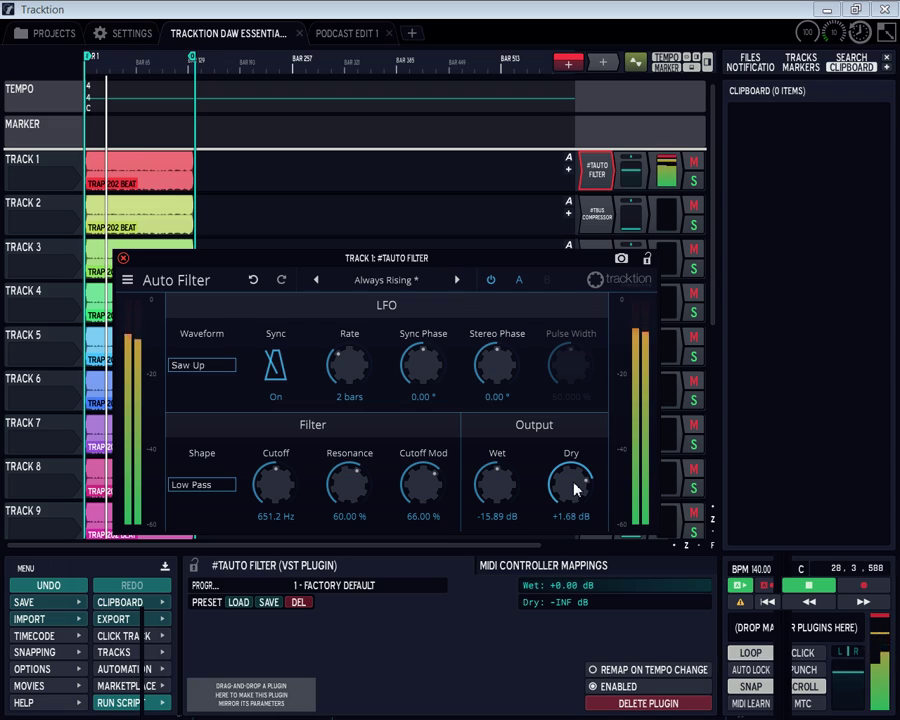
left_click_drag(574, 485, 574, 491)
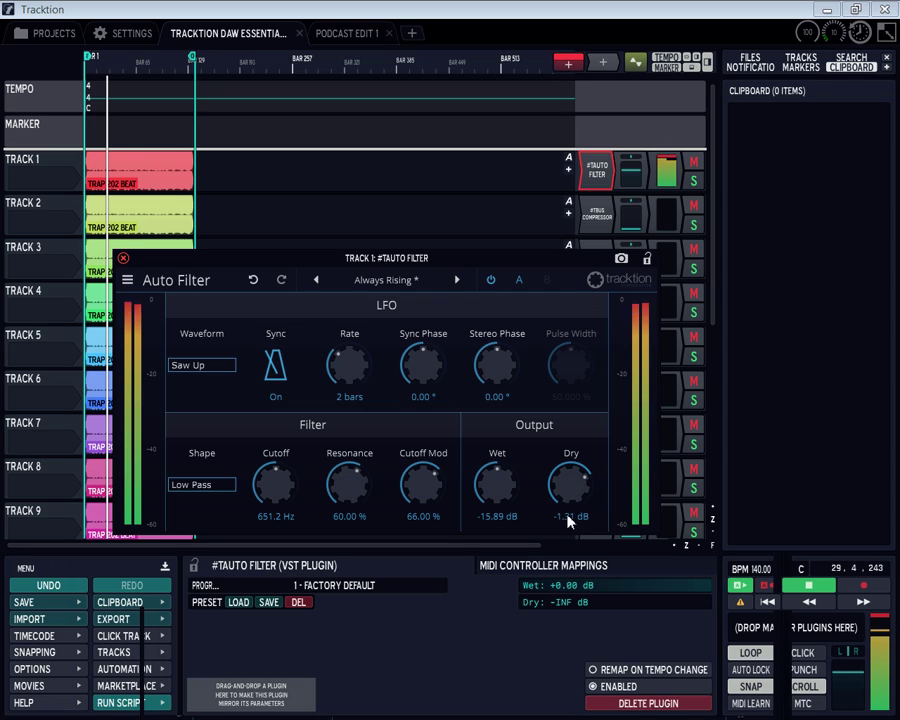
left_click(570, 517)
key("BackSpace")
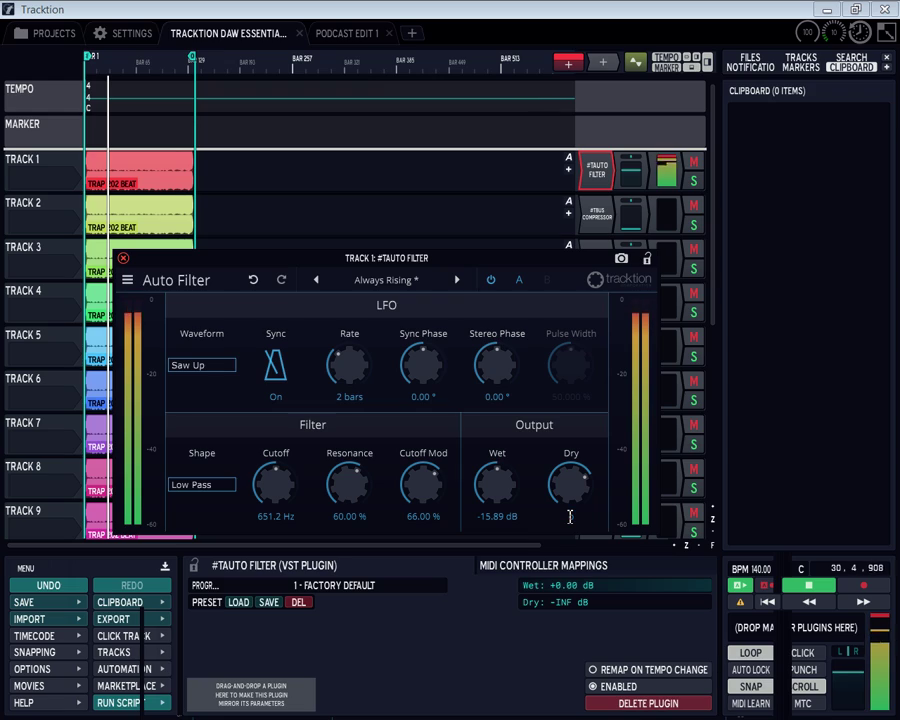
type("0")
key("Return")
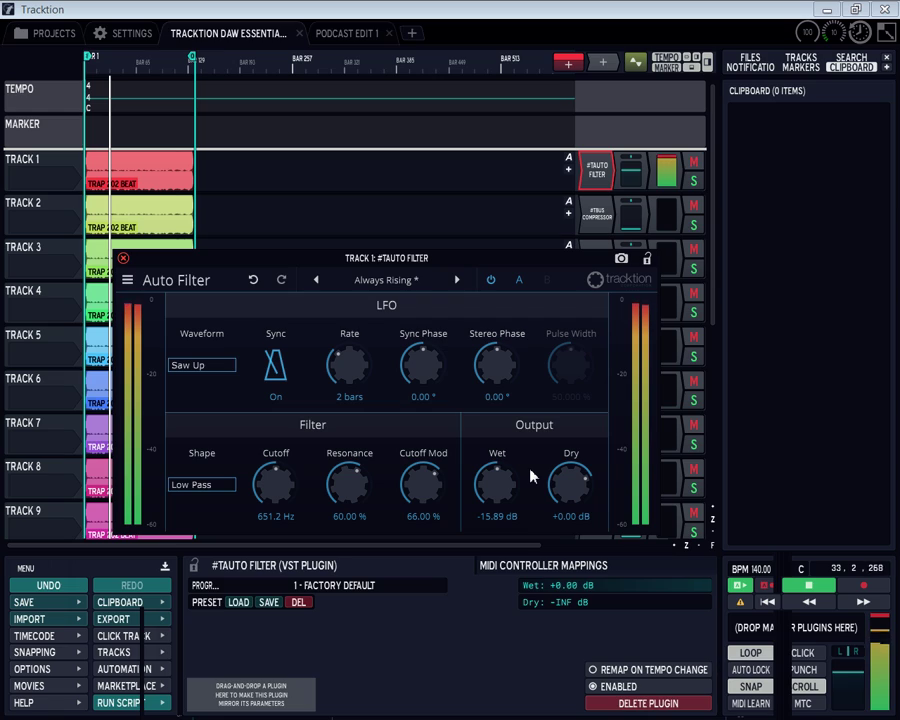
Step: Bypass and re-enable Track 1's Auto Filter several times during playback to compare the sound, leaving it enabled
left_click(607, 170)
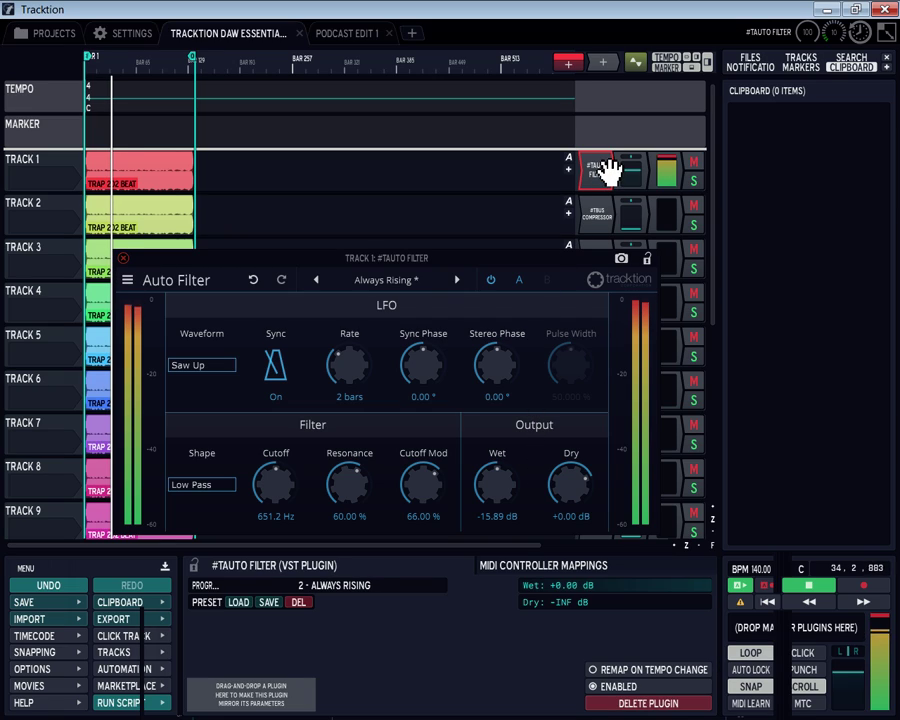
double_click(604, 166)
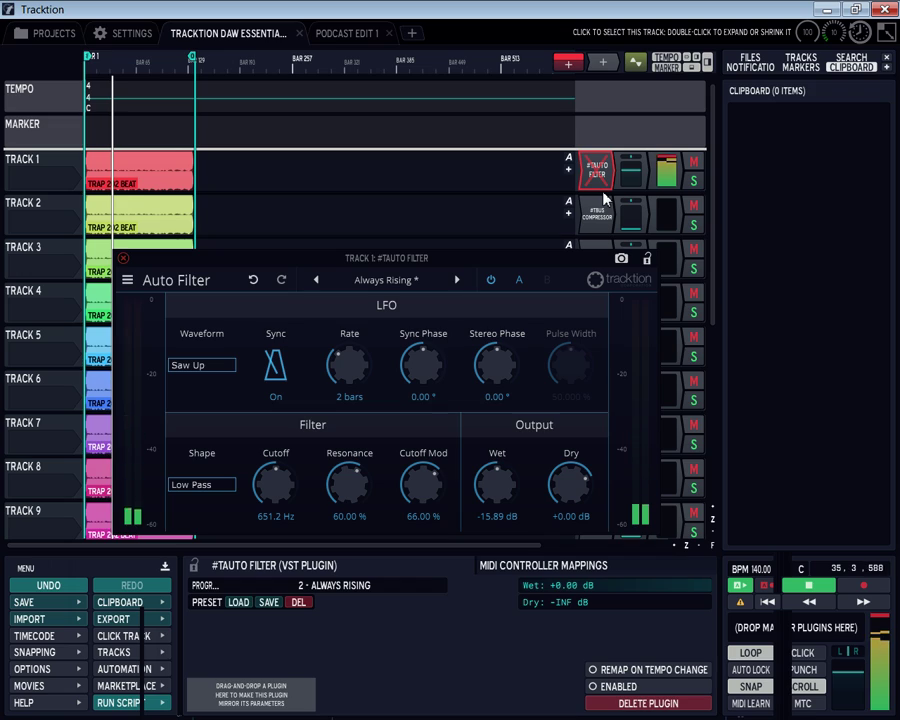
left_click(663, 167)
double_click(610, 176)
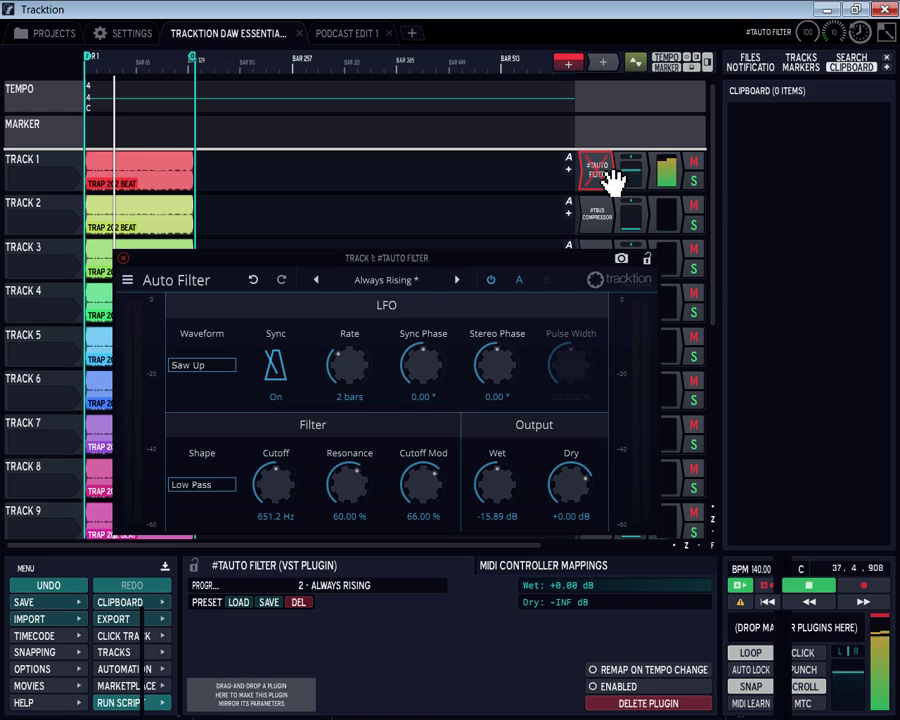
double_click(612, 178)
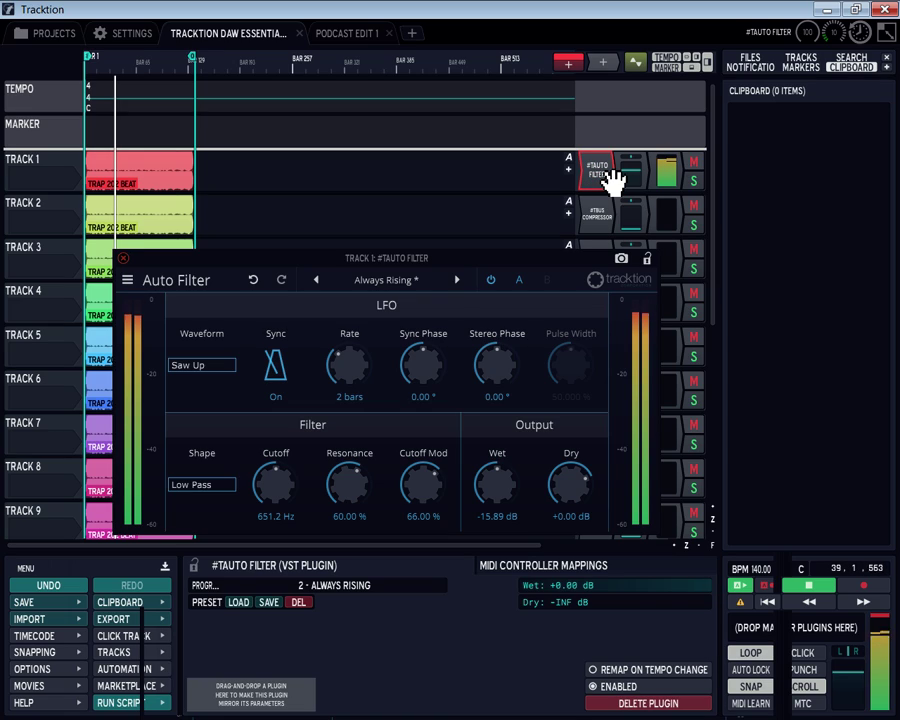
double_click(612, 178)
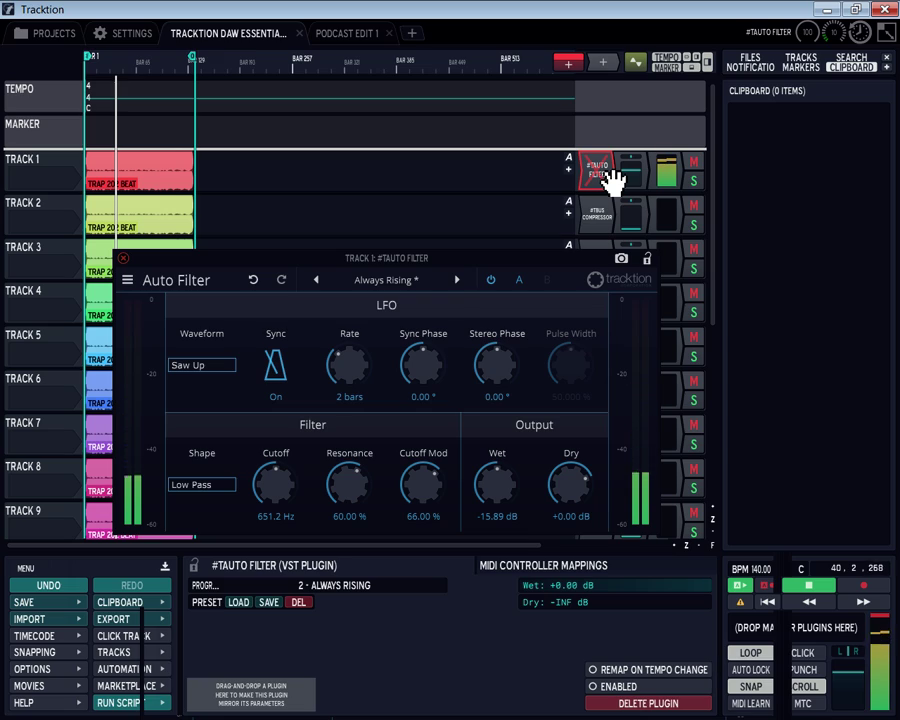
double_click(612, 178)
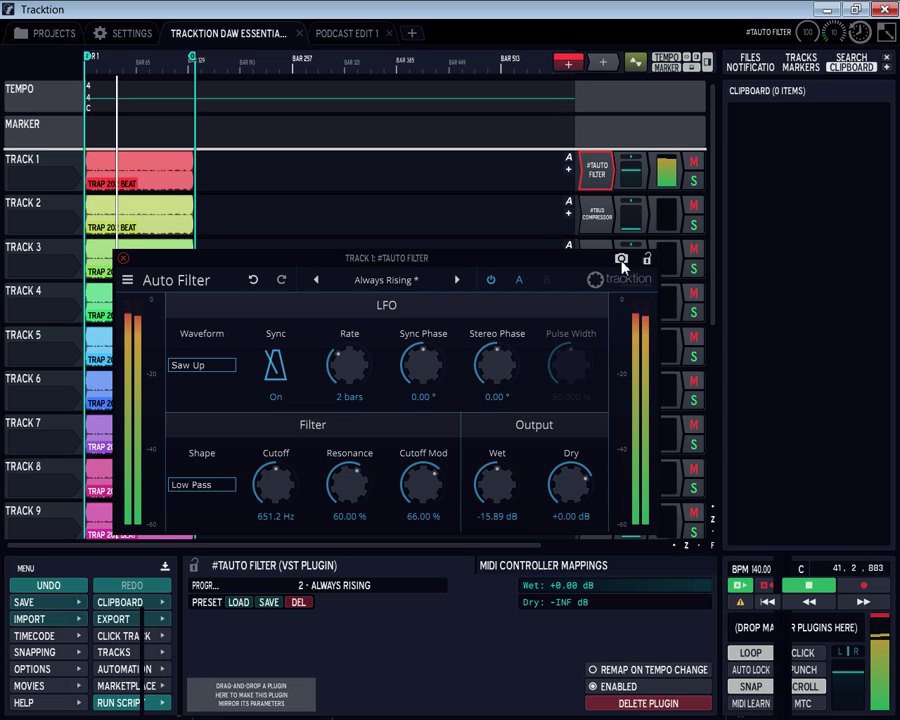
Step: Raise the Auto Filter's Wet output to about -10.99 dB and briefly bypass the plugin to compare the sound
left_click_drag(501, 488, 503, 477)
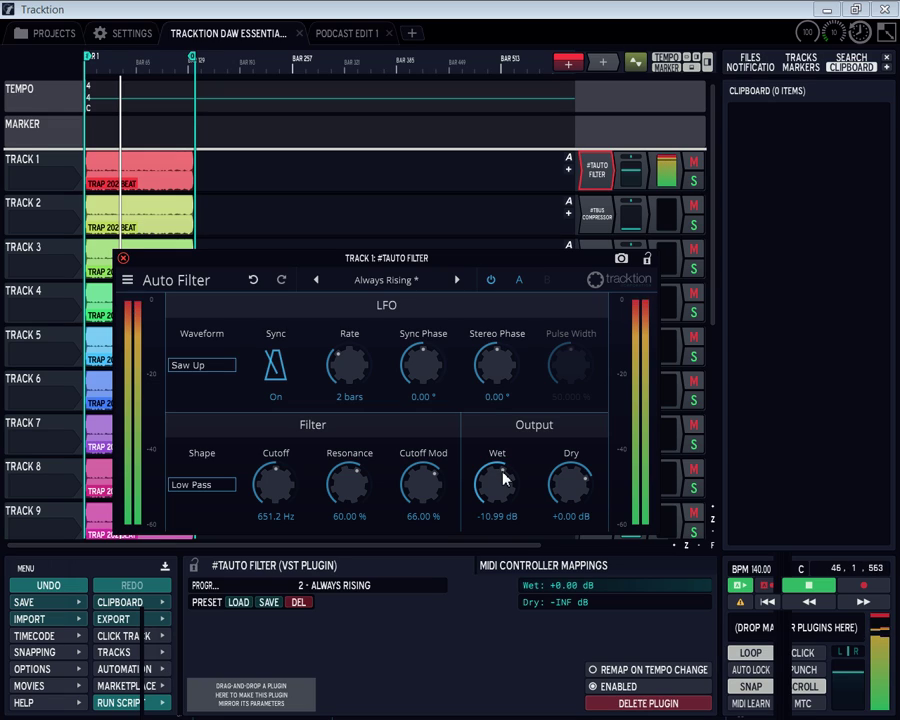
left_click(604, 182, "alt")
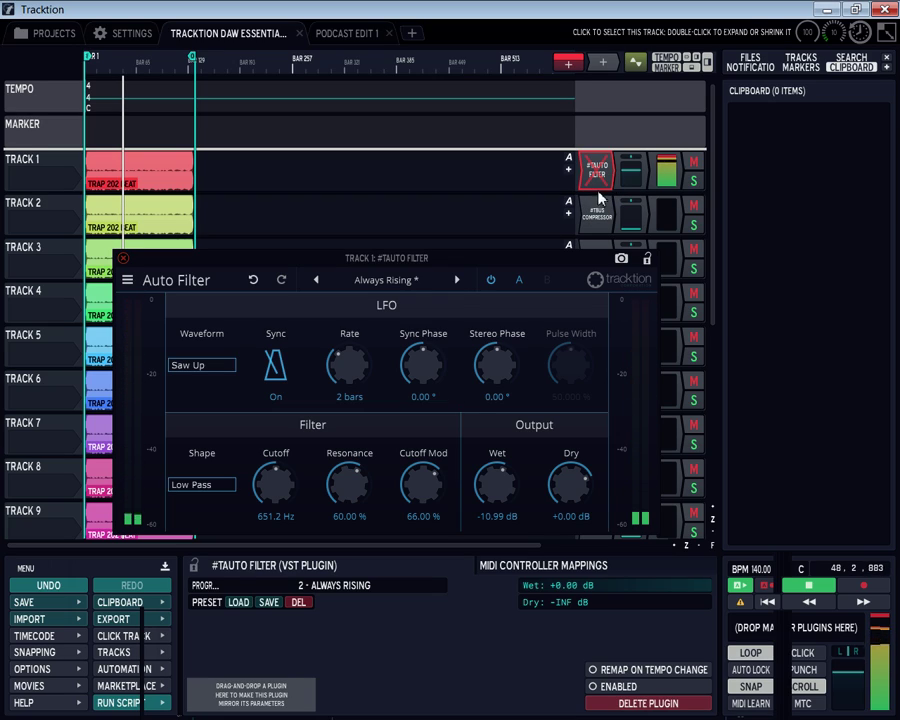
left_click(599, 198, "alt")
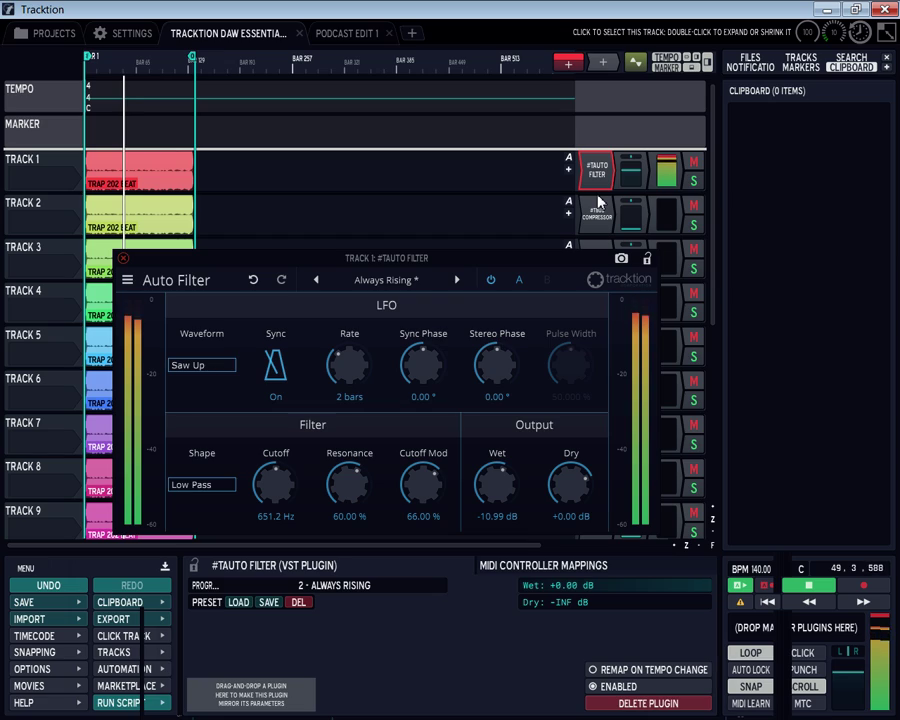
Step: Stop and resume playback, then lower the Auto Filter's Dry output to -INF dB and bring it back up to about -4.30 dB
left_click(807, 590)
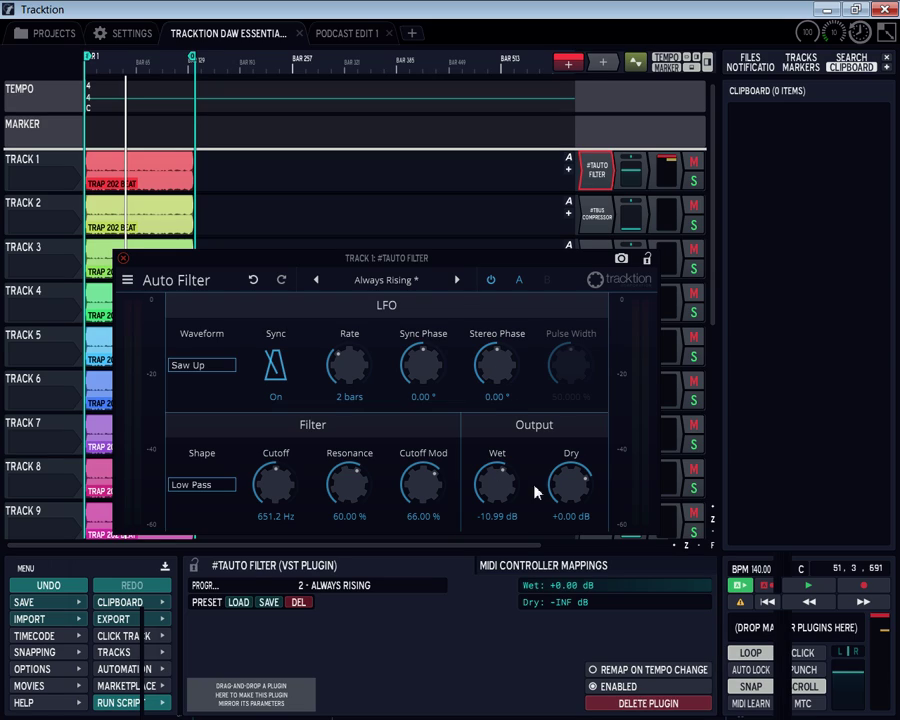
left_click(807, 585)
left_click_drag(565, 482, 569, 699)
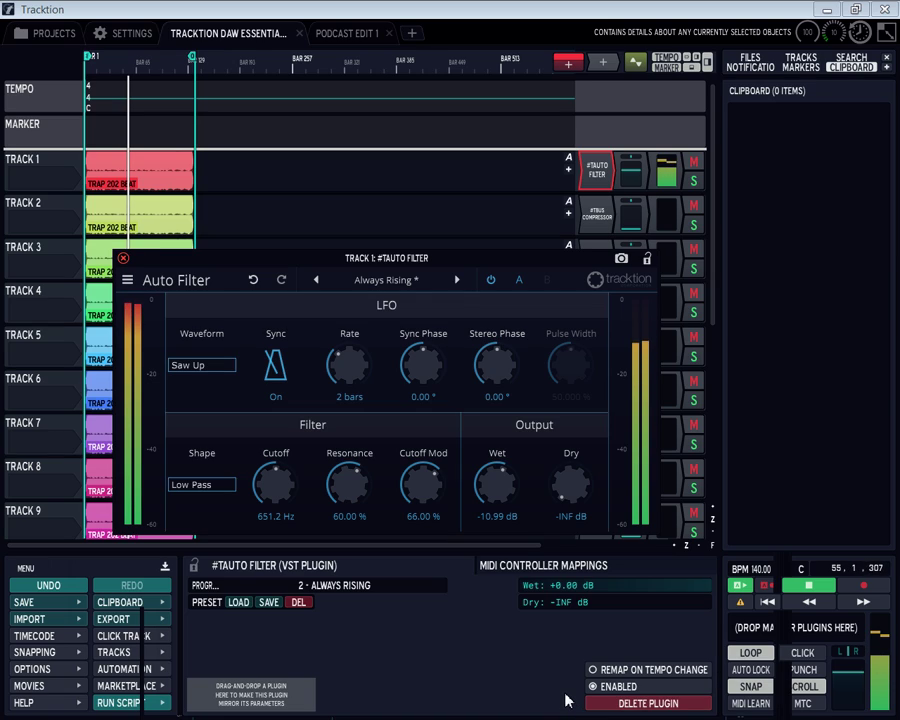
left_click_drag(565, 514, 573, 402)
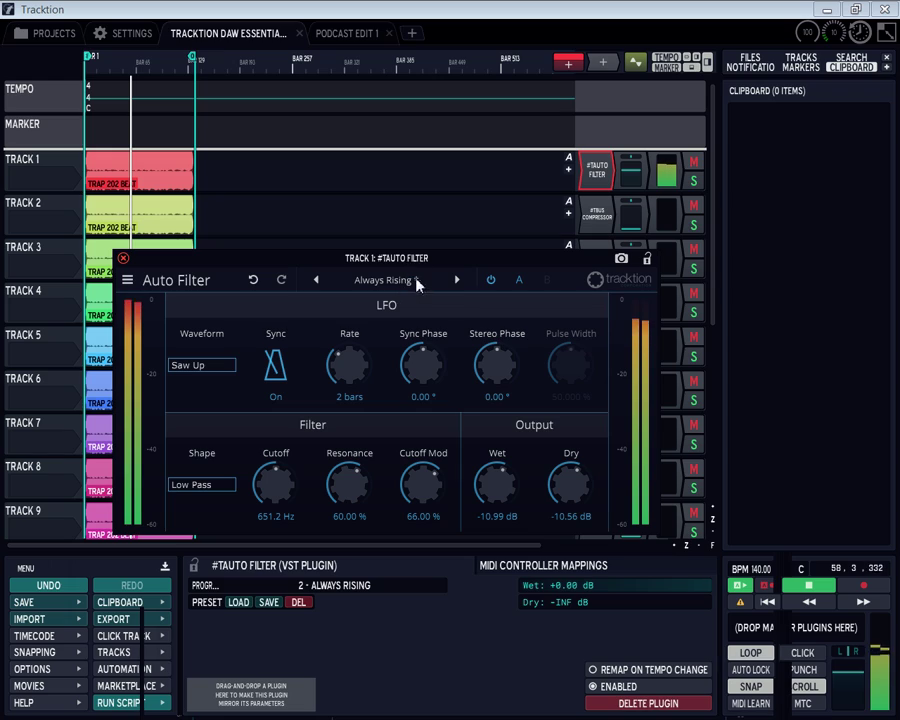
left_click_drag(577, 490, 573, 469)
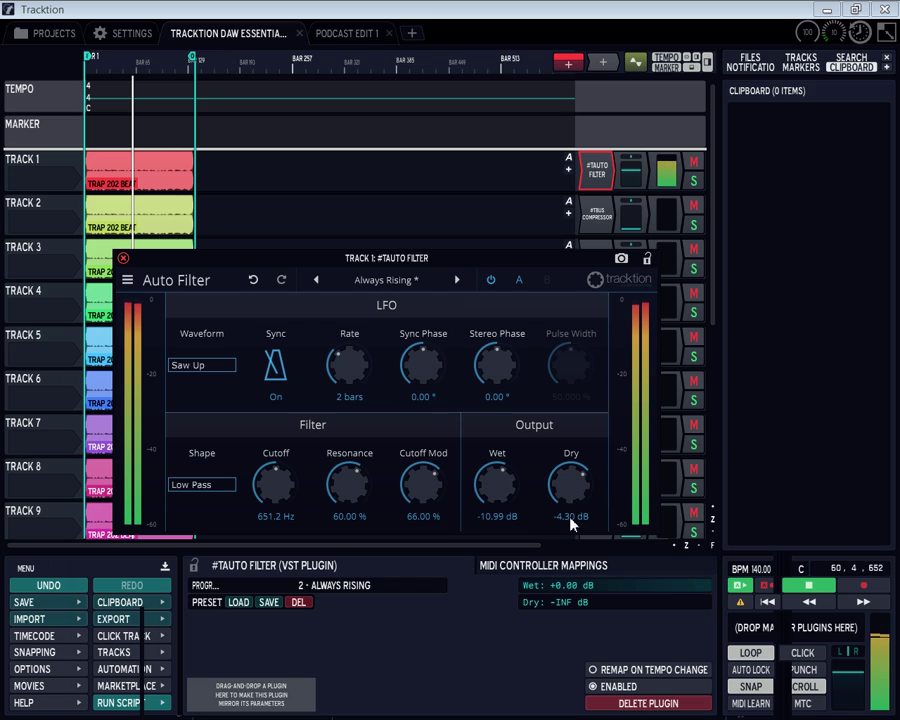
key("8")
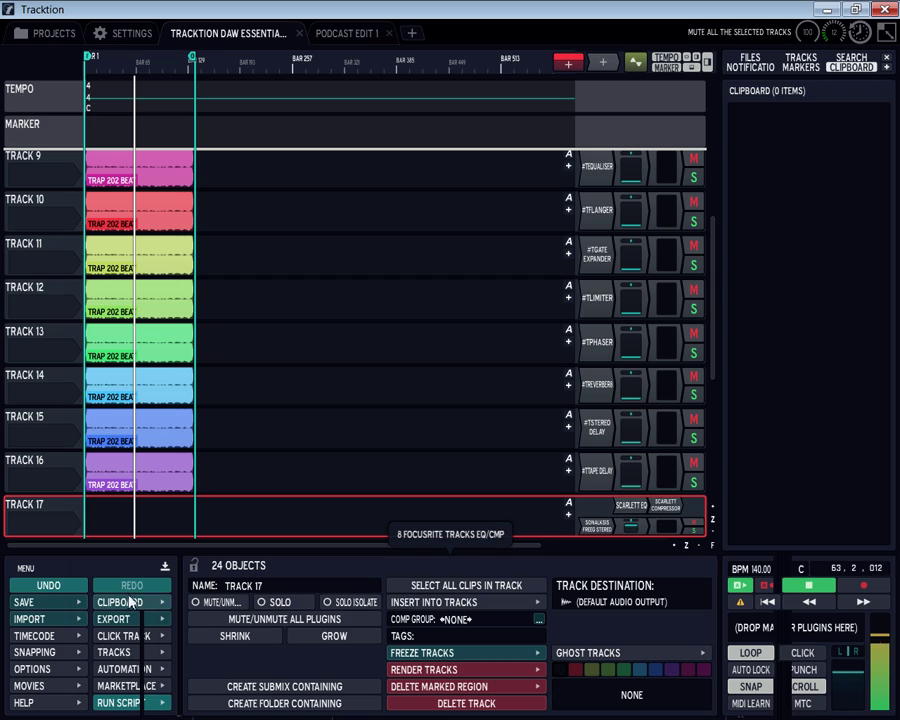
left_click(65, 591)
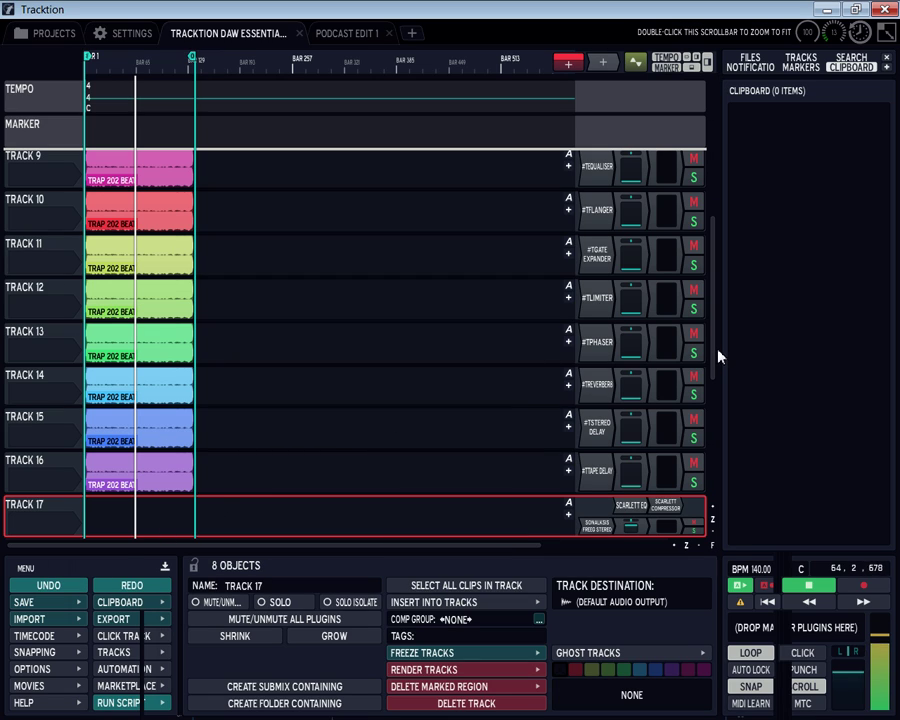
left_click_drag(715, 318, 692, 421)
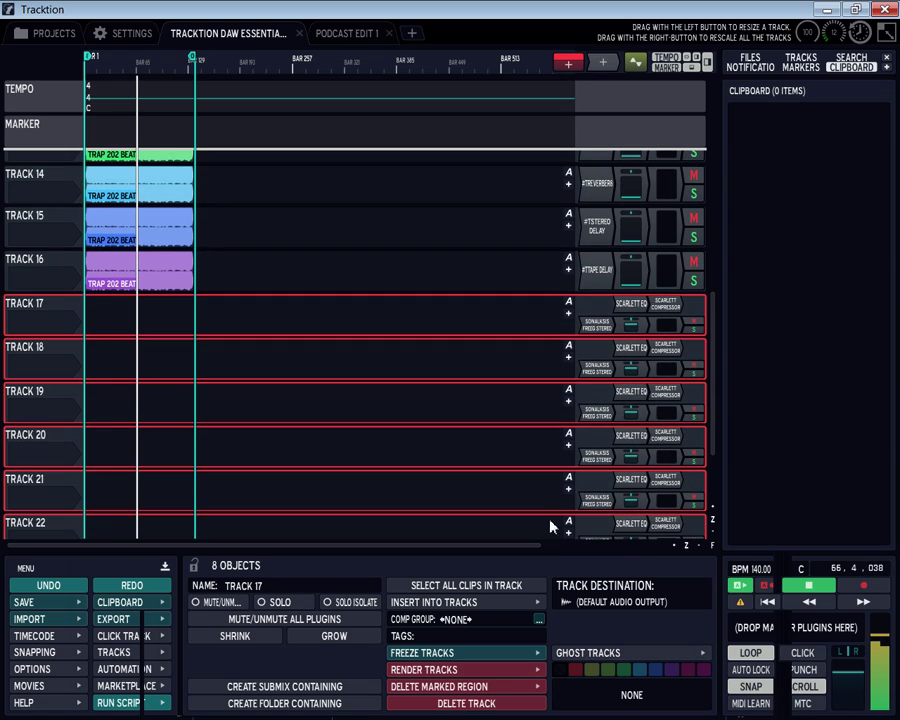
left_click(58, 588)
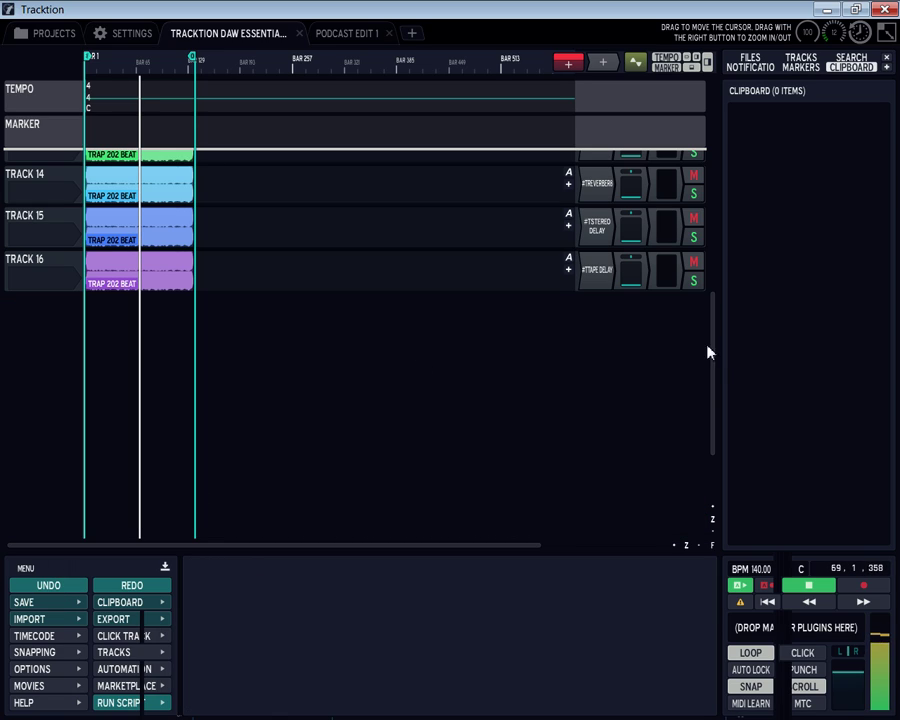
Step: Reopen the Auto Filter on Track 1, set its Dry output to 0 dB, and close its window
left_click_drag(717, 396, 716, 292)
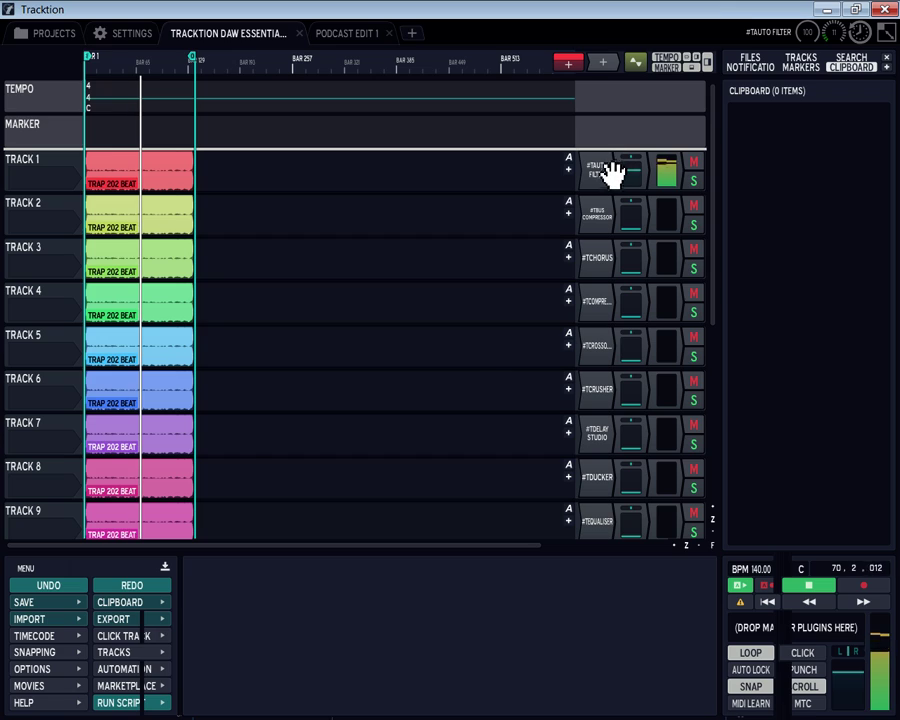
double_click(603, 168)
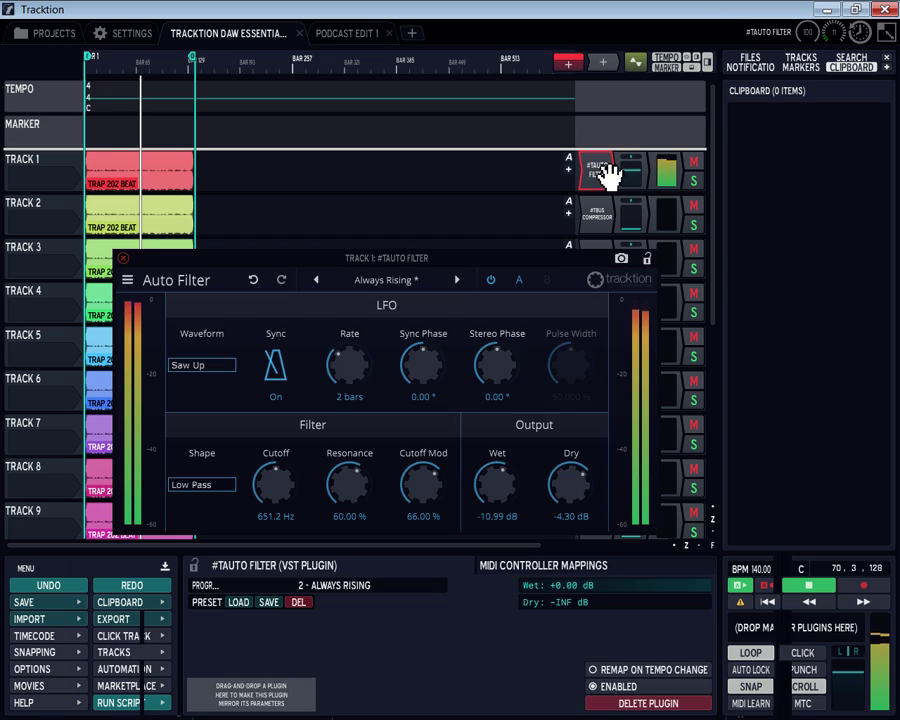
double_click(572, 516)
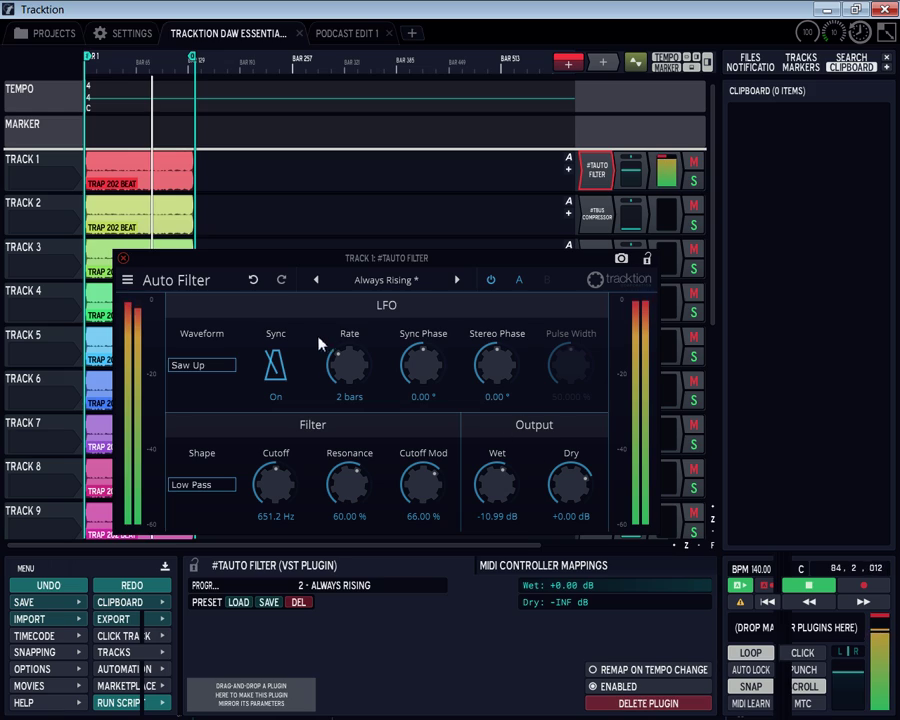
left_click(123, 261)
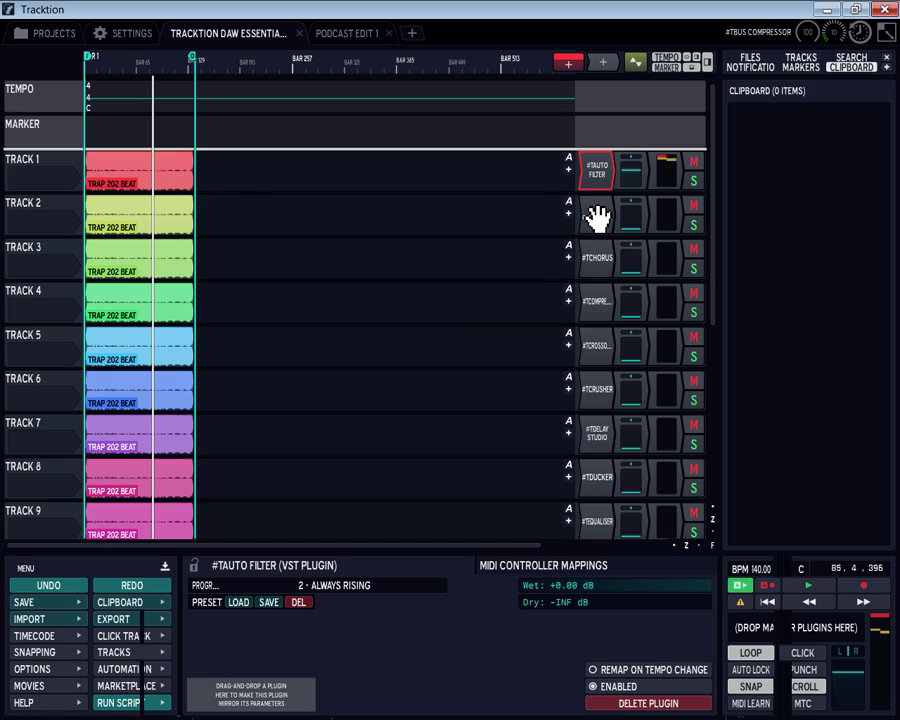
Step: Open the Bus Compressor on Track 2 with its window below Track 3 and rewind the project to the start
double_click(597, 212)
left_click(767, 601)
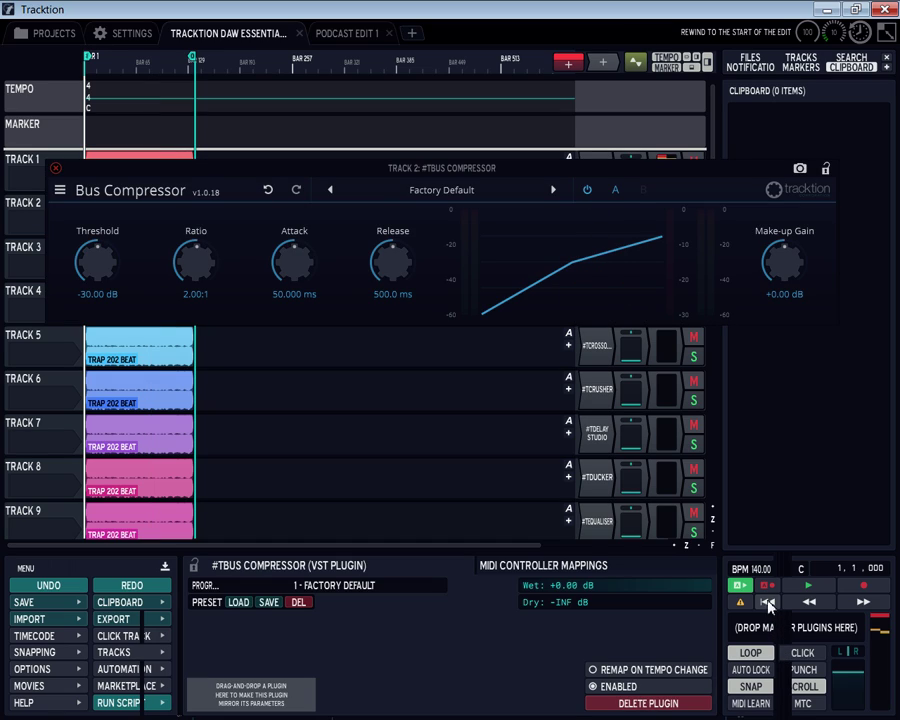
left_click_drag(468, 180, 472, 291)
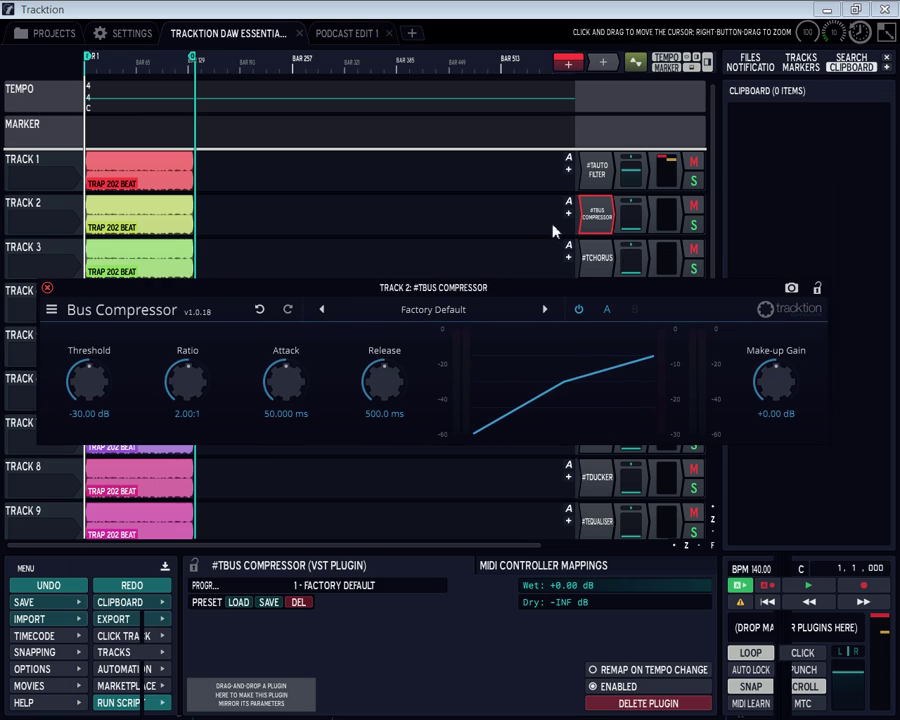
Step: Turn Track 1's volume down to -INF dB and raise Track 2's volume to about -3.04 dB
left_click(630, 283)
left_click_drag(630, 283, 630, 298)
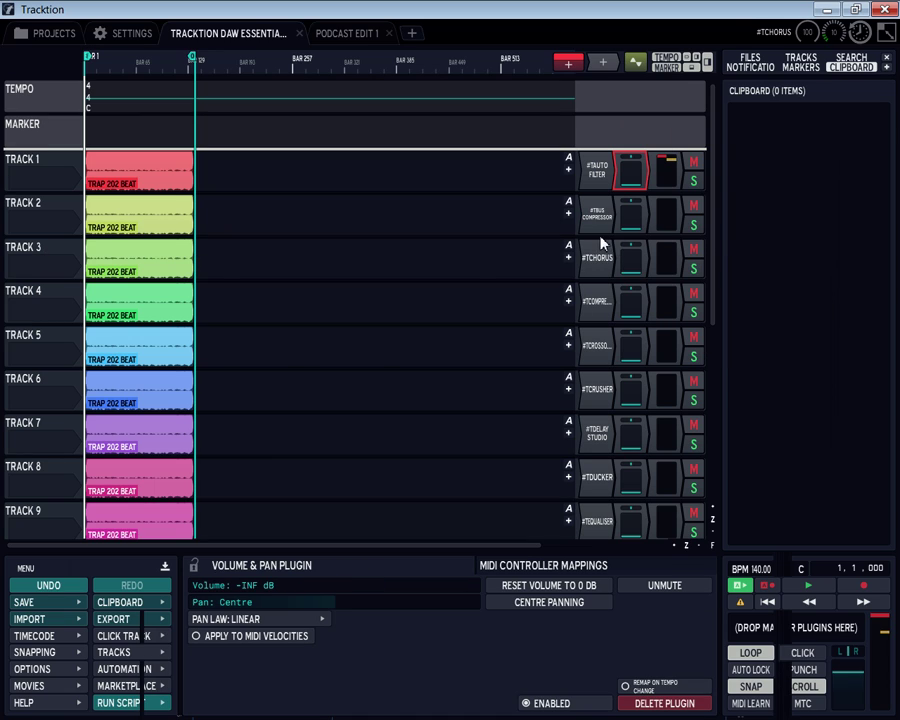
double_click(597, 212)
left_click_drag(626, 216, 626, 130)
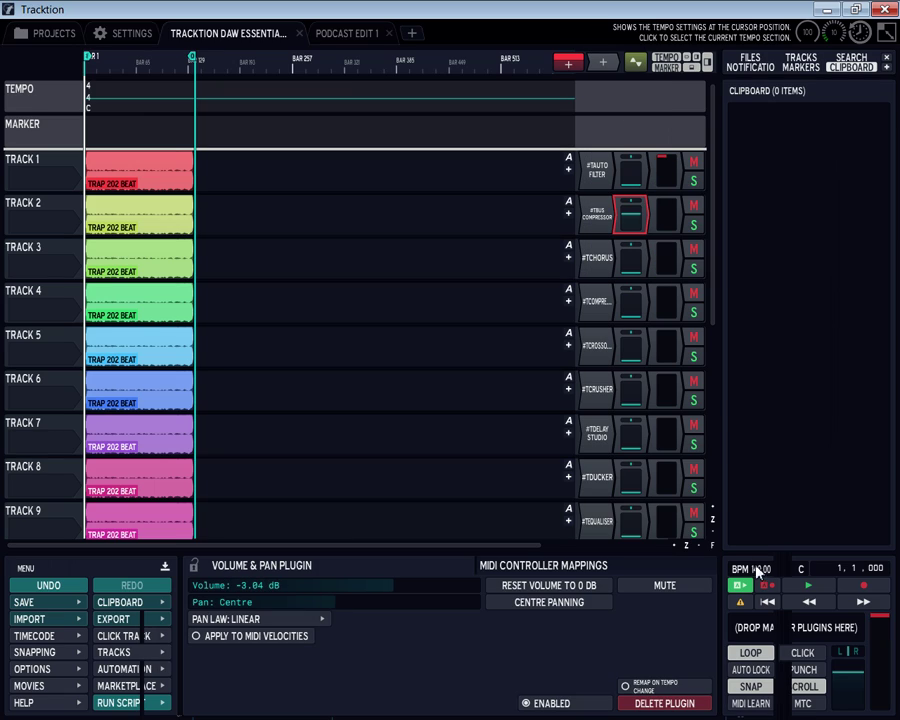
Step: Play the project from the start with Track 2's Bus Compressor reopened and raise its Threshold to about -13.68 dB
left_click(826, 588)
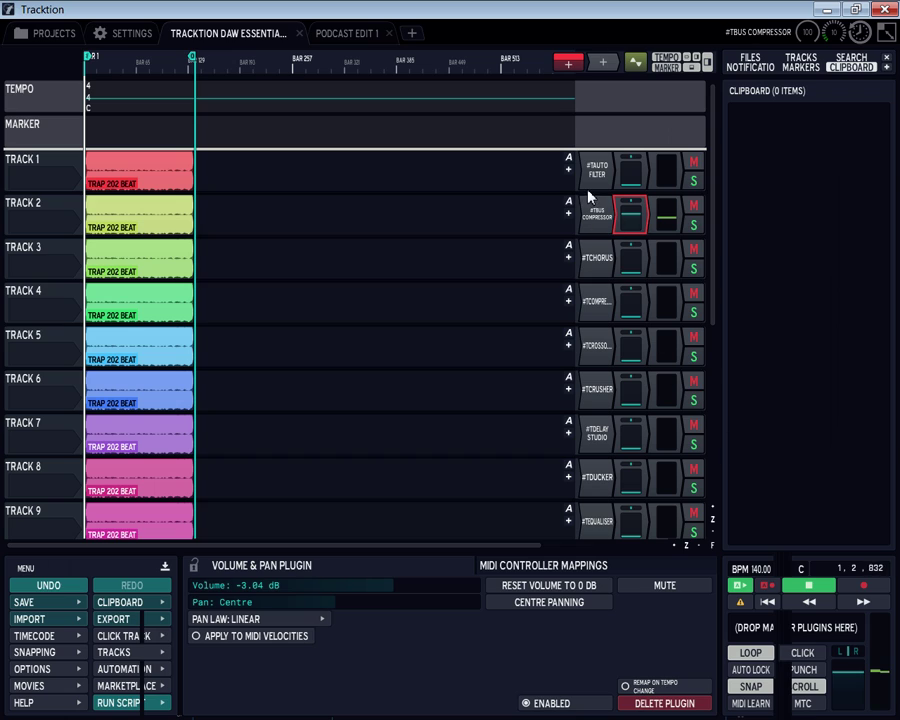
double_click(600, 215)
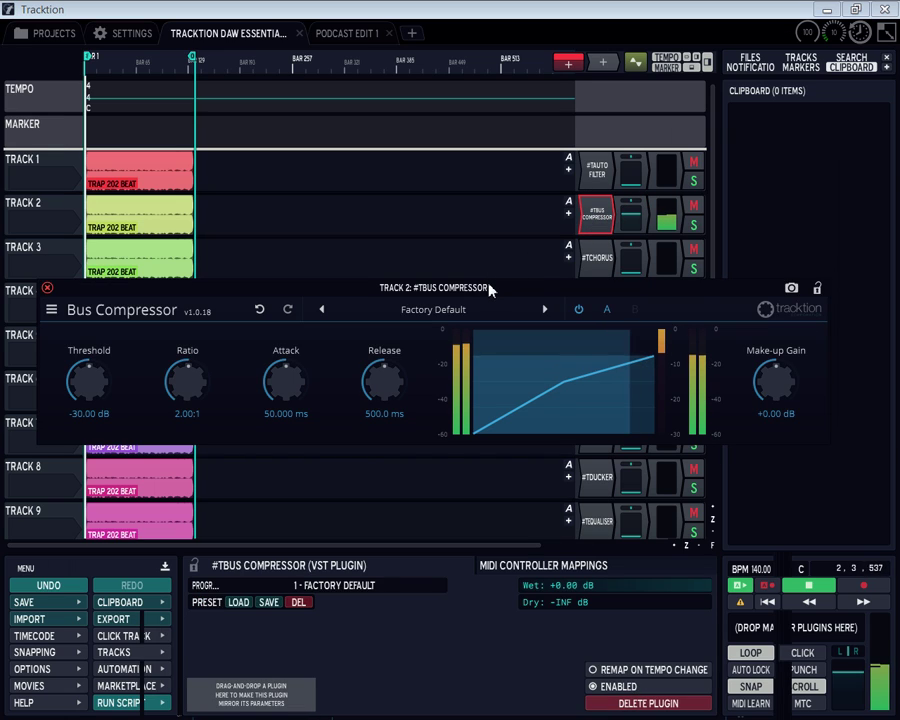
left_click_drag(488, 285, 508, 230)
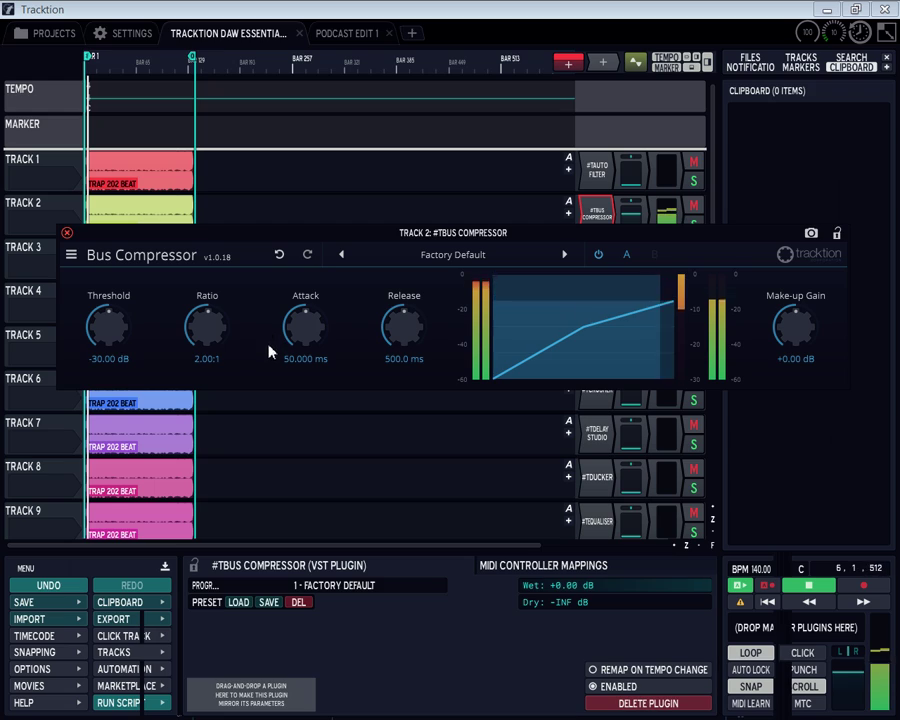
left_click_drag(114, 334, 135, 319)
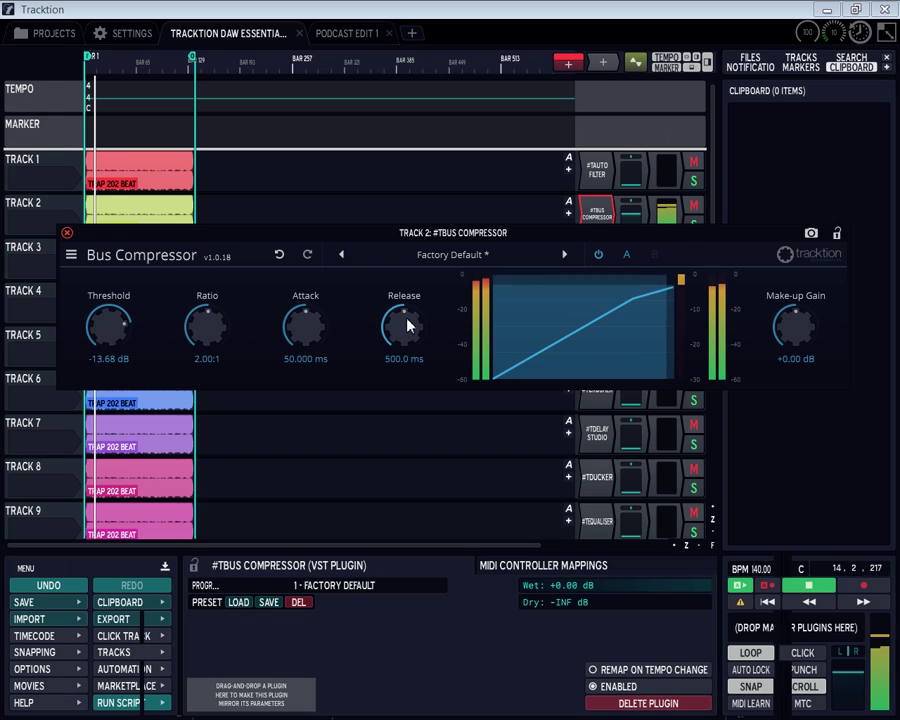
Step: Set the Bus Compressor's Release to about 140.4 ms and its Attack to about 2.048 ms while the beat plays
left_click_drag(408, 366, 408, 380)
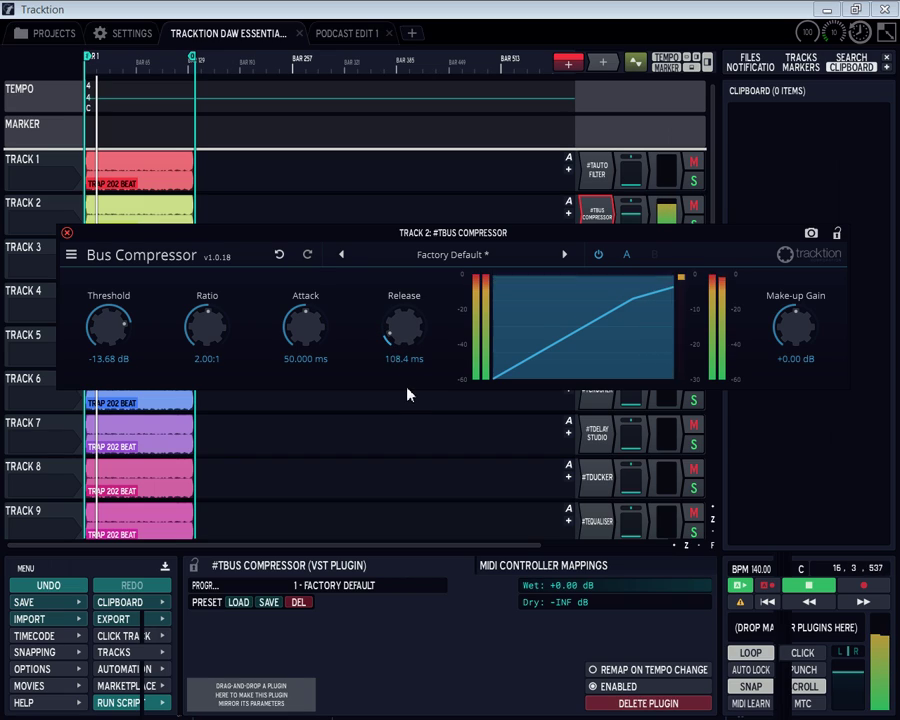
left_click_drag(407, 390, 406, 381)
left_click_drag(311, 335, 318, 423)
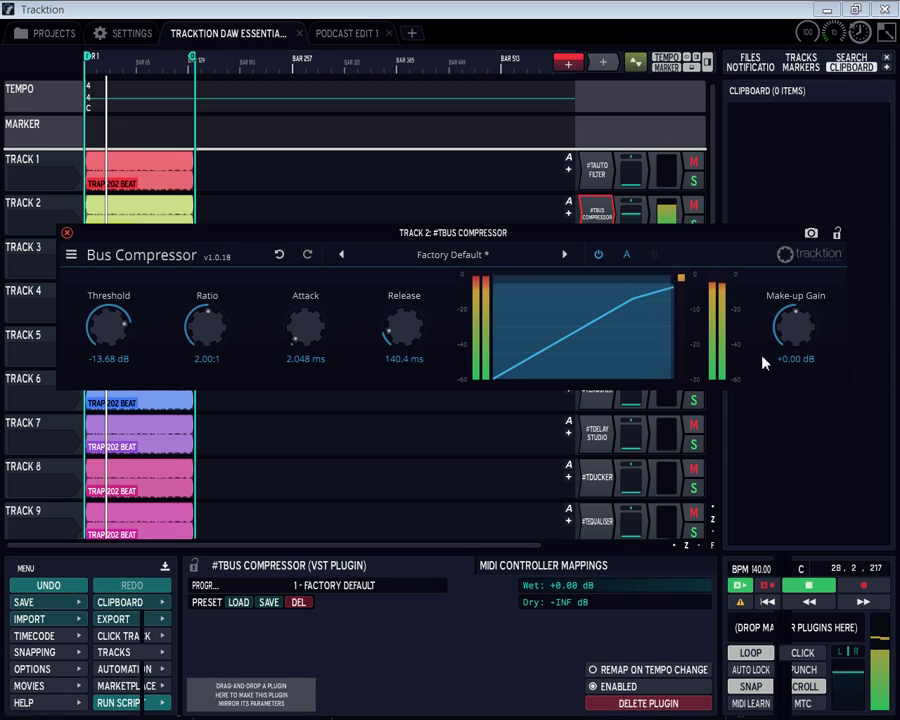
Step: Compare the beat with Track 2's Bus Compressor disabled and enabled, raising its Make-up Gain to about +3.36 dB
left_click(609, 221)
key("e")
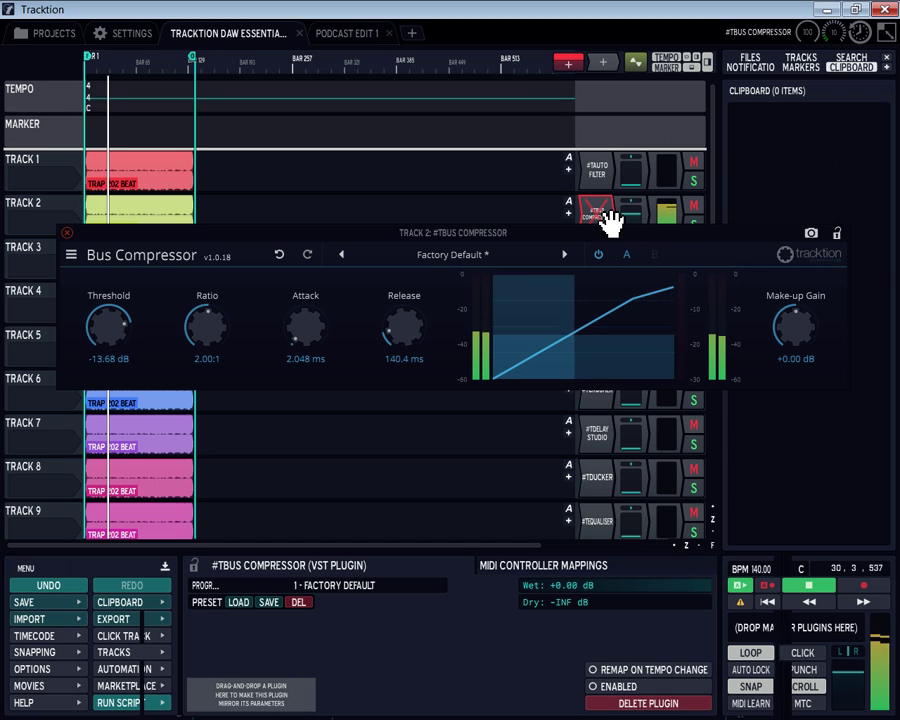
key("e")
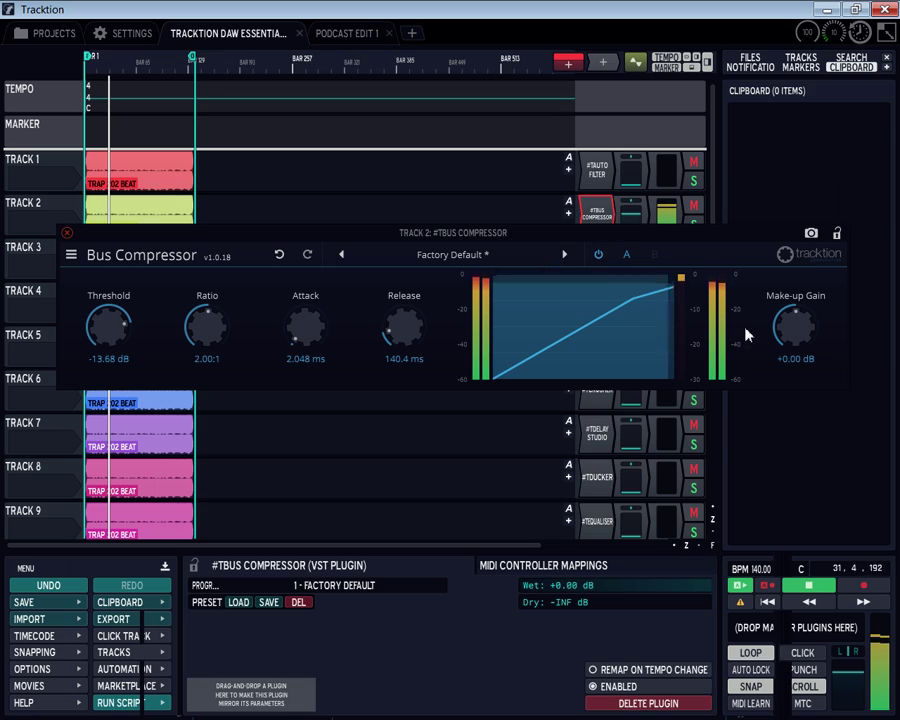
left_click_drag(800, 325, 801, 314)
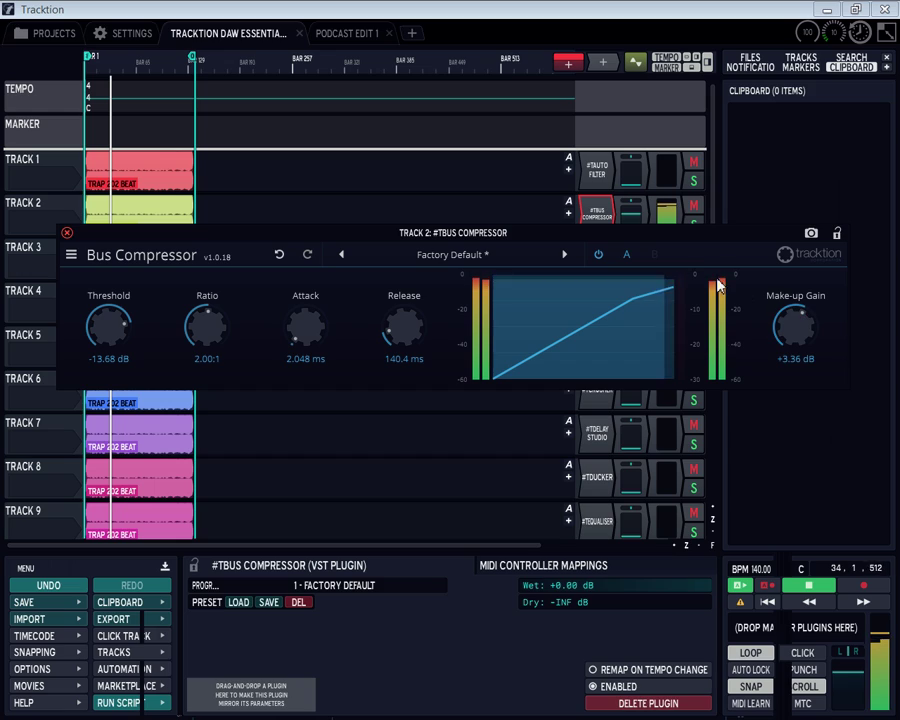
left_click(617, 217)
left_click(617, 217)
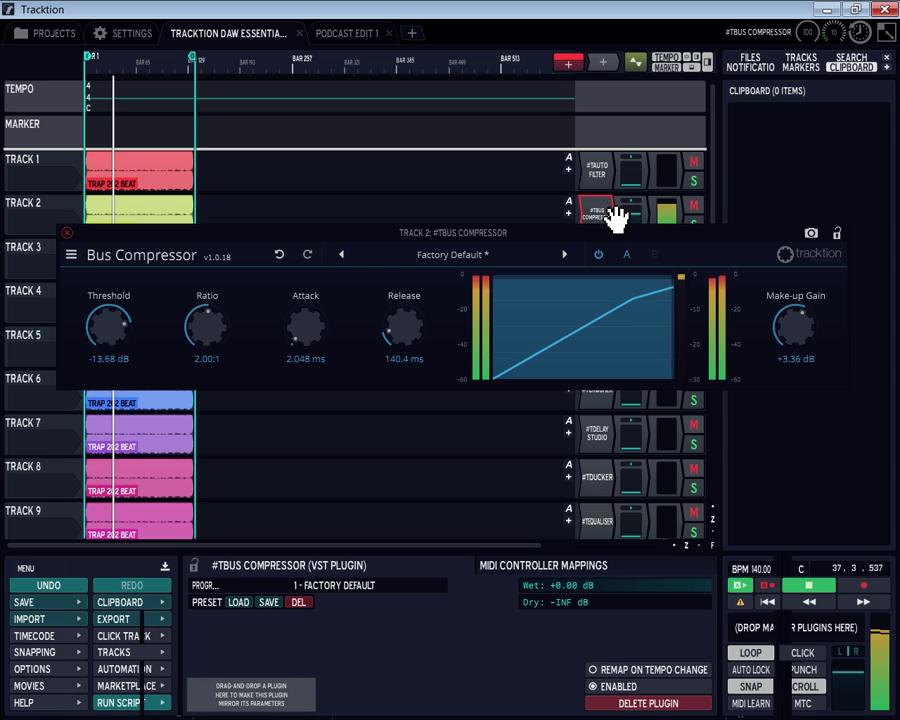
Step: Shorten the Bus Compressor's Release to about 36.5 ms and compare the beat with the plugin disabled and enabled
left_click_drag(396, 338, 406, 361)
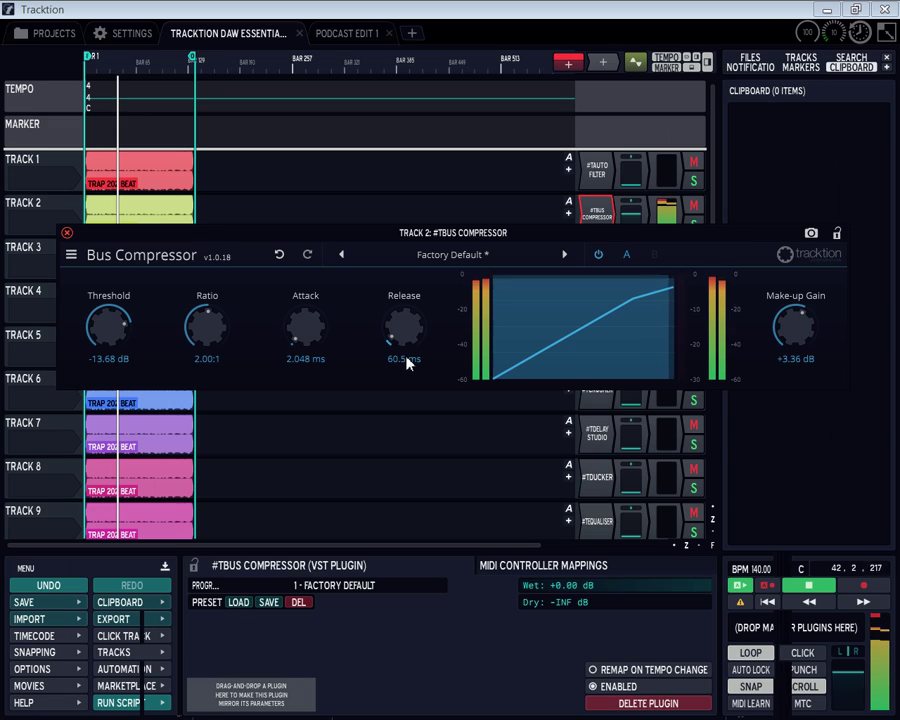
left_click_drag(407, 366, 406, 366)
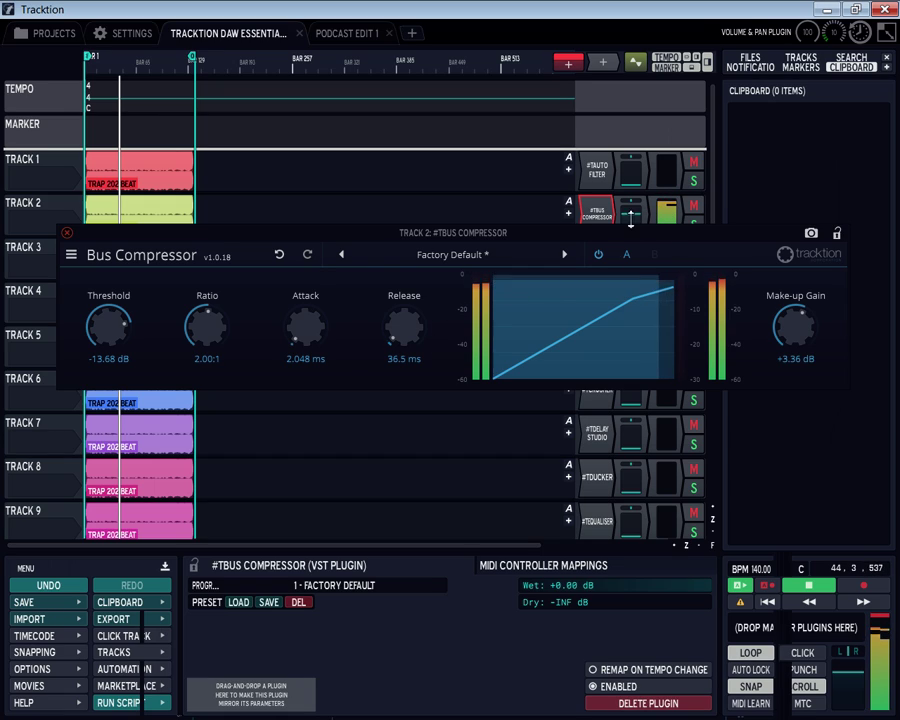
left_click(590, 213)
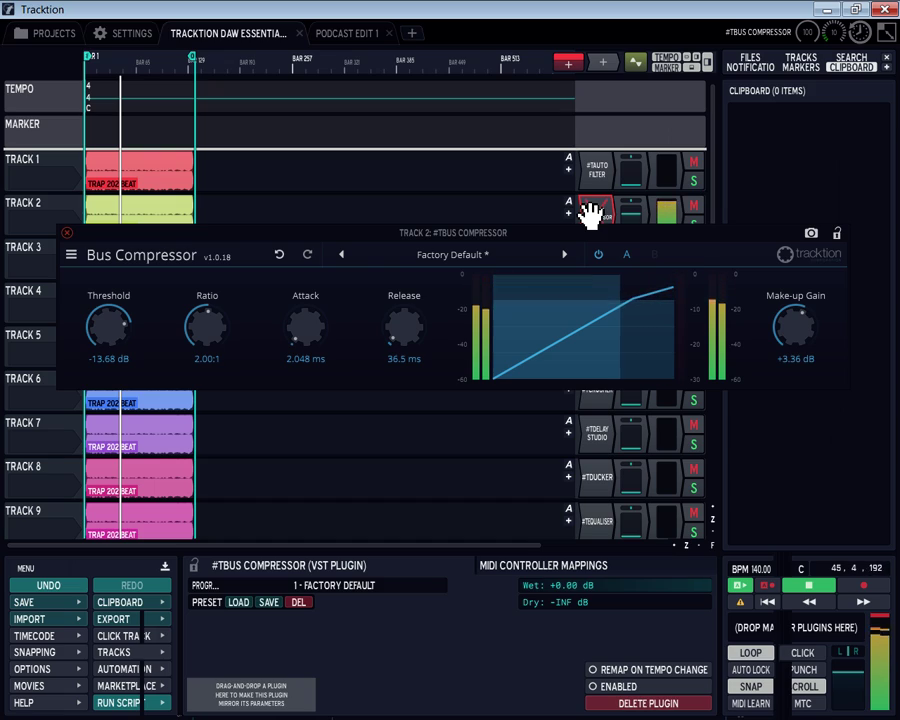
left_click(590, 213)
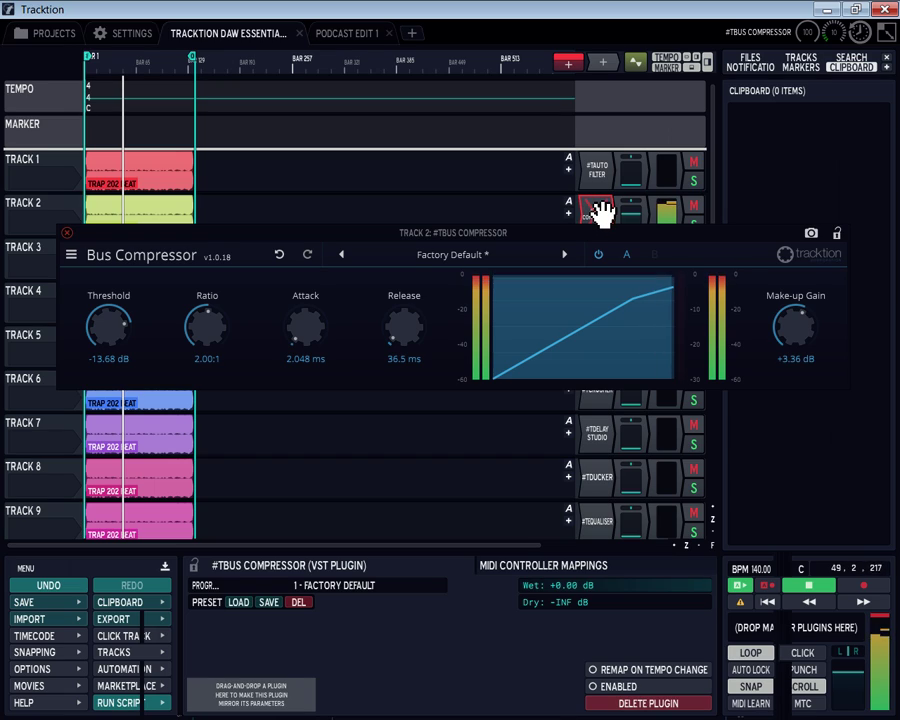
left_click(601, 211)
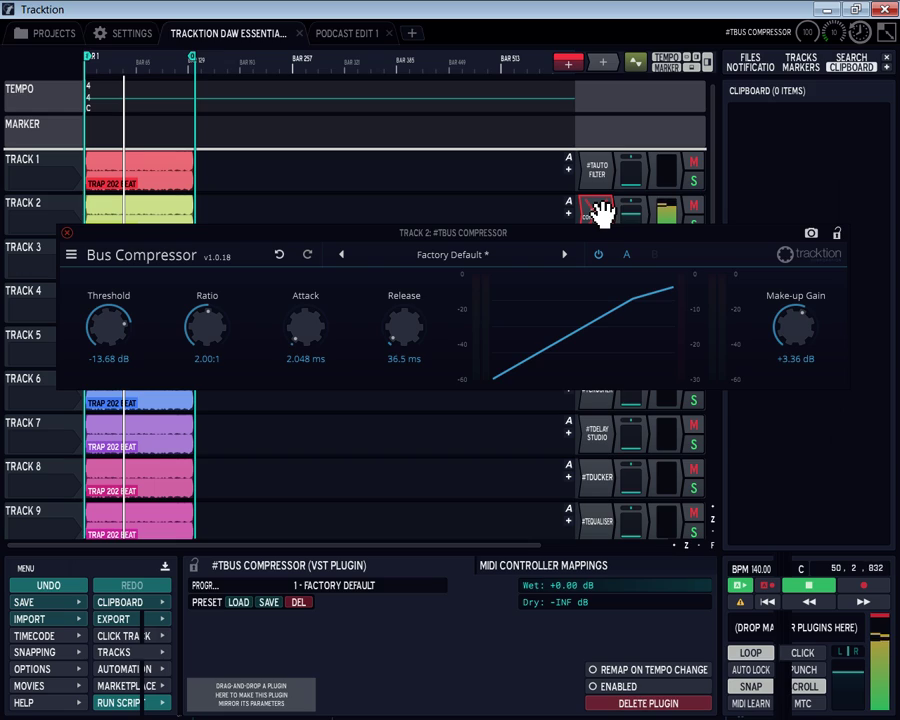
left_click(601, 211)
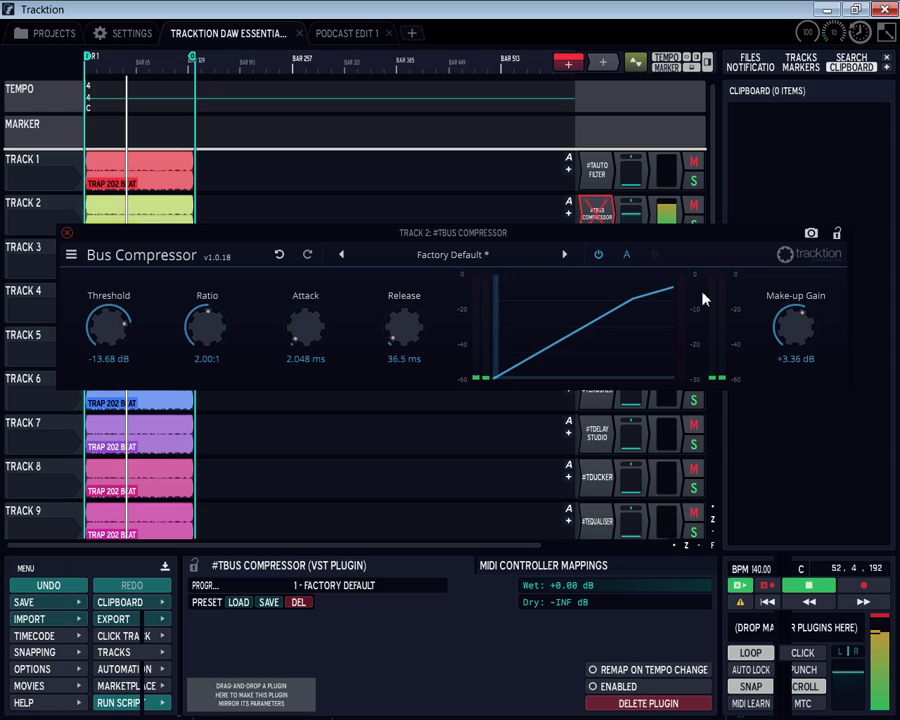
key("e")
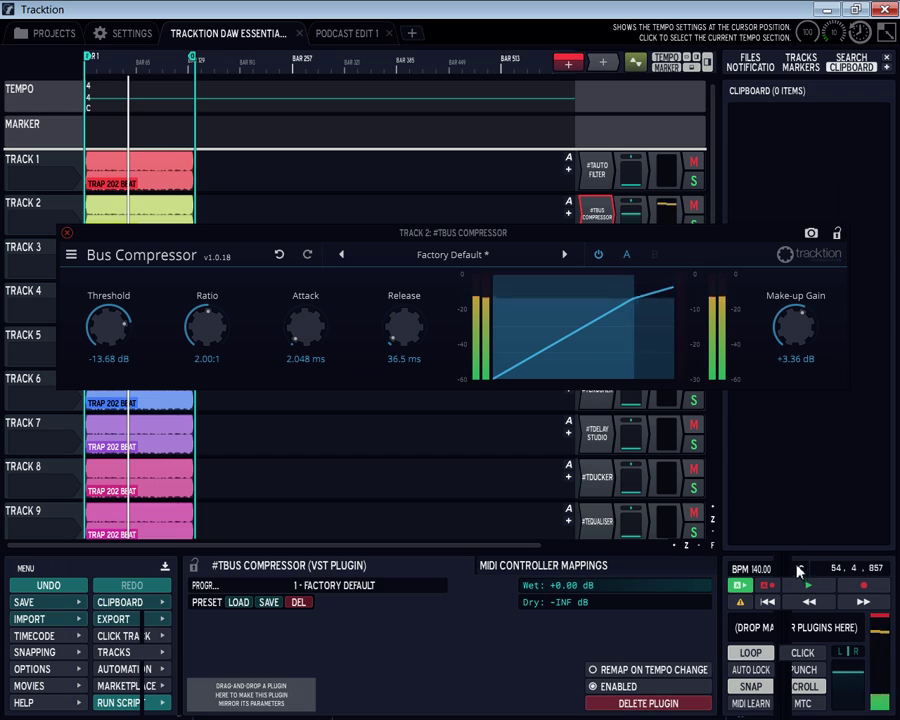
Step: Stop and rewind the project to the start, and replace the Bus Compressor window with Track 3's Chorus
key("space")
left_click(767, 601)
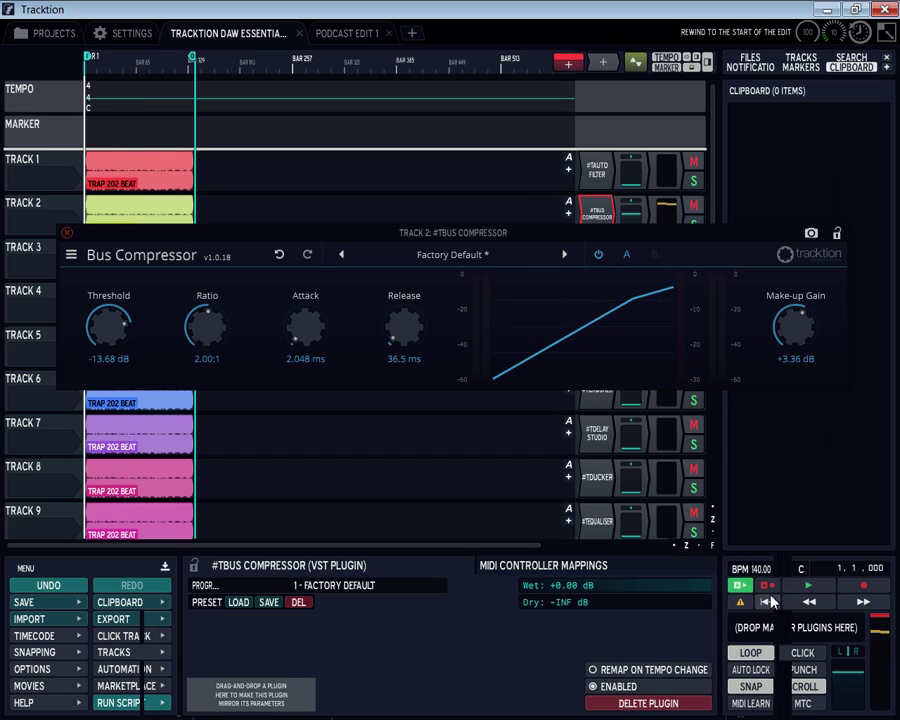
left_click(66, 232)
double_click(598, 258)
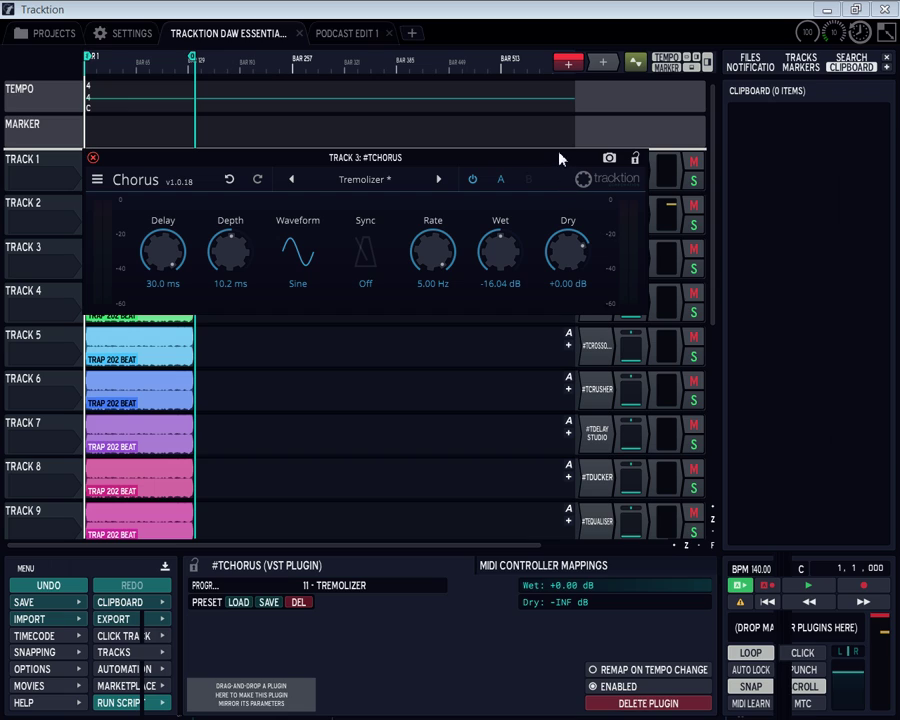
left_click_drag(560, 158, 540, 353)
Step: Turn Track 2's volume down to -INF dB and play the project with Track 3's volume raised to about -3.10 dB
left_click_drag(626, 210, 624, 250)
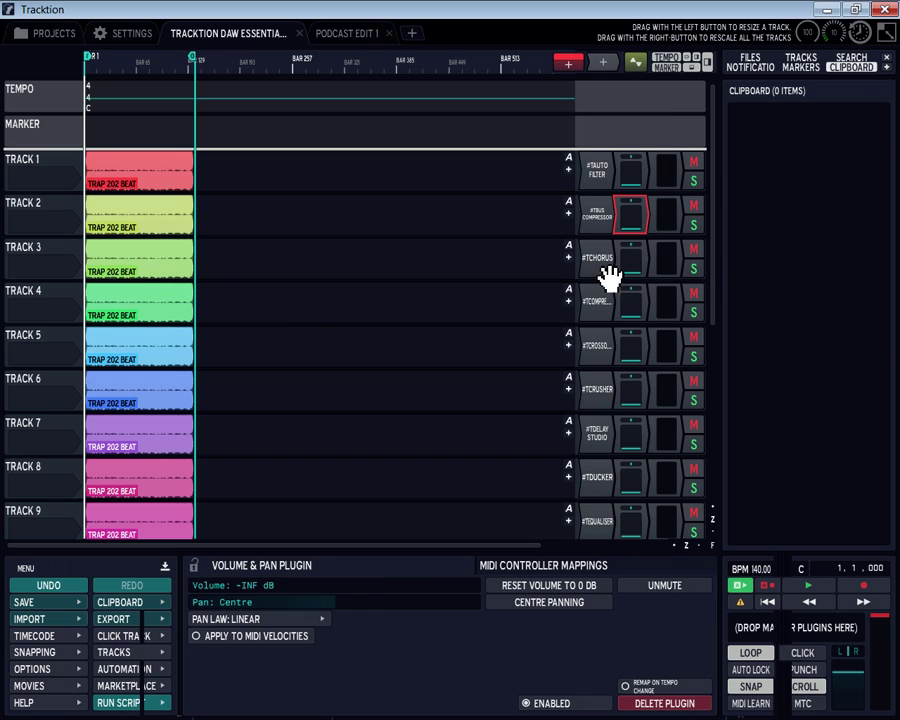
left_click(792, 591)
left_click_drag(633, 267, 638, 150)
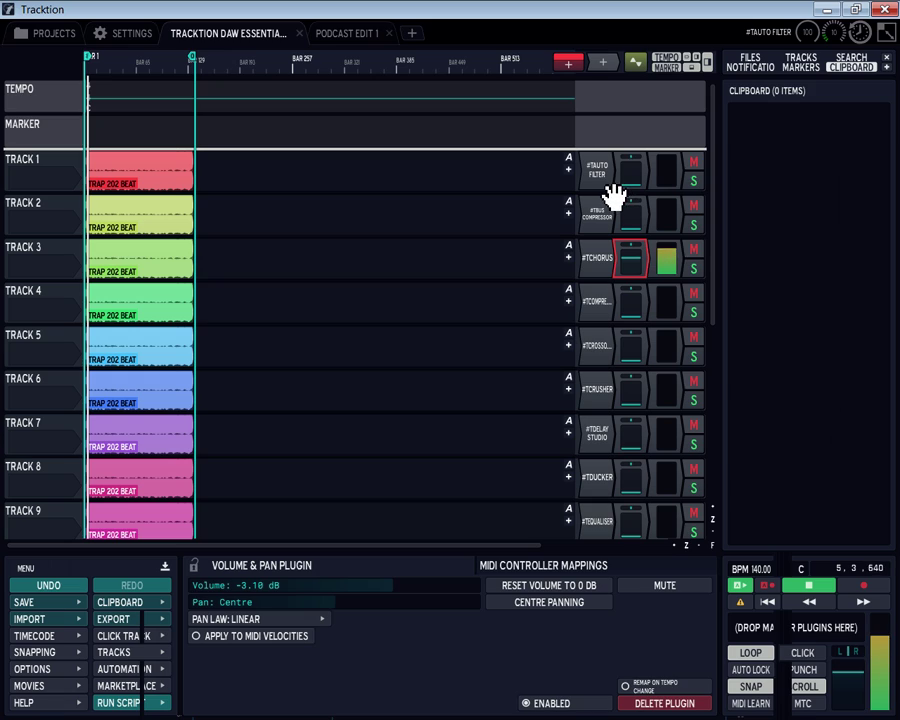
Step: Reopen Track 3's Chorus and try low and high Wet levels on the beat, ending at about -9.24 dB
double_click(606, 260)
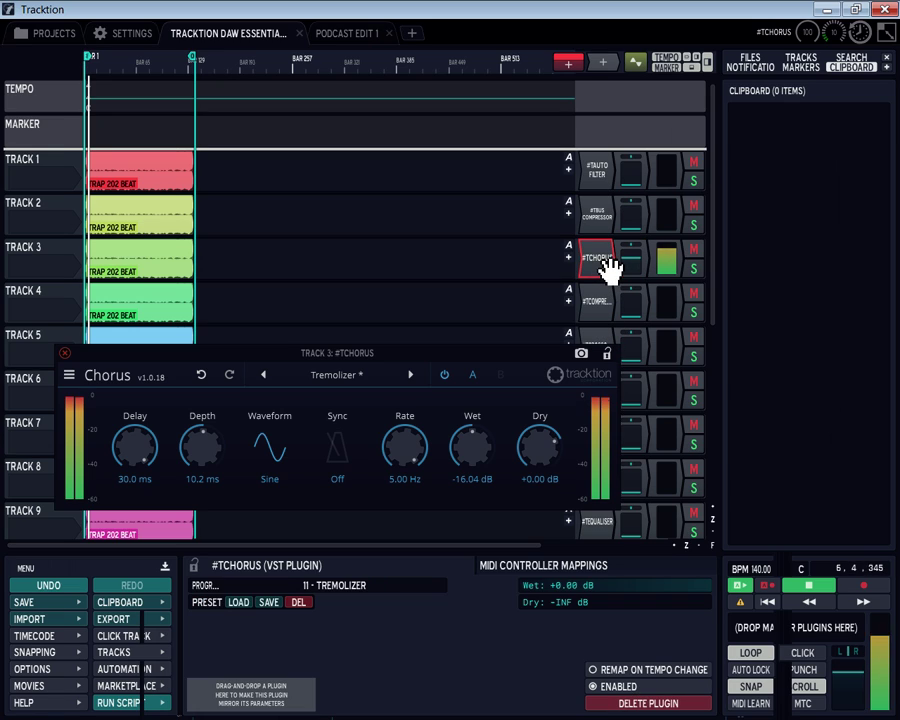
left_click_drag(488, 357, 533, 226)
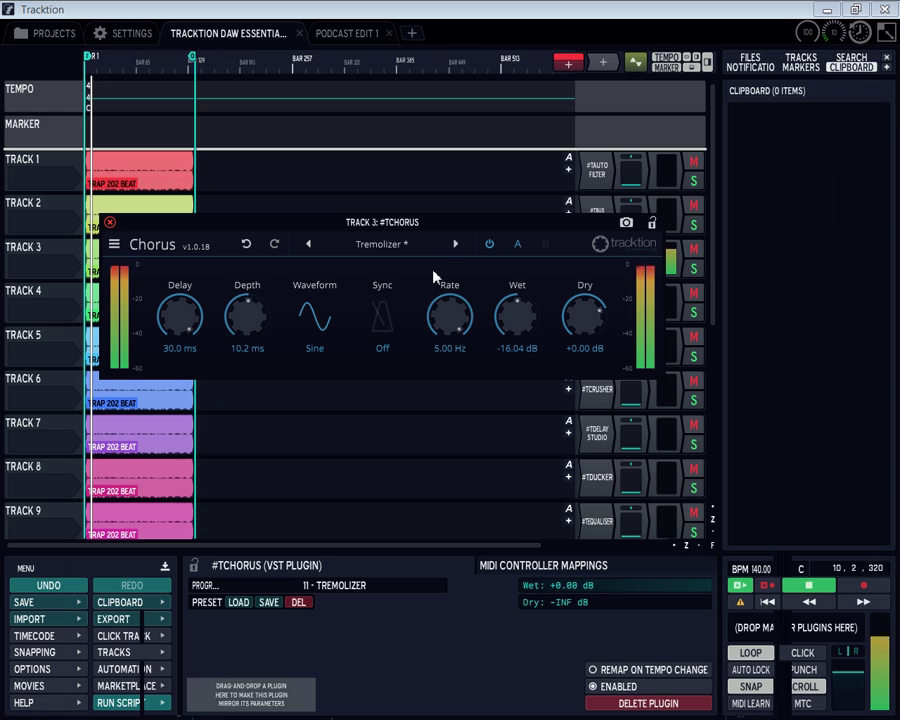
left_click_drag(520, 314, 519, 336)
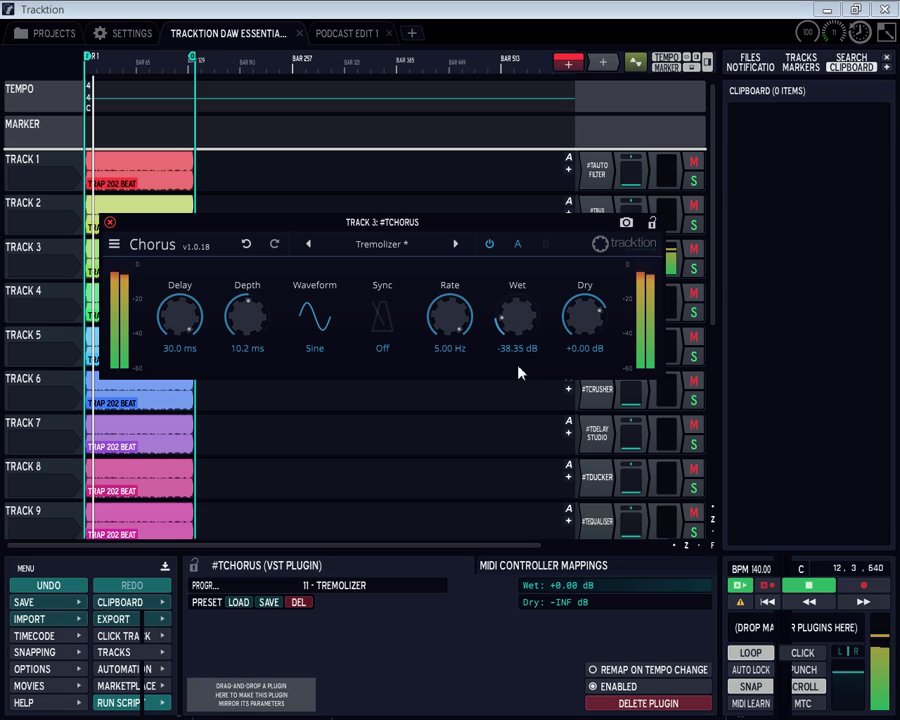
left_click_drag(509, 323, 540, 248)
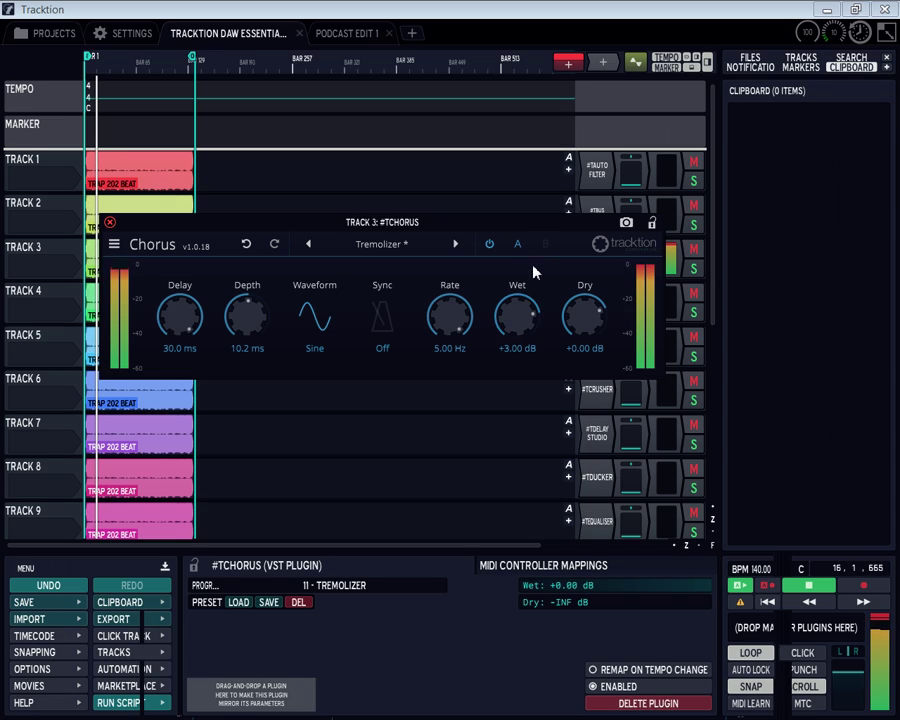
left_click_drag(522, 328, 537, 363)
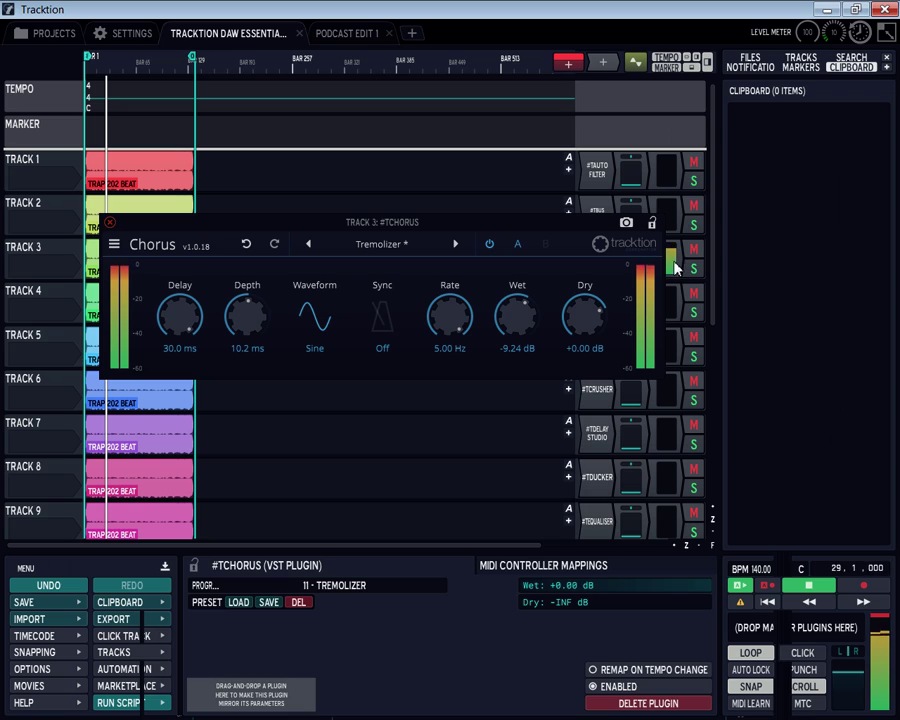
Step: Move the Chorus window clear of Track 3's plugins and compare the beat with the Chorus disabled and enabled
left_click_drag(528, 230, 531, 377)
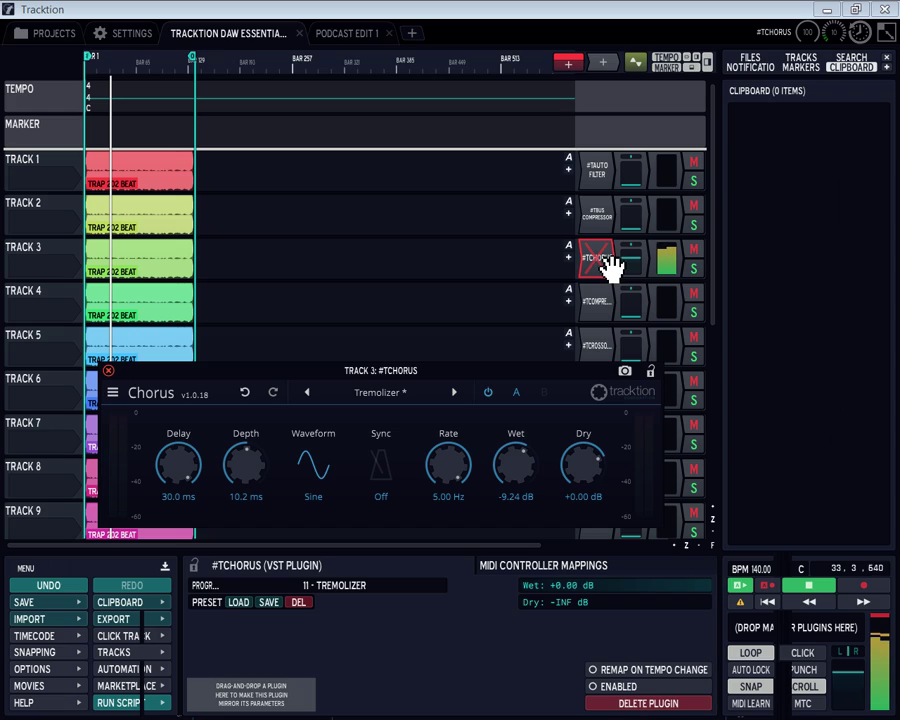
left_click(609, 264)
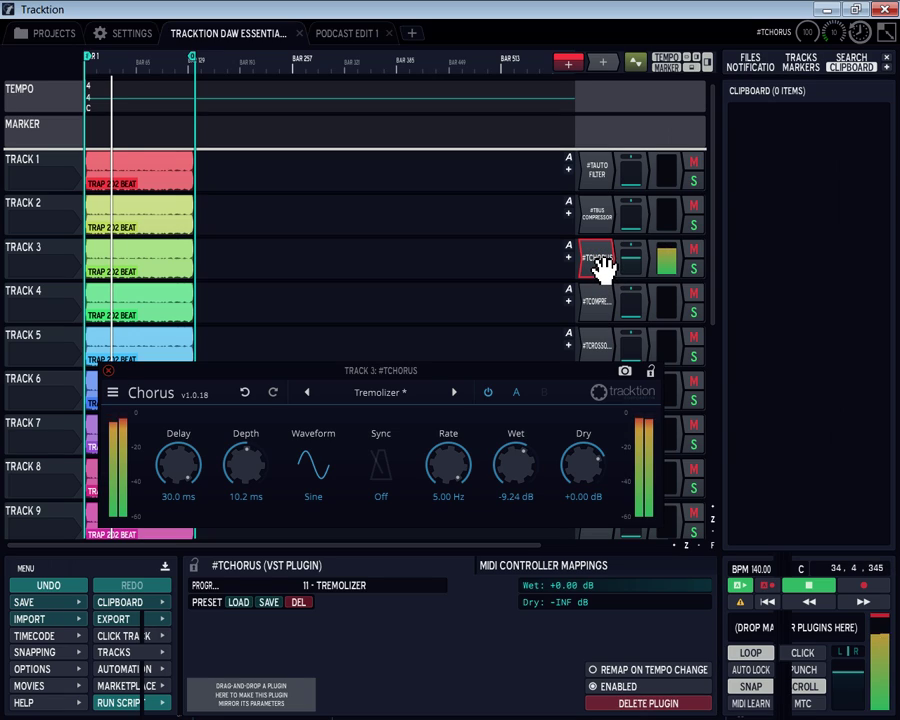
left_click(600, 262)
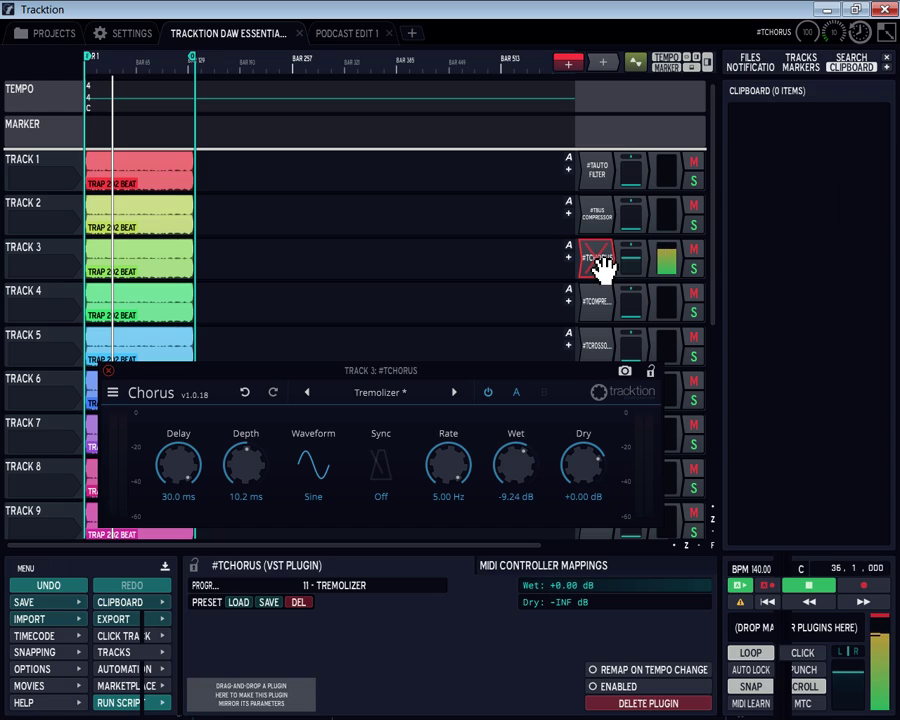
left_click(601, 264)
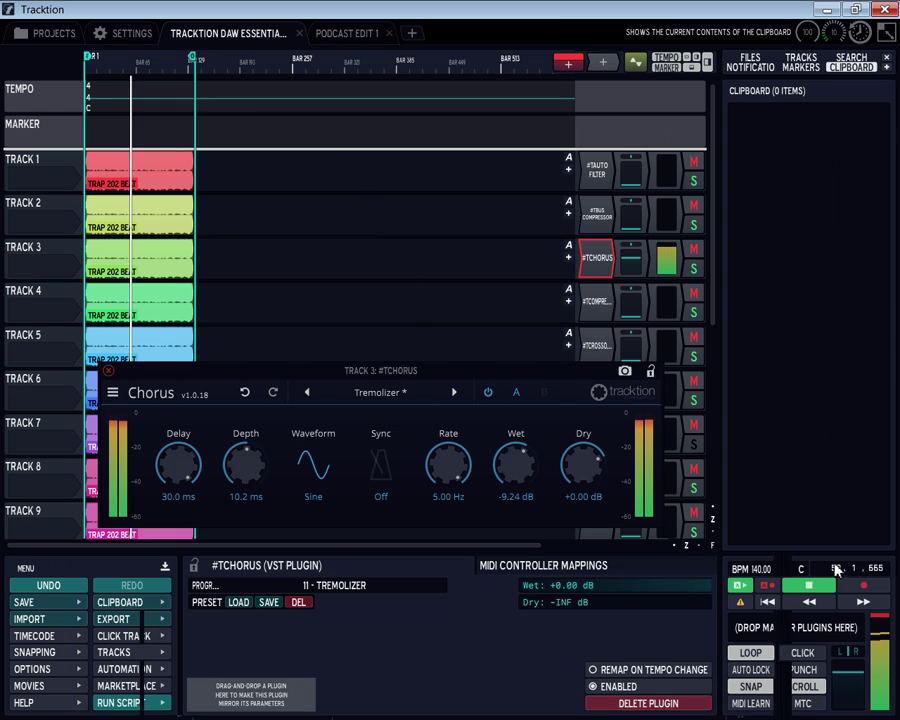
Step: Stop playback and look over Track 4's Compressor and Track 5's Crossover, closing each plugin window
left_click(815, 591)
double_click(600, 305)
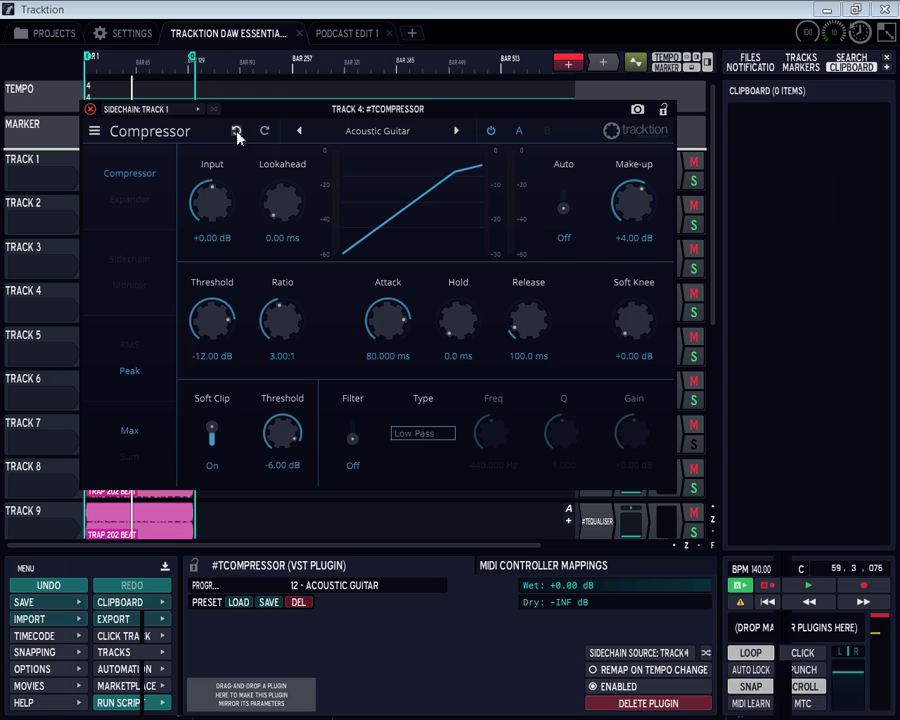
left_click(90, 109)
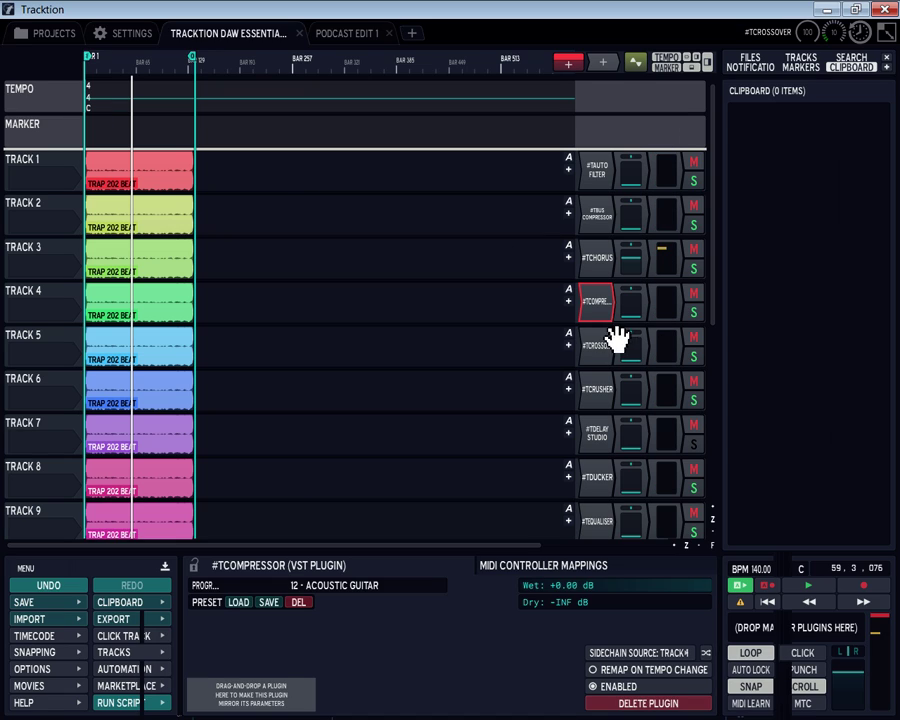
double_click(600, 305)
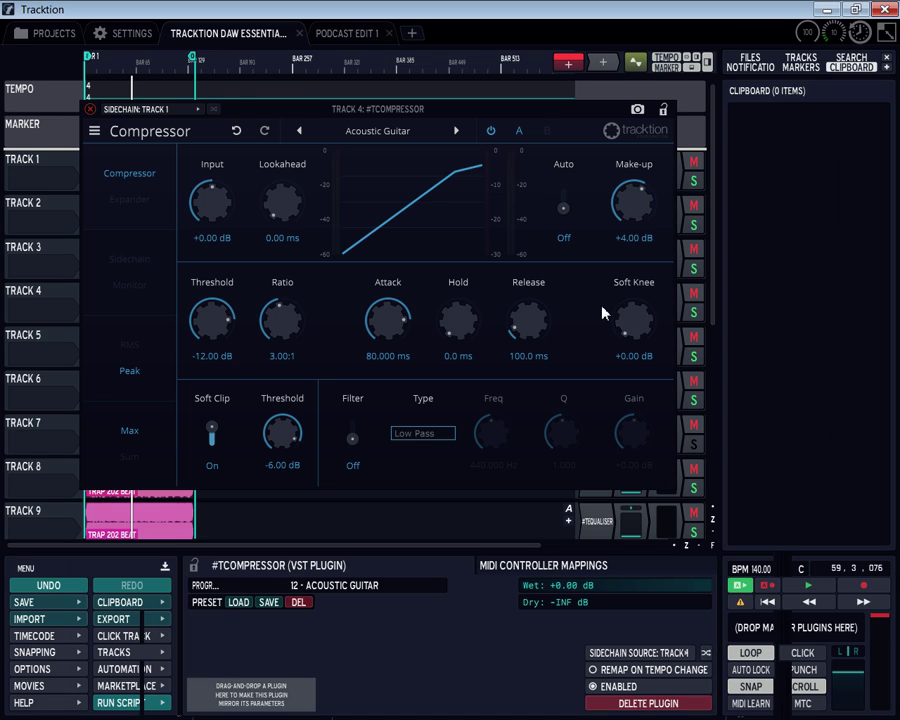
left_click(90, 109)
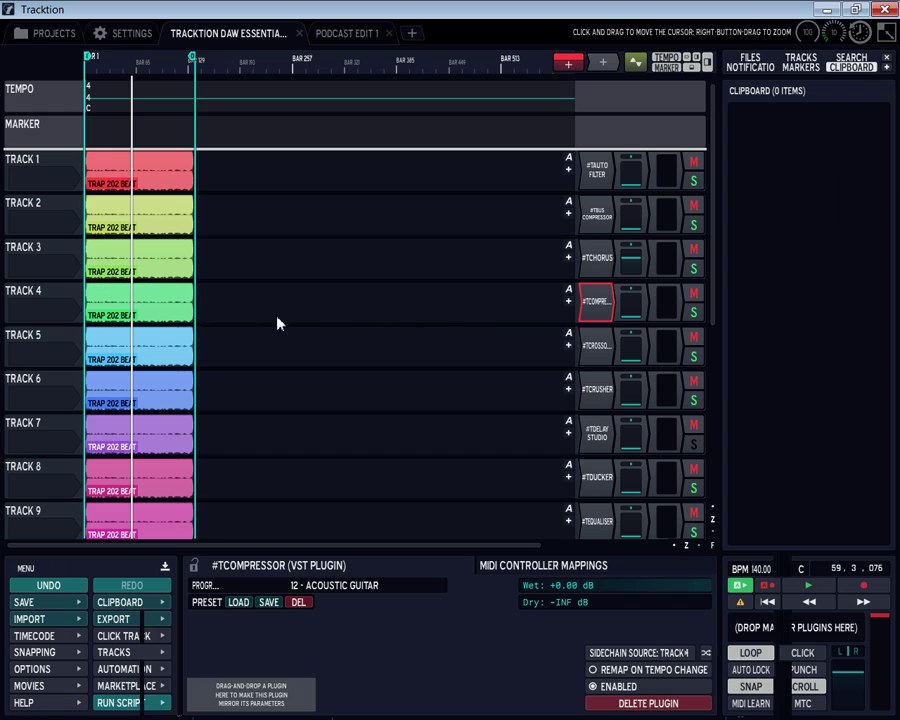
double_click(600, 345)
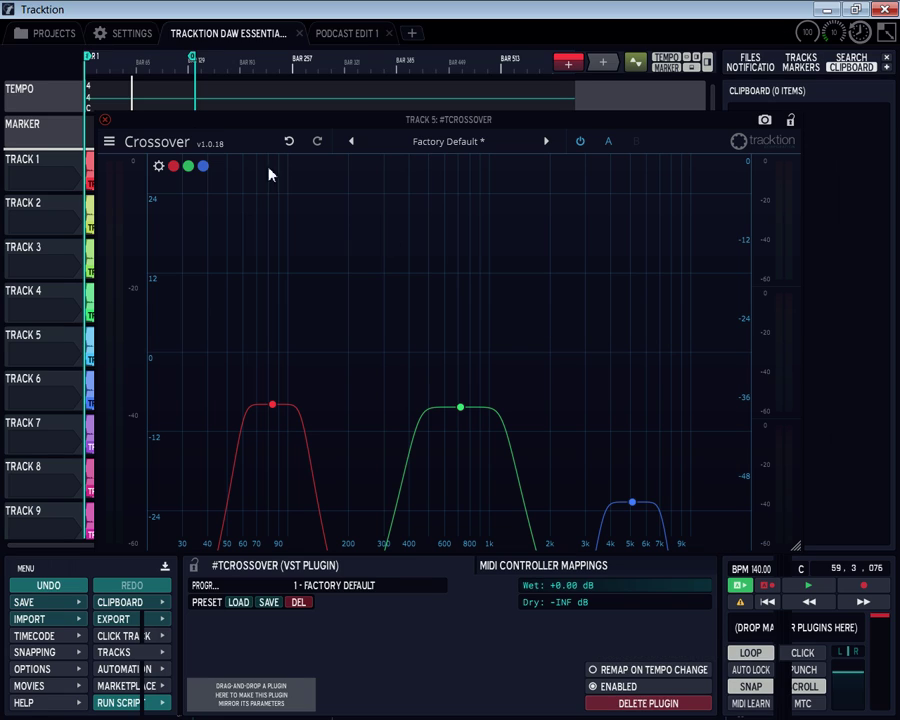
left_click(105, 120)
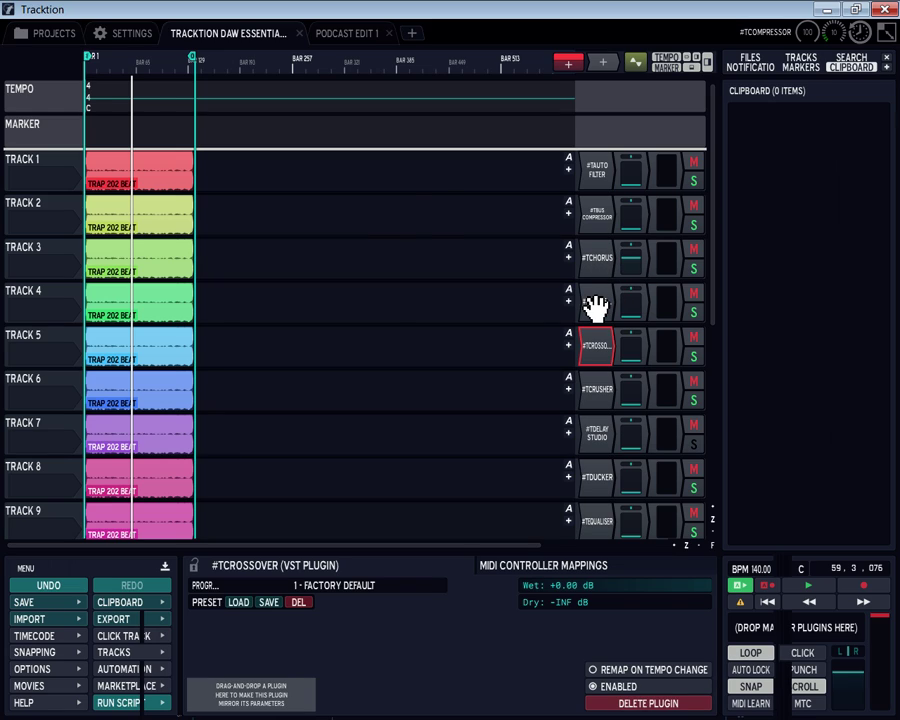
Step: Reopen the Compressor on Track 4 and move its window up over the timeline
double_click(594, 302)
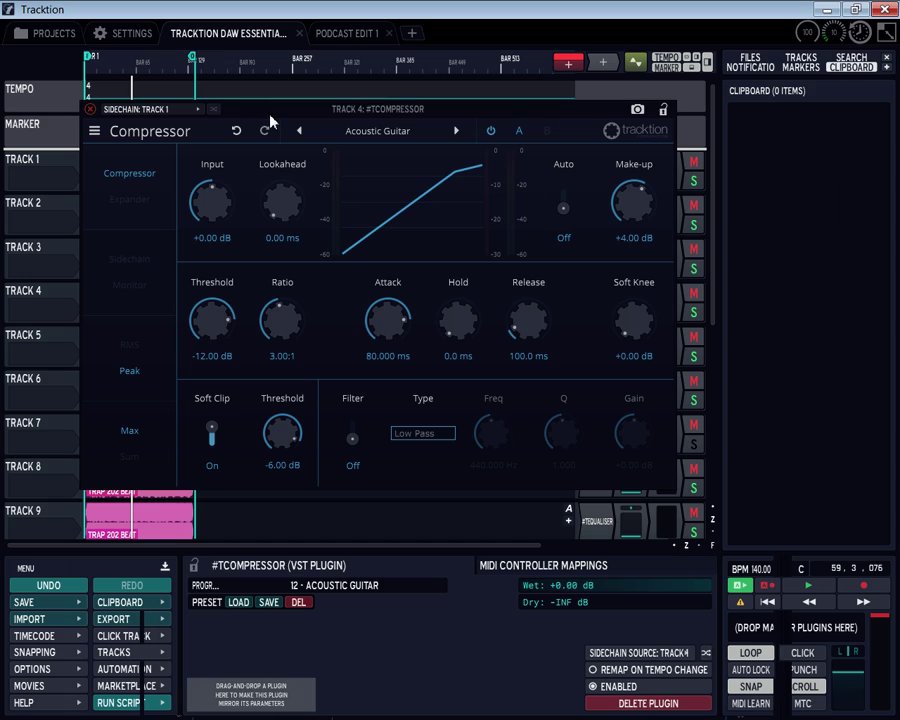
left_click_drag(270, 120, 270, 145)
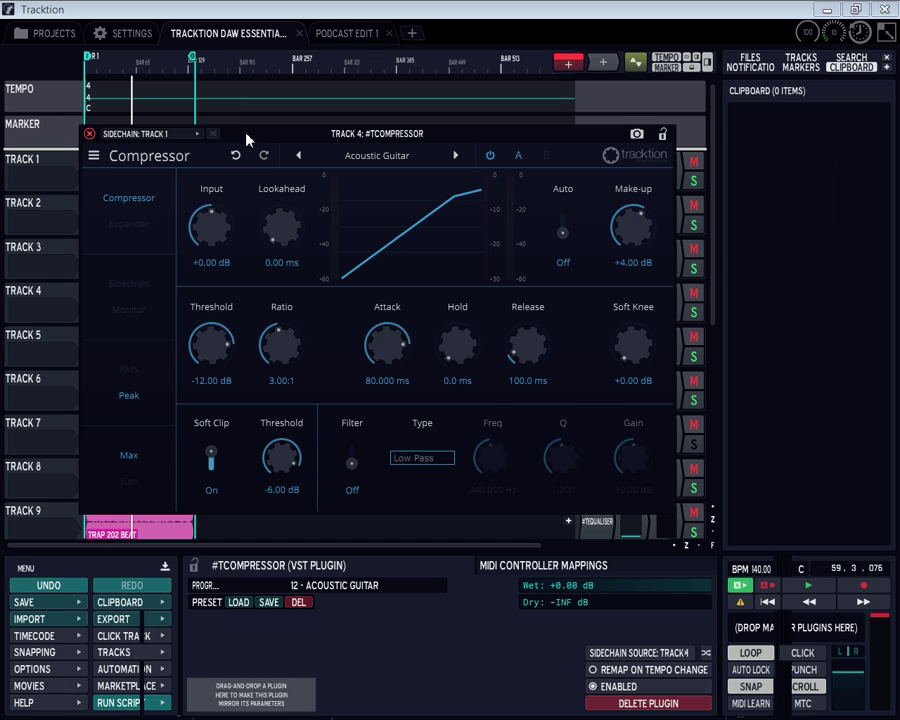
left_click_drag(253, 127, 265, 70)
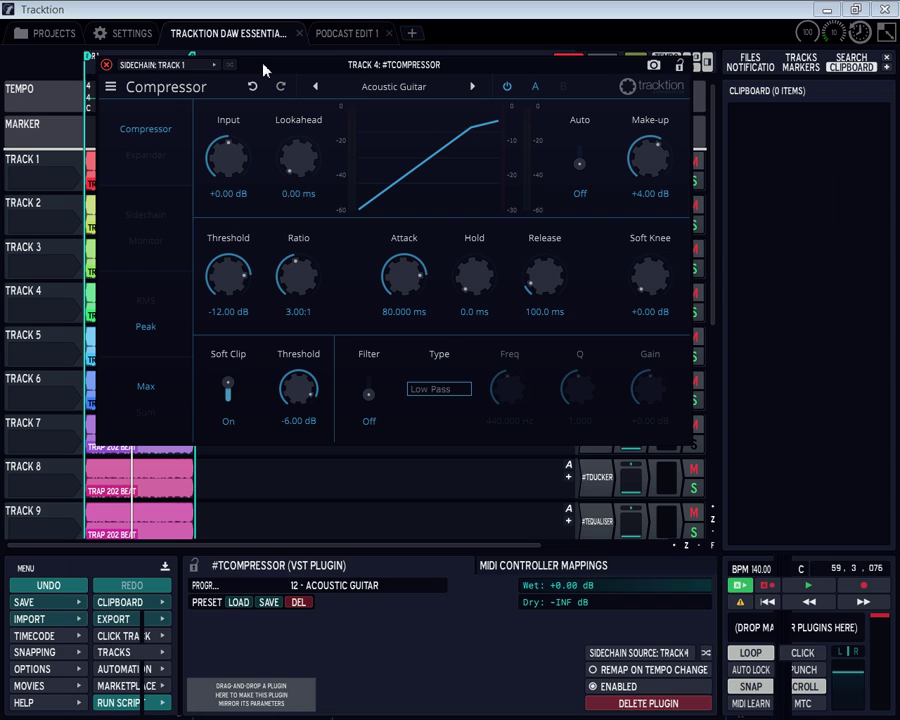
Step: Move the Compressor window clear, fade out Track 3, raise Track 4's volume to about -3.21 dB, and start playback
left_click_drag(262, 70, 255, 516)
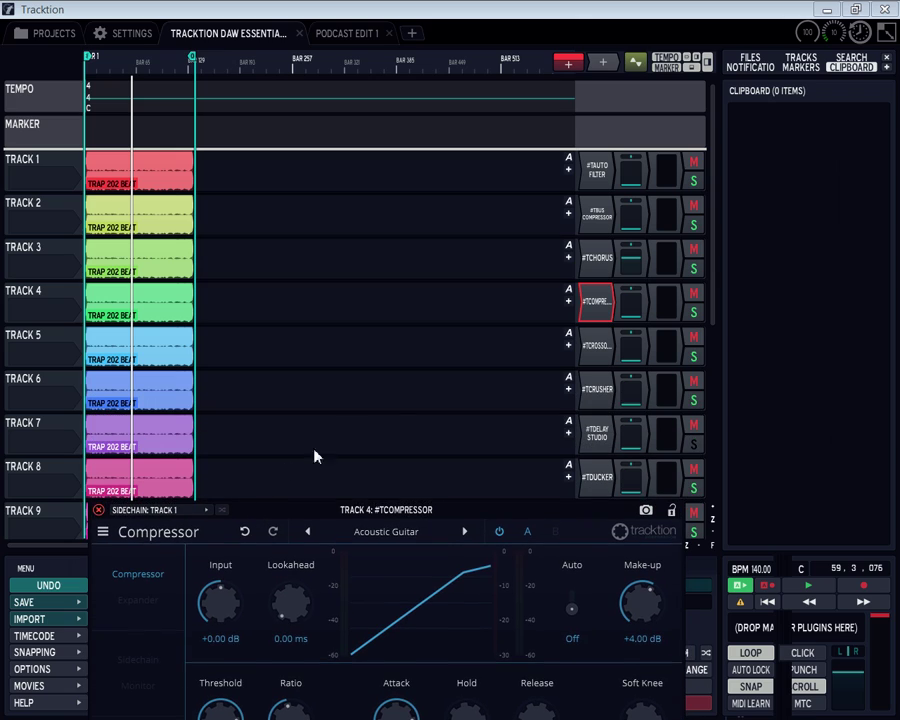
left_click_drag(625, 264, 616, 391)
left_click_drag(624, 309, 633, 178)
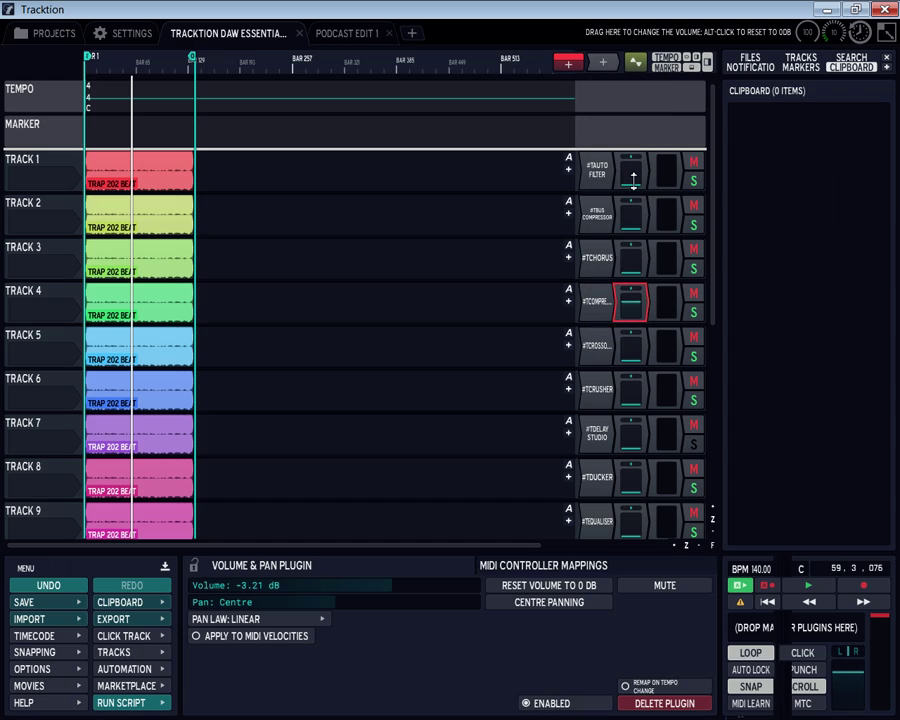
key("space")
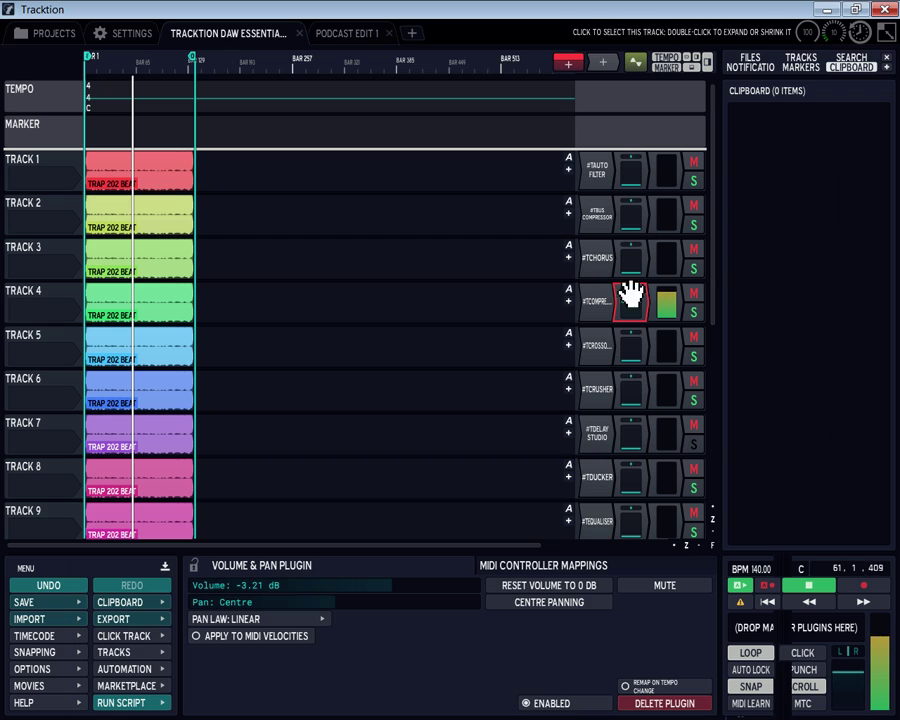
Step: Reopen Track 4's Compressor and audition the presets backward from Acoustic Guitar to Opto Bass on the beat, then stop playback
double_click(603, 304)
left_click_drag(350, 79, 559, 52)
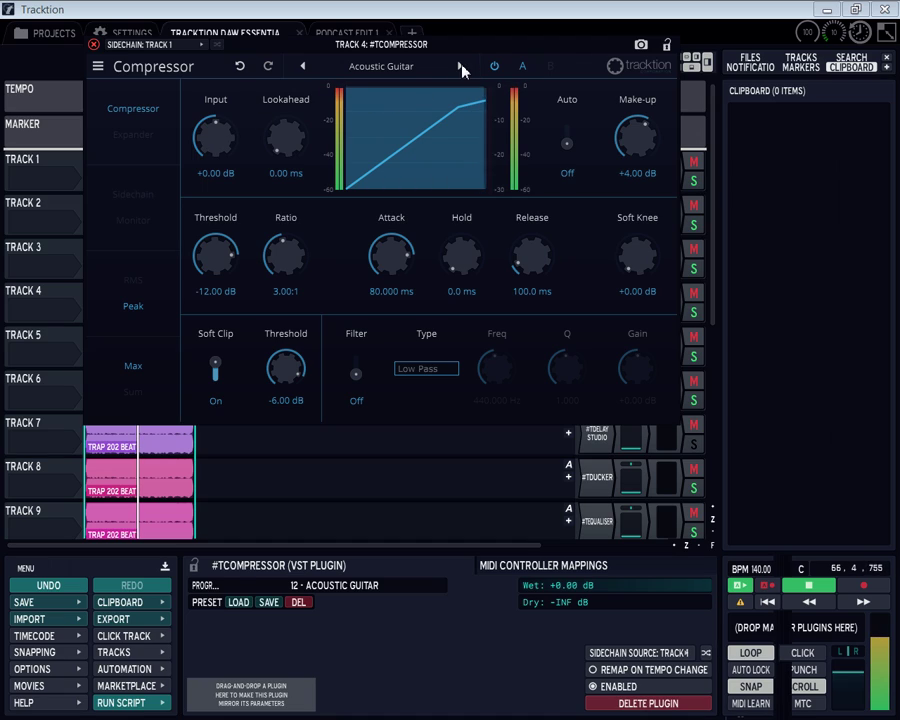
left_click(304, 67)
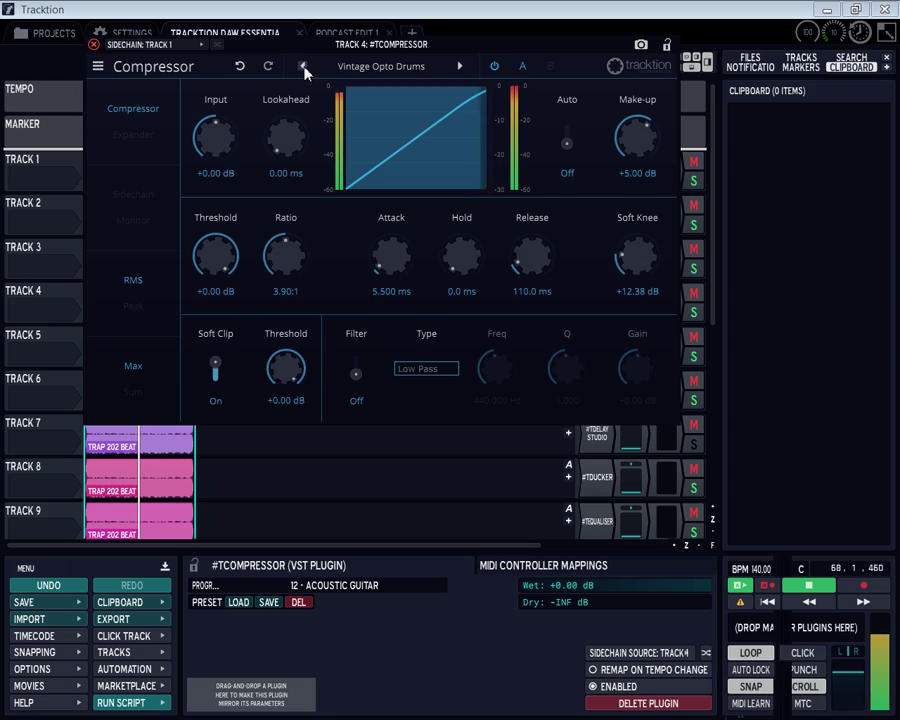
left_click(304, 67)
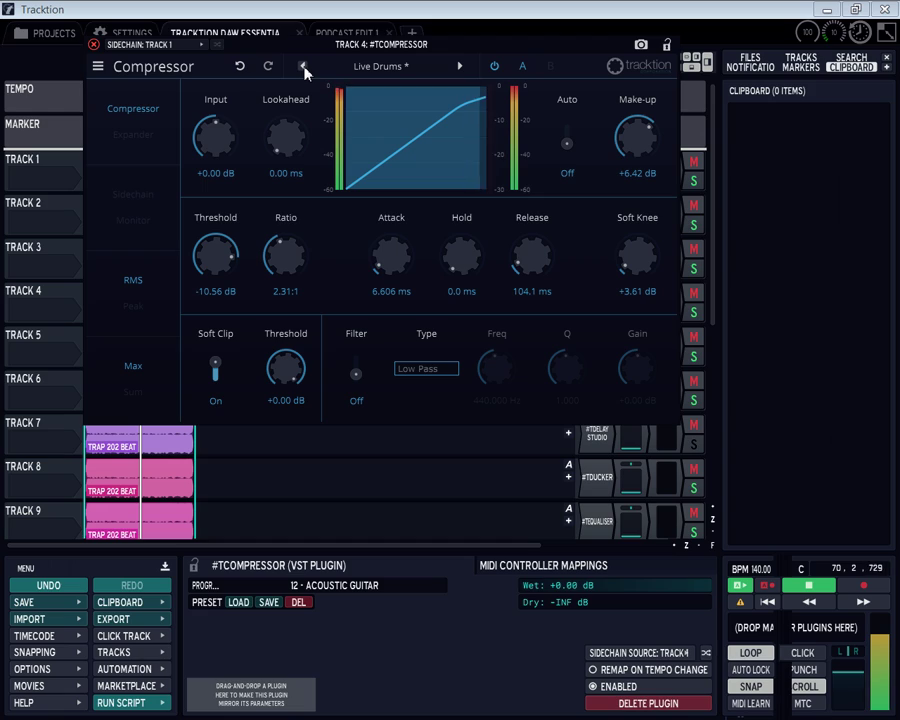
left_click(304, 67)
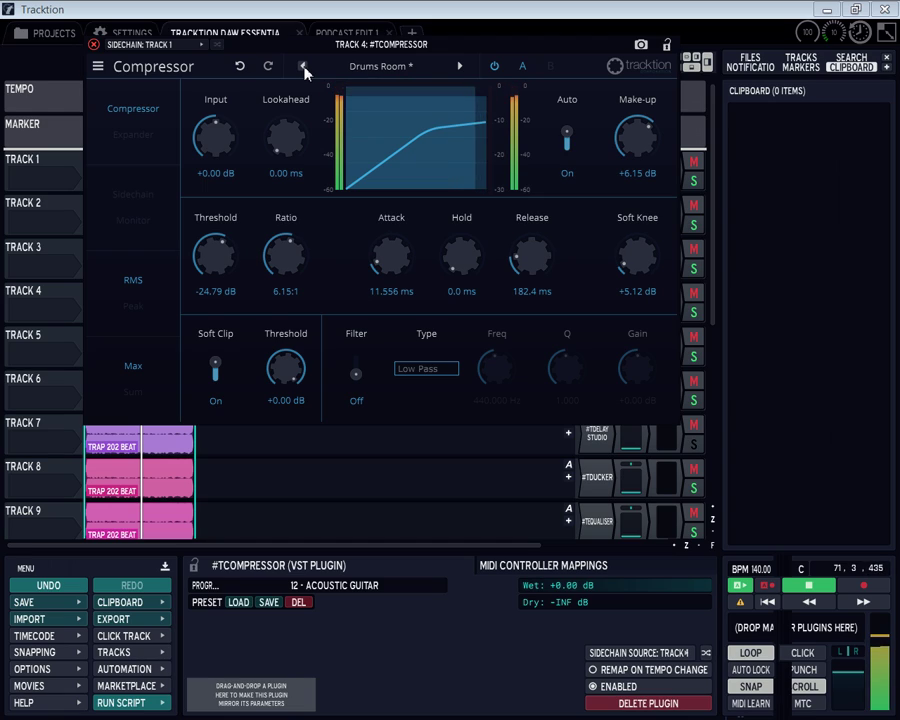
left_click(304, 67)
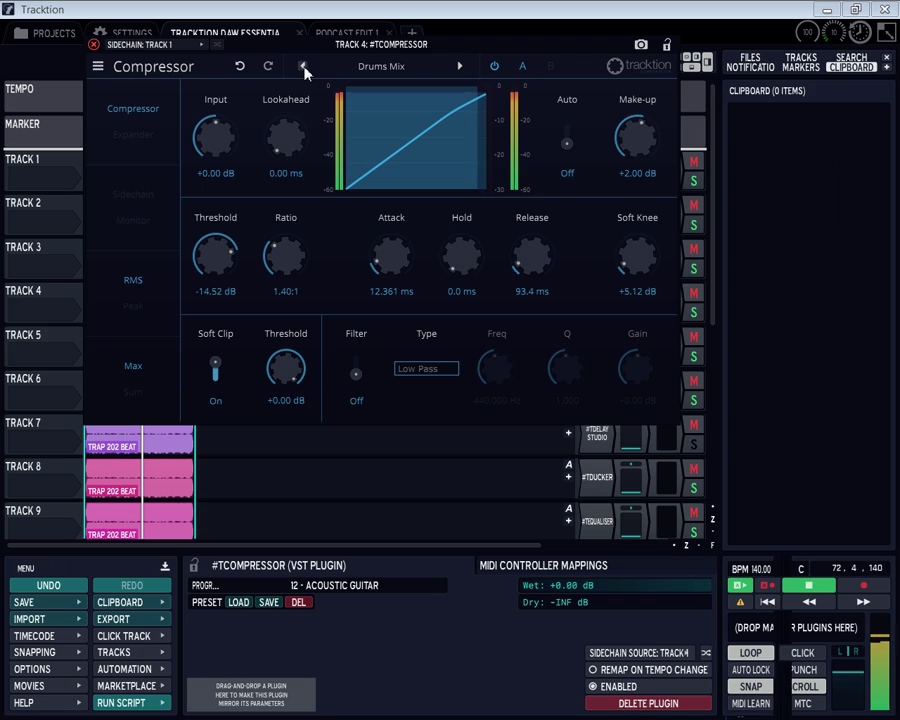
left_click(304, 67)
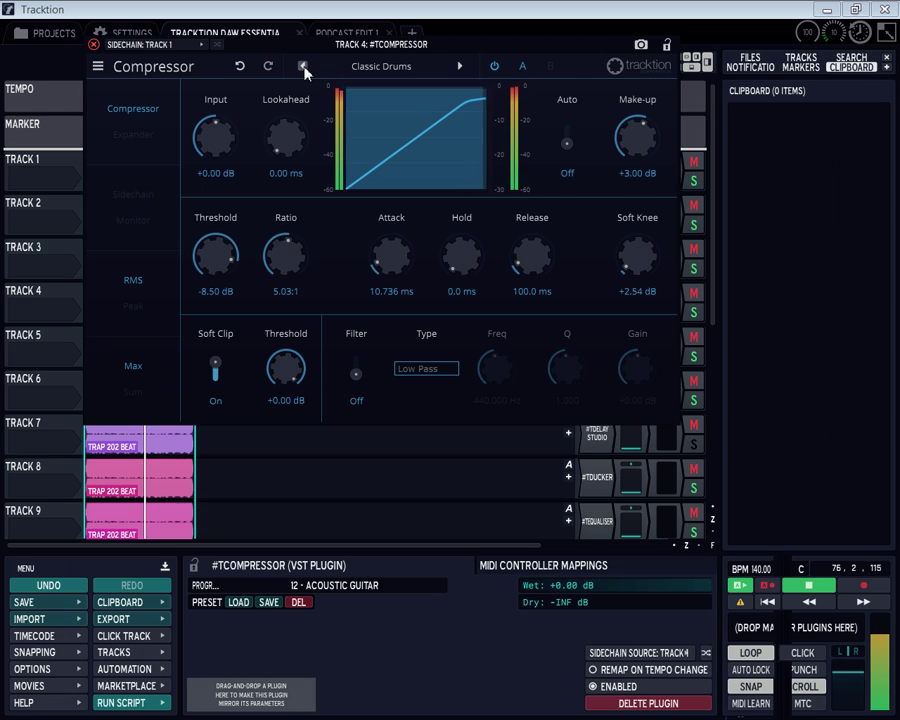
left_click(304, 67)
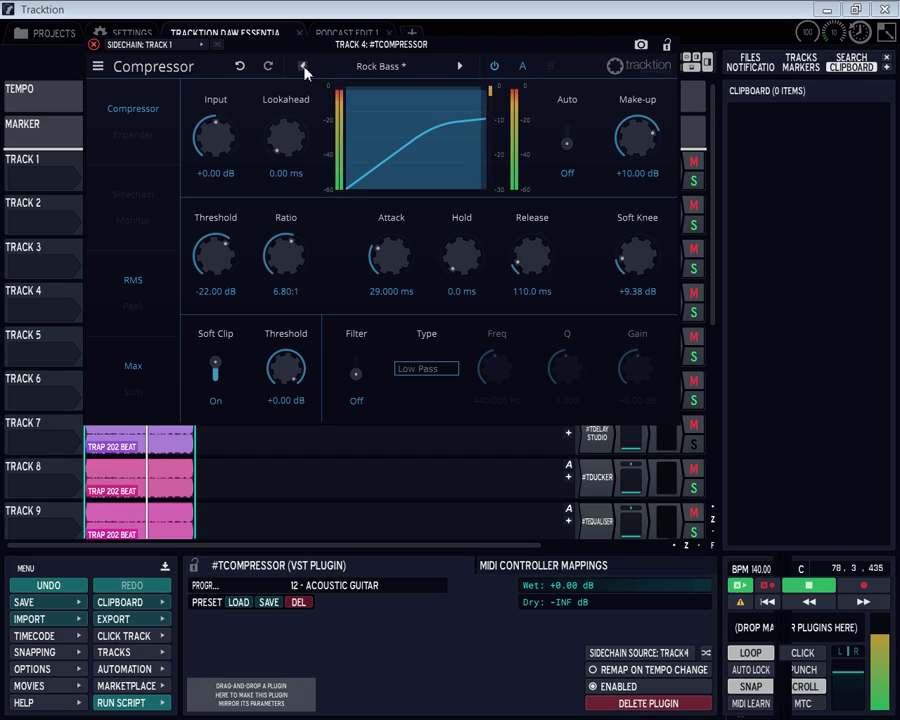
left_click(304, 67)
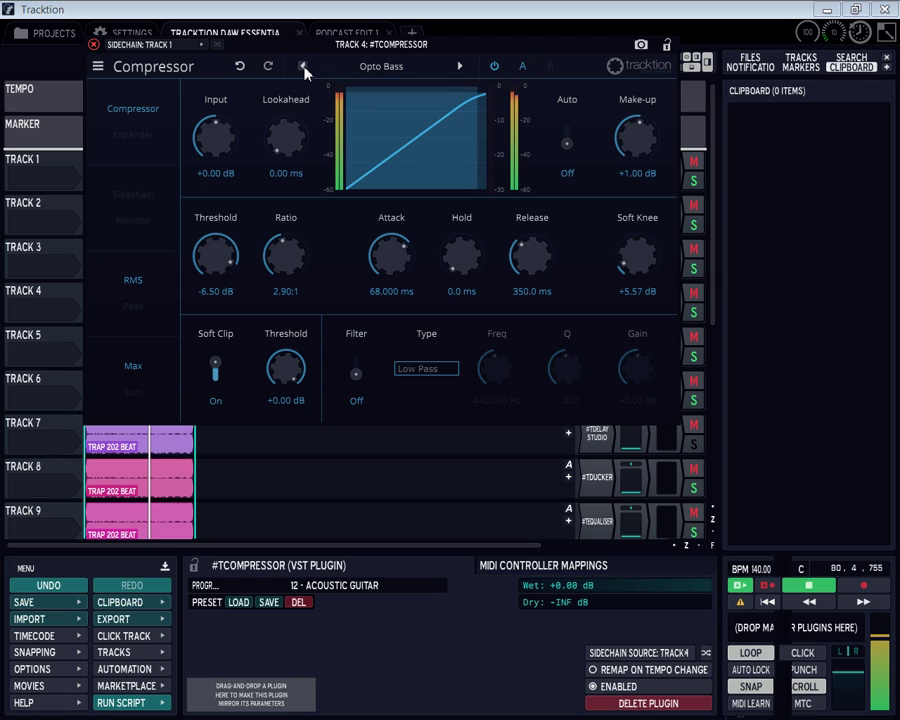
left_click(808, 587)
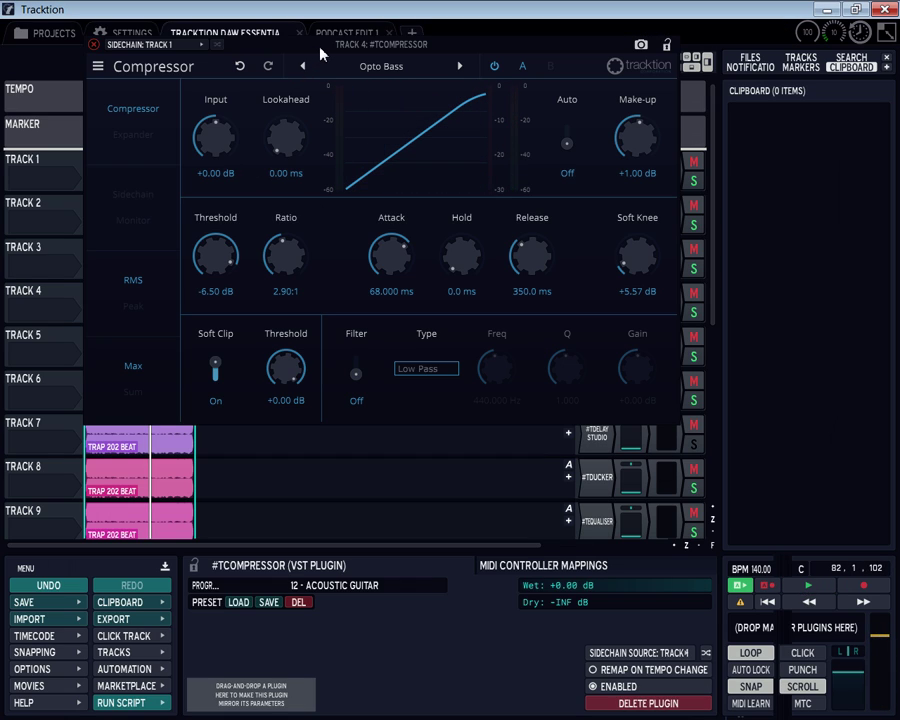
Step: Close Track 4's Compressor, reopen it for another look at the Opto Bass settings, and close it again
left_click_drag(320, 52, 324, 313)
left_click(97, 305)
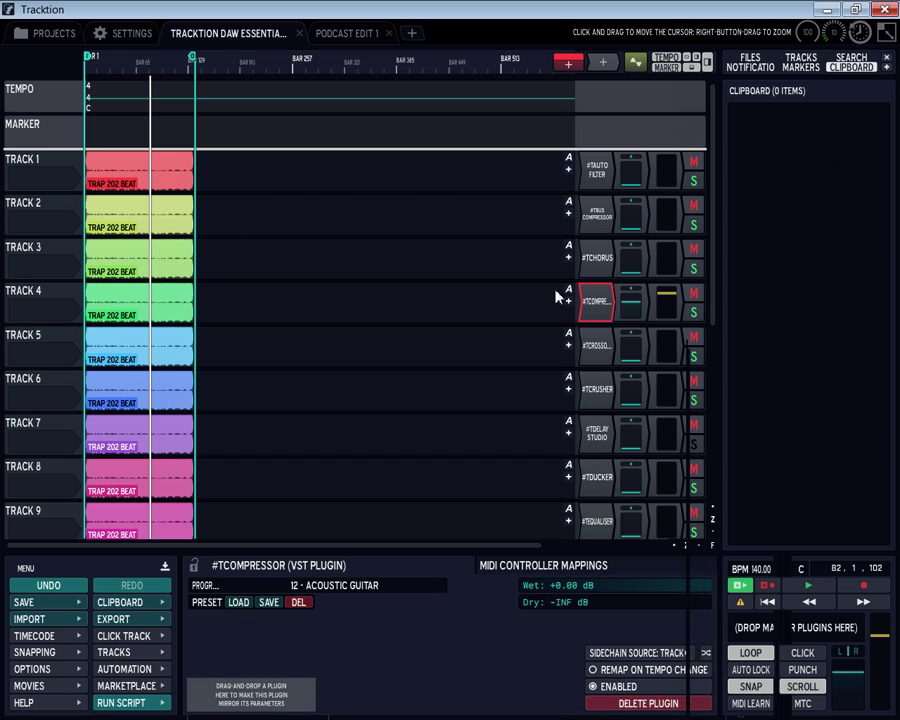
double_click(600, 305)
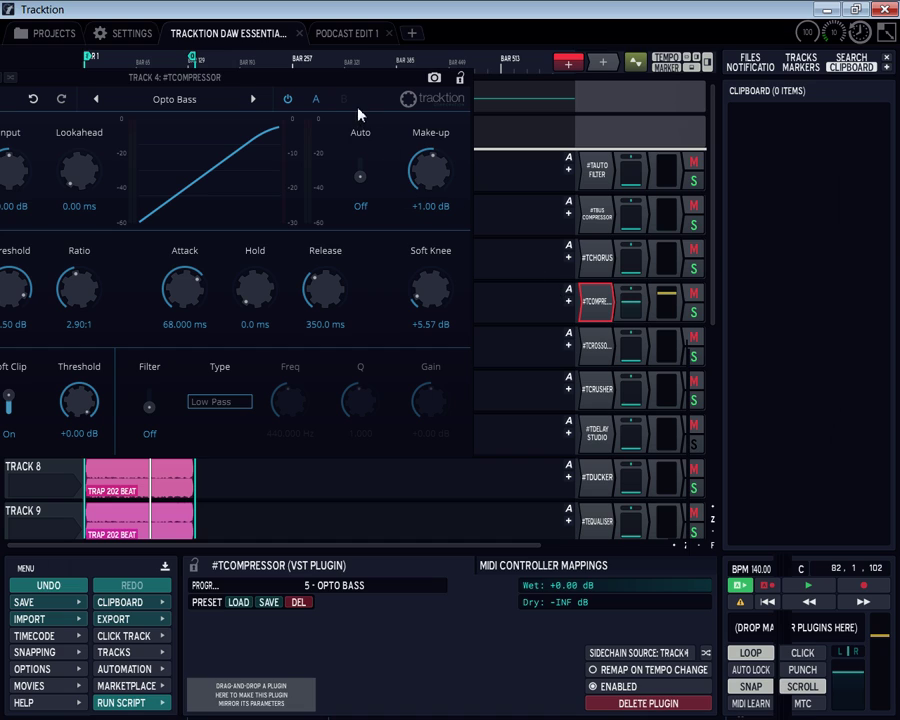
left_click_drag(356, 102, 645, 158)
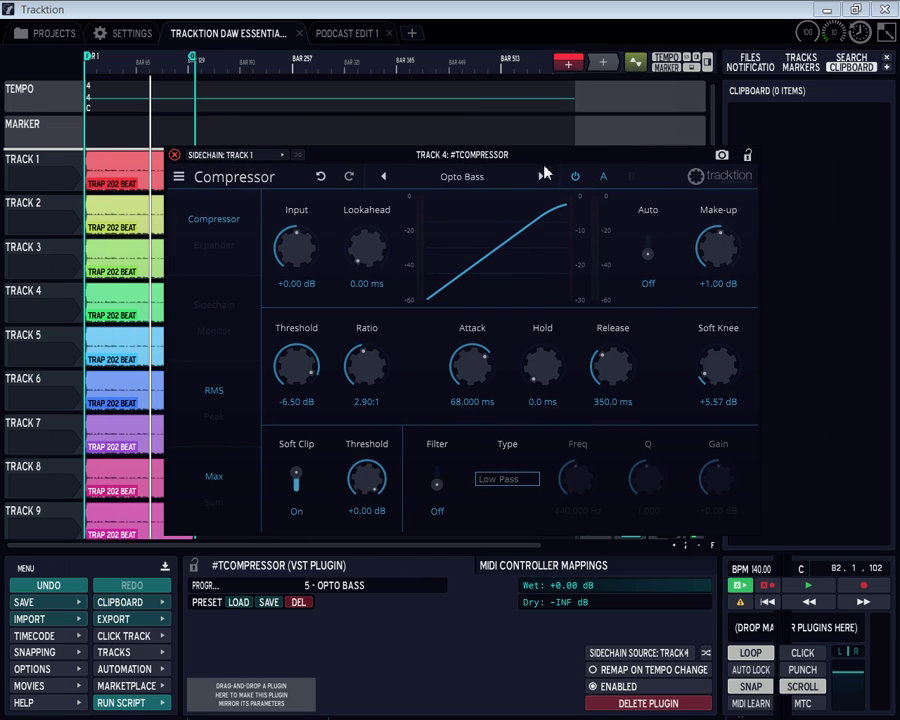
left_click(175, 155)
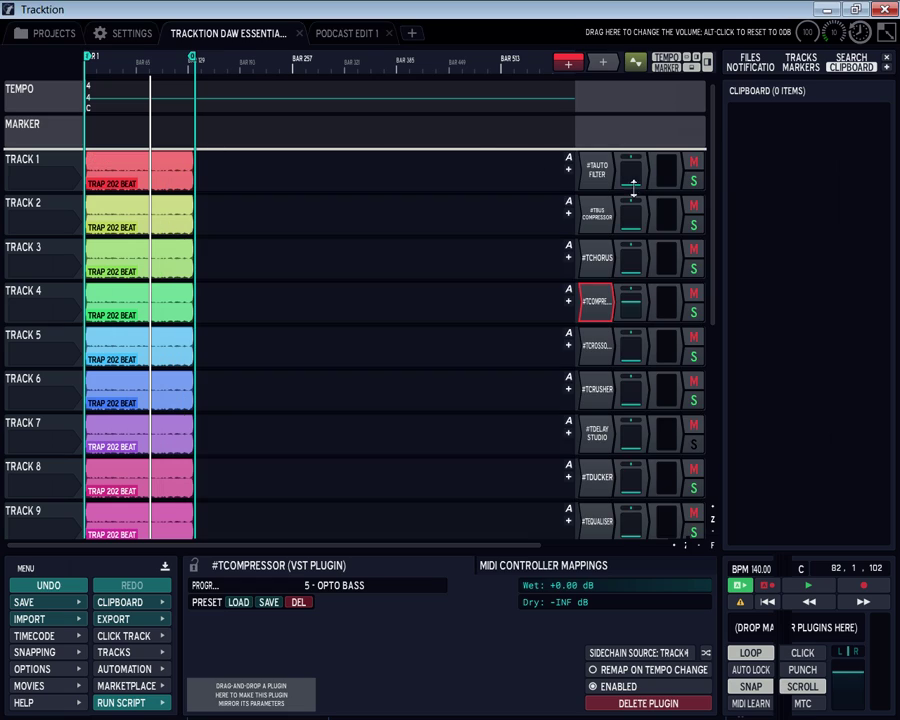
Step: Move Track 5's Crossover window off the tracks, fade out Track 4, and raise Track 5's volume to about -3.10 dB
double_click(590, 344)
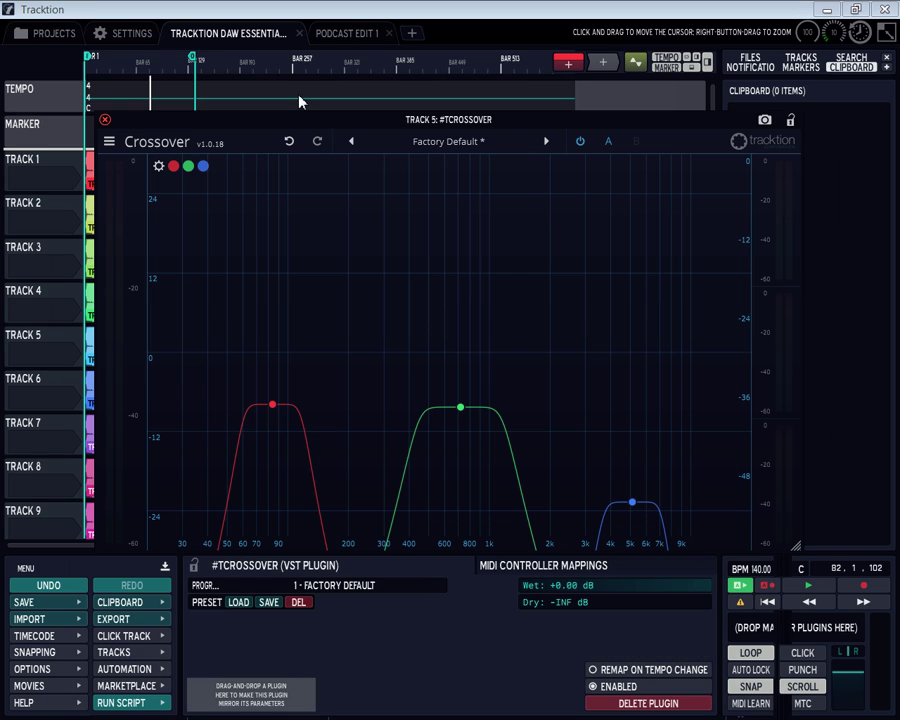
left_click_drag(295, 121, 279, 435)
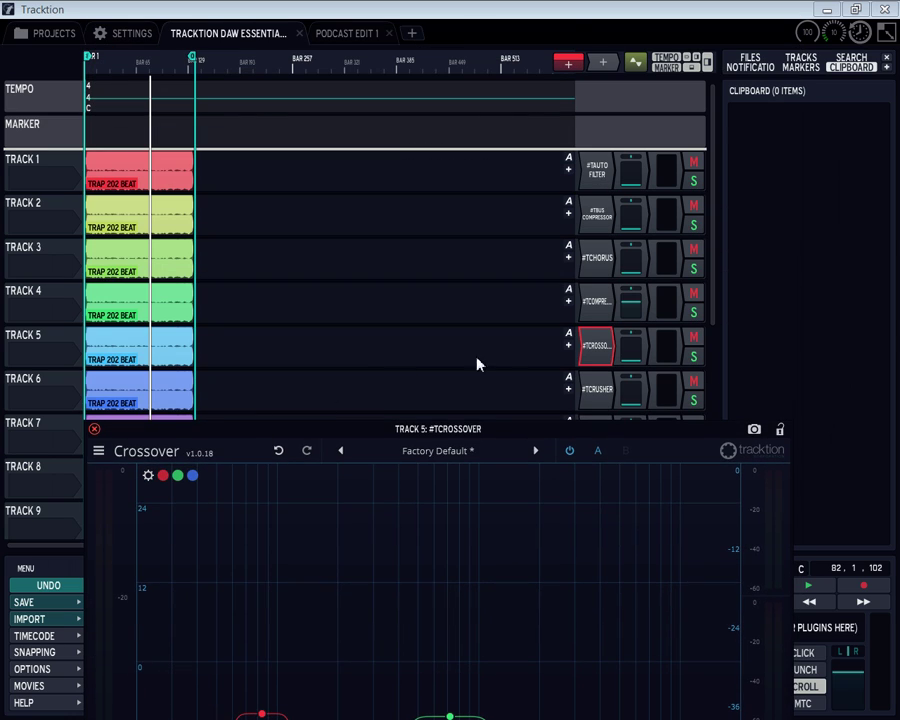
left_click(624, 345)
left_click_drag(624, 345, 637, 228)
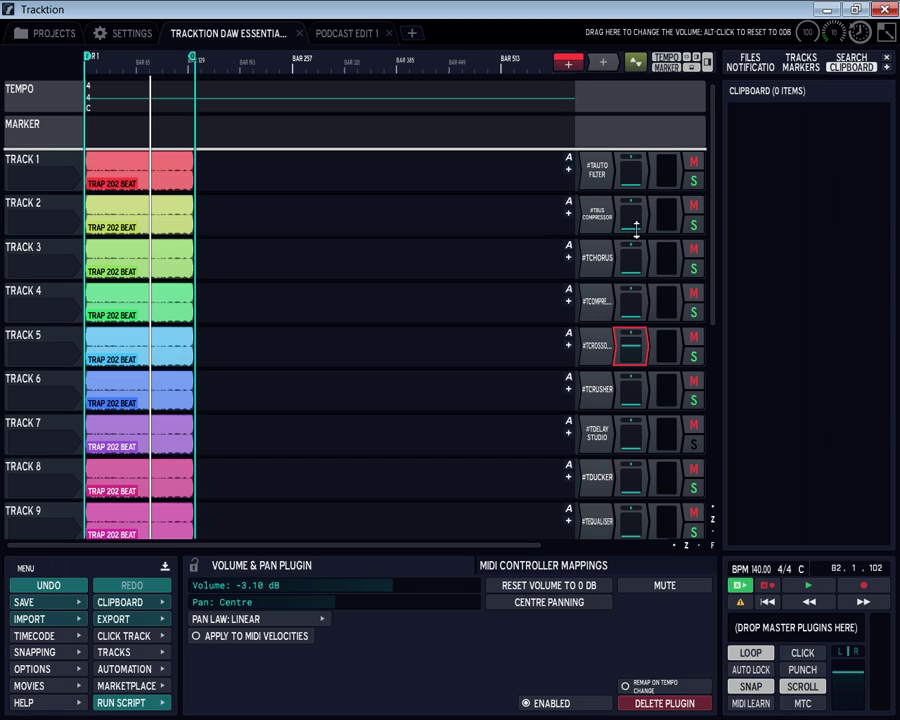
Step: Reopen Track 5's Crossover, start playback, and move its window so all three bands are in view
left_click(597, 352)
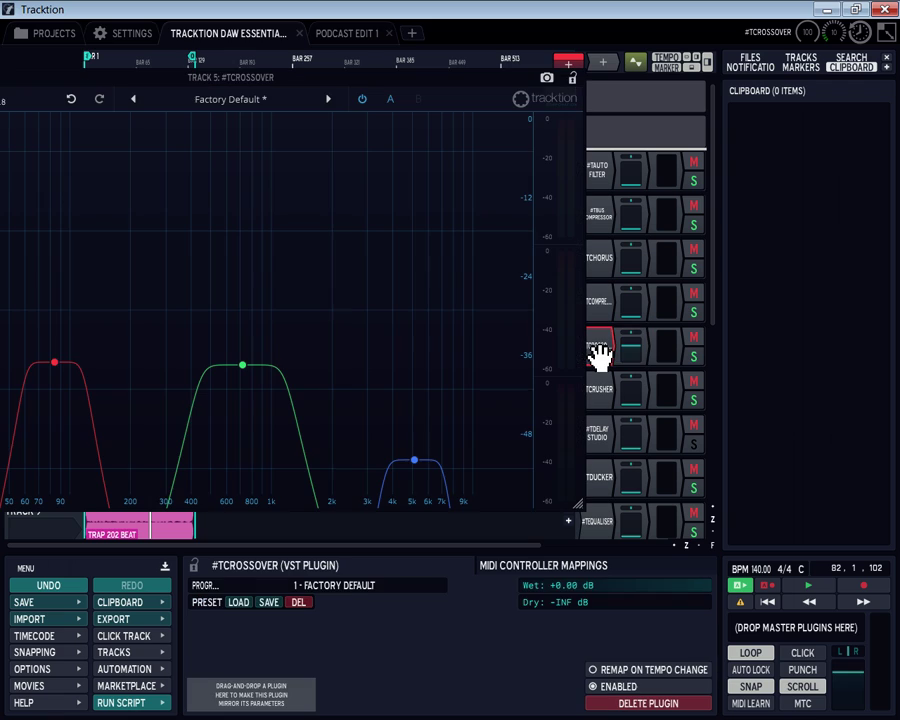
left_click(808, 586)
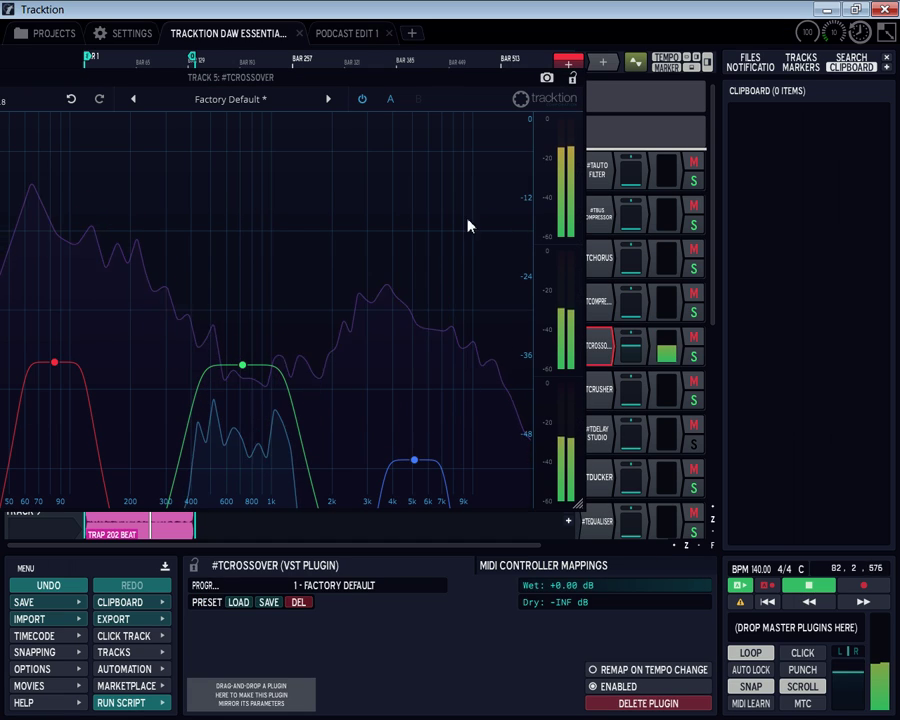
mouse_move(424, 94)
left_mouse_down()
mouse_move(498, 82)
mouse_move(664, 139)
left_mouse_up()
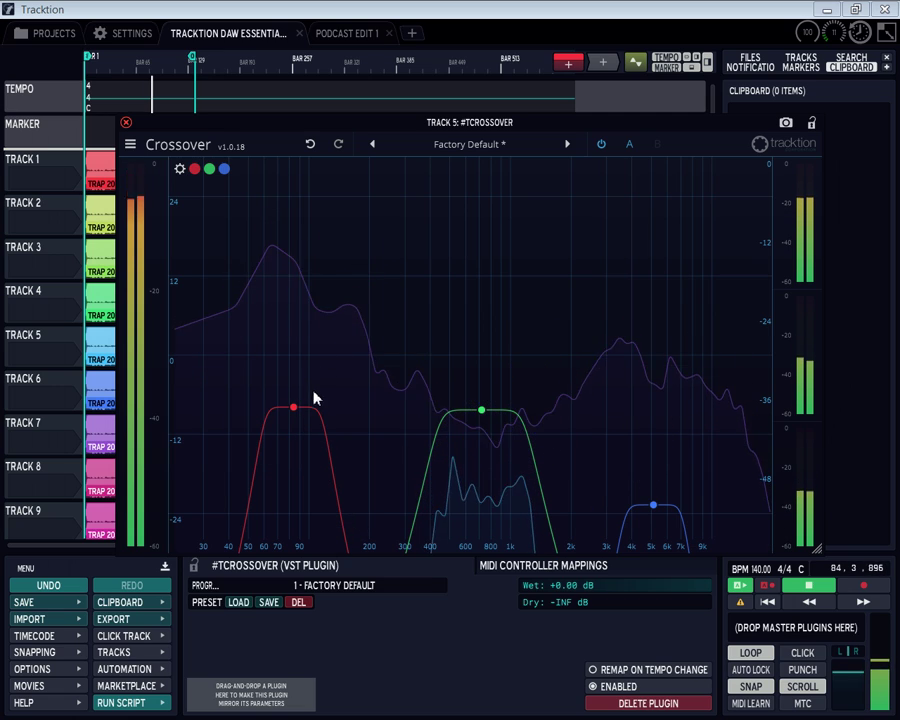
Step: Adjust the Crossover's red band to about 76 Hz at -7.45 dB, green to 812 Hz at -8.62 dB, and blue to 3929 Hz at -6.28 dB
left_click(295, 410)
mouse_move(296, 411)
left_mouse_down()
mouse_move(370, 354)
mouse_move(420, 264)
mouse_move(482, 236)
mouse_move(686, 228)
mouse_move(293, 298)
mouse_move(281, 326)
mouse_move(526, 328)
mouse_move(400, 402)
mouse_move(287, 406)
left_mouse_up()
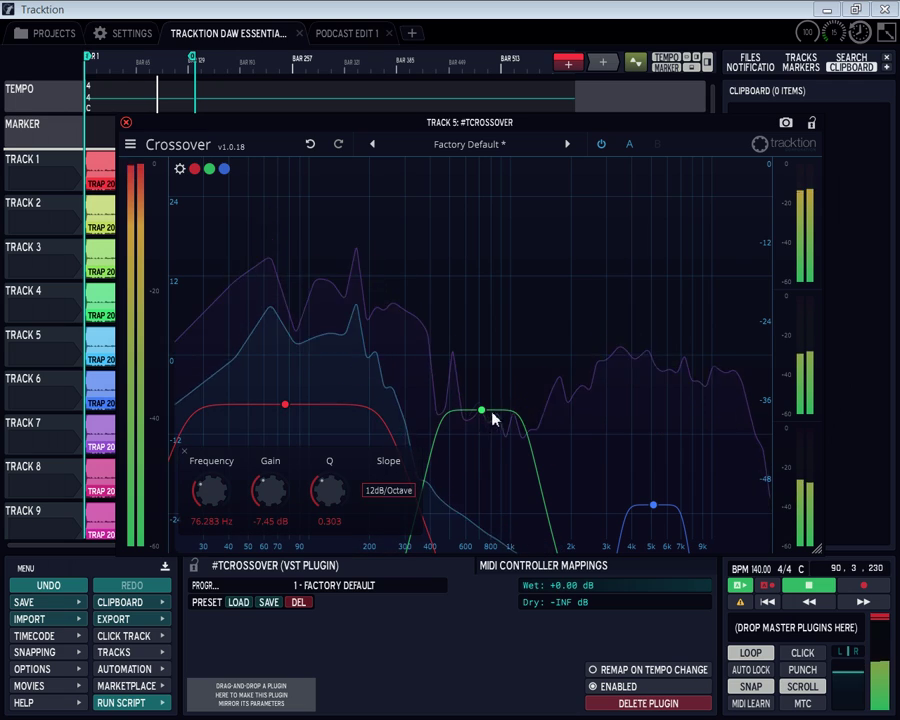
mouse_move(482, 412)
left_mouse_down()
mouse_move(482, 203)
mouse_move(765, 163)
mouse_move(257, 241)
mouse_move(514, 338)
mouse_move(492, 412)
left_mouse_up()
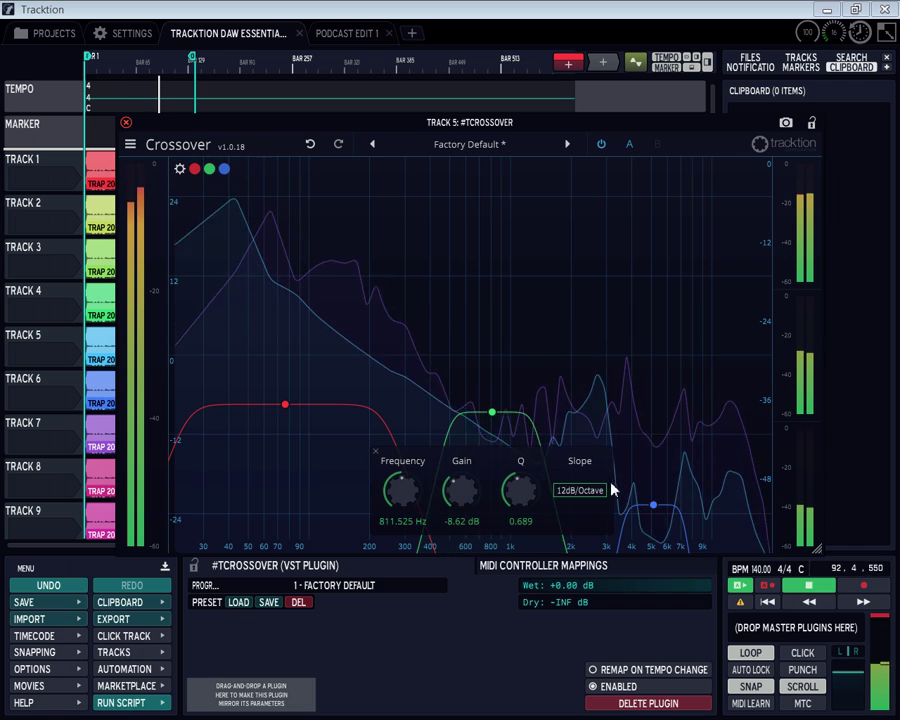
left_click_drag(652, 505, 629, 398)
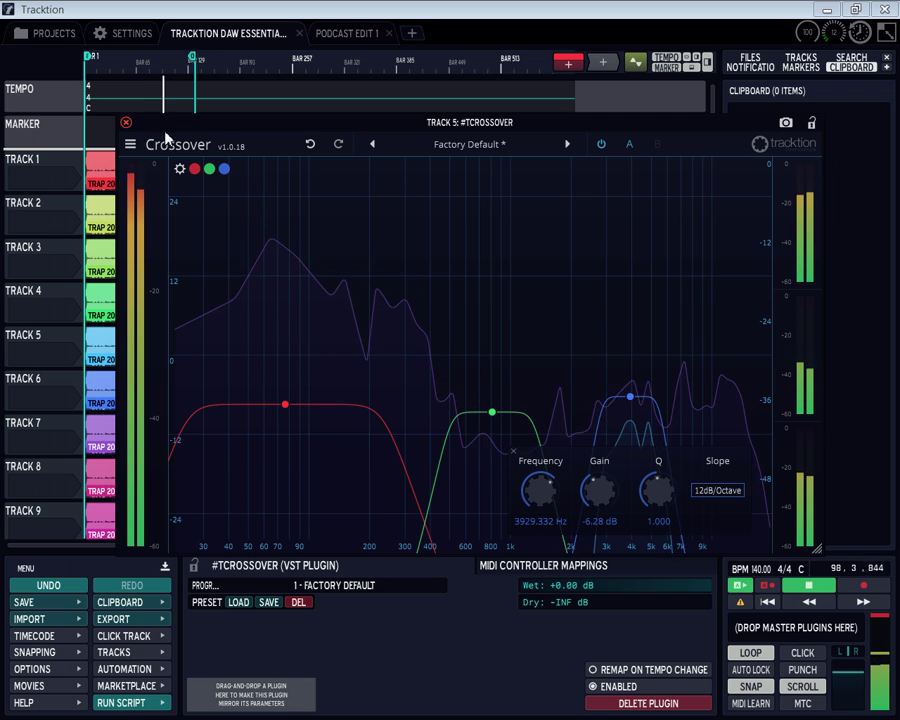
Step: Close the Crossover, reopen it to view the adjusted bands during playback, and close it again
left_click(125, 122)
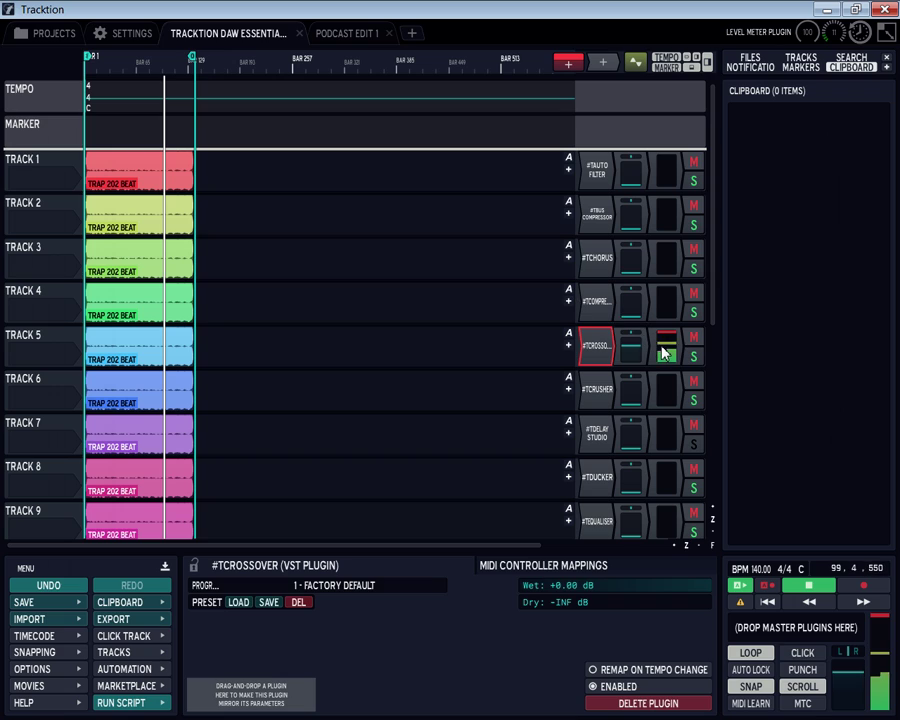
double_click(600, 356)
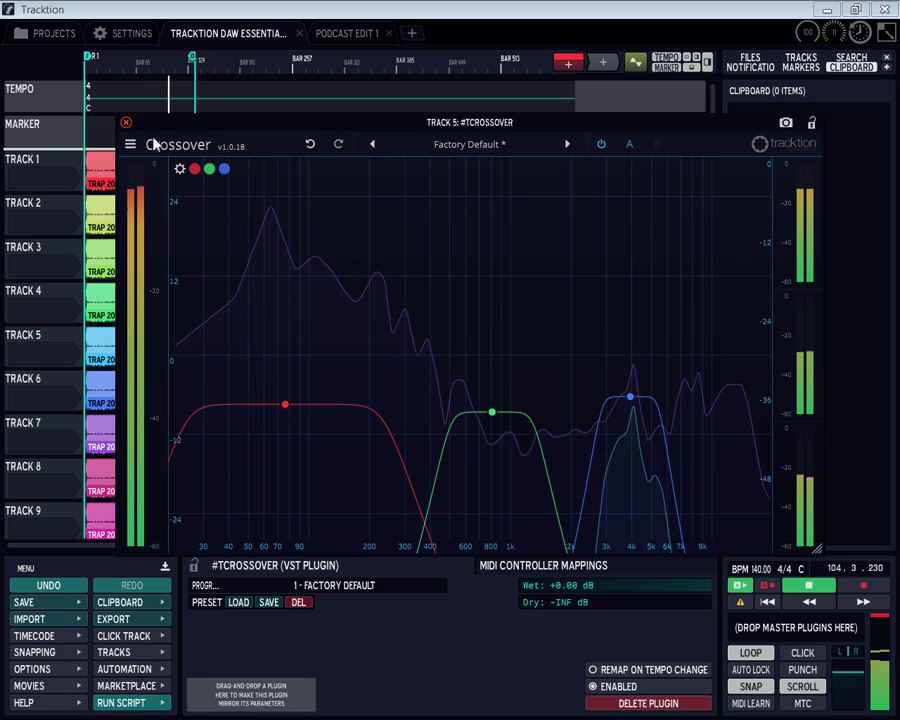
left_click(125, 122)
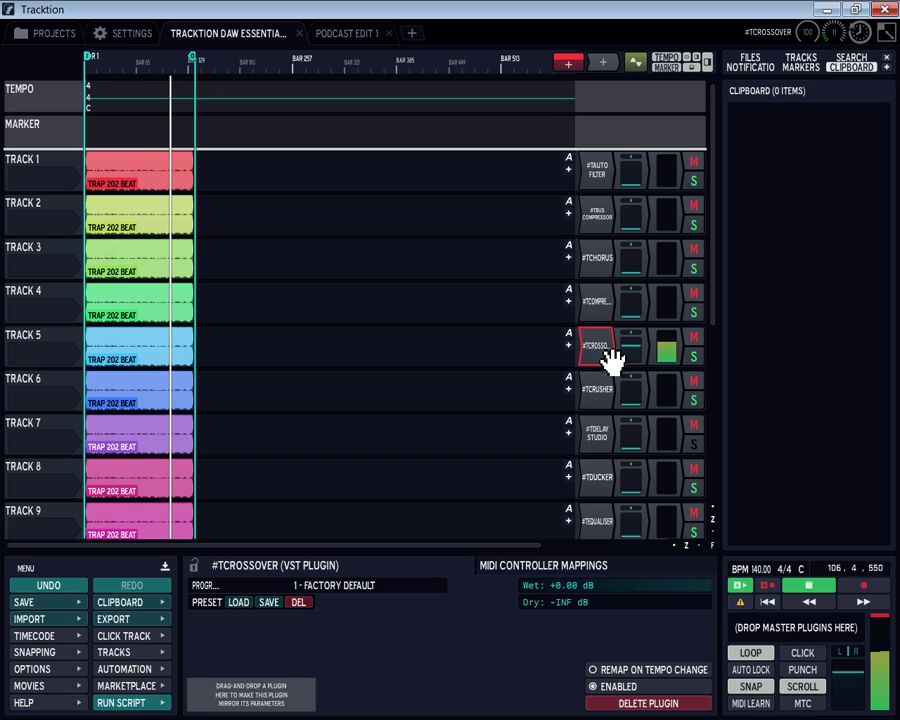
Step: Fade Track 5's volume down to -INF dB and raise Track 6's volume to bring in the Crusher track
left_click_drag(630, 352, 629, 480)
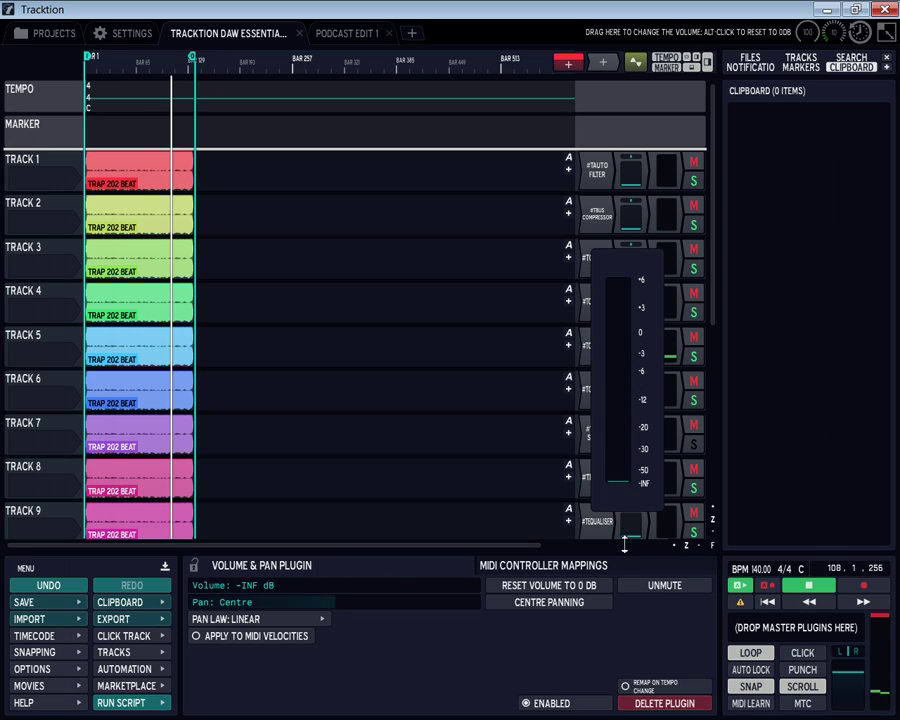
double_click(604, 386)
left_click_drag(627, 398, 639, 310)
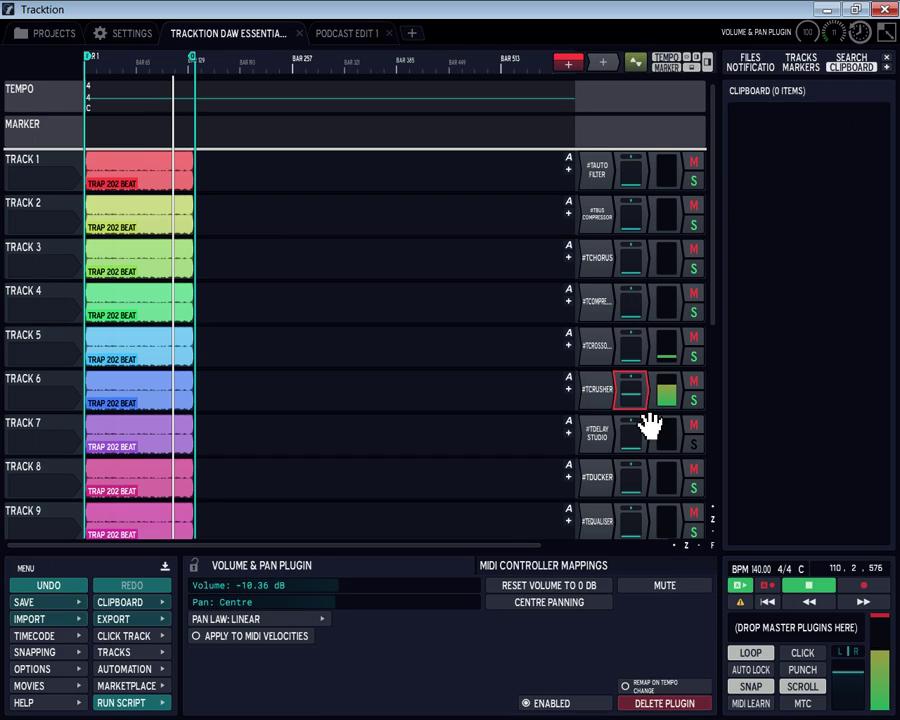
left_click_drag(629, 383, 632, 353)
Step: Open Track 6's Crusher and compare the beat with the plugin disabled and enabled
double_click(598, 390)
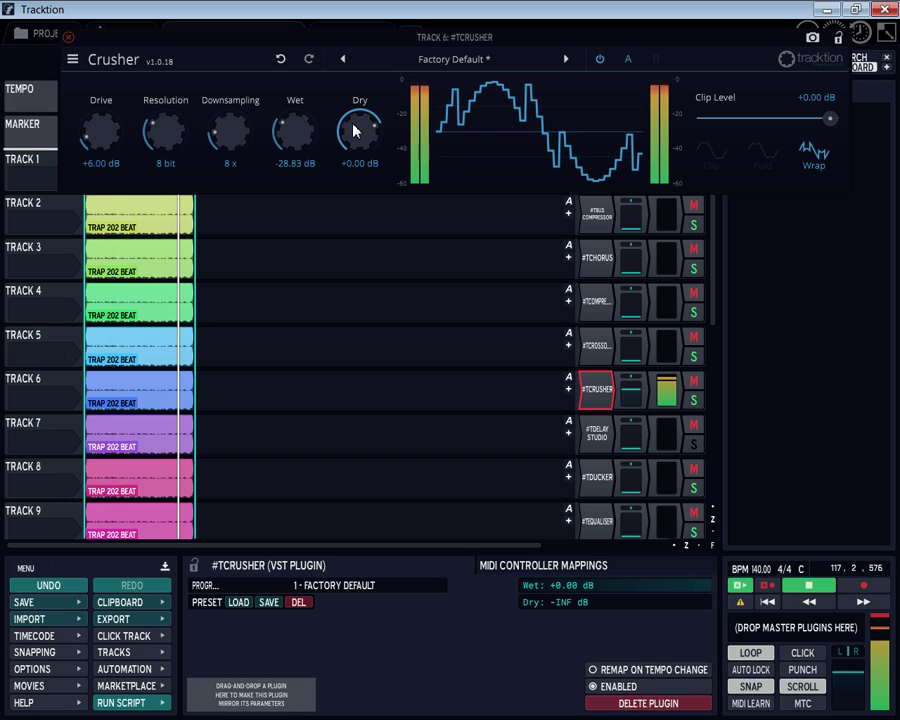
key("k")
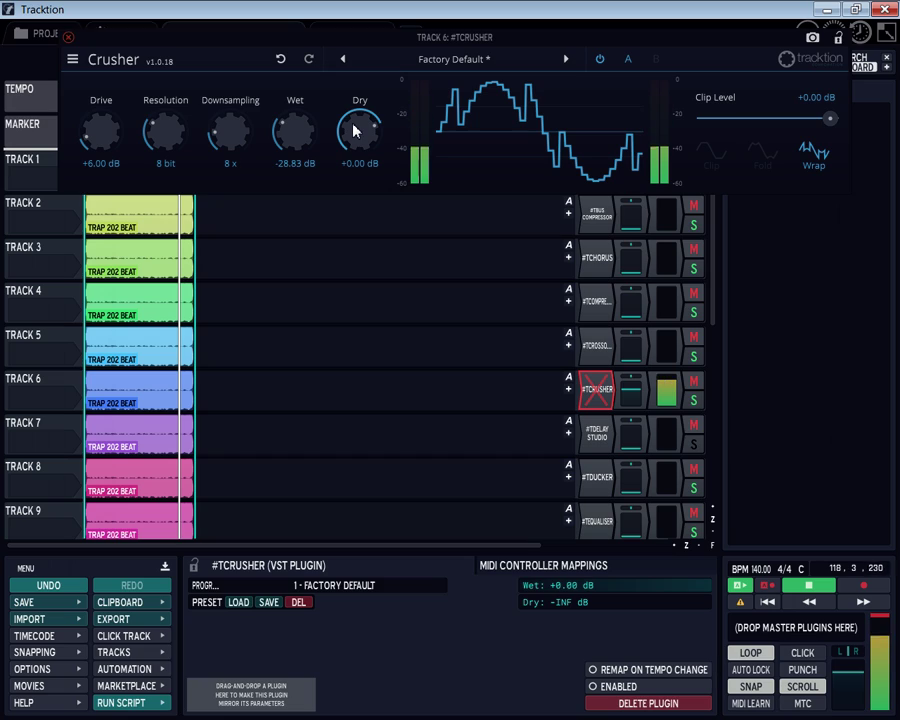
key("k")
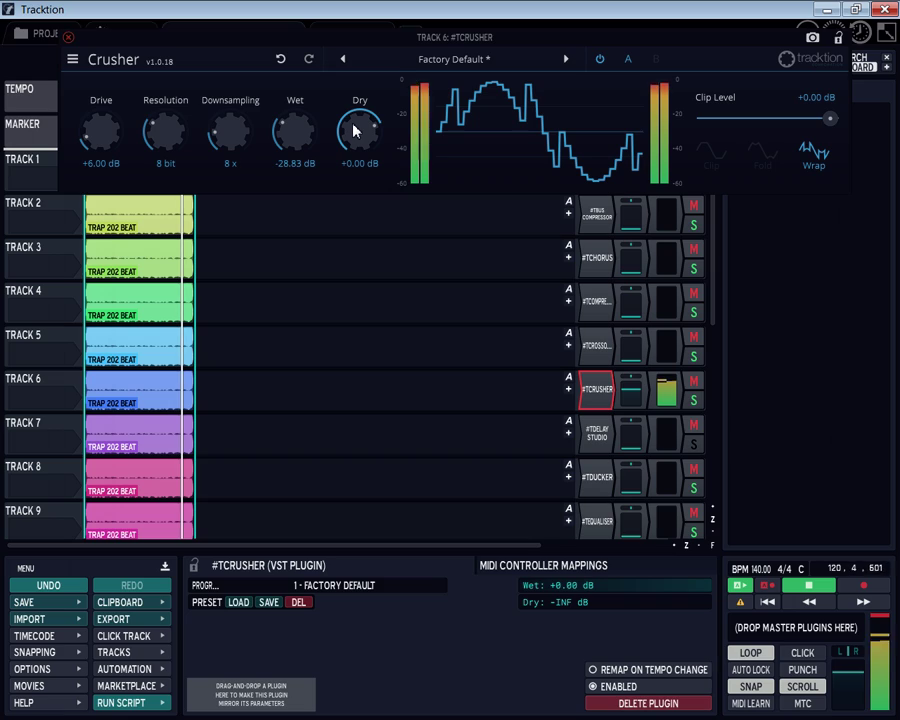
Step: Lower the Crusher's Dry level to -INF dB to hear only the wet signal, then raise it back near 0 dB
left_click_drag(368, 137, 354, 402)
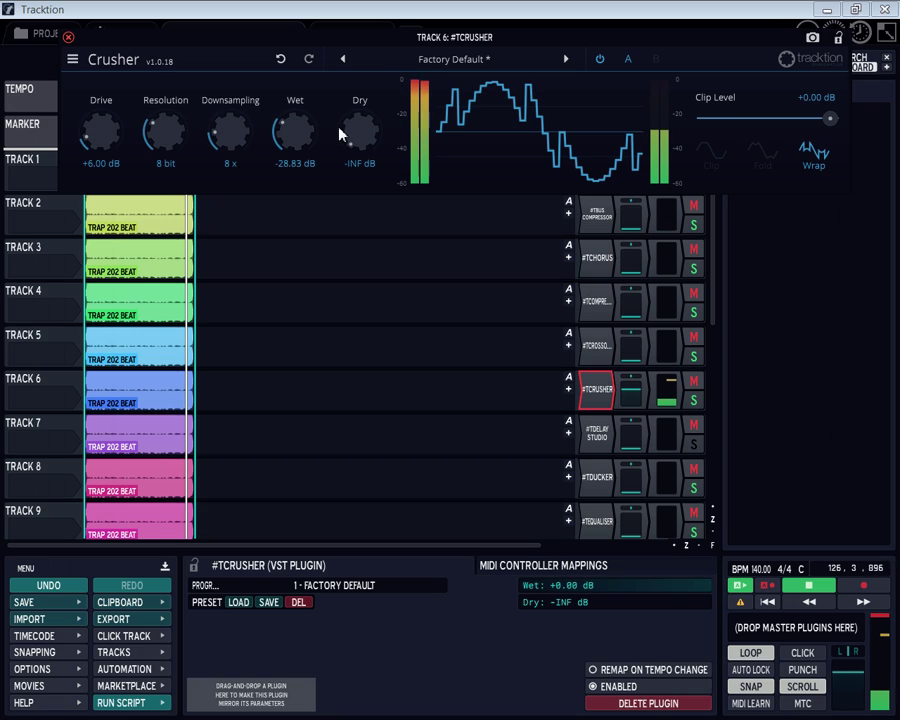
left_click_drag(355, 140, 382, 55)
scroll(360, 167, "up", 1)
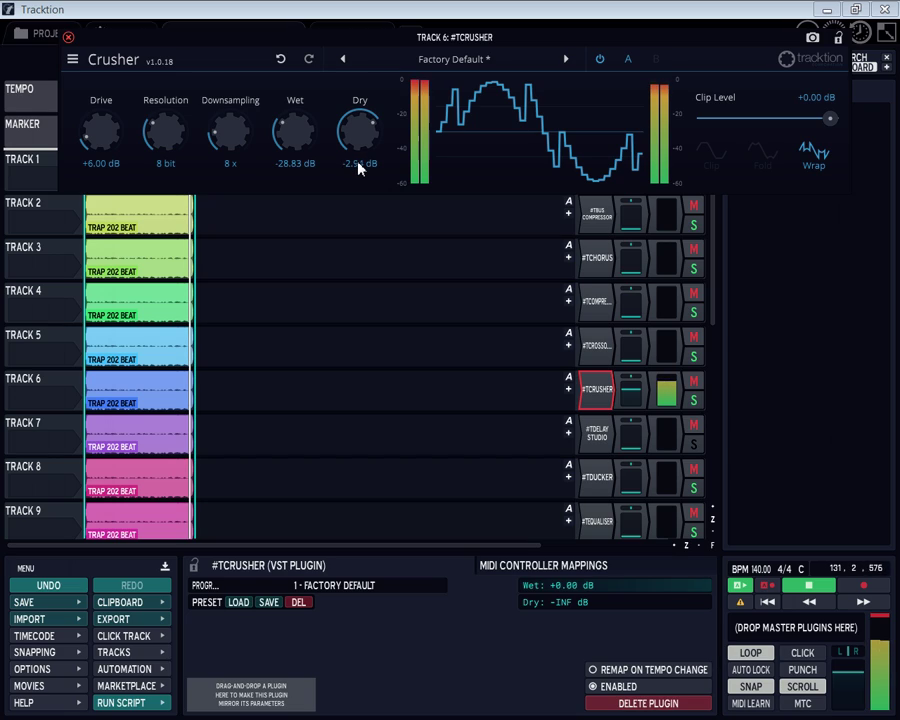
Step: Raise the Crusher's Dry level to +0.05 dB and fade Track 6's volume down to -INF dB
left_click_drag(360, 137, 362, 131)
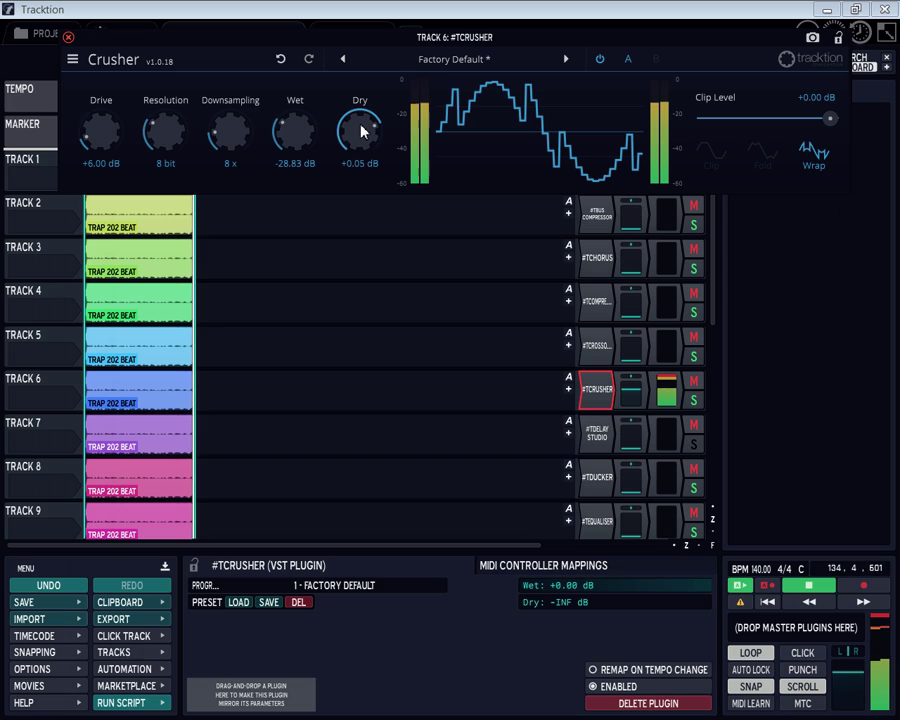
left_click(636, 410)
left_click_drag(636, 410, 631, 520)
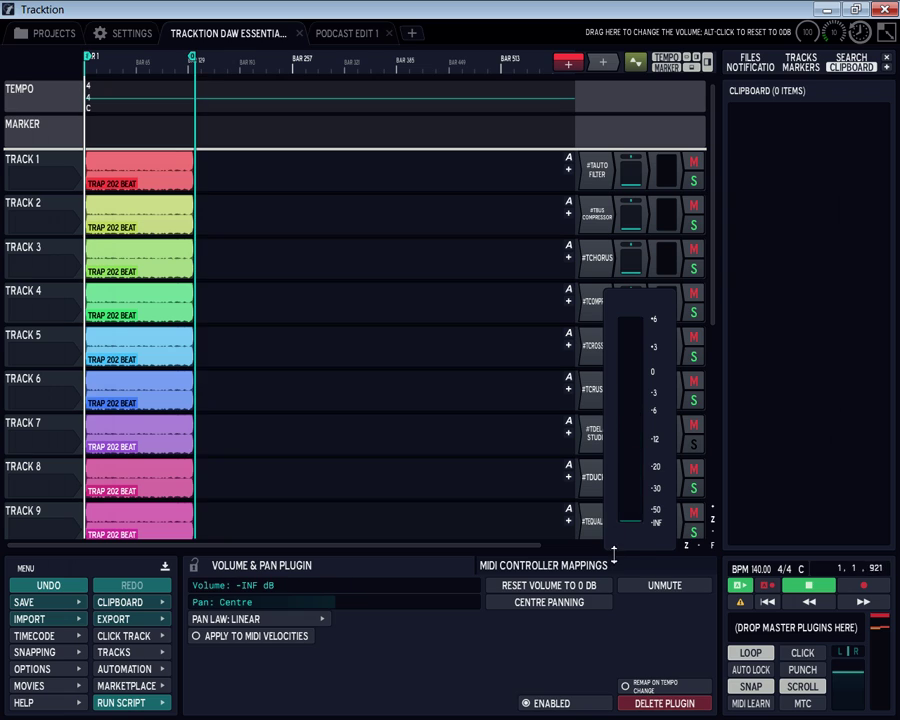
Step: Raise Track 7's volume to -2.99 dB and open its Delay Studio plugin during playback
double_click(603, 440)
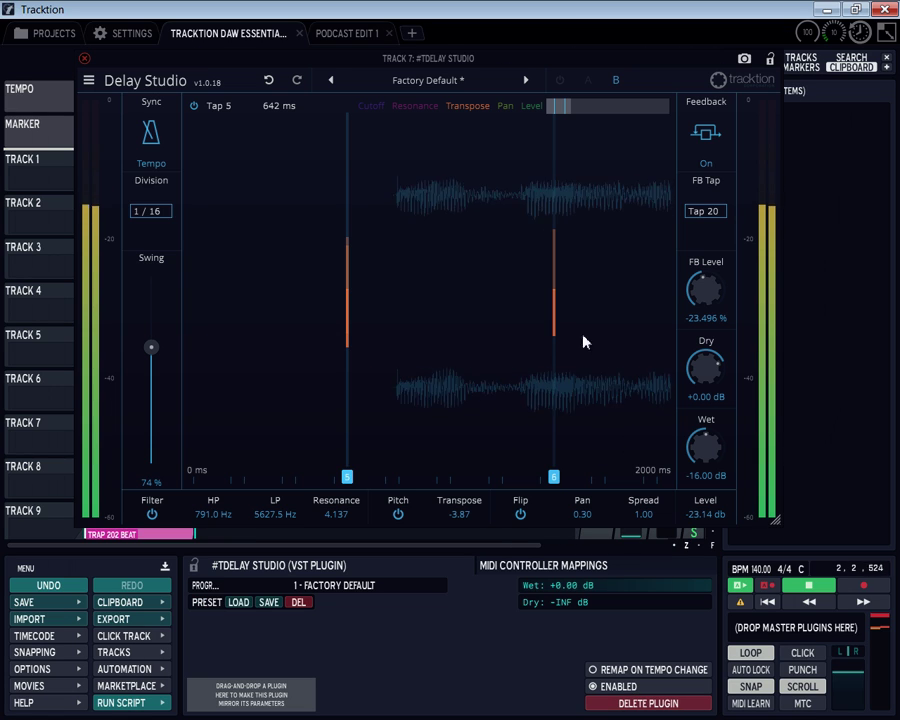
left_click_drag(571, 64, 303, 154)
left_click_drag(631, 435, 640, 305)
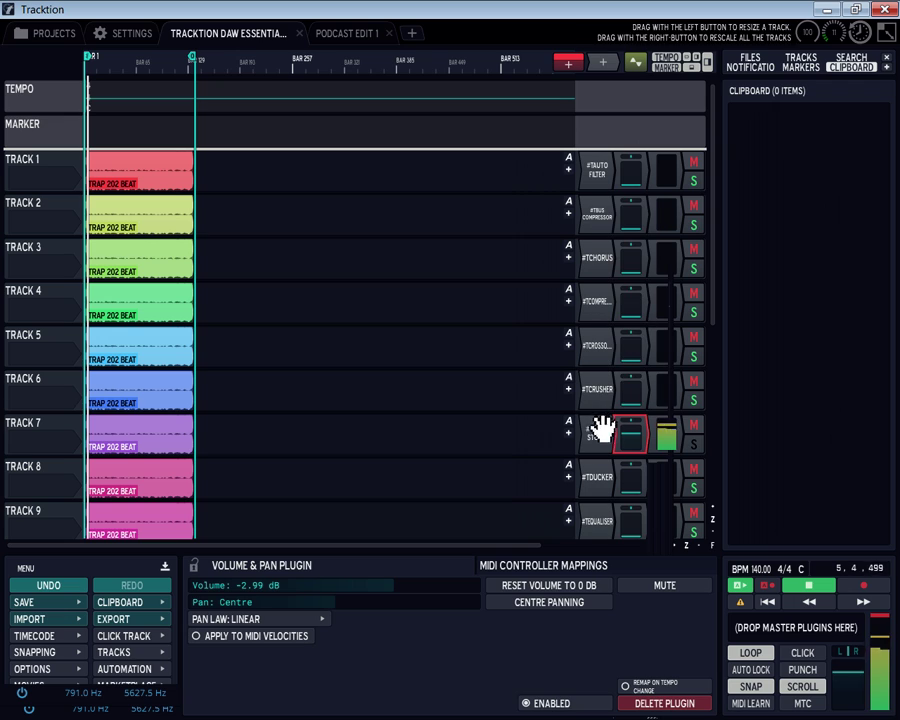
double_click(597, 432)
left_click_drag(392, 86, 566, 36)
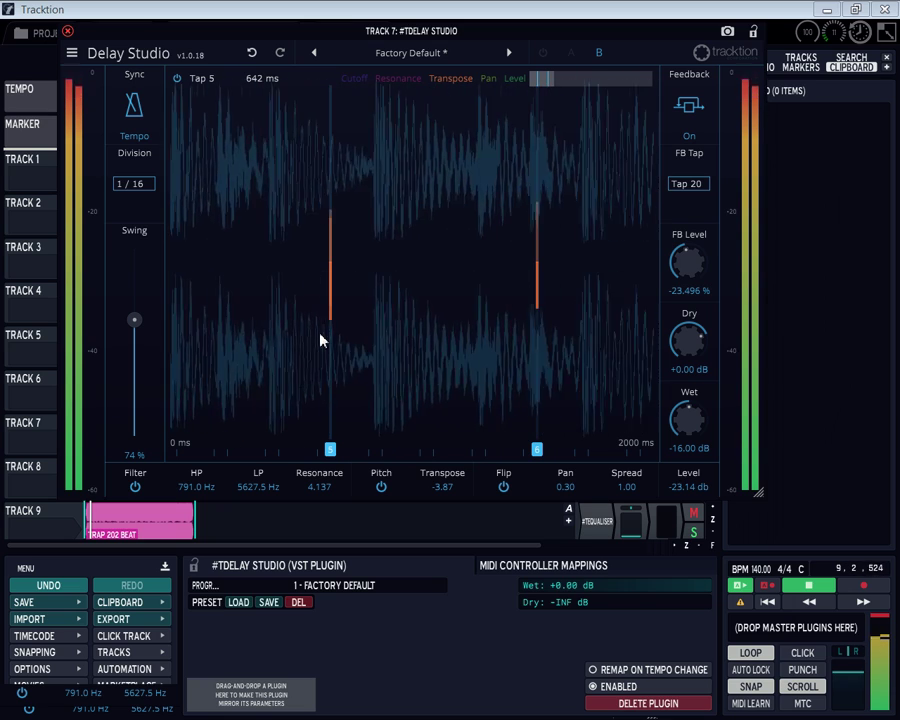
Step: Examine Delay Studio's Cutoff, Resonance, Transpose, Pan and Level tap views, along with its feedback tap setting
left_click(358, 80)
left_click(396, 80)
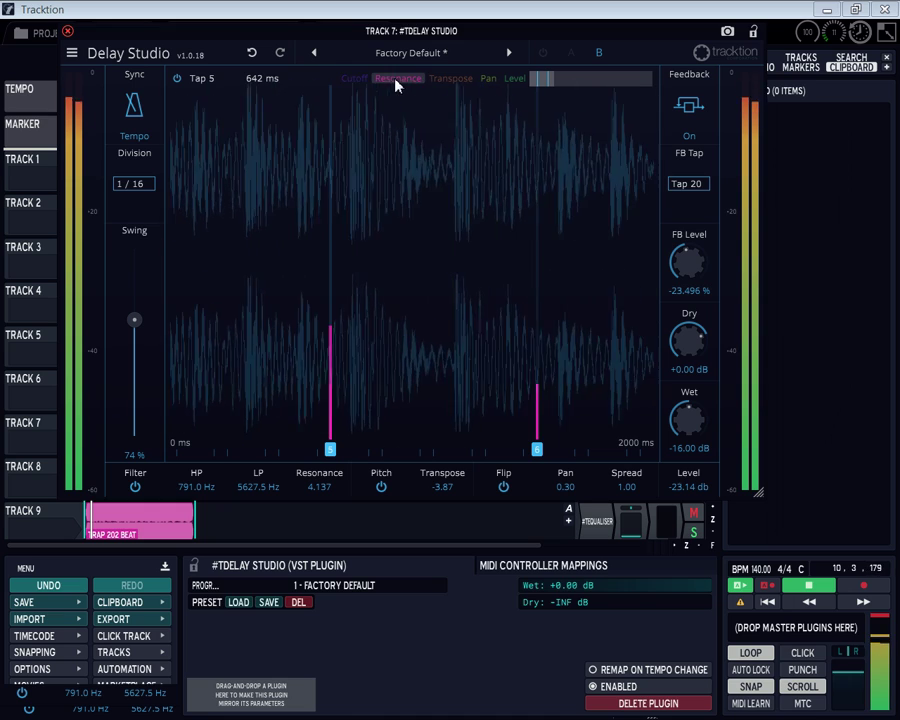
left_click(446, 80)
left_click(366, 80)
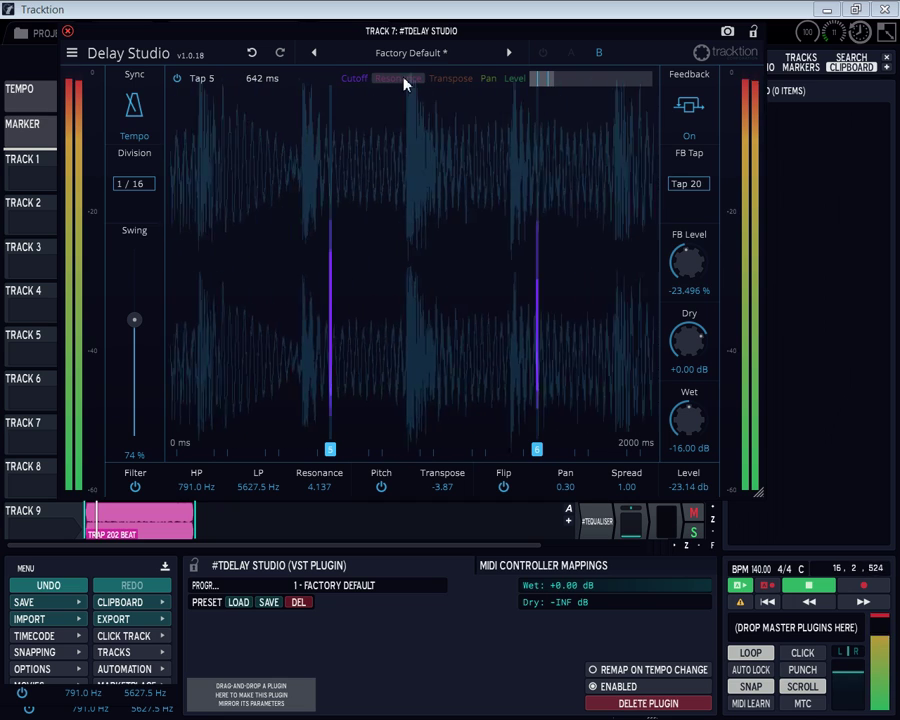
left_click(405, 80)
left_click(450, 84)
left_click(485, 80)
left_click(511, 80)
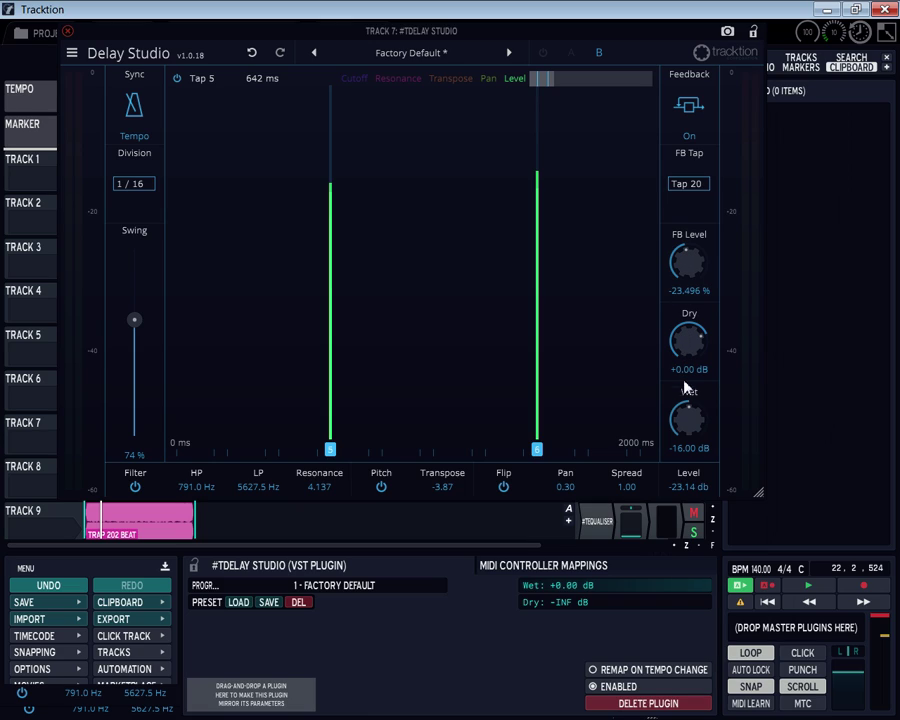
left_click(691, 187)
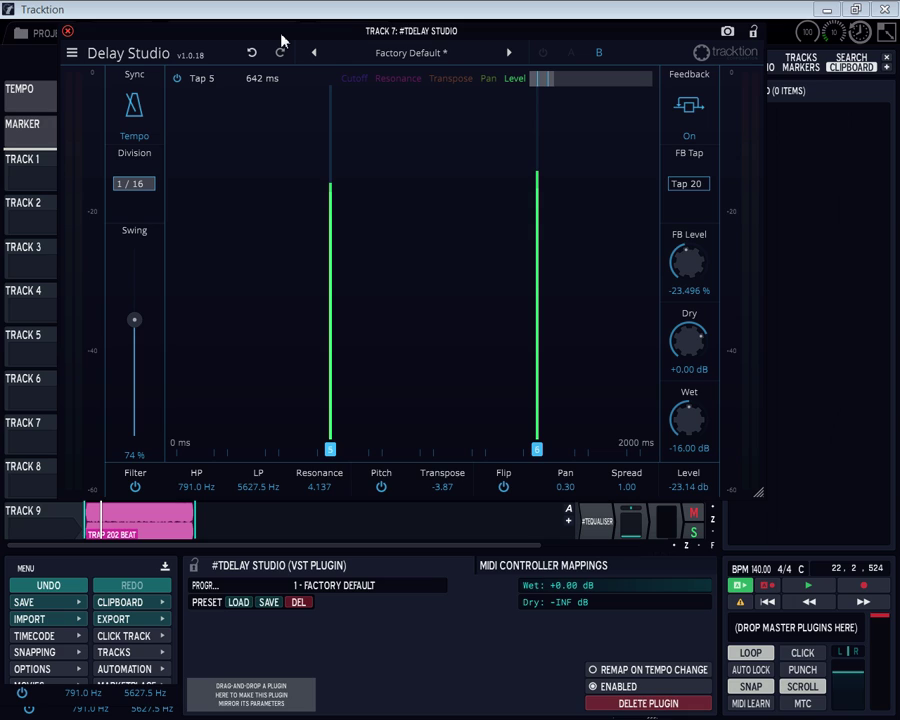
Step: Display the edit's tempo properties and rewind to the start of the edit
mouse_move(281, 37)
left_mouse_down()
mouse_move(275, 3)
mouse_move(280, 17)
left_mouse_up()
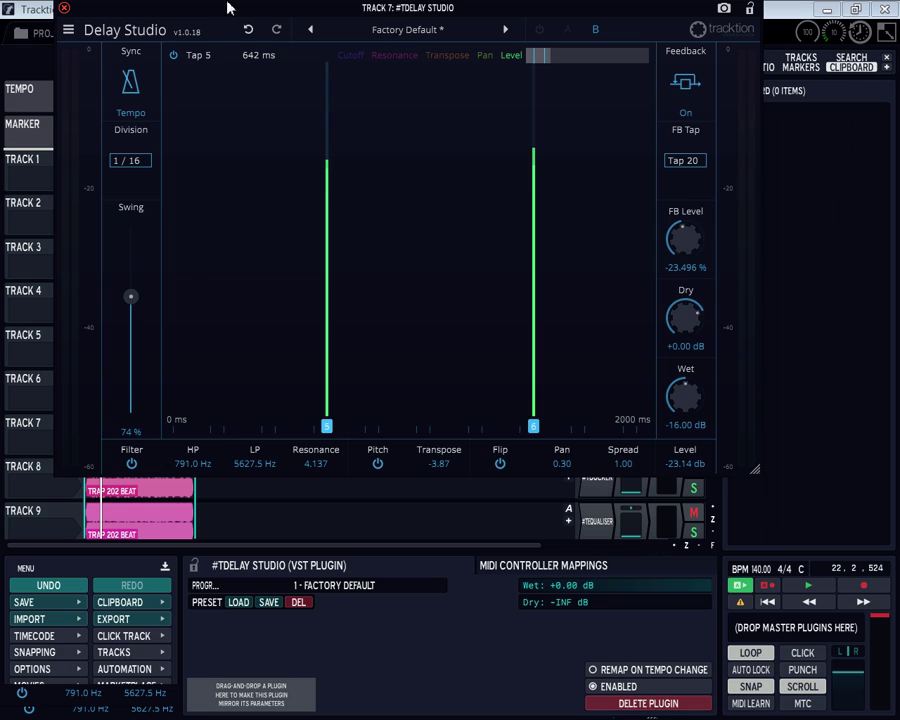
left_click_drag(228, 18, 230, 57)
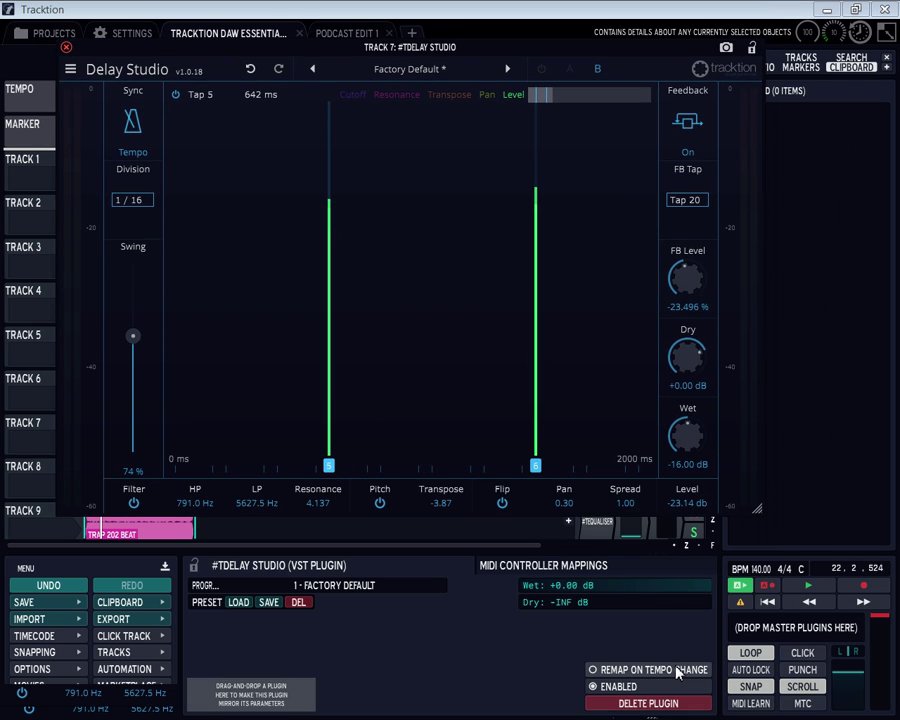
left_click(765, 569)
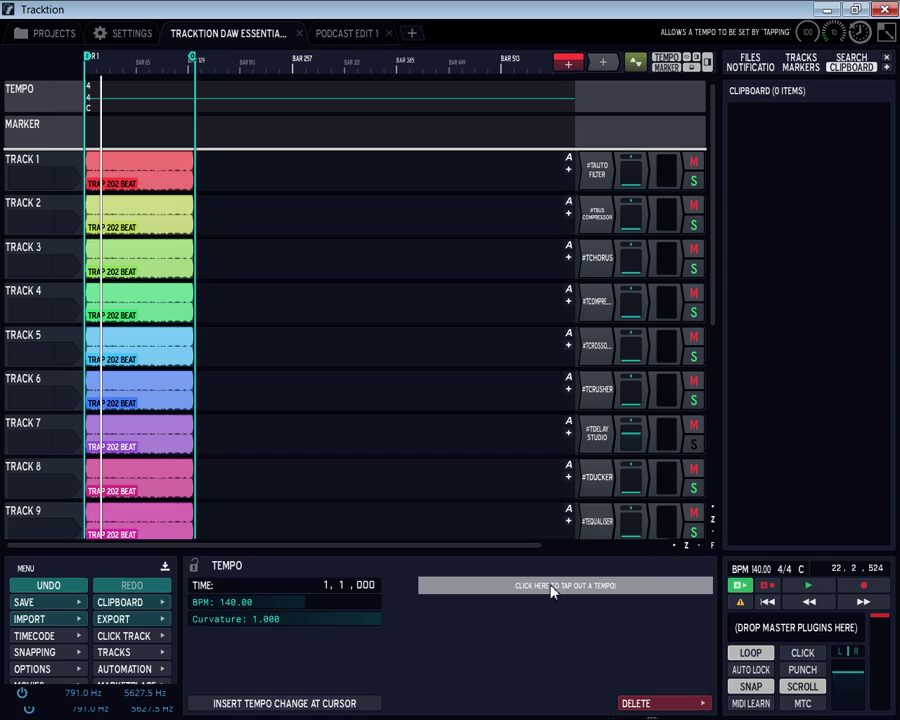
left_click(767, 601)
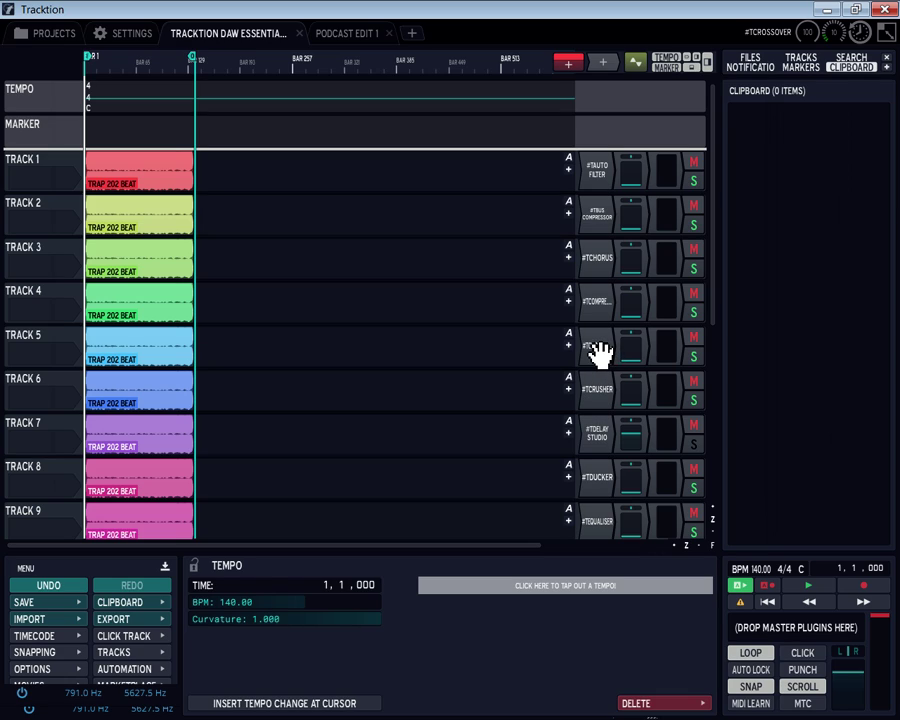
Step: Reopen Track 7's Delay Studio, lock its window open, and play the beat with the tempo properties displayed
double_click(598, 440)
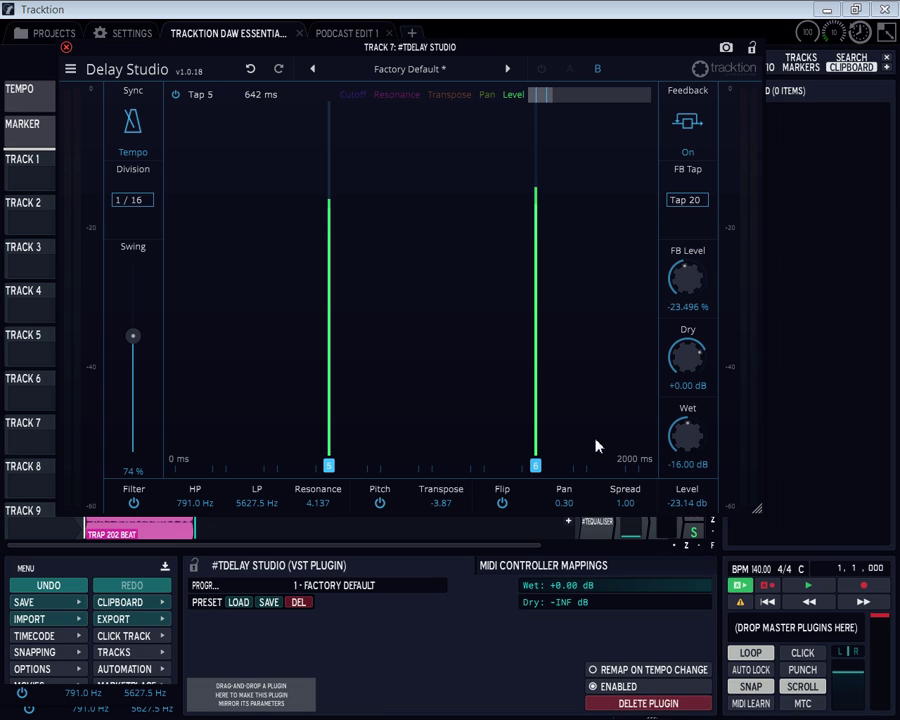
left_click(752, 47)
left_click(772, 570)
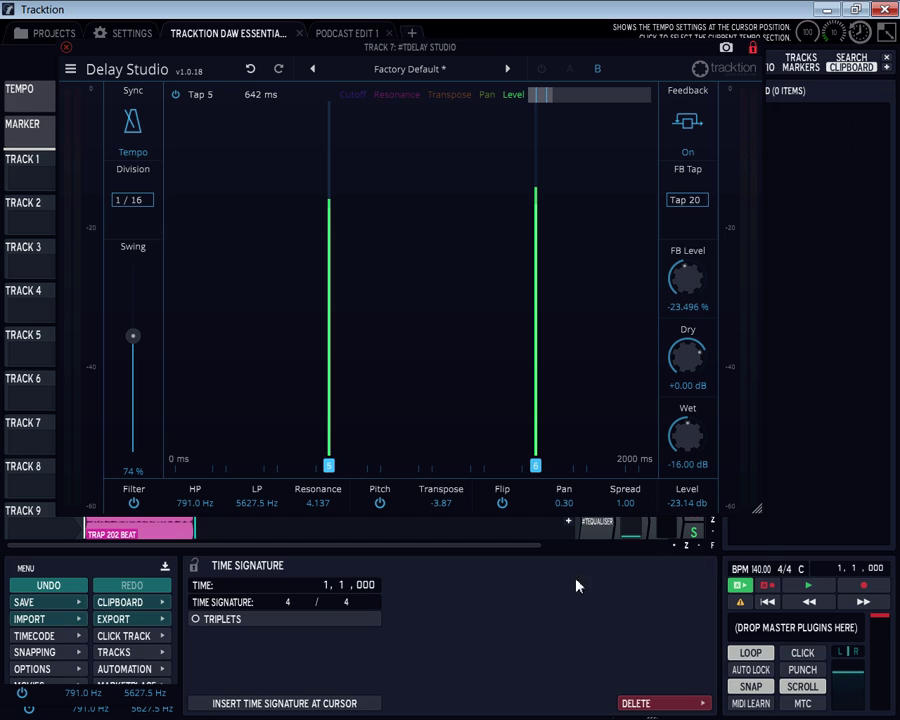
left_click(757, 570)
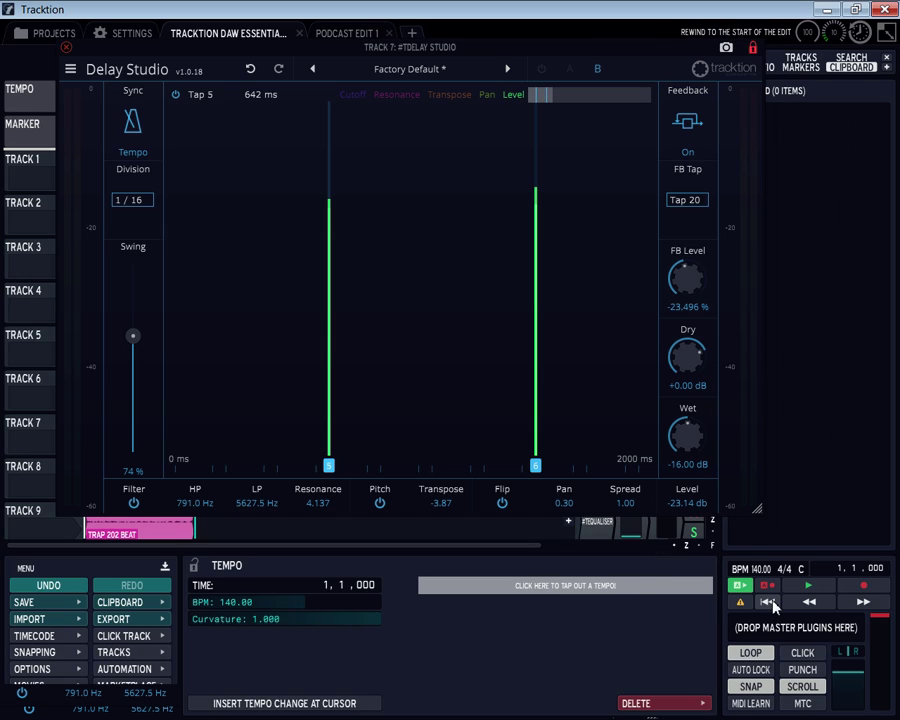
left_click(808, 585)
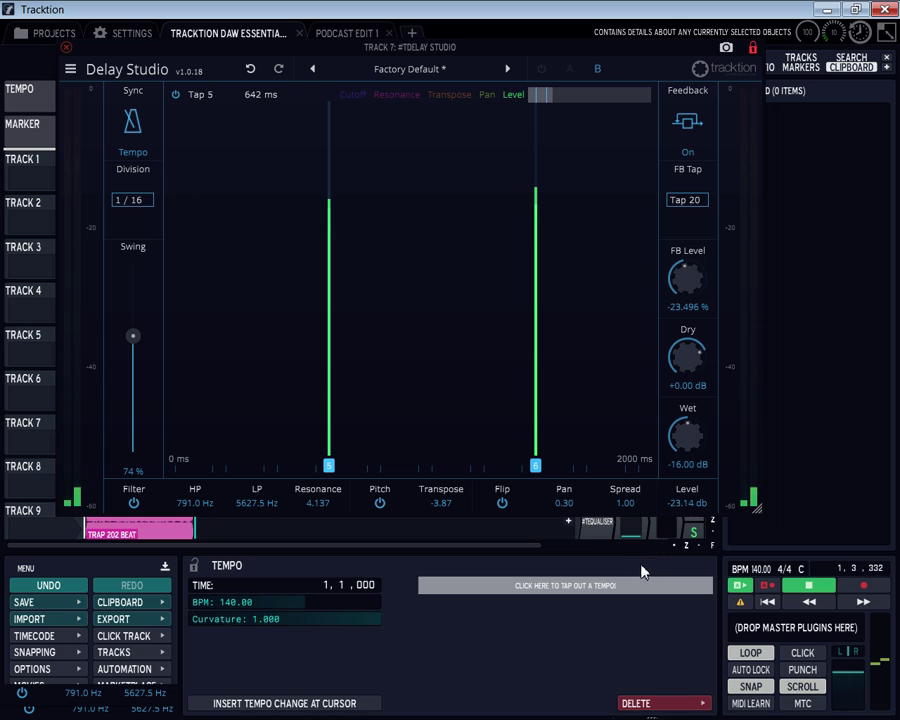
Step: Tap out the tempo along with the beat to measure its BPM and stop playback
left_click(506, 591)
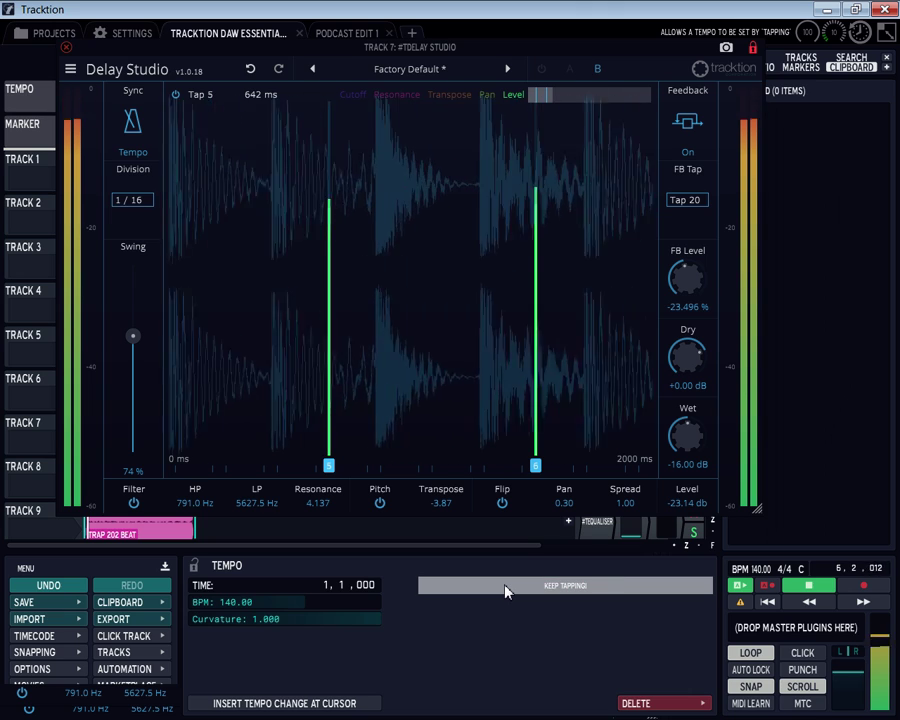
left_click(506, 591)
left_click(506, 591)
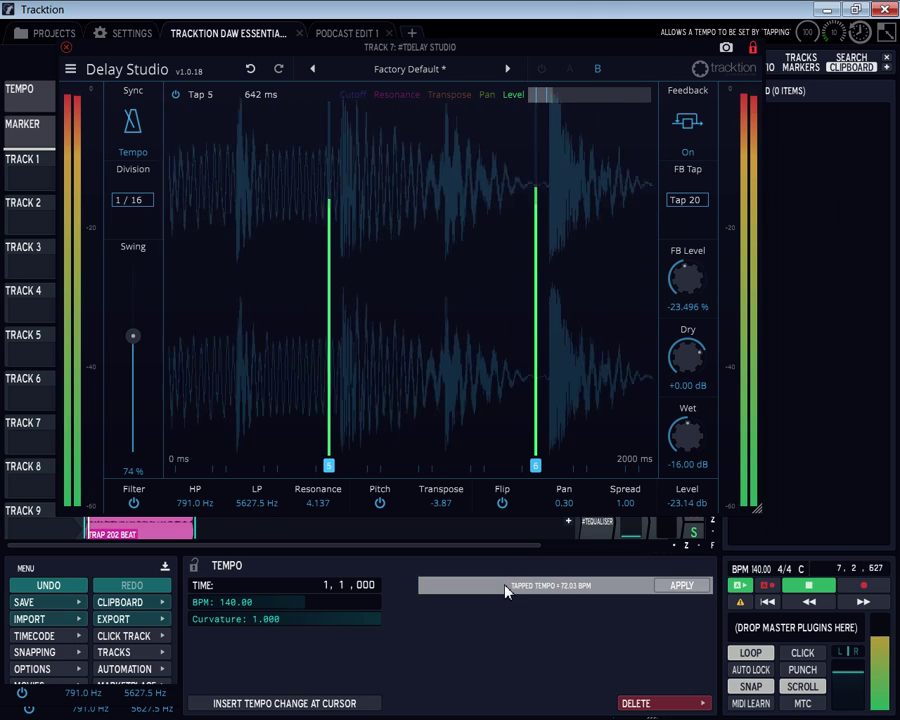
left_click(506, 591)
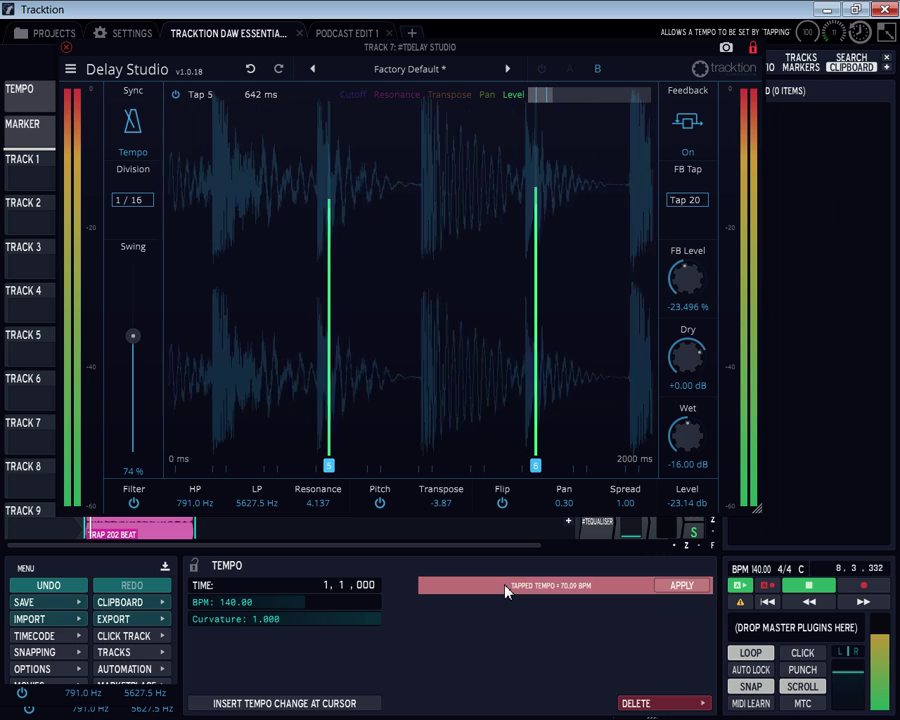
left_click(506, 591)
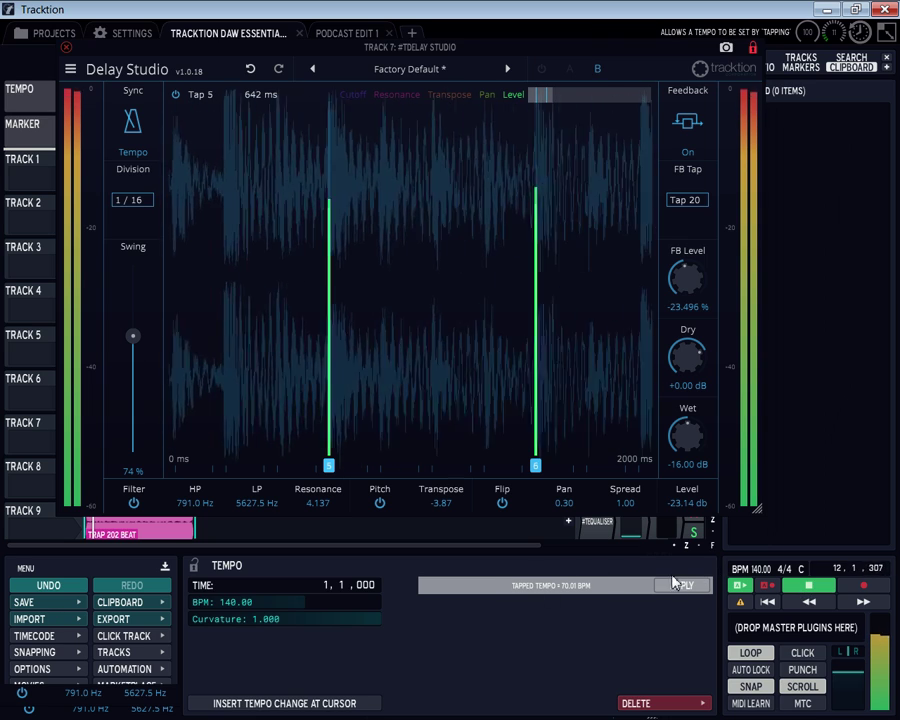
left_click(808, 585)
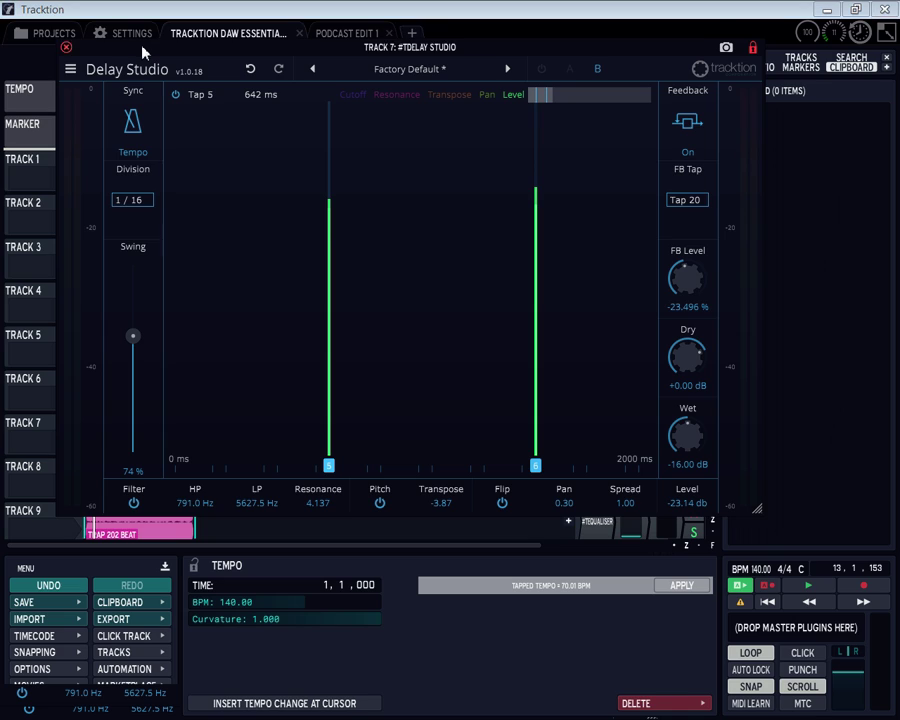
Step: Review Delay Studio's tap parameters in the repositioned window and close the plugin
left_click_drag(143, 50, 127, 113)
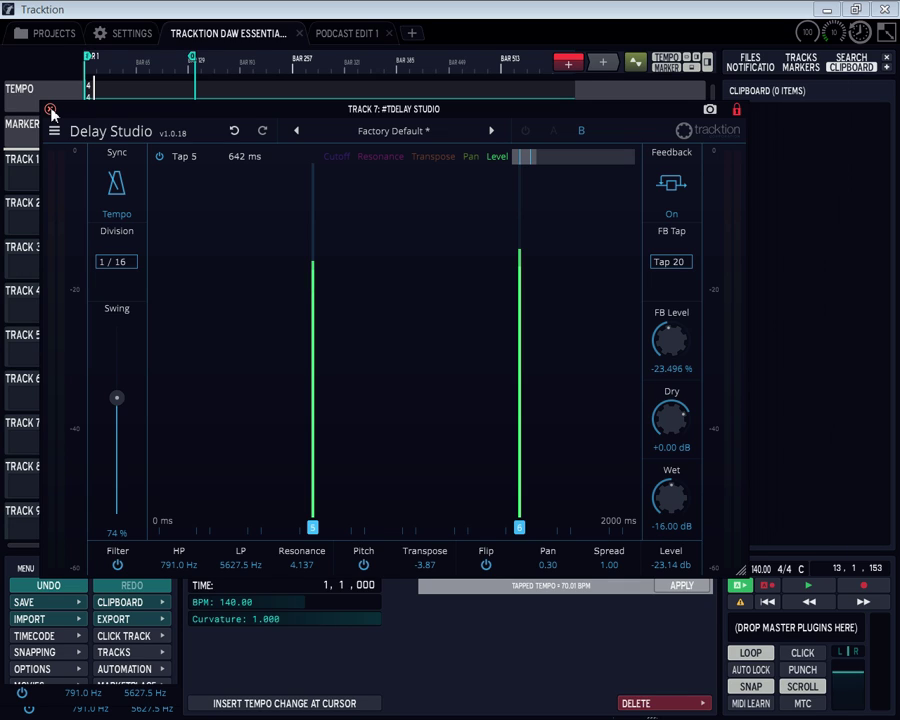
left_click_drag(90, 112, 100, 90)
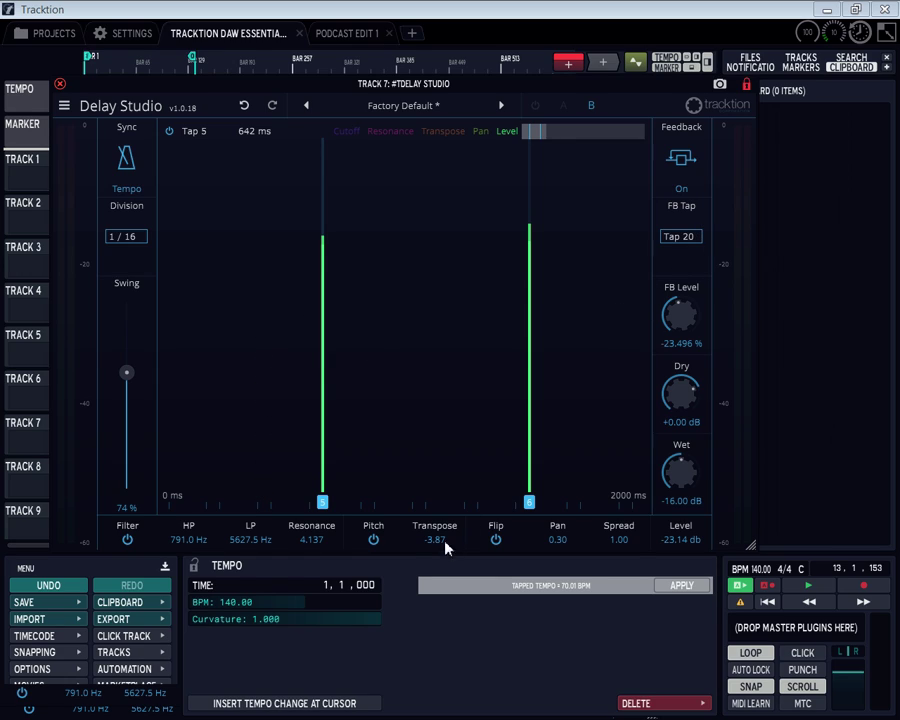
left_click(62, 85)
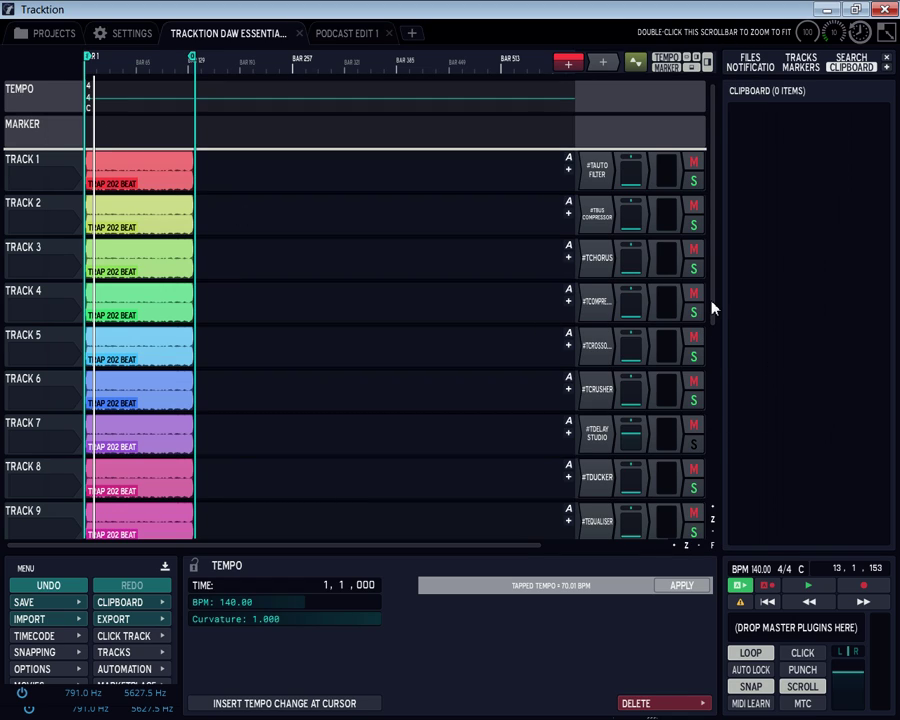
Step: Fade Track 7's volume down to -INF dB and view Track 8's Ducker plugin before closing it
scroll(710, 306, "down", 1)
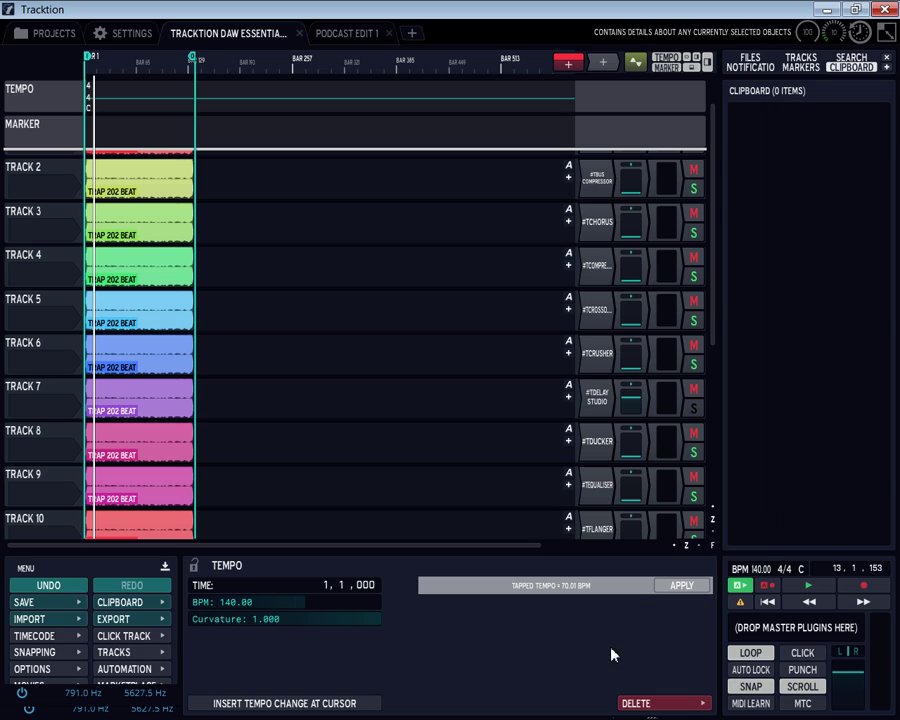
double_click(609, 450)
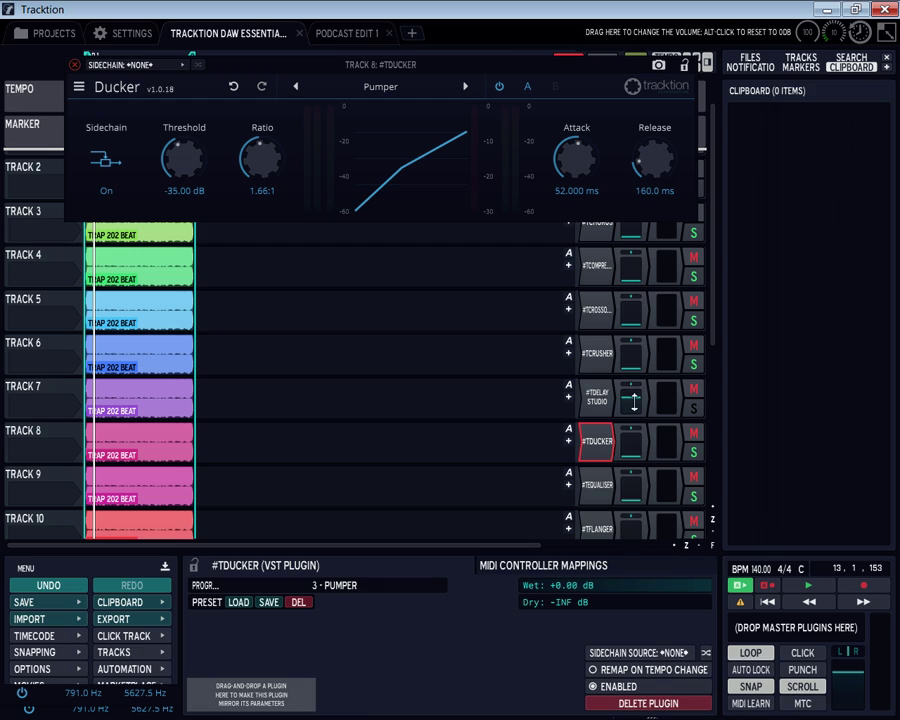
left_click(635, 492)
left_click_drag(635, 492, 635, 530)
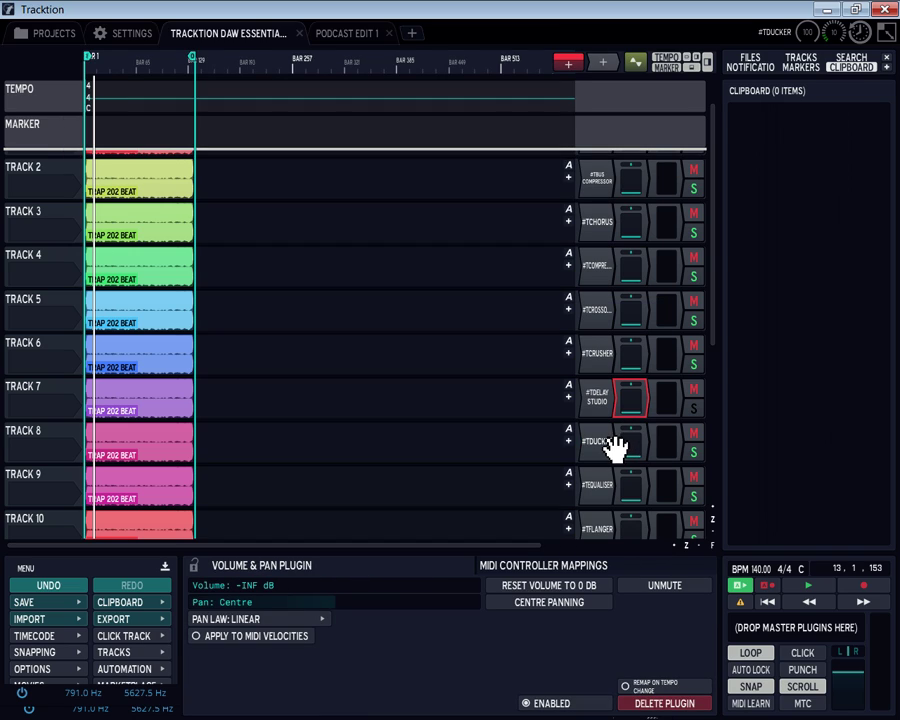
double_click(597, 445)
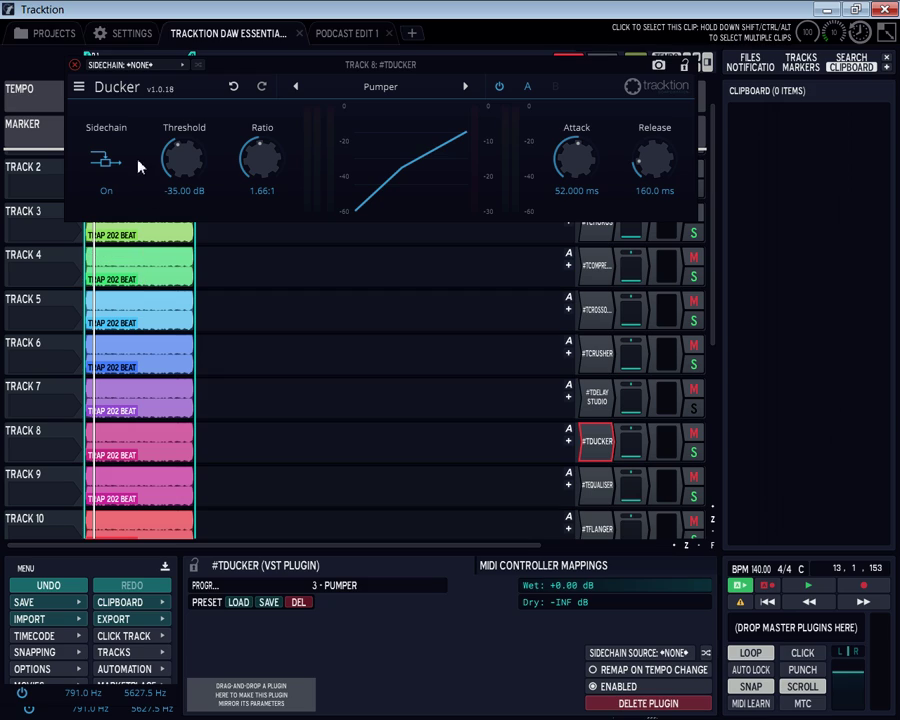
left_click(74, 66)
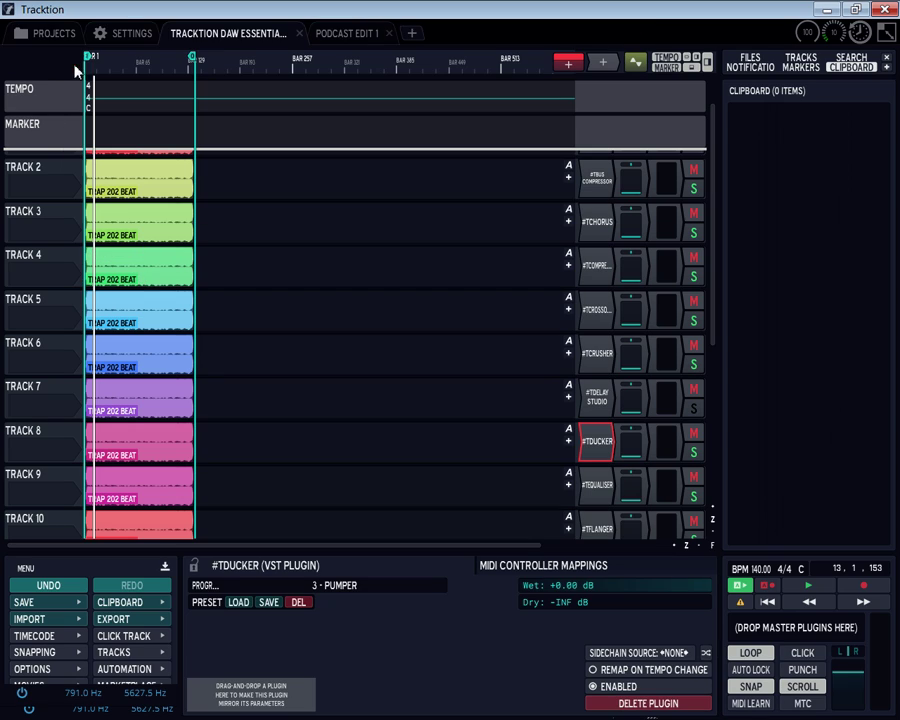
Step: Open Track 9's Equaliser and play the beat from the start of the edit
double_click(597, 487)
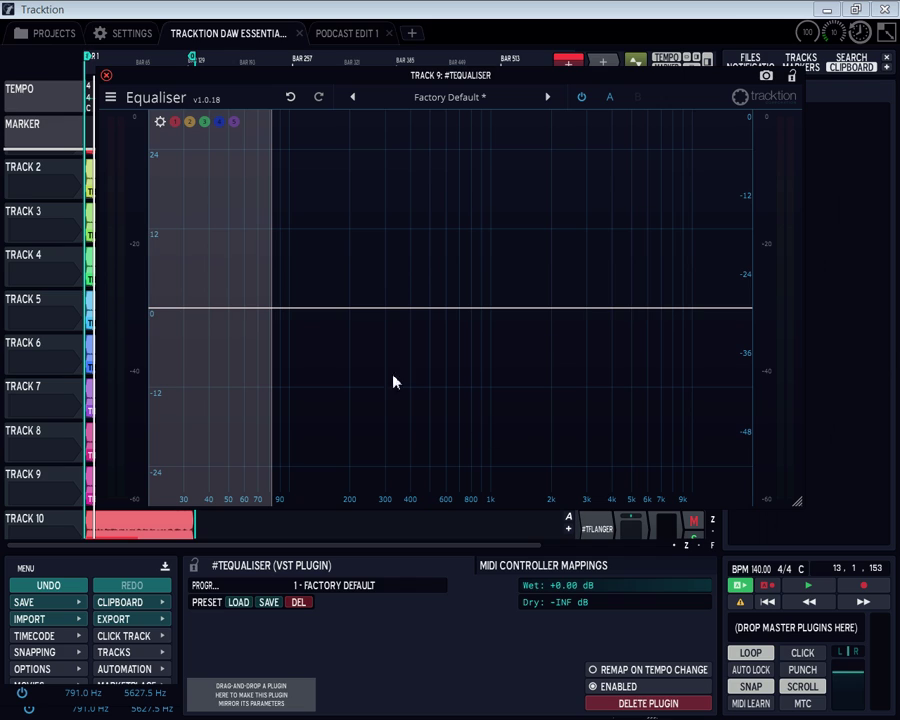
mouse_move(251, 79)
left_mouse_down()
mouse_move(250, 140)
mouse_move(237, 95)
left_mouse_up()
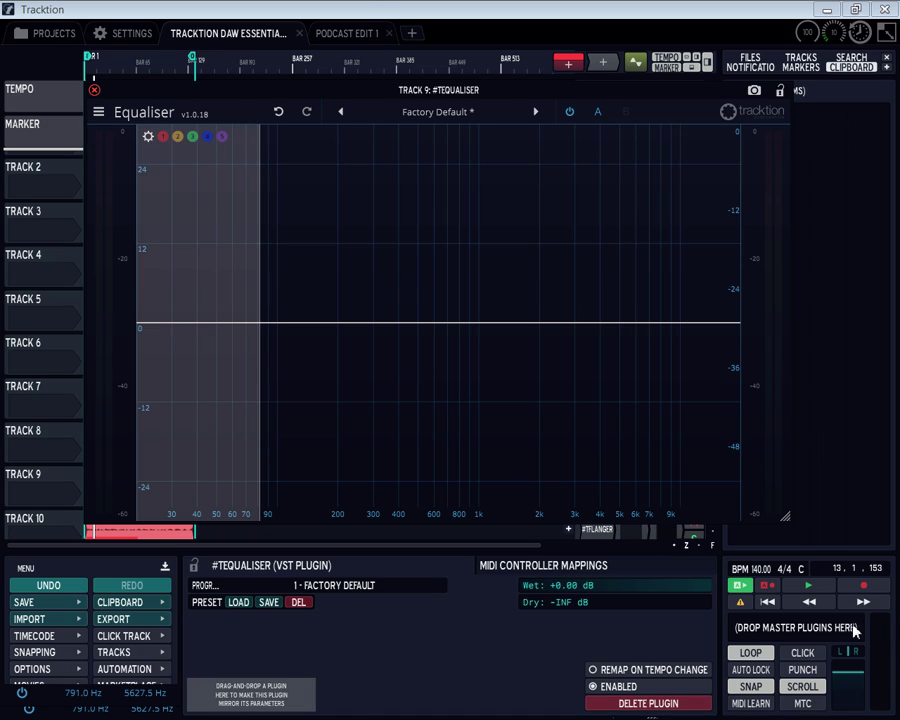
left_click(767, 601)
left_click(807, 588)
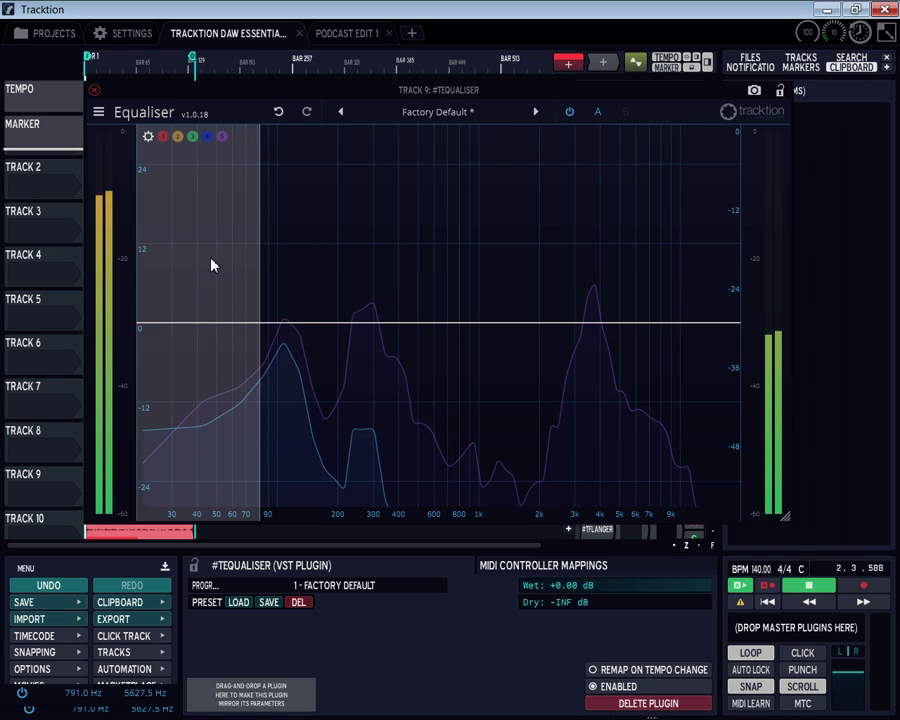
Step: Enable bands 1, 2, 4 and 5 in Track 9's Equaliser
left_click(163, 136)
left_click(178, 137)
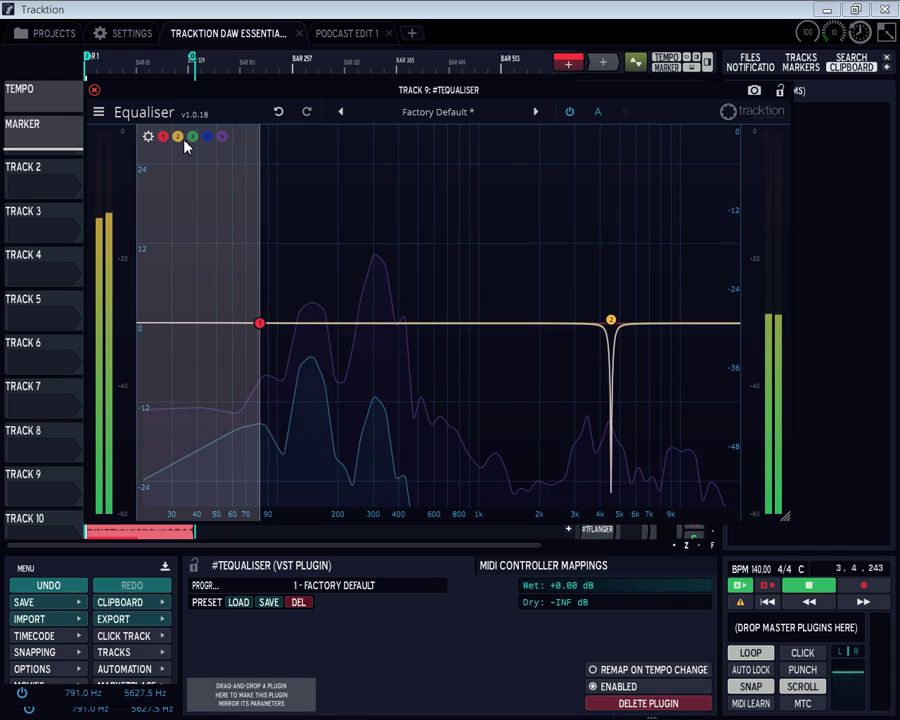
left_click(207, 136)
left_click(222, 136)
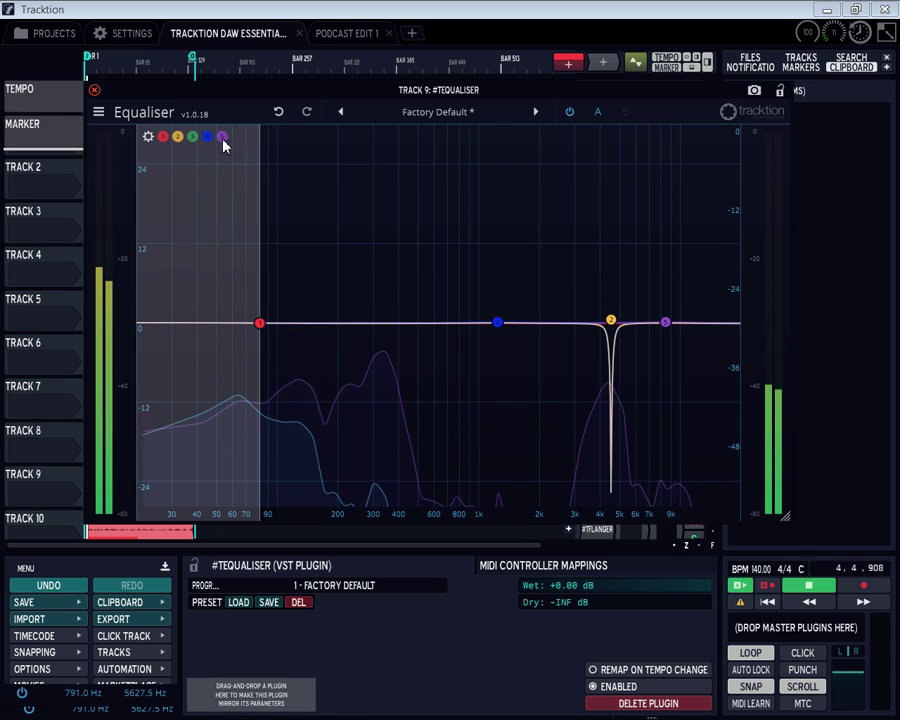
Step: Enable band 3 in Track 9's Equaliser, reset band 2's narrow notch to nearly flat, and remove band 3's high-frequency boost
left_click(193, 137)
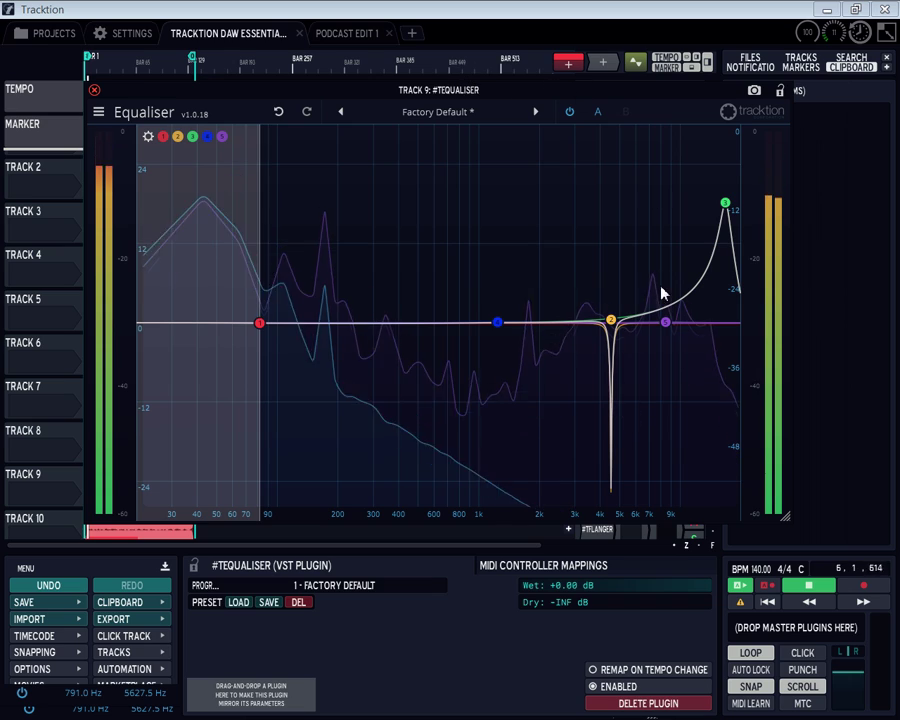
double_click(611, 320)
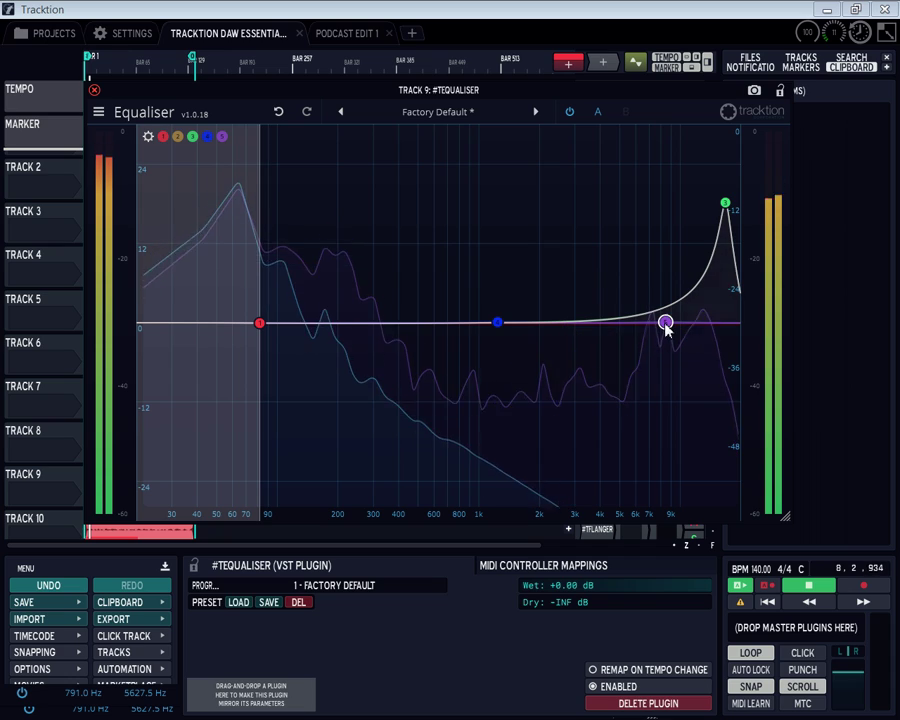
double_click(610, 320)
left_click_drag(610, 325, 611, 325)
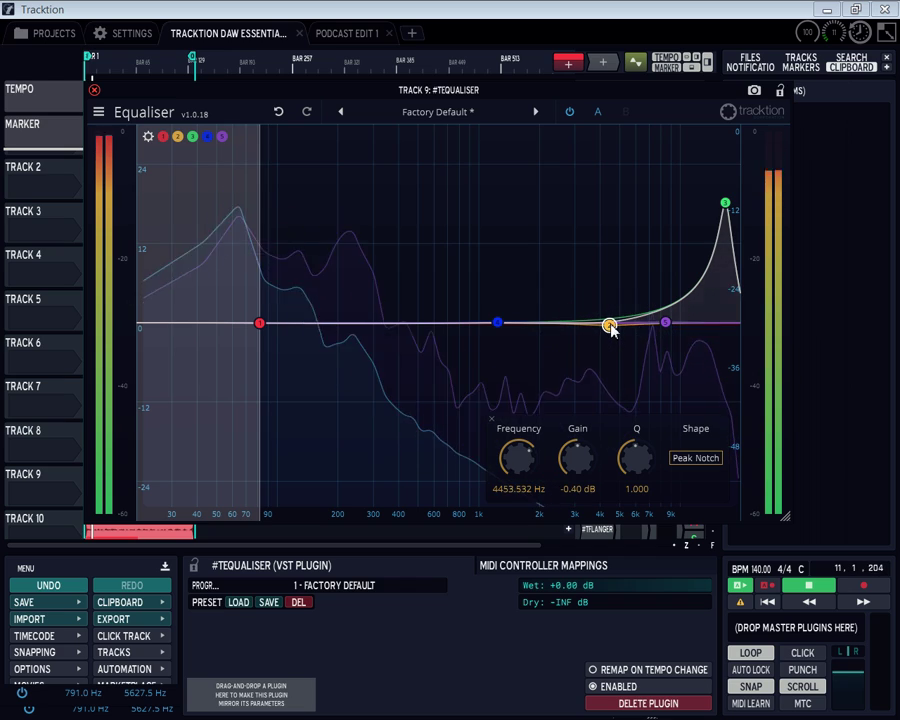
left_click(725, 204)
key("Delete")
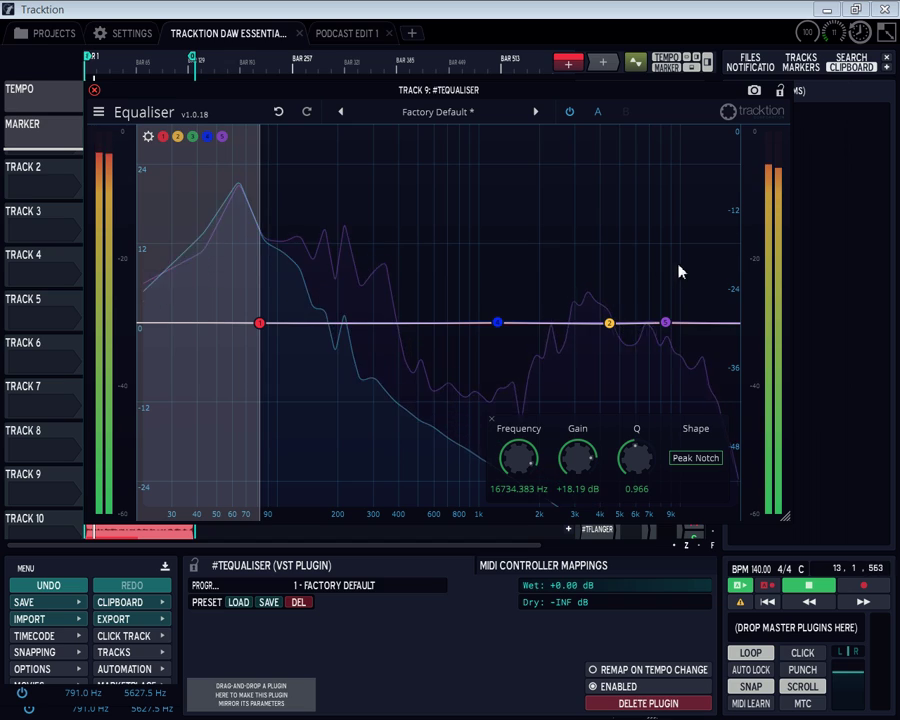
Step: Change band 1's shape to Peak Notch and raise Track 9's volume to -2.88 dB
left_click(260, 324)
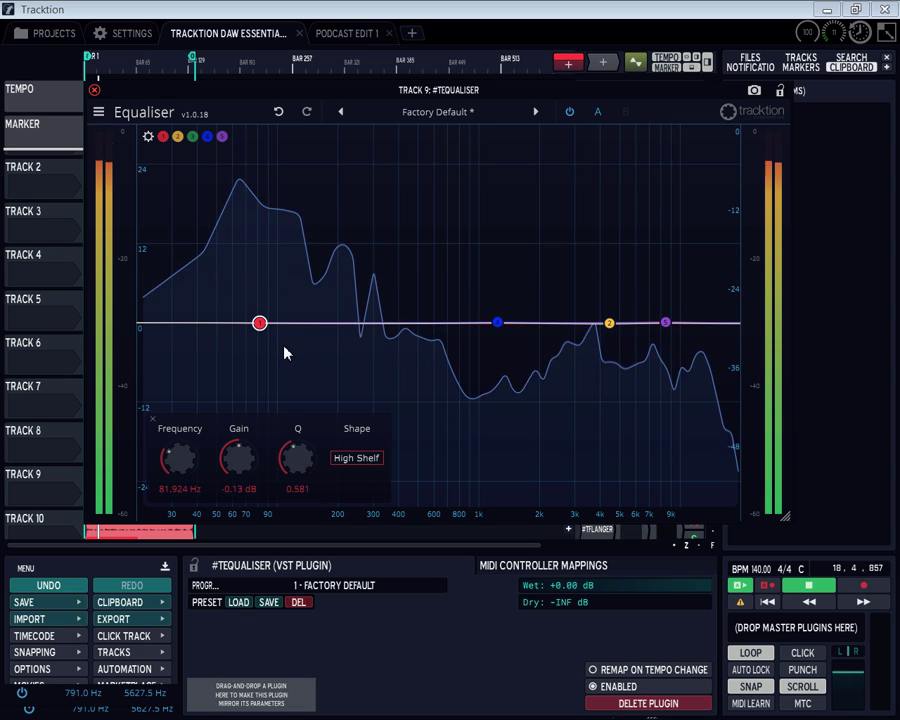
left_click(390, 395)
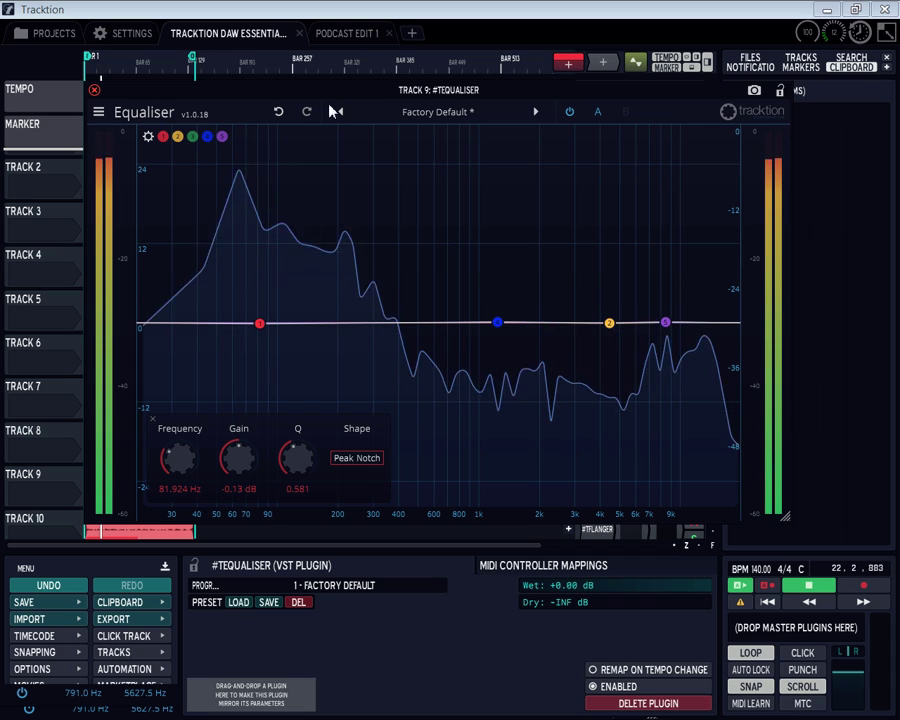
left_click_drag(373, 89, 319, 560)
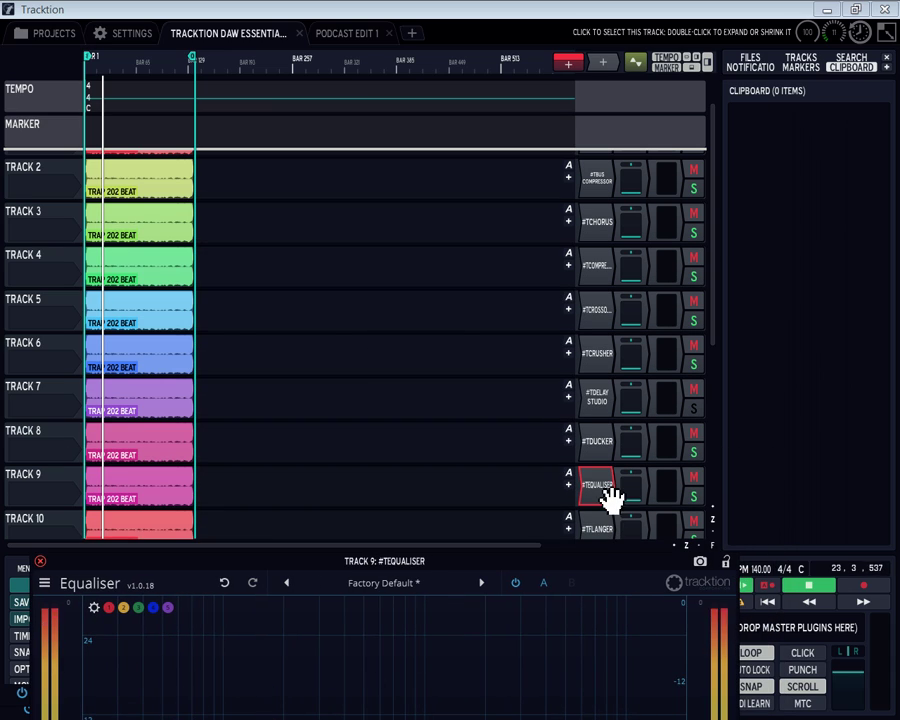
left_click_drag(631, 489, 636, 364)
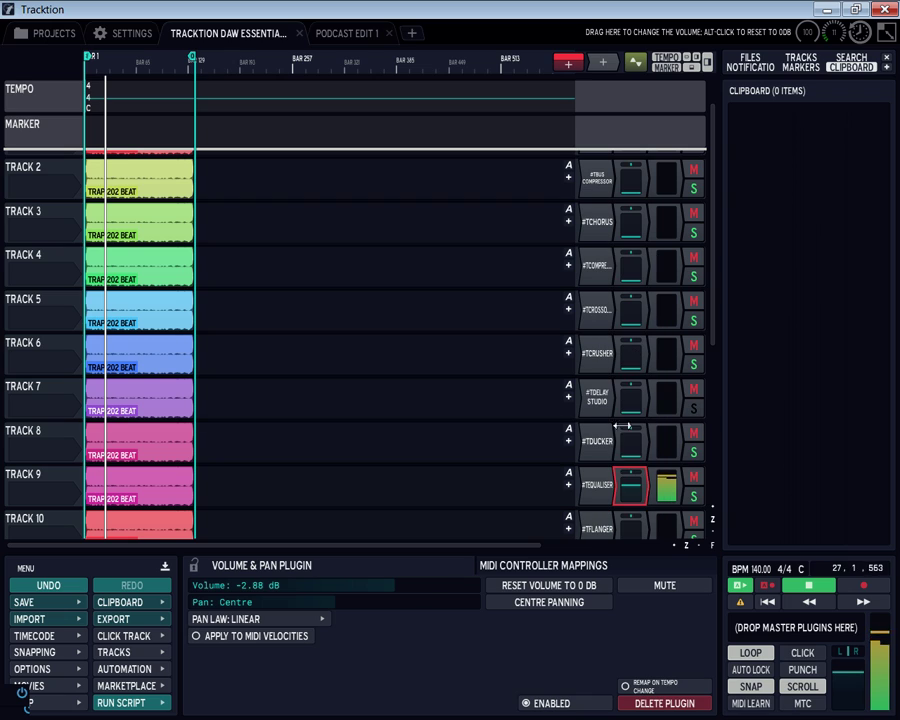
Step: Reopen Track 9's Equaliser, sweep band 1 across the spectrum to about 123 Hz near 0 dB, and close the plugin
double_click(603, 484)
left_click_drag(353, 80, 555, 151)
left_click_drag(258, 384, 577, 382)
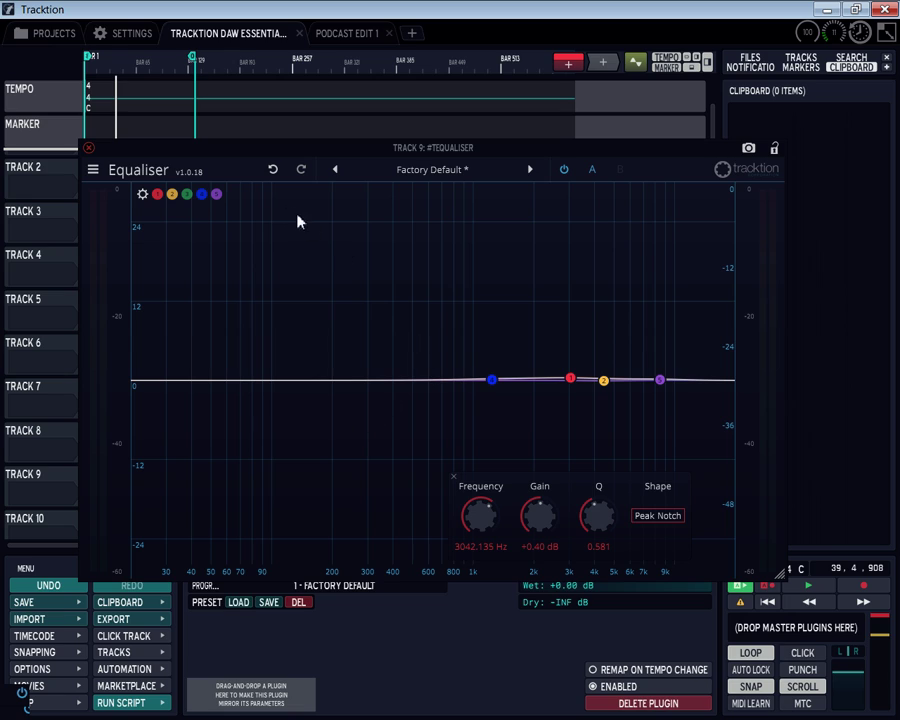
left_click_drag(210, 153, 150, 262)
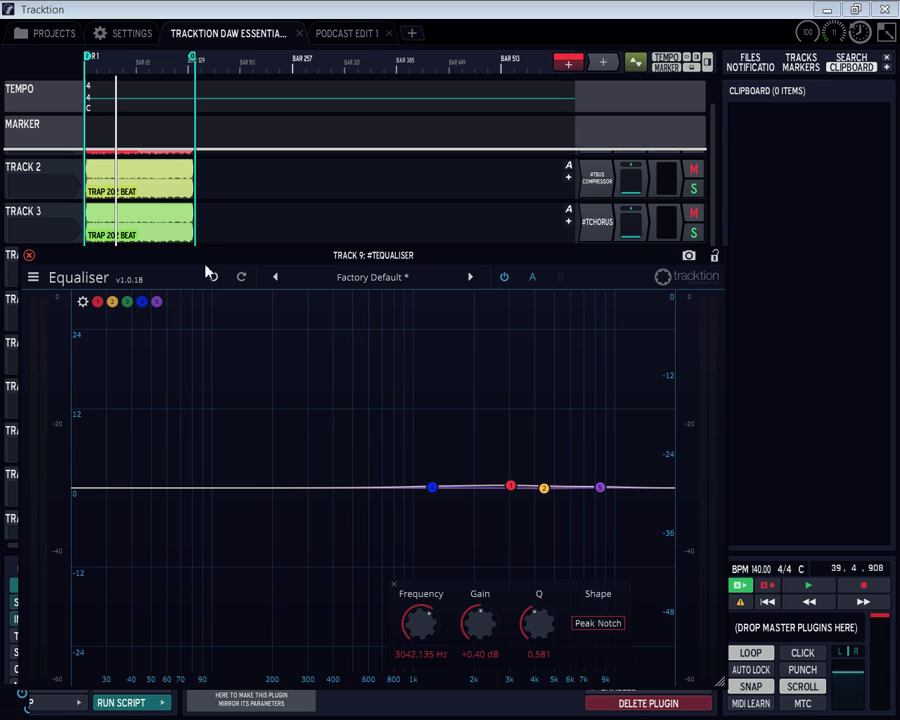
left_click_drag(241, 253, 298, 103)
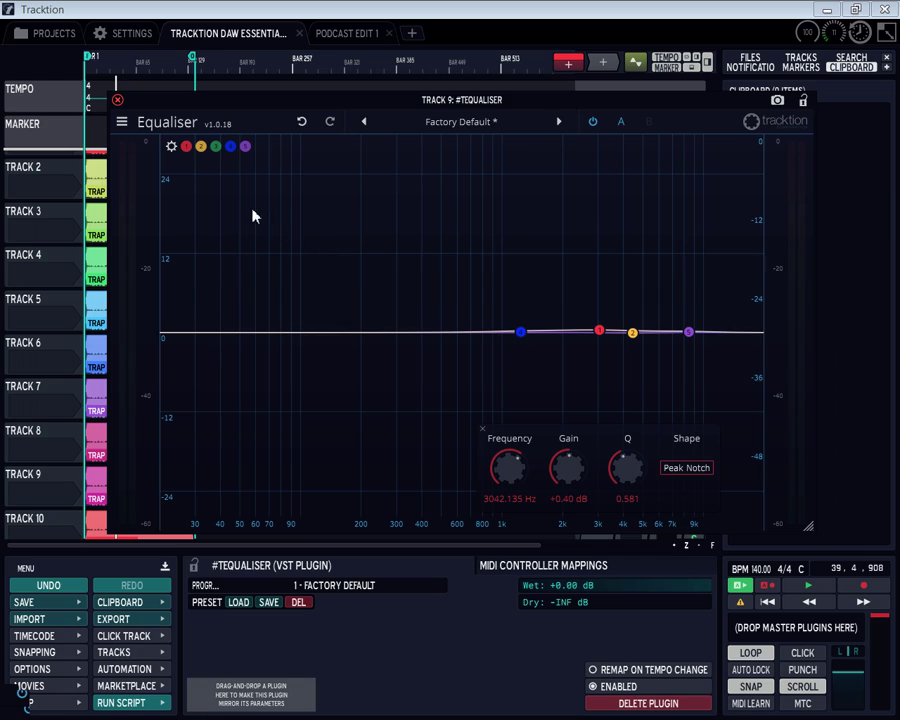
left_click_drag(598, 332, 318, 334)
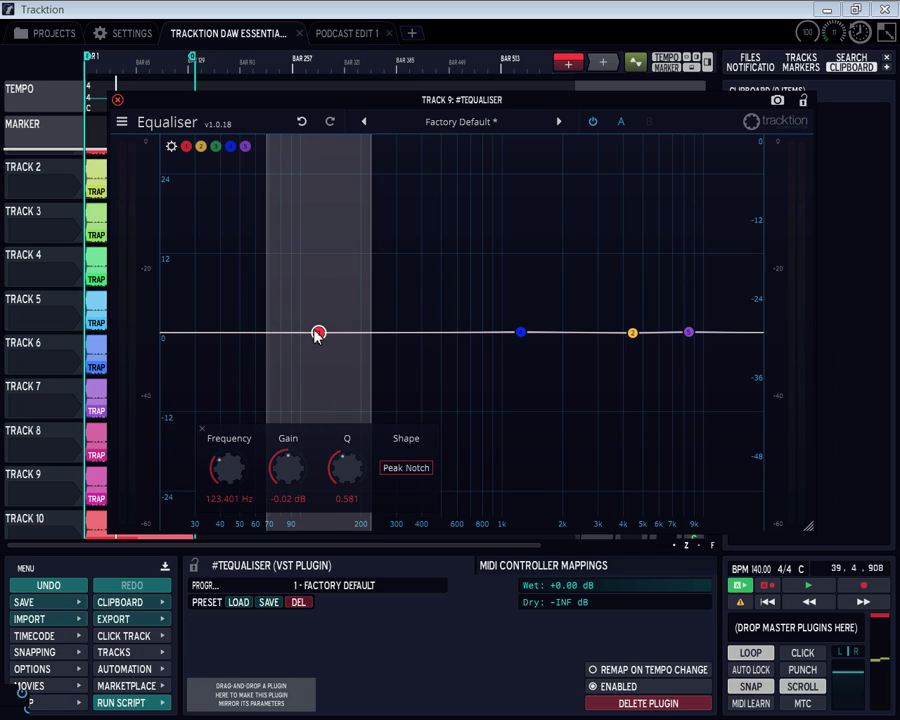
left_click(118, 101)
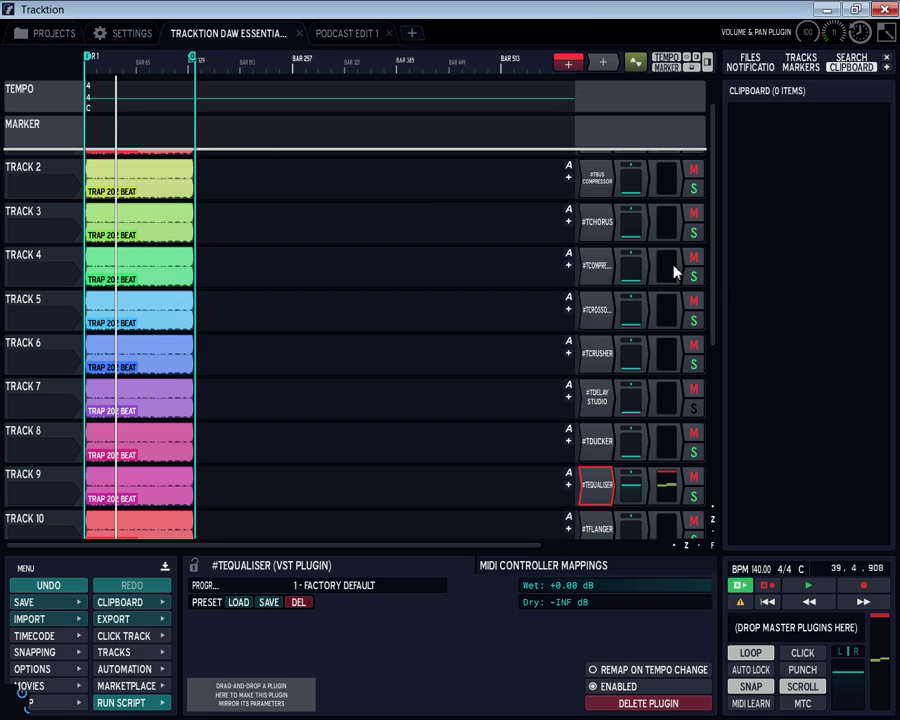
Step: Fade Track 9's volume down to -INF dB, raise Track 10's volume to -3.10 dB, and start playback
left_click_drag(710, 346, 710, 414)
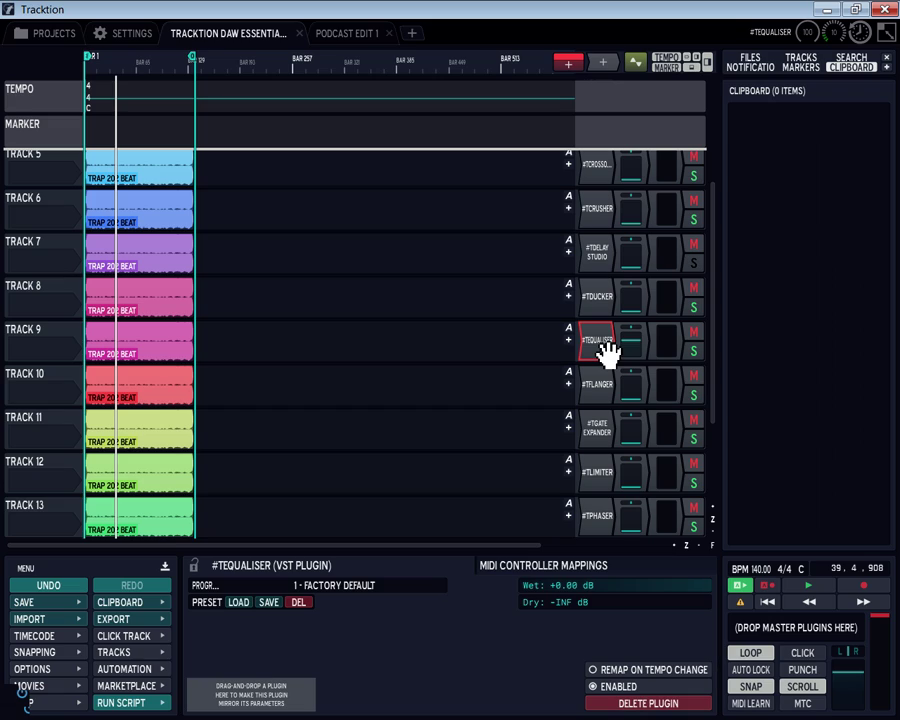
double_click(603, 380)
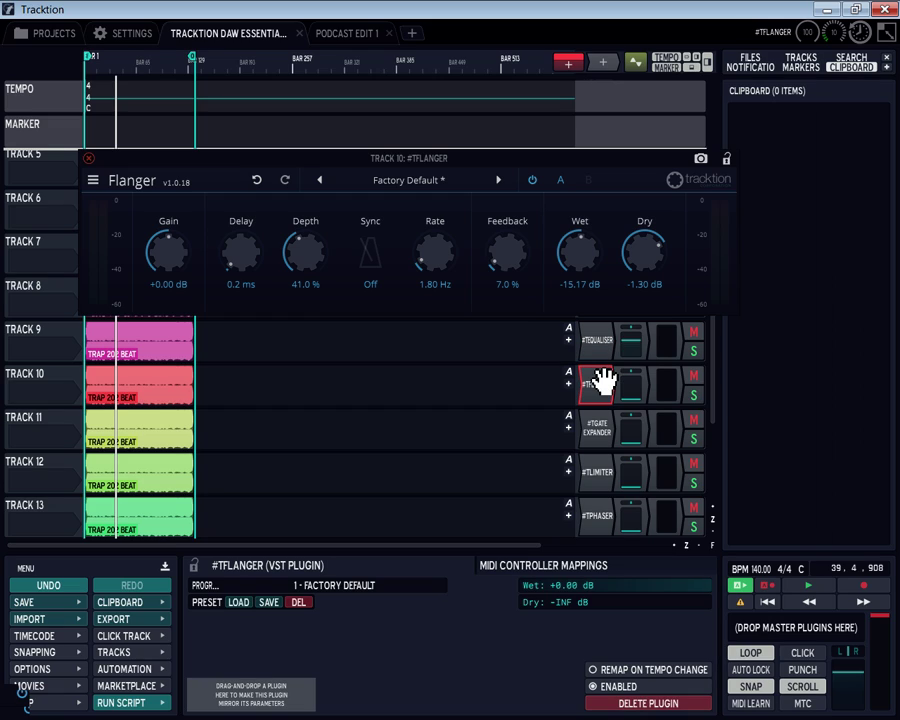
left_click_drag(635, 343, 640, 612)
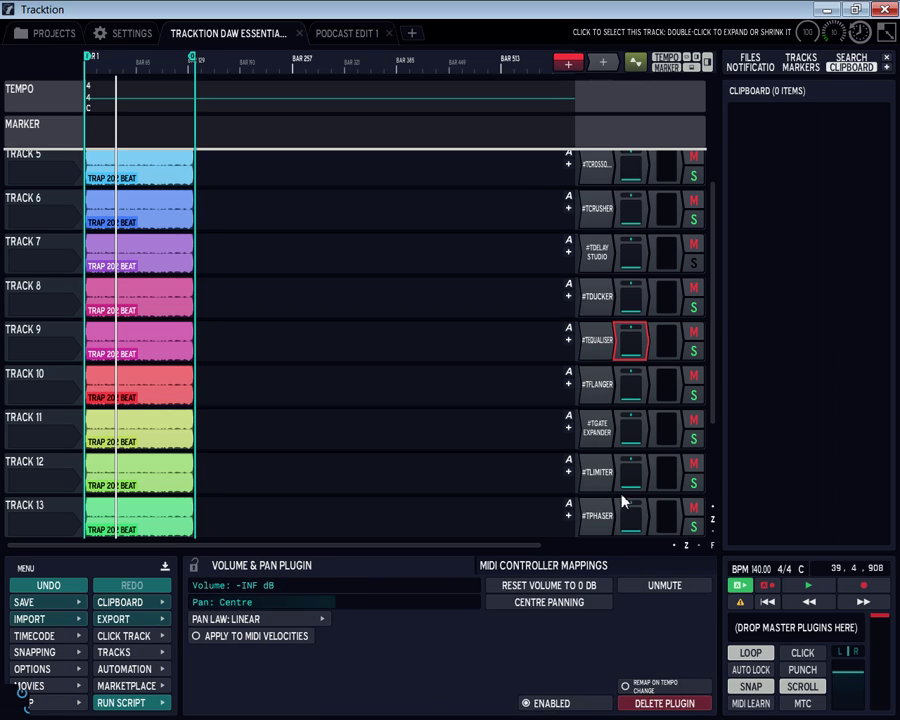
left_click_drag(626, 428, 631, 380)
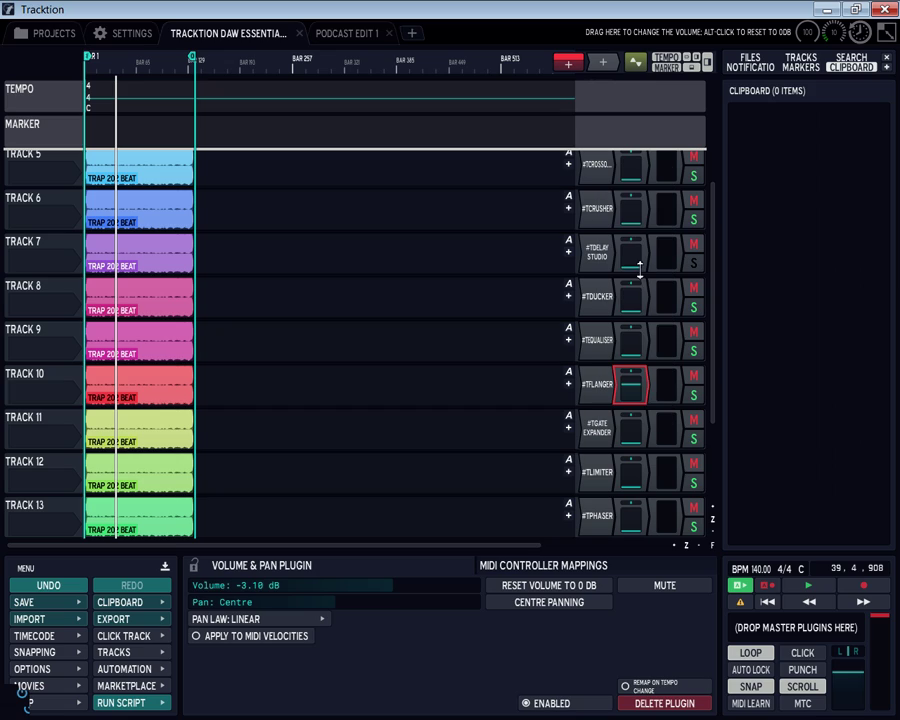
left_click(808, 586)
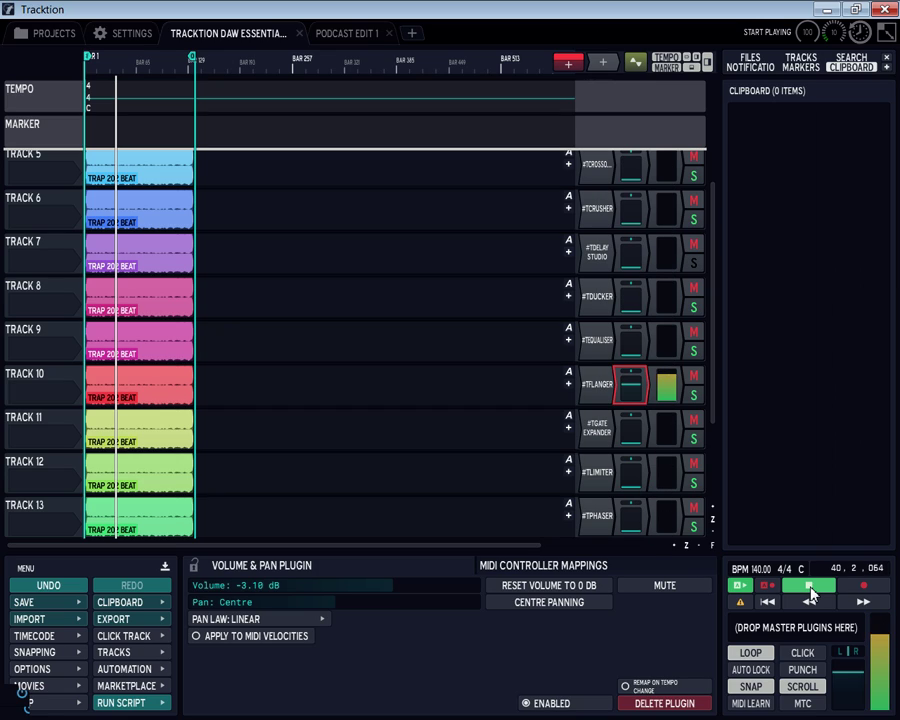
Step: Open Track 10's Flanger and set Dry to -INF dB, Wet to -11.63 dB and Feedback to 34.0 %
double_click(596, 388)
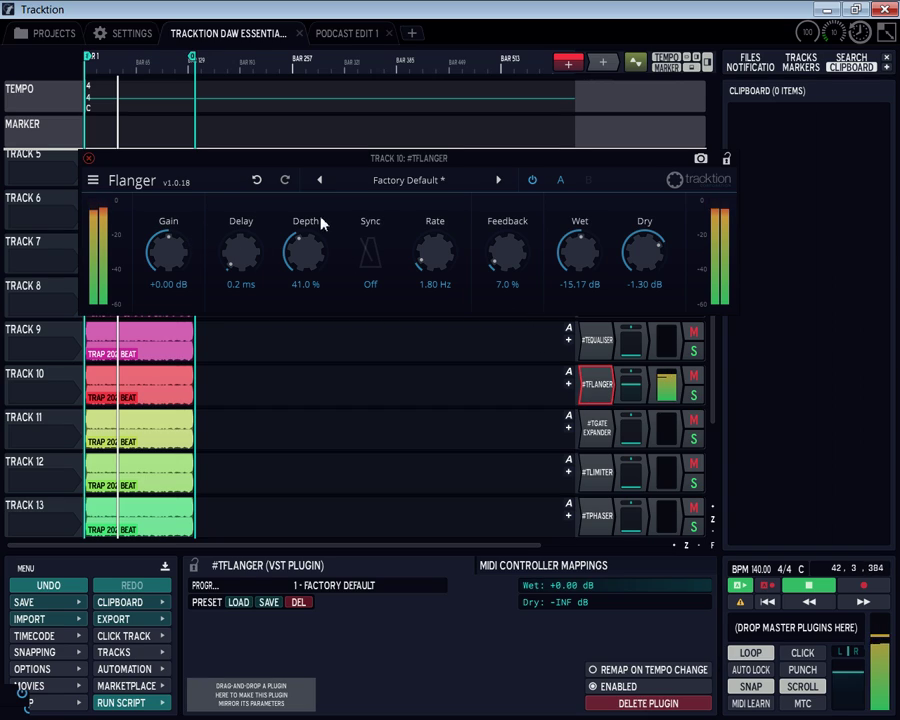
left_click_drag(641, 247, 636, 360)
mouse_move(578, 258)
left_mouse_down()
mouse_move(581, 243)
mouse_move(576, 254)
left_mouse_up()
left_click_drag(489, 260, 502, 229)
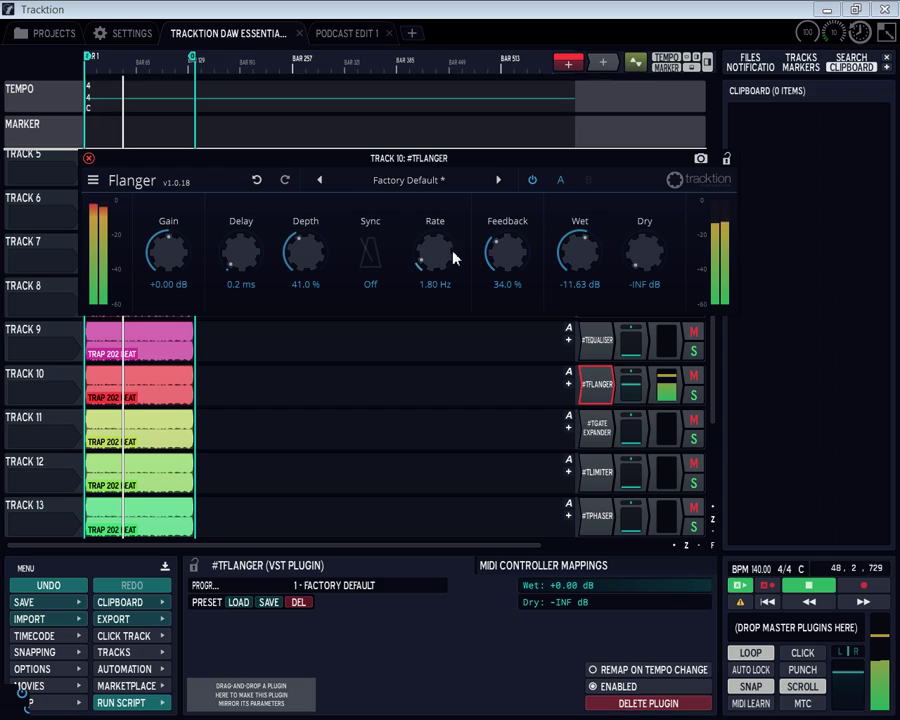
Step: Set the Flanger's Depth to 85.5 %, Delay to 1.7 ms and Dry to -0.22 dB
left_click_drag(299, 246, 319, 184)
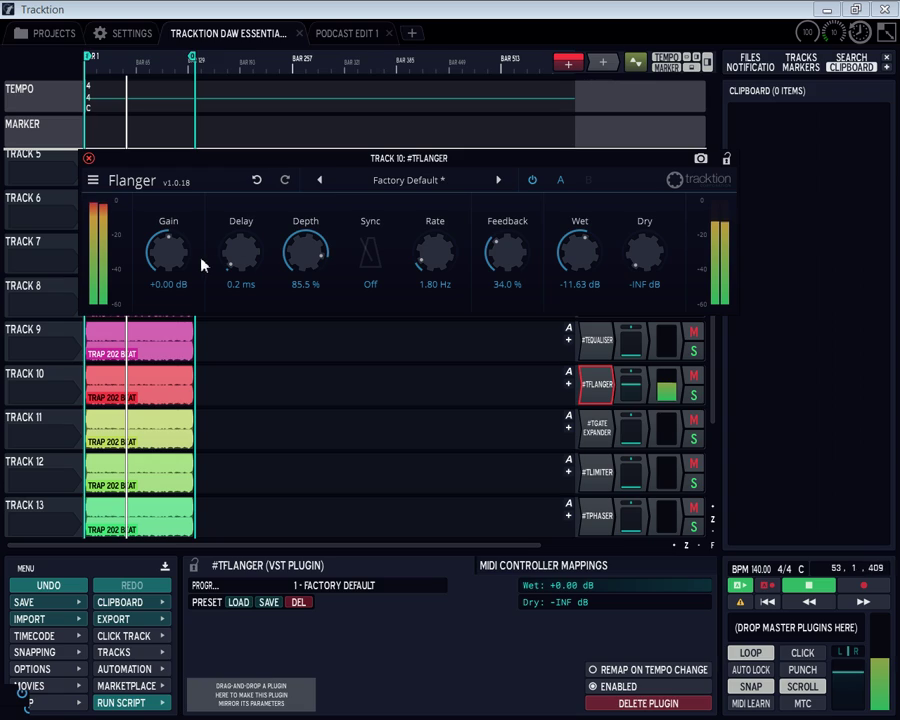
left_click_drag(238, 250, 241, 237)
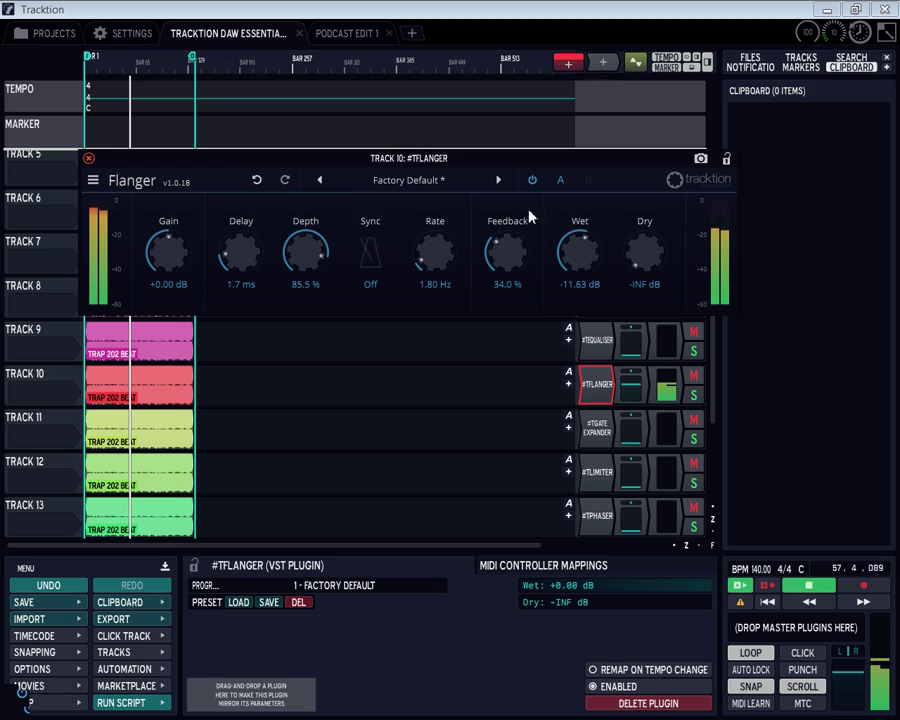
left_click_drag(632, 249, 660, 147)
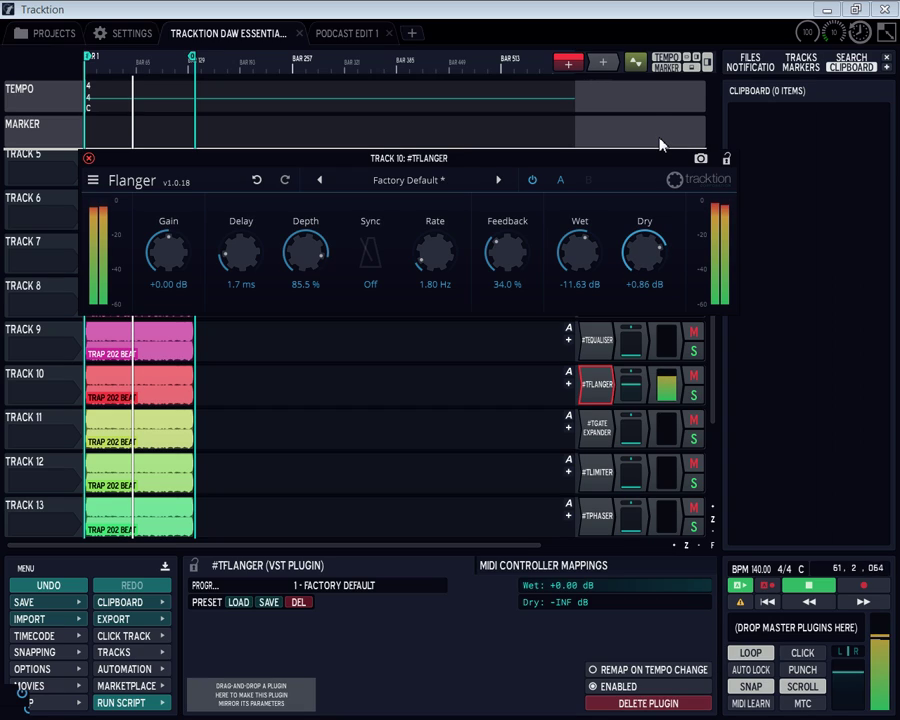
left_click_drag(660, 141, 660, 142)
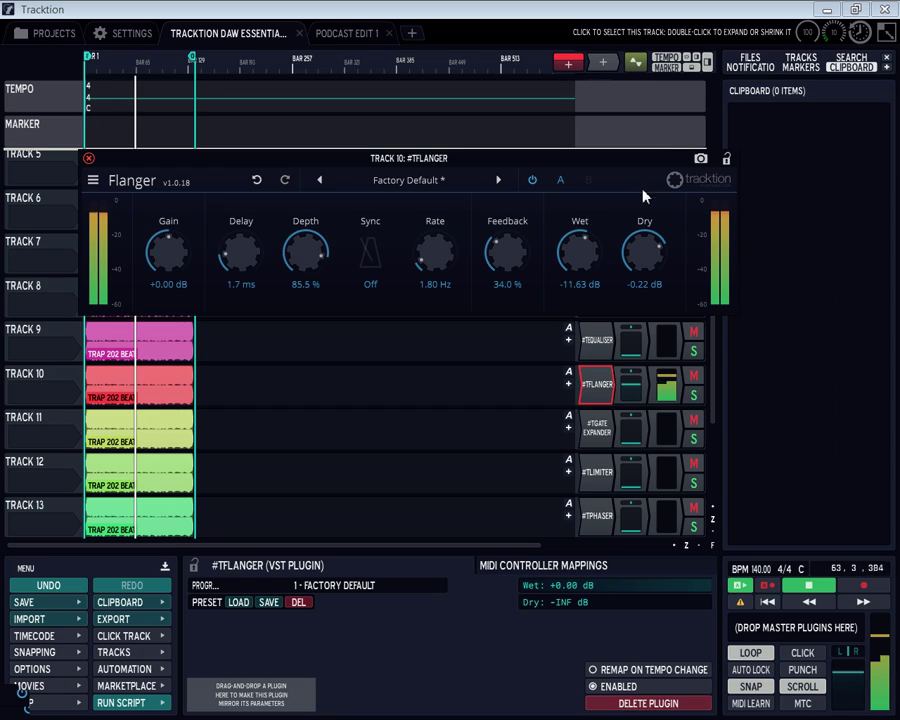
Step: Bypass and re-enable the Flanger to compare the sound, and fade Track 10's volume down to -INF dB
left_click(600, 385)
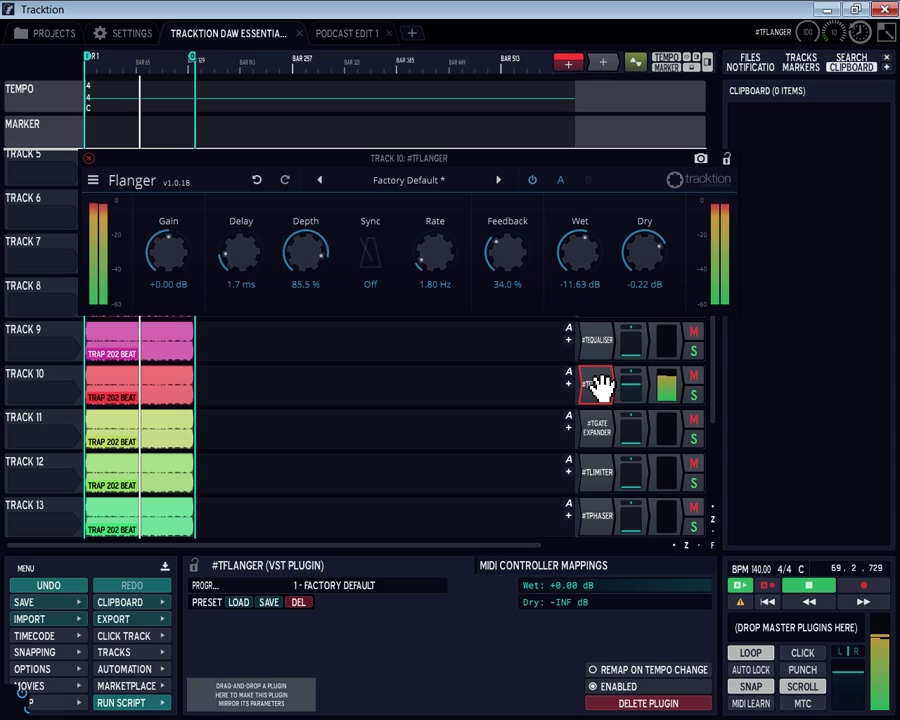
left_click(600, 385)
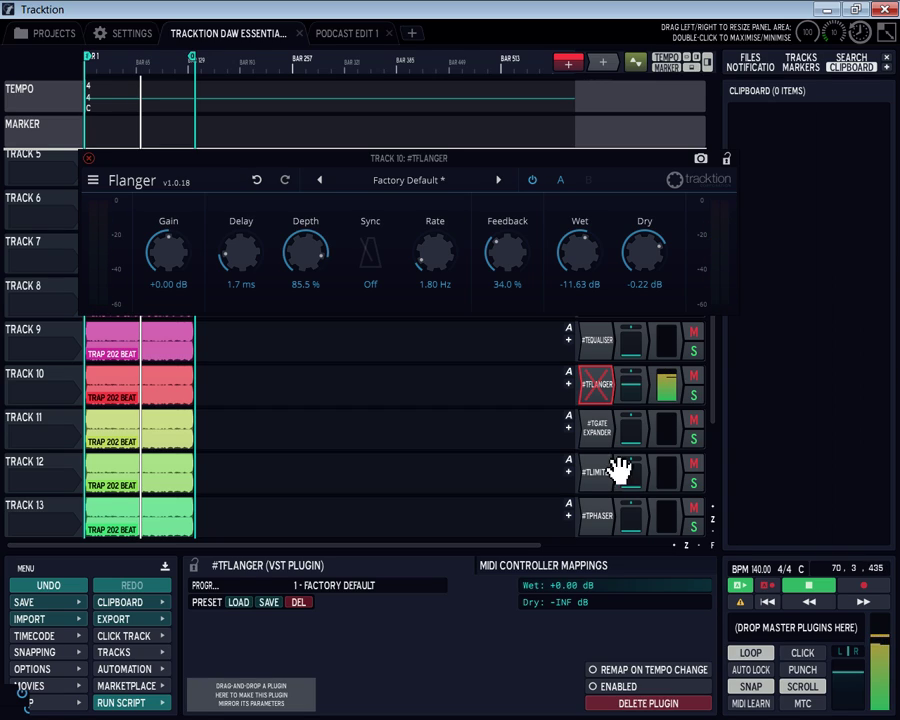
left_click(608, 384)
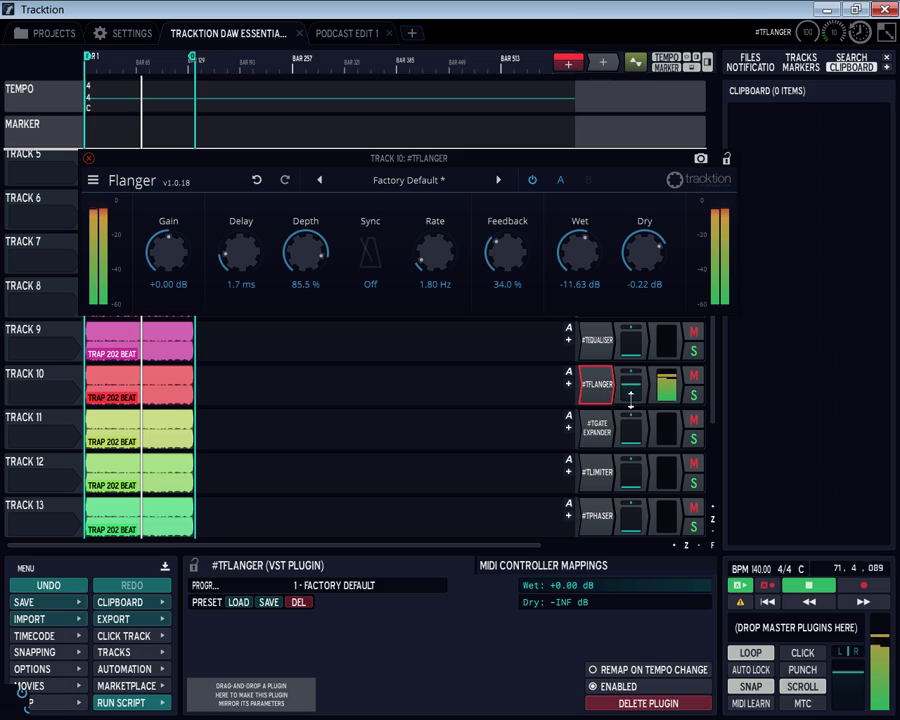
left_click_drag(630, 397, 637, 566)
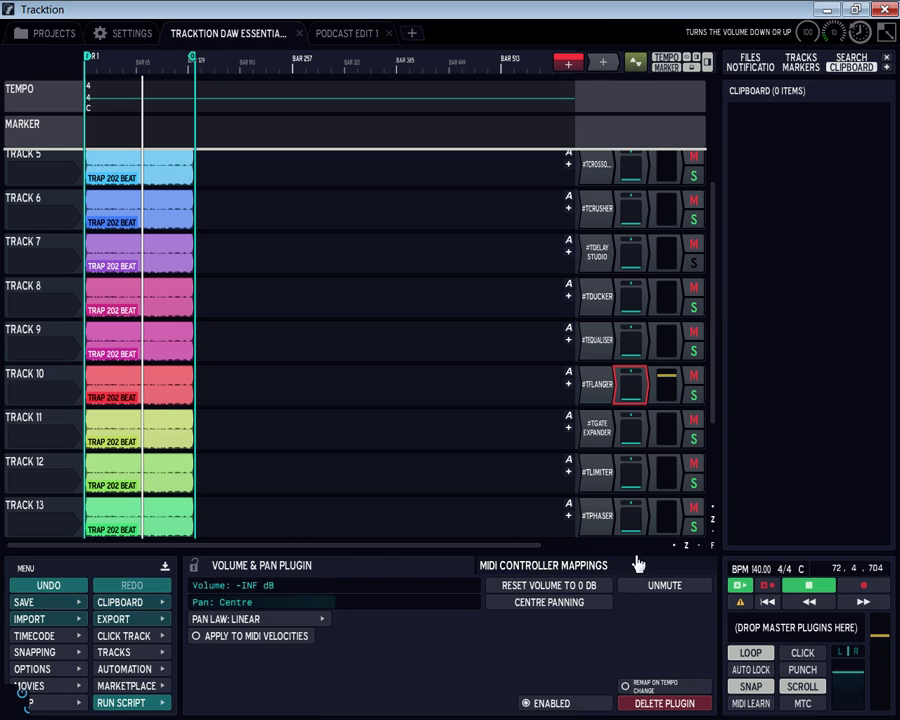
Step: Open Track 11's Gate/Expander, load the Factory Default preset, and move the plugin window lower over the arrangement
double_click(607, 430)
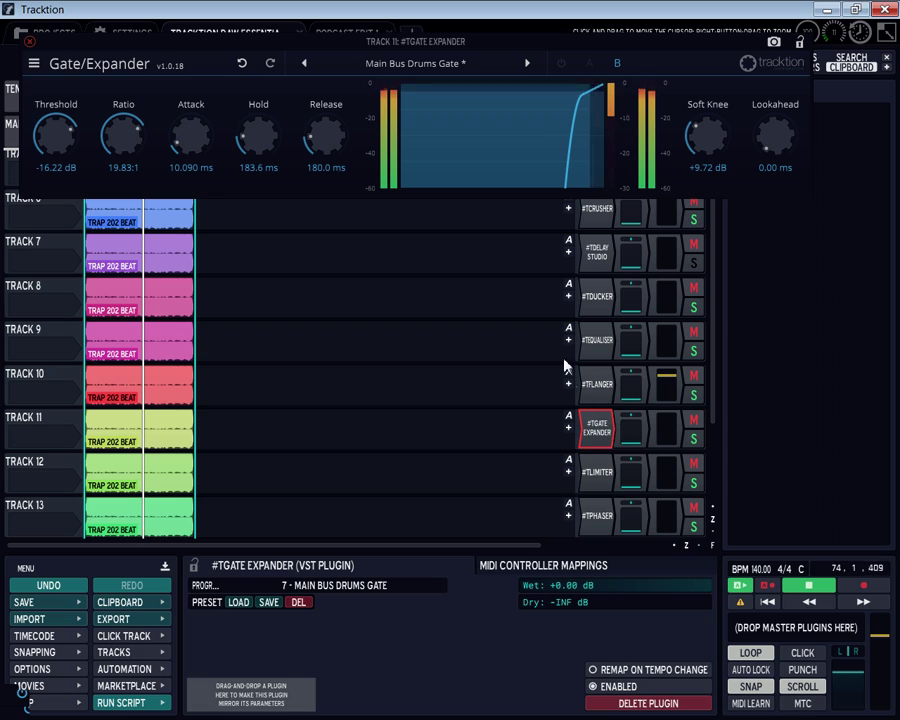
left_click(365, 63)
left_click(366, 94)
left_click_drag(336, 40, 335, 173)
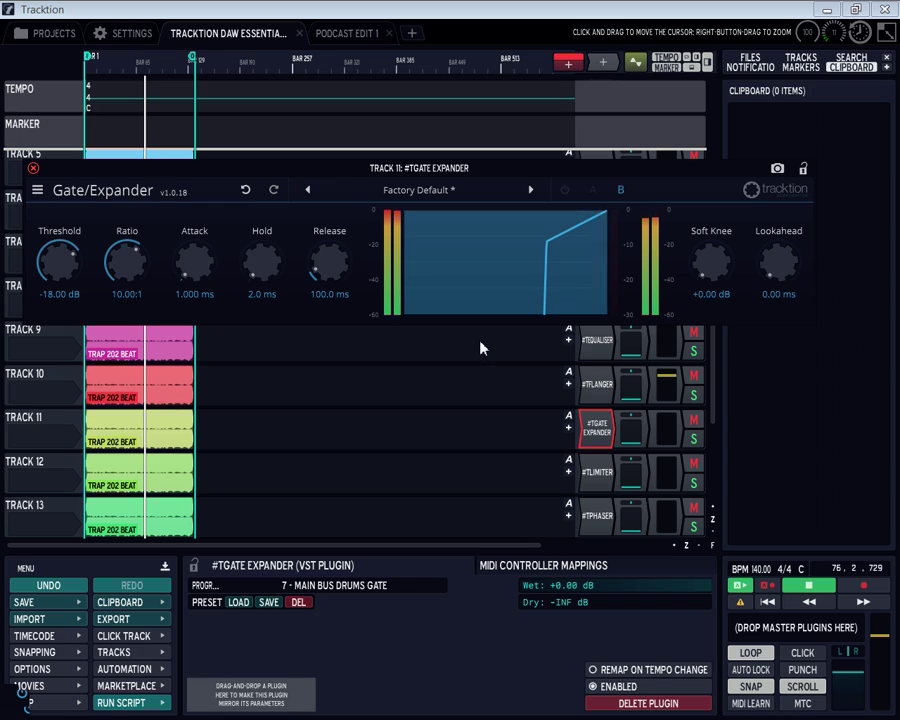
Step: Raise Track 11's volume to -3.43 dB and reopen its Gate/Expander
left_click(634, 420)
left_click_drag(634, 418, 649, 312)
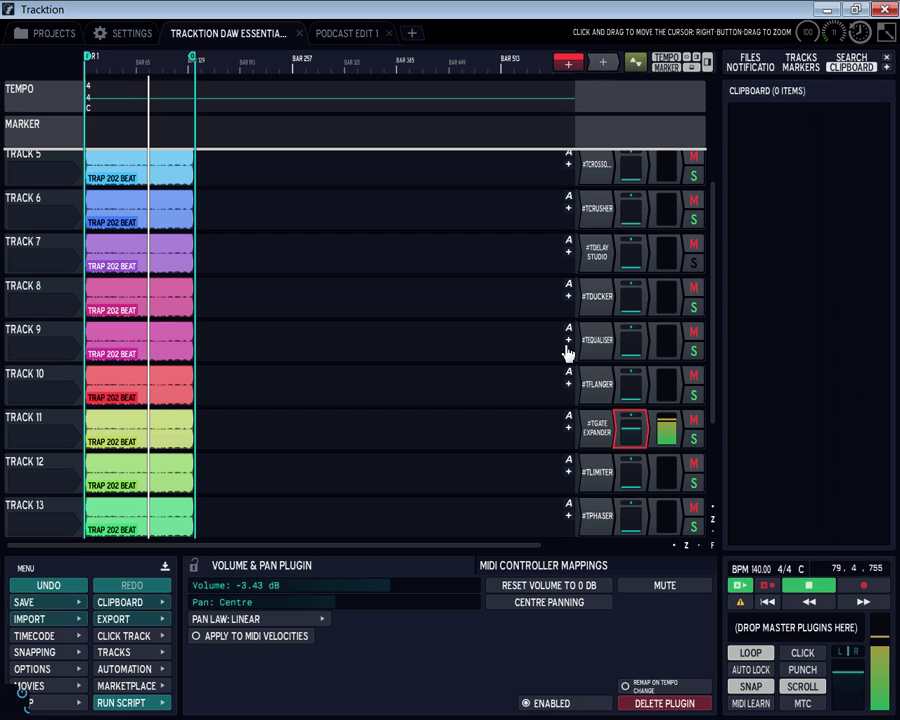
double_click(597, 428)
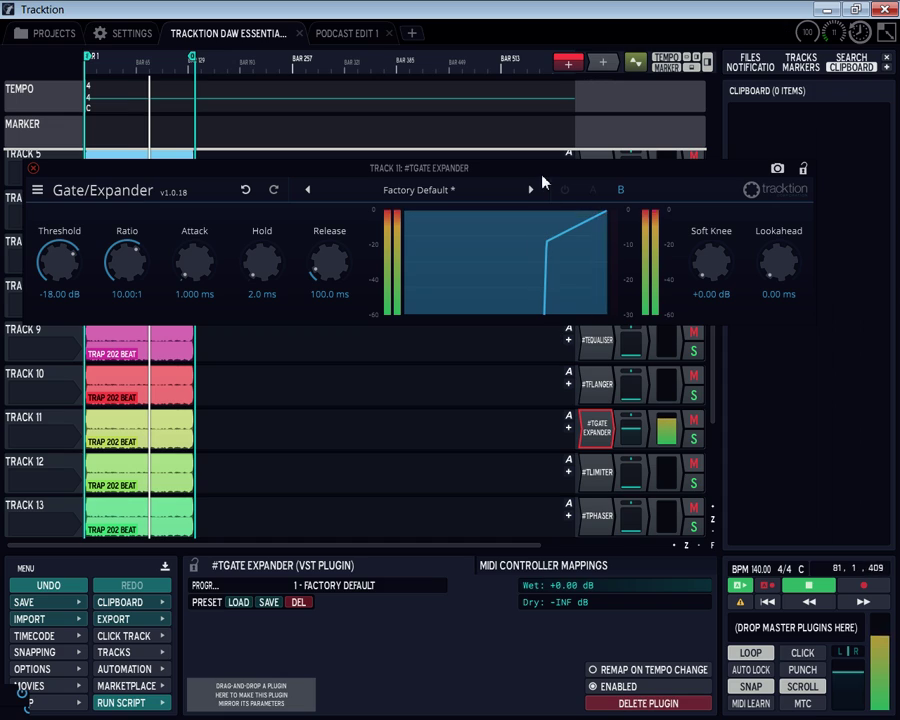
Step: Review the Gate/Expander's parameters in the repositioned window while the beat plays, and stop playback
left_click_drag(544, 168, 567, 175)
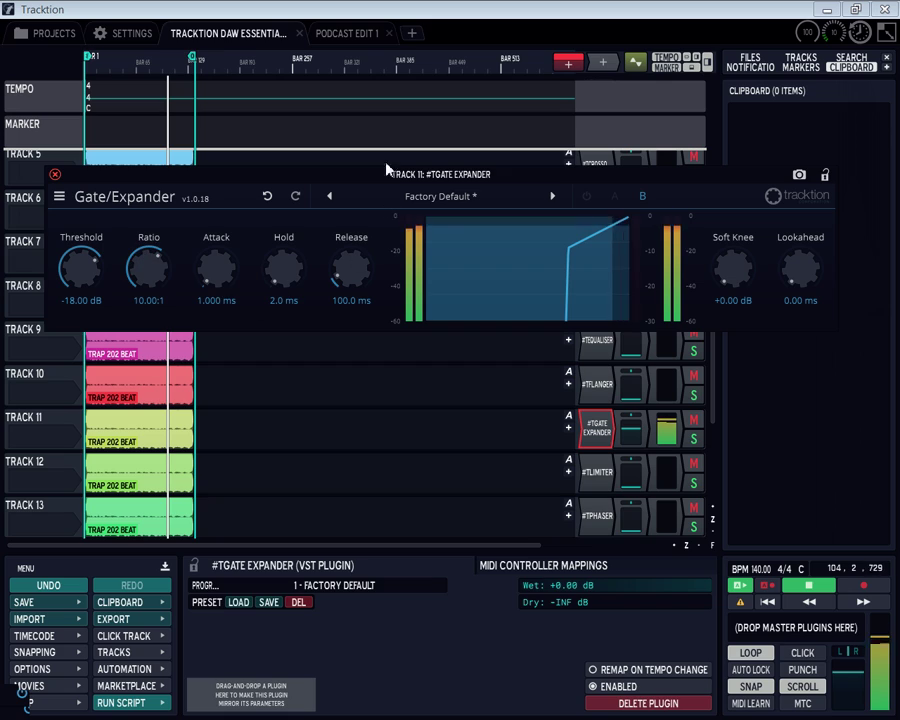
left_click_drag(372, 177, 377, 18)
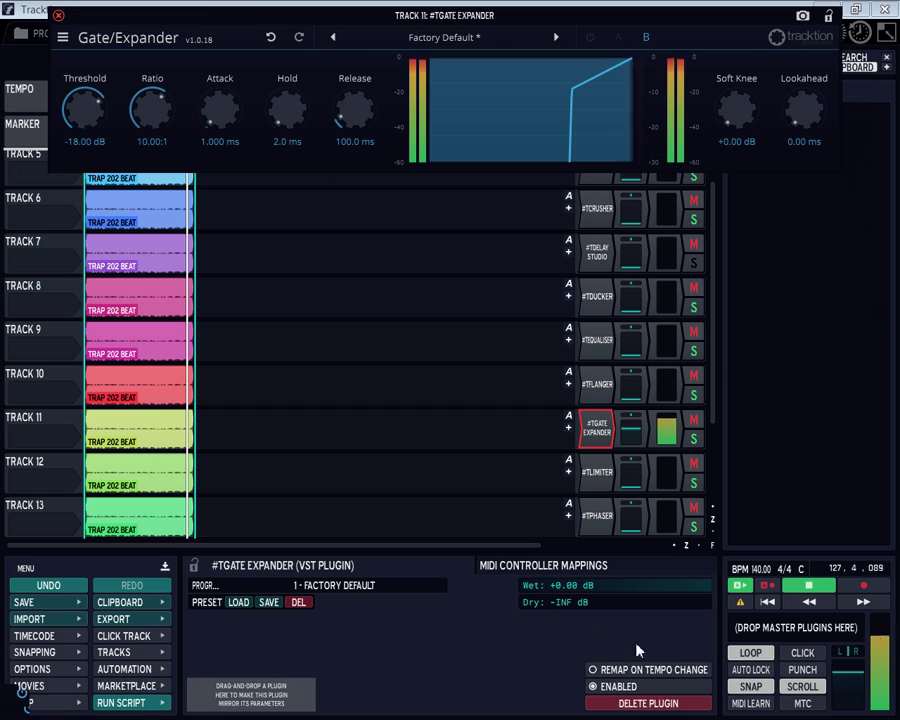
left_click(816, 590)
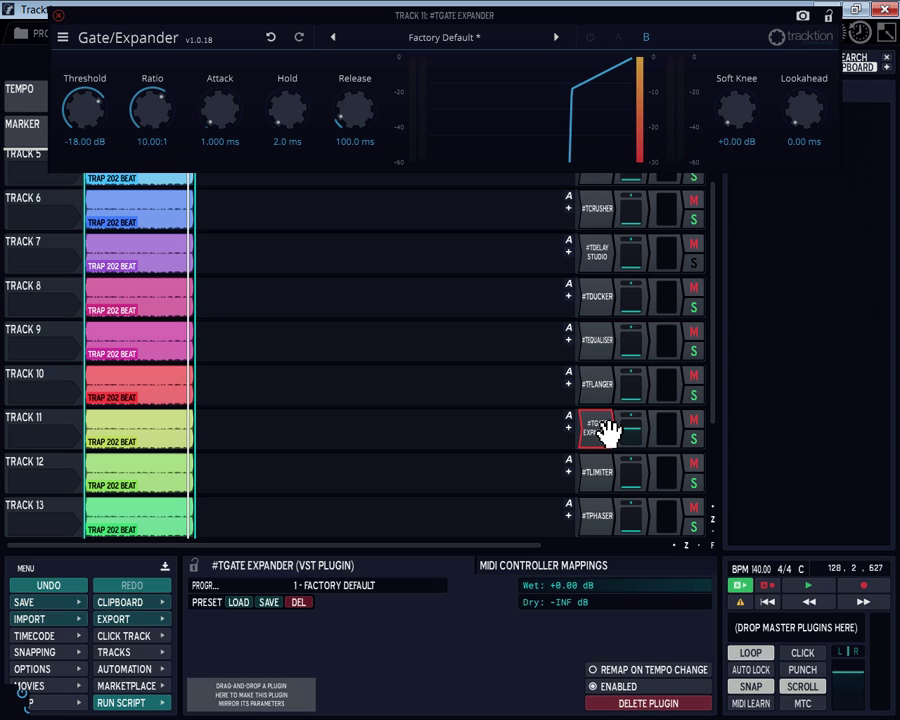
Step: Fade Track 11's volume down to -INF dB and open Track 12's Limiter
left_click(601, 472)
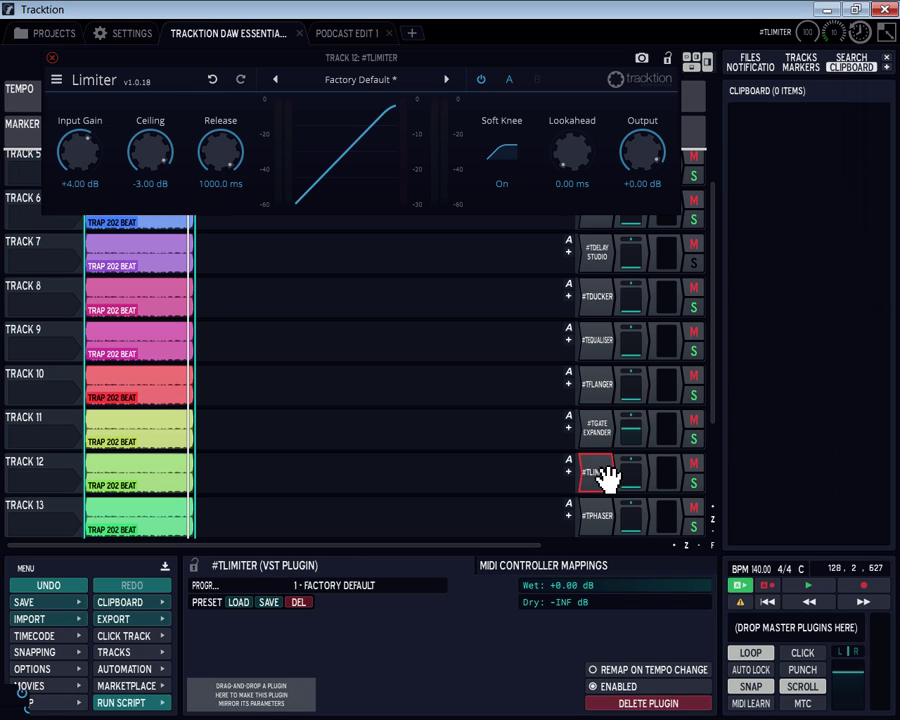
left_click_drag(632, 432, 630, 518)
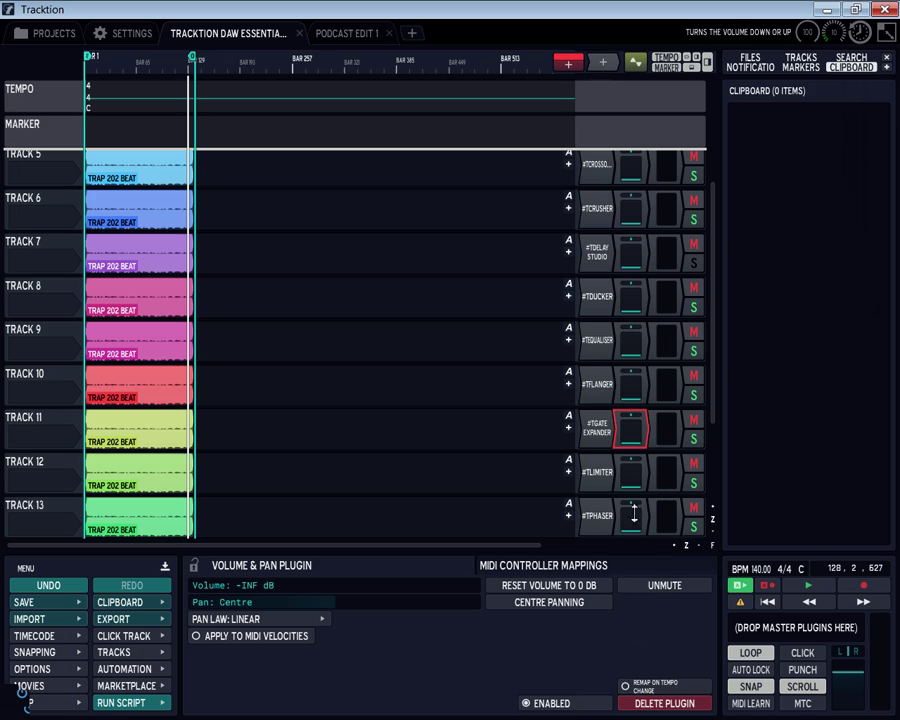
left_click(600, 474)
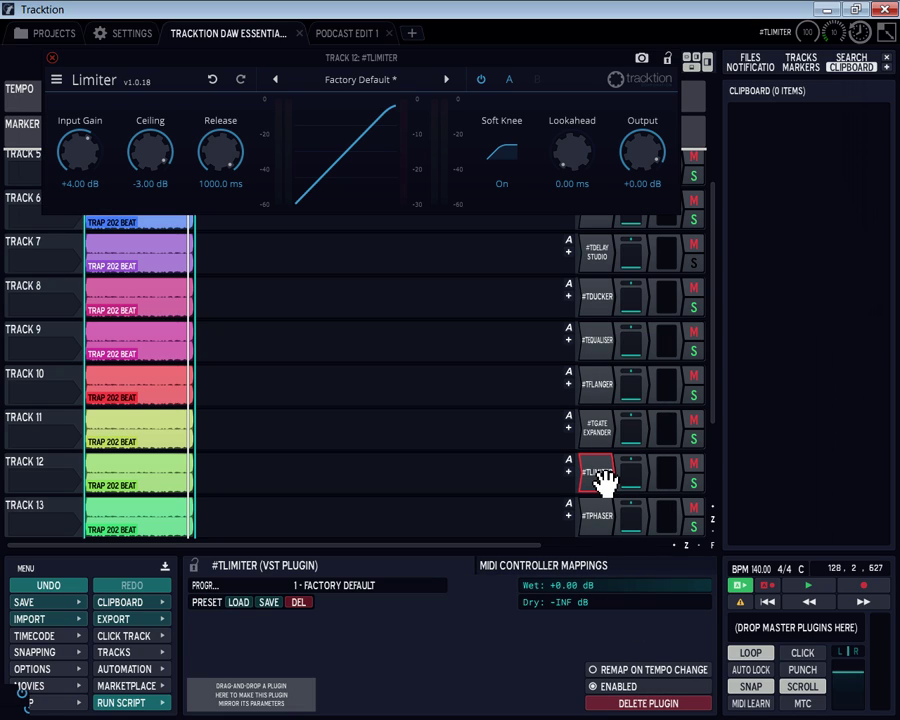
Step: Start playback, raise Track 12's volume to -3.10 dB, and reopen its Limiter
left_click(808, 585)
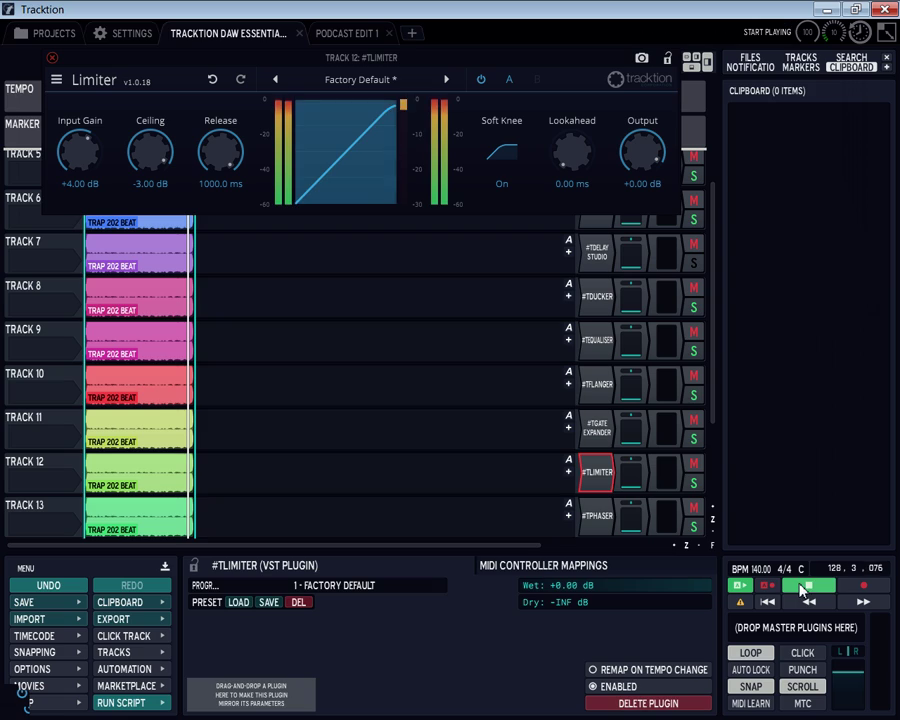
left_click_drag(632, 474, 645, 346)
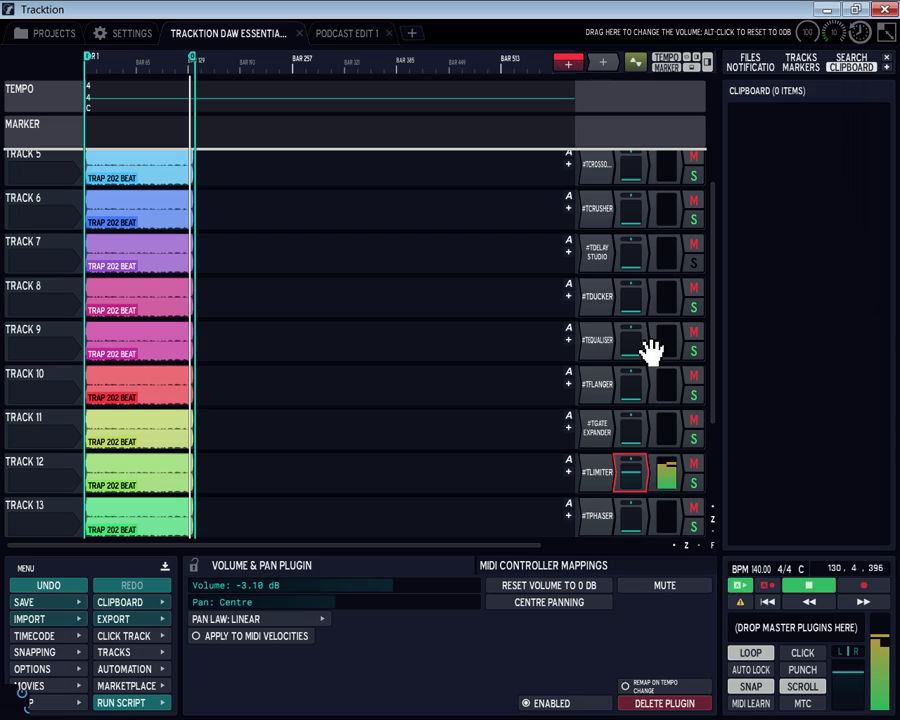
double_click(612, 480)
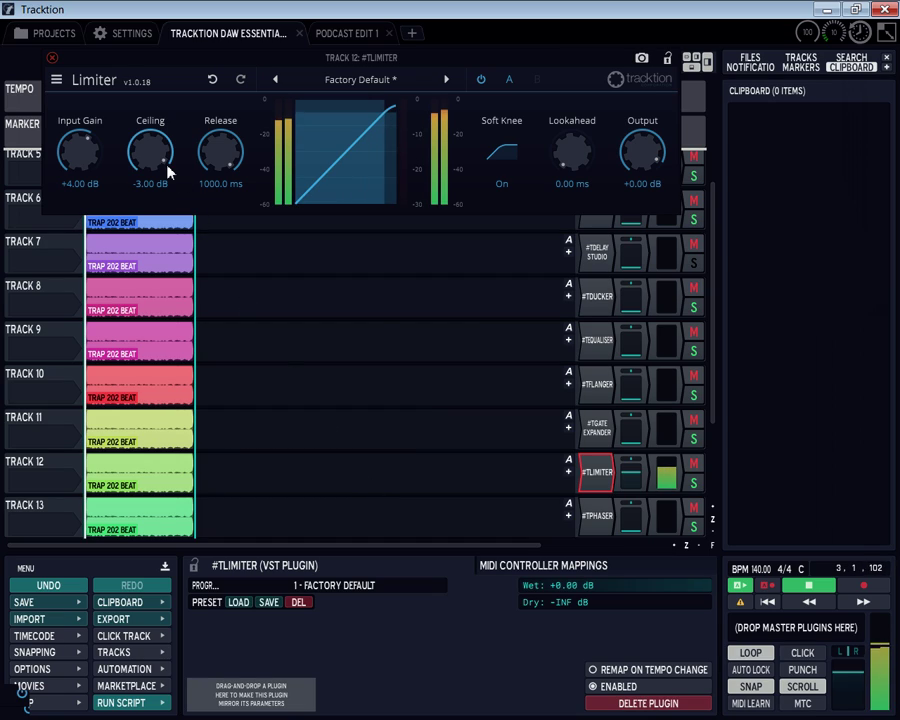
Step: Lower the Limiter's ceiling to -14.52 dB, raise it to -2.20 dB, and reset the output to 0 dB after nudging it
left_click_drag(153, 157, 182, 241)
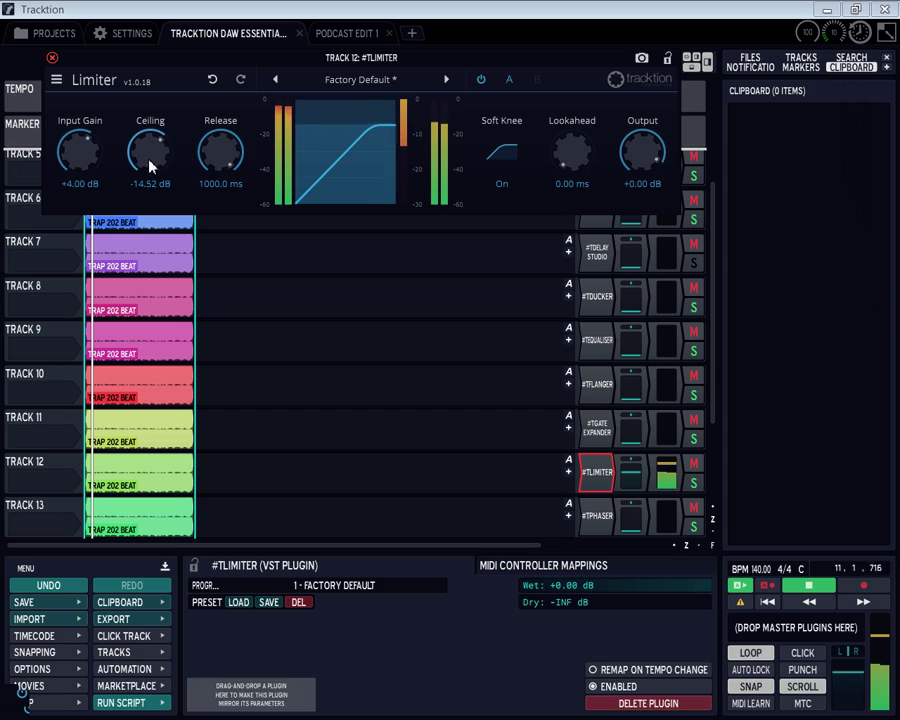
left_click_drag(149, 159, 147, 105)
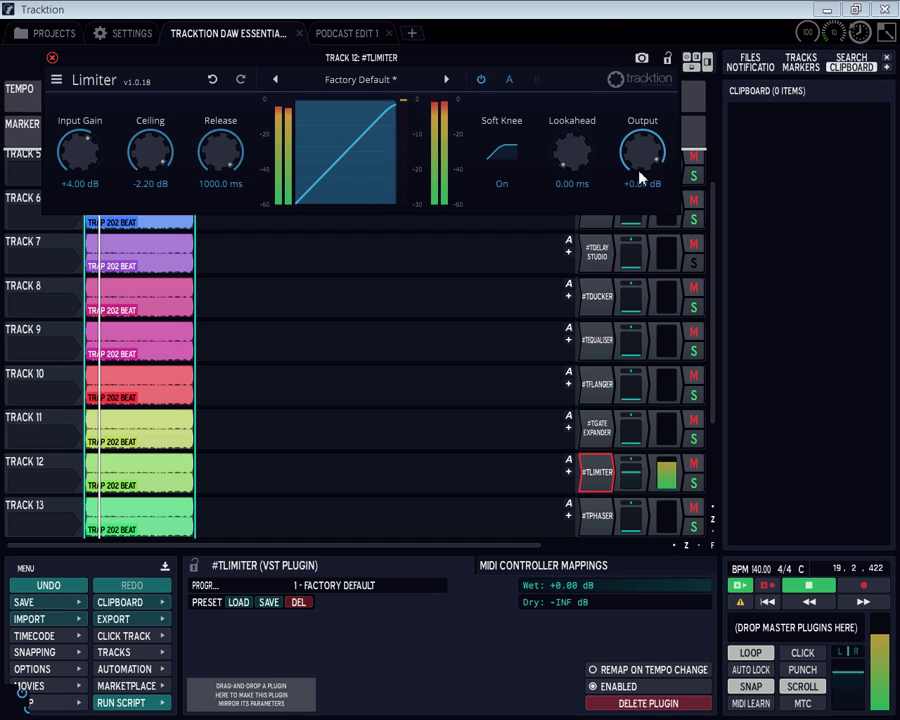
left_click_drag(640, 167, 640, 166)
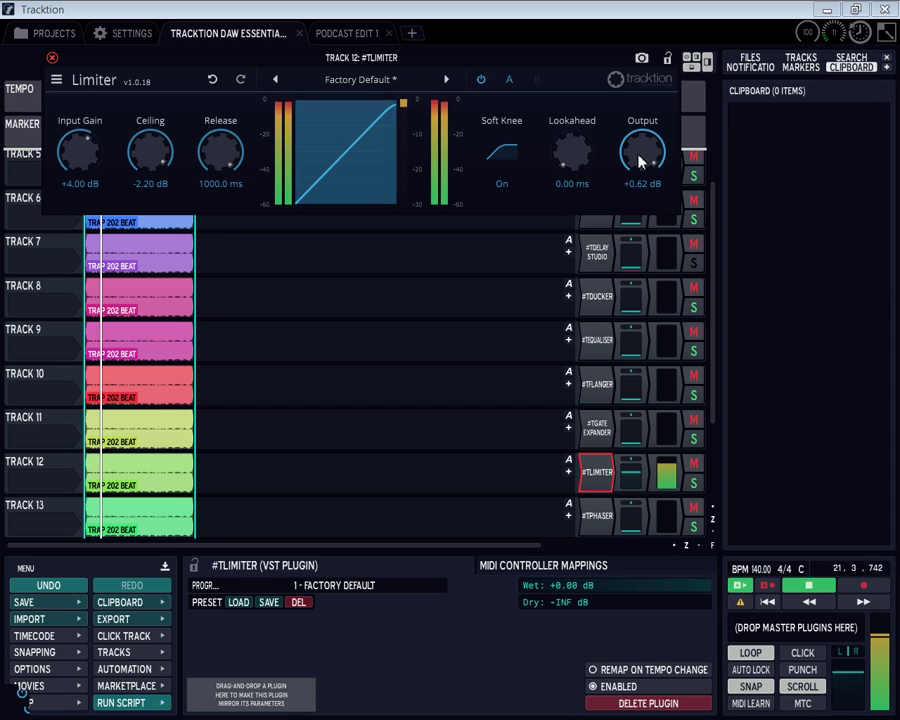
left_click_drag(640, 160, 641, 193)
left_click(641, 187)
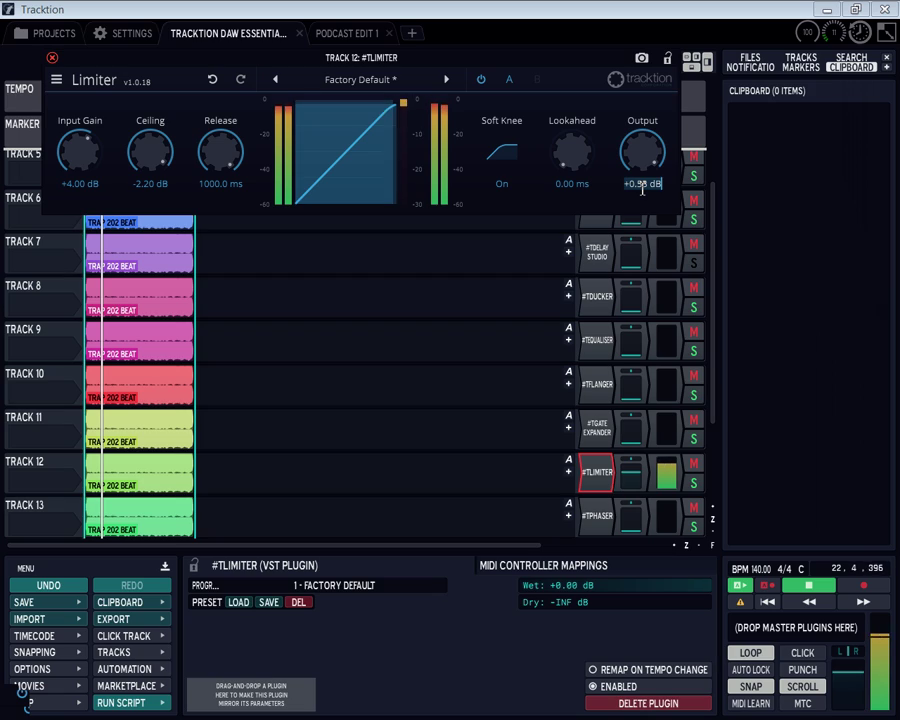
key("BackSpace")
type("0")
key("Return")
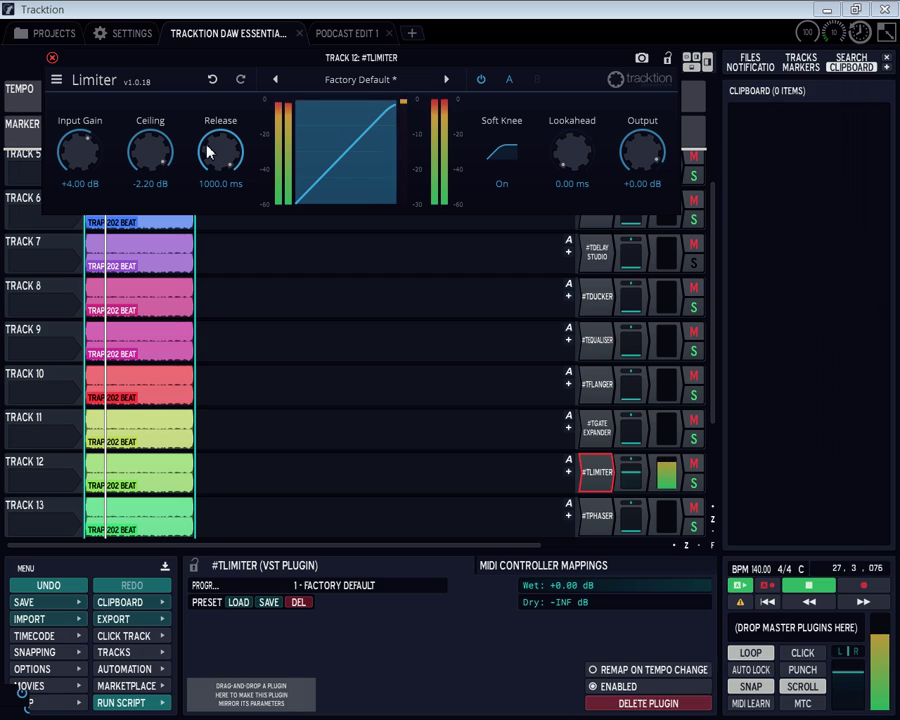
Step: Sweep the Limiter's input gain down to -14.72 dB and set its ceiling to -3.04 dB
left_click_drag(76, 155, 77, 142)
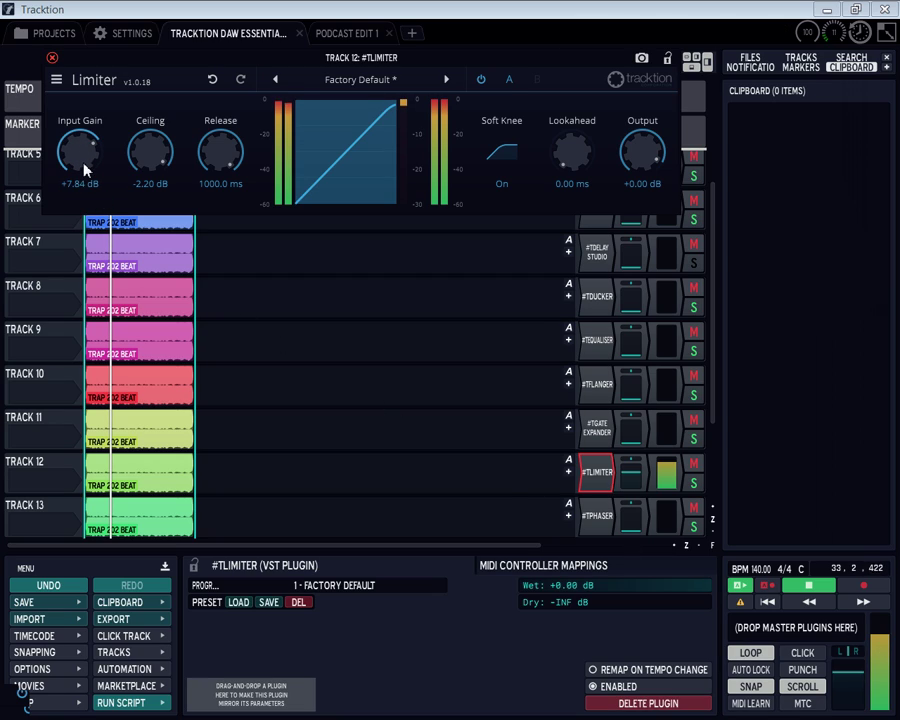
left_click_drag(85, 170, 62, 136)
double_click(144, 165)
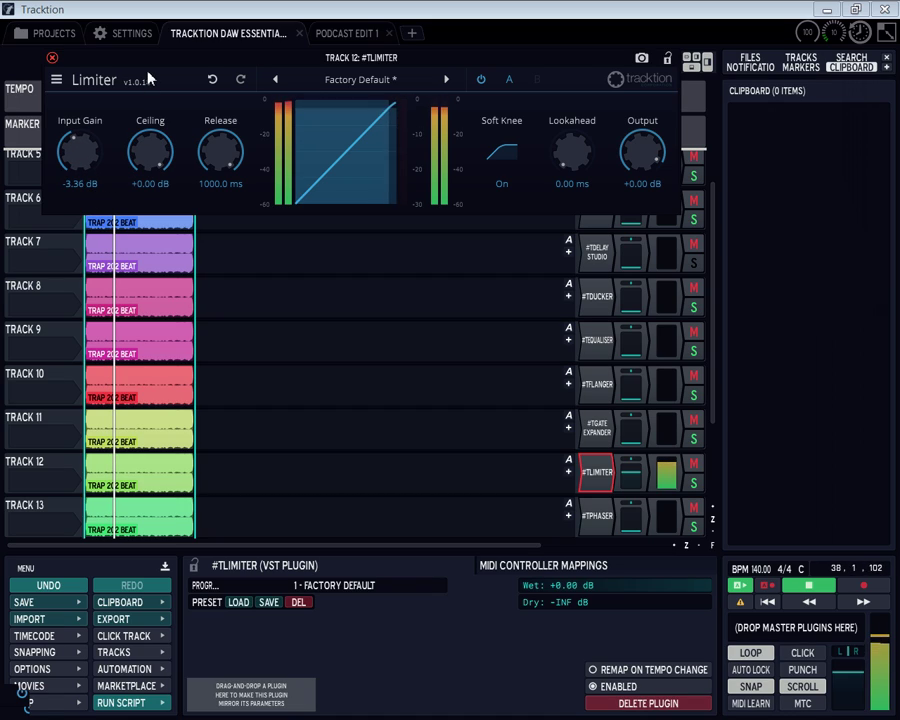
left_click_drag(40, 108, 86, 212)
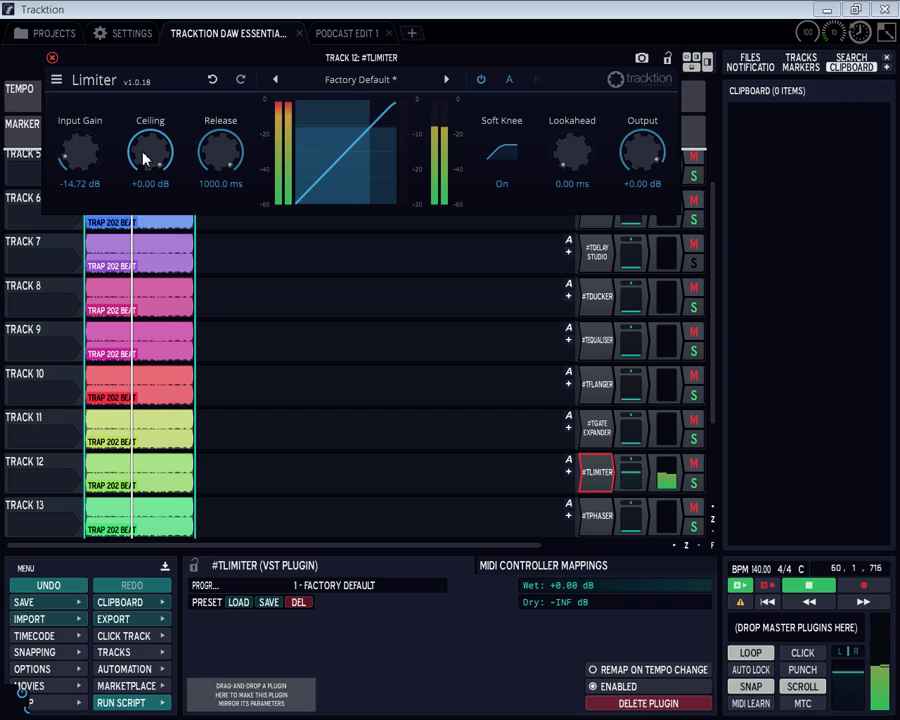
left_click_drag(144, 156, 145, 176)
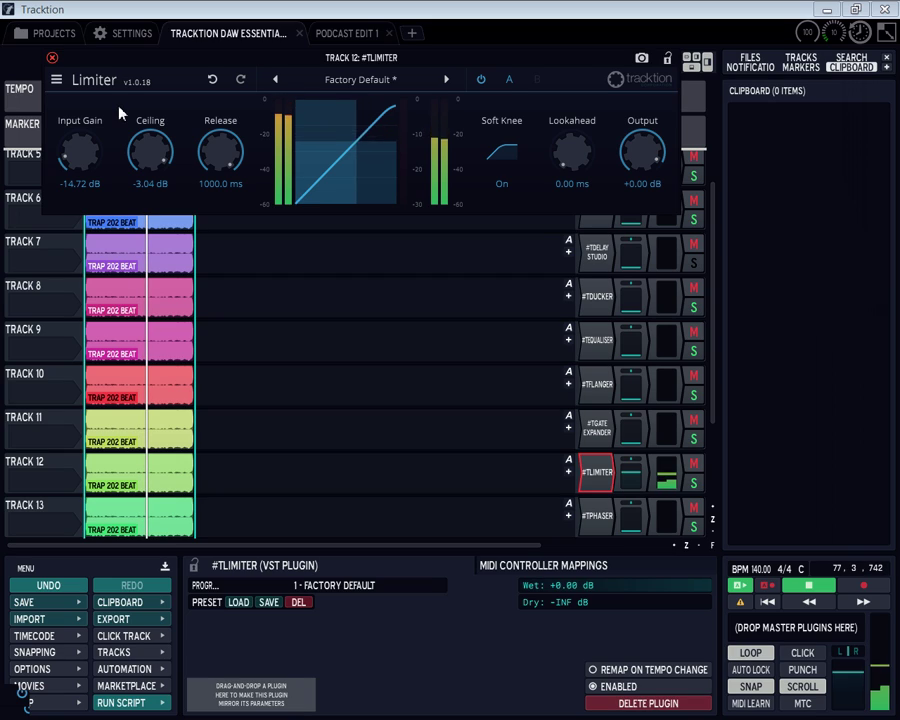
Step: Close the Limiter, fade Track 12's volume all the way down, and open Track 13's Phaser
left_click(53, 59)
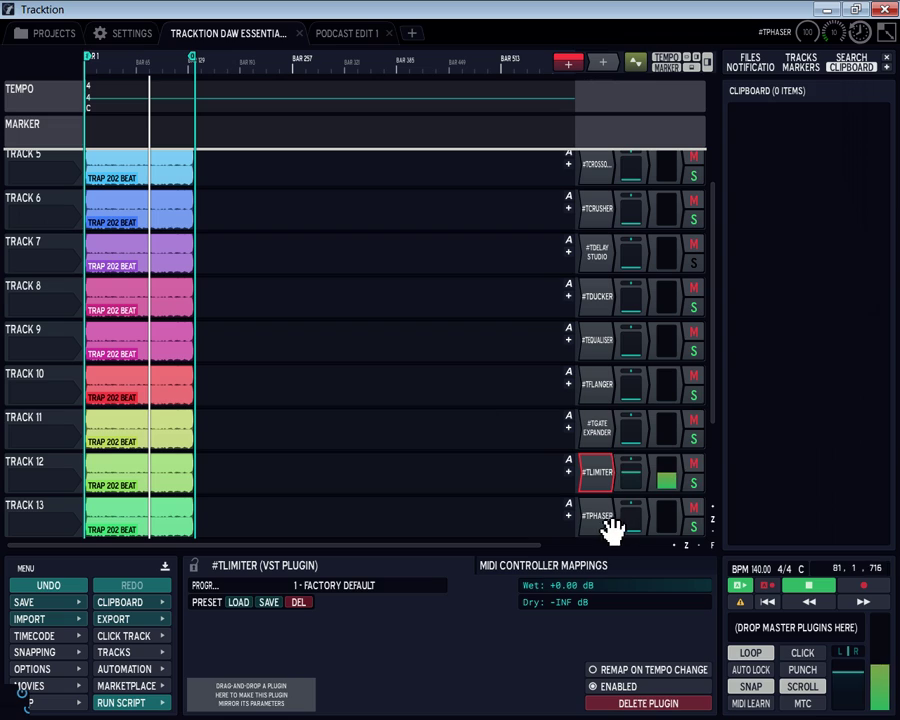
left_click(630, 472)
left_click(608, 512)
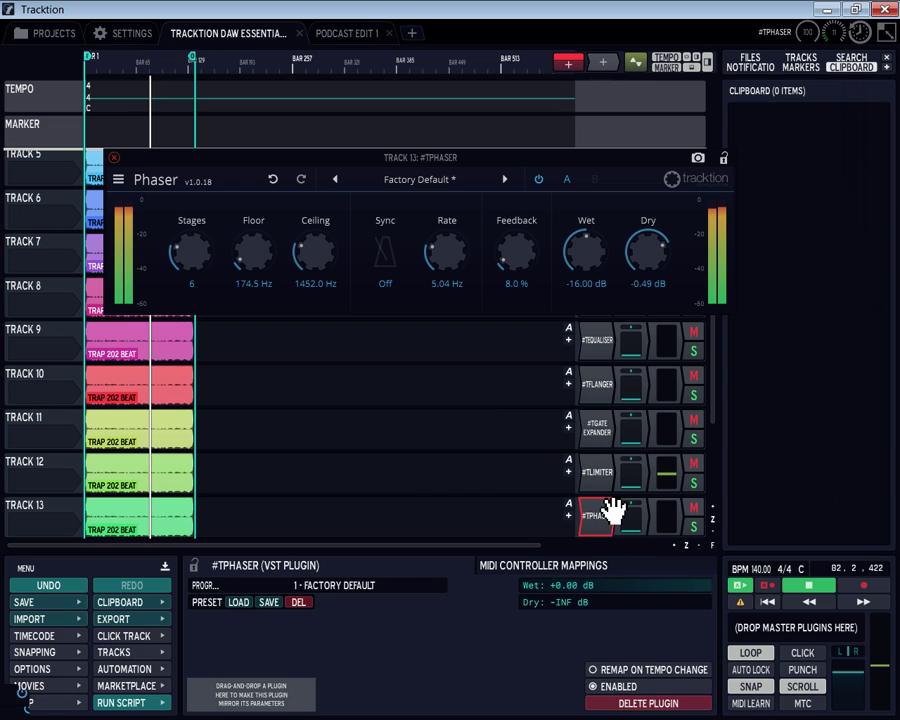
Step: Raise Track 13's volume to -3.32 dB and reopen its Phaser
left_click(623, 512)
left_click_drag(623, 512, 630, 382)
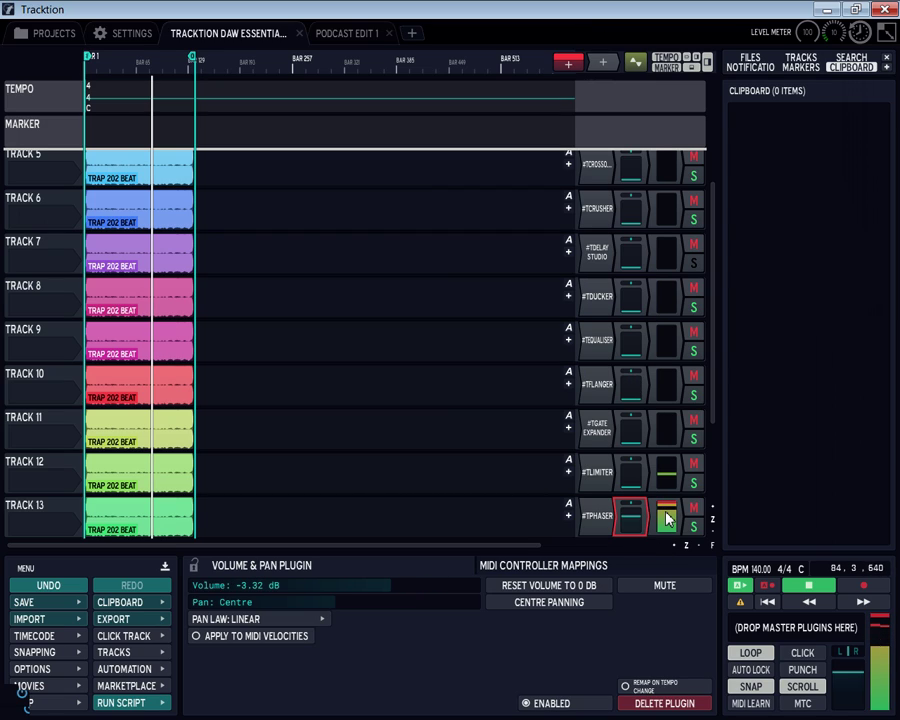
left_click(597, 518)
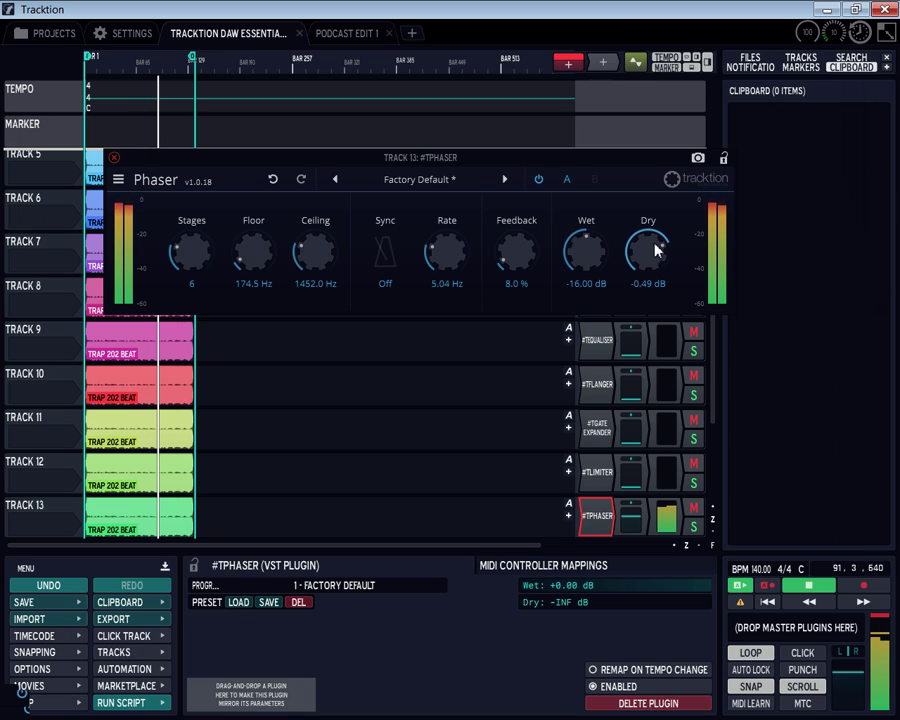
Step: Set the Phaser's feedback to 47.0 % and its dry level to +0.05 dB, and compare the sound by bypassing and re-enabling it
left_click_drag(652, 246, 656, 468)
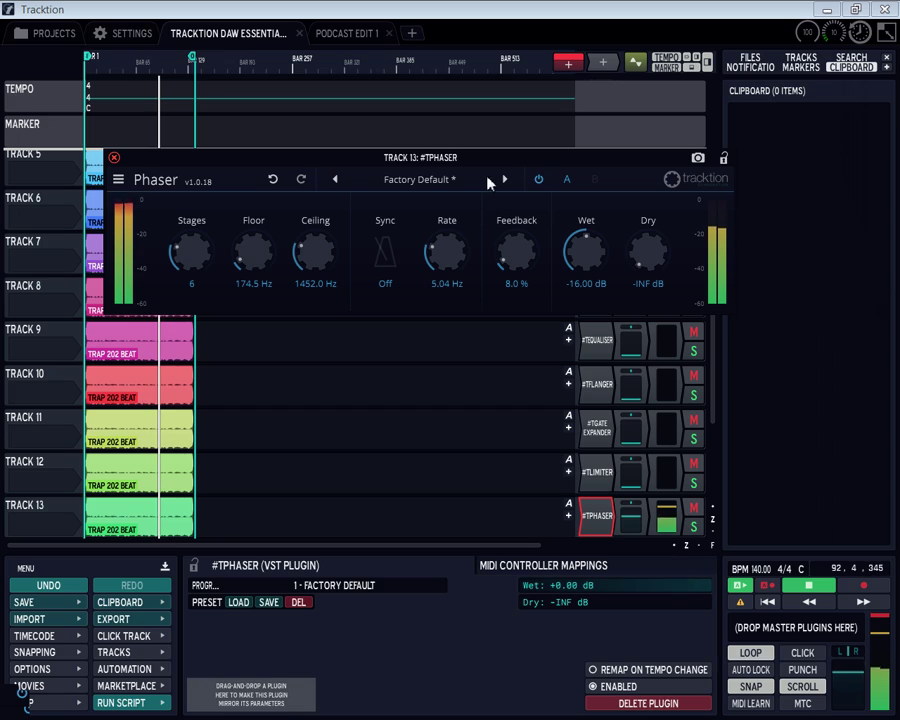
left_click_drag(518, 253, 540, 212)
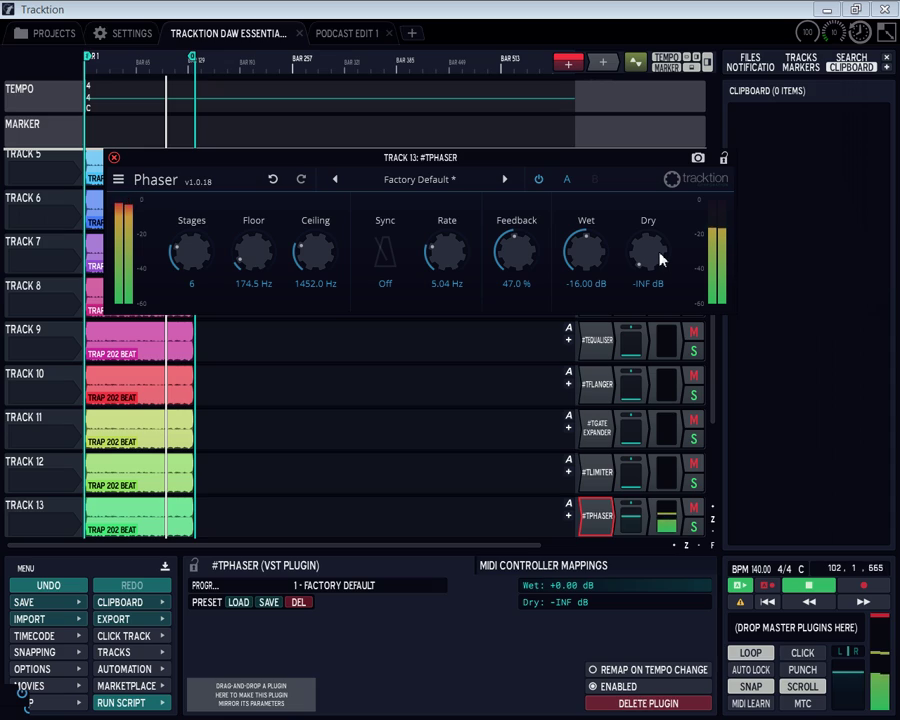
left_click_drag(658, 254, 674, 181)
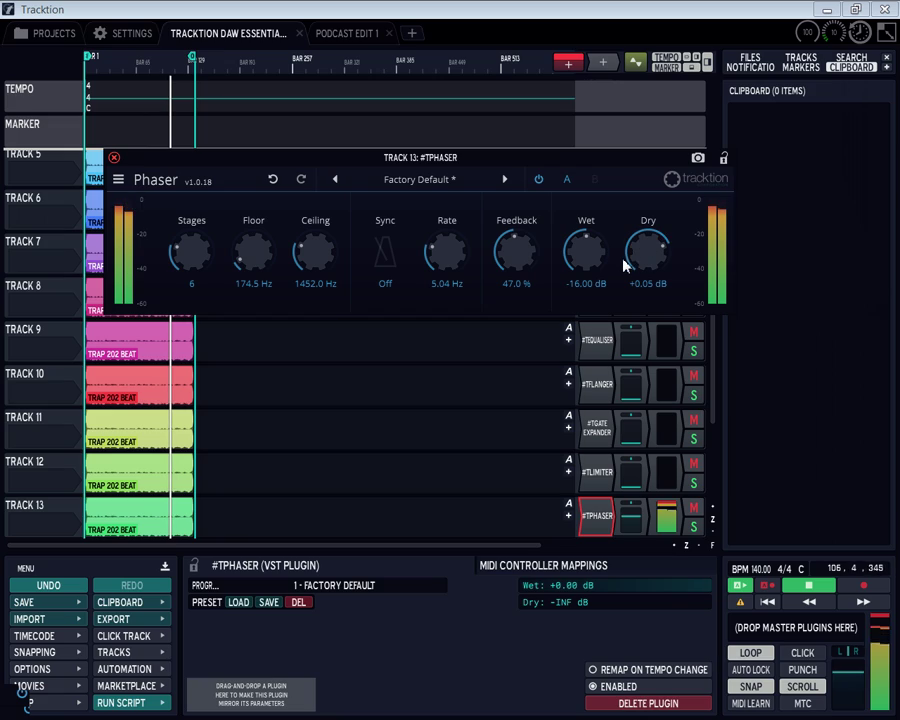
key("0")
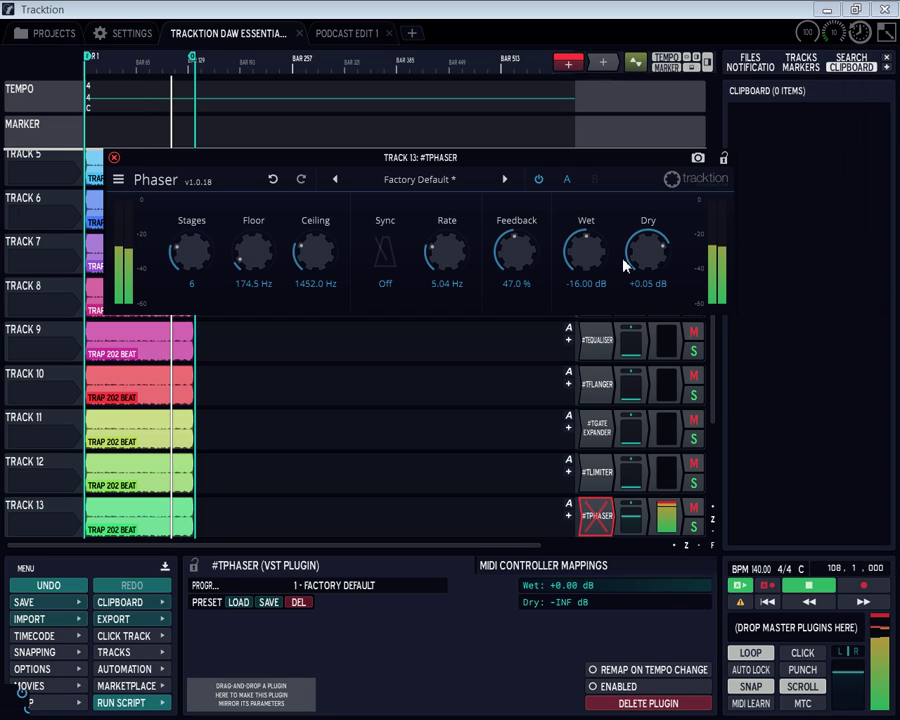
key("0")
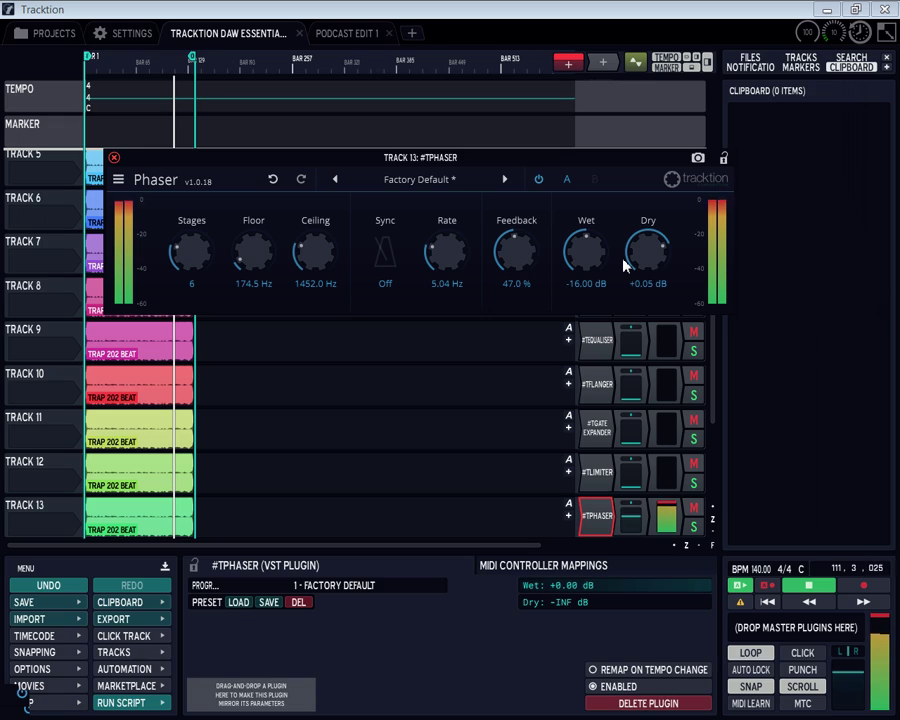
Step: Cycle through the Phaser's presets over the beat, settle on Drum Loop PS, and stop playback
key("Right")
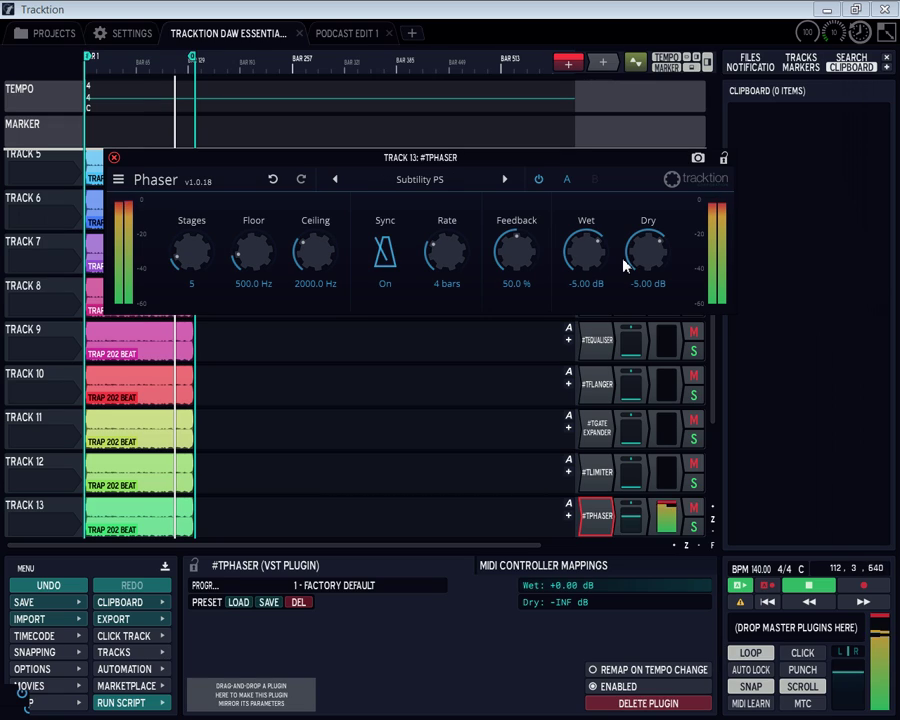
key("Right")
key("Right")
key("Right")
key("Right")
key("Right")
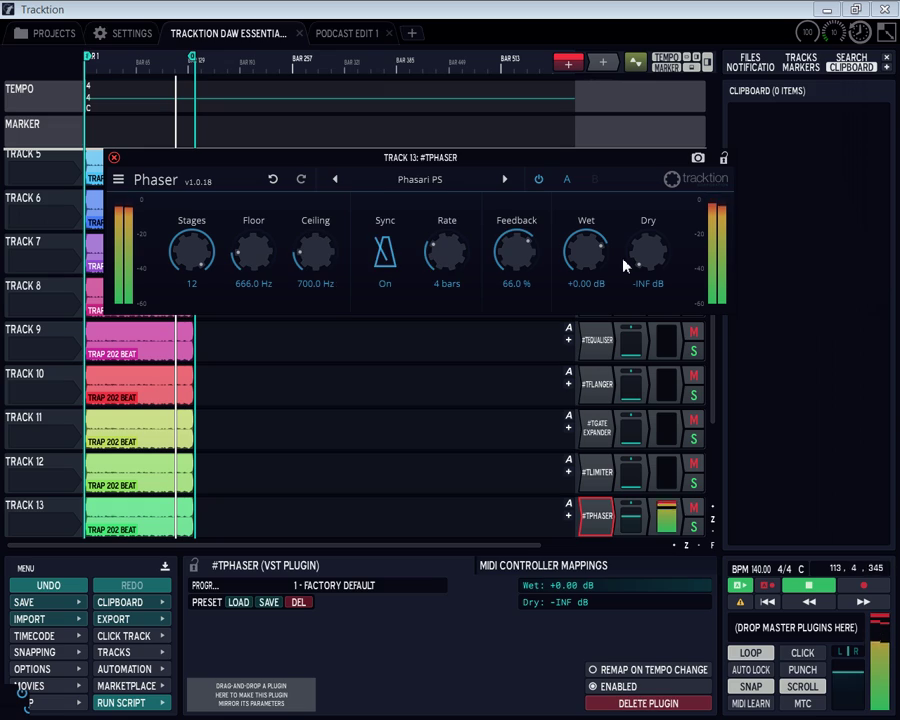
key("Right")
key("Right")
key("Right")
key("Right")
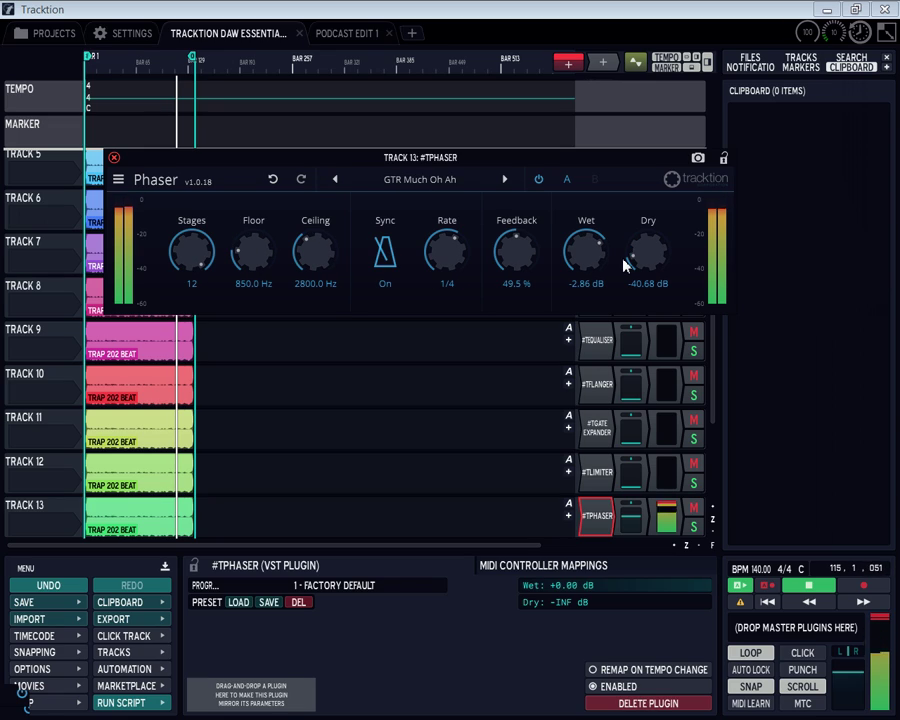
key("Right")
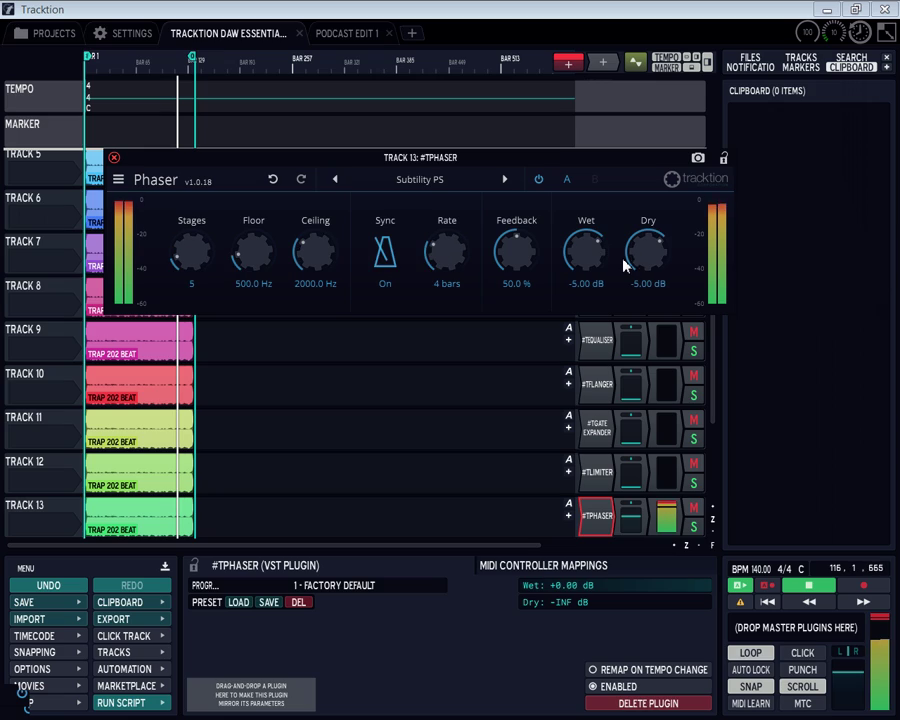
key("Right")
key("Right")
key("Right")
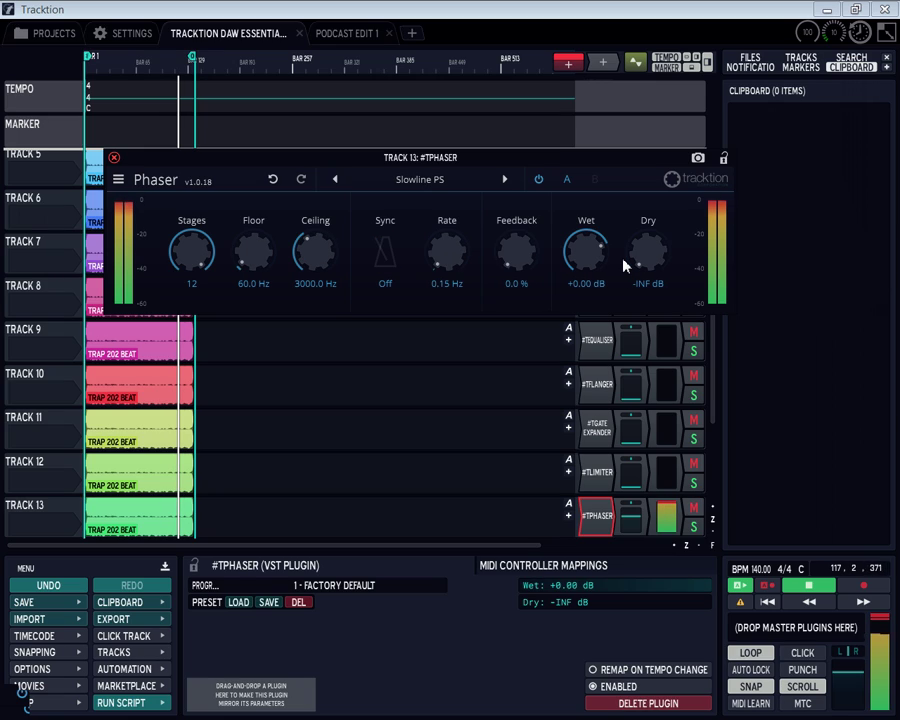
key("Right")
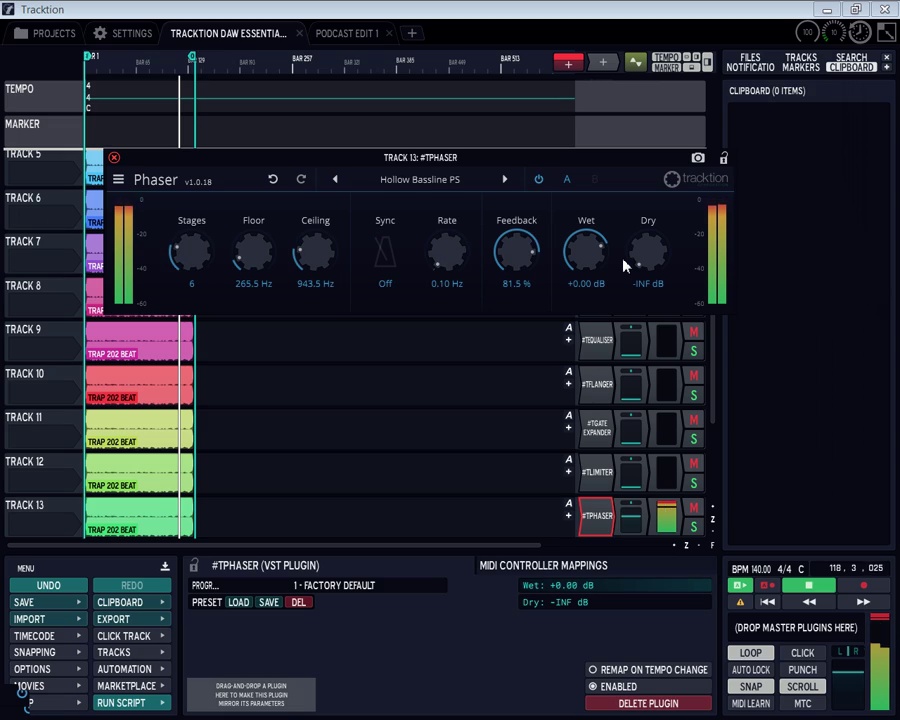
key("Right")
key("Right")
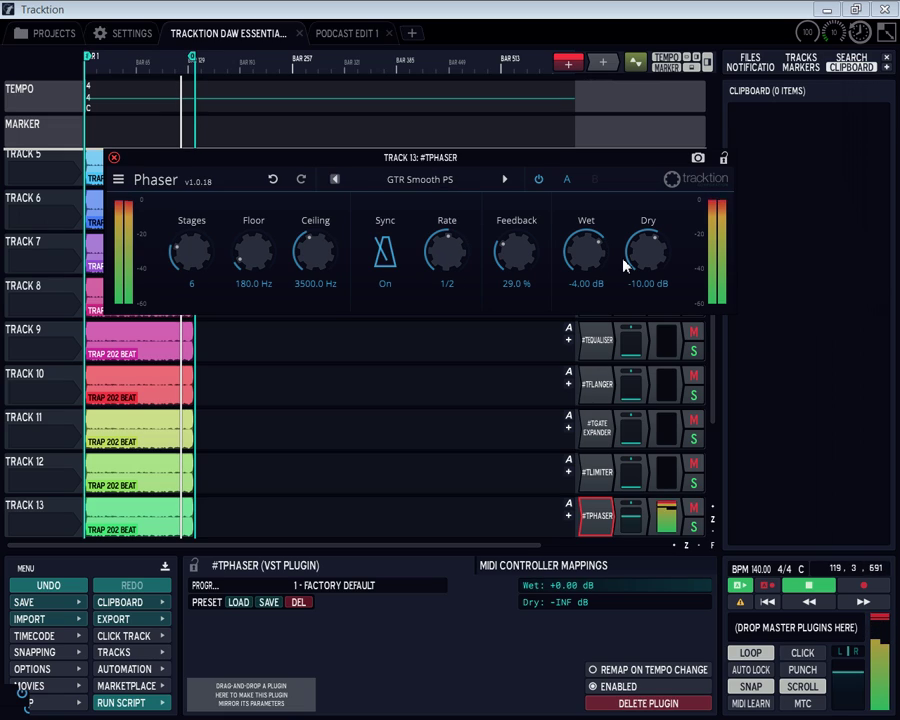
key("Right")
key("Right")
key("Right")
key("Right")
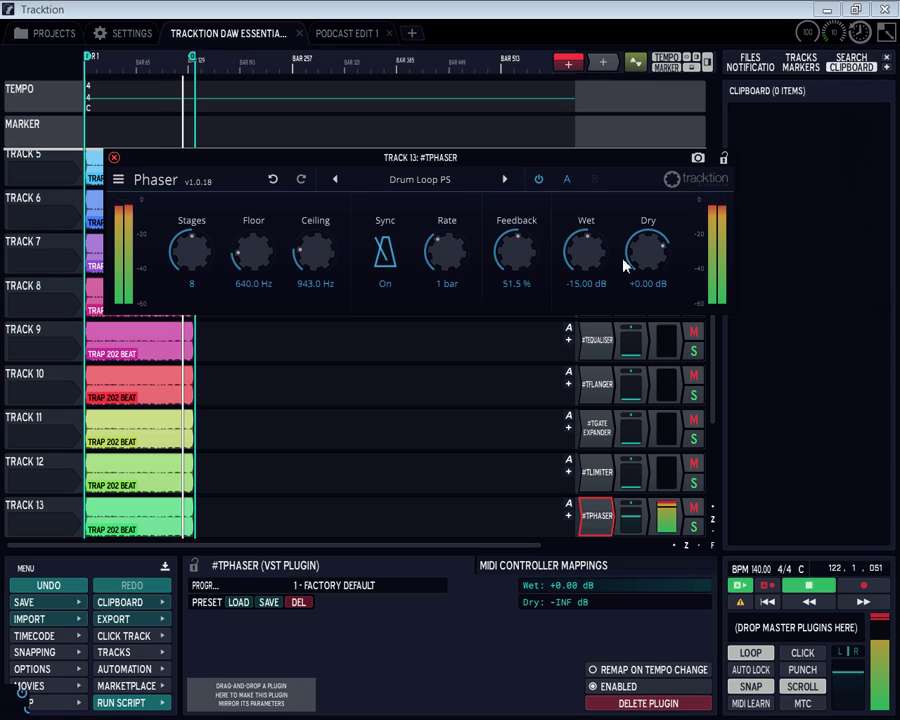
left_click(808, 586)
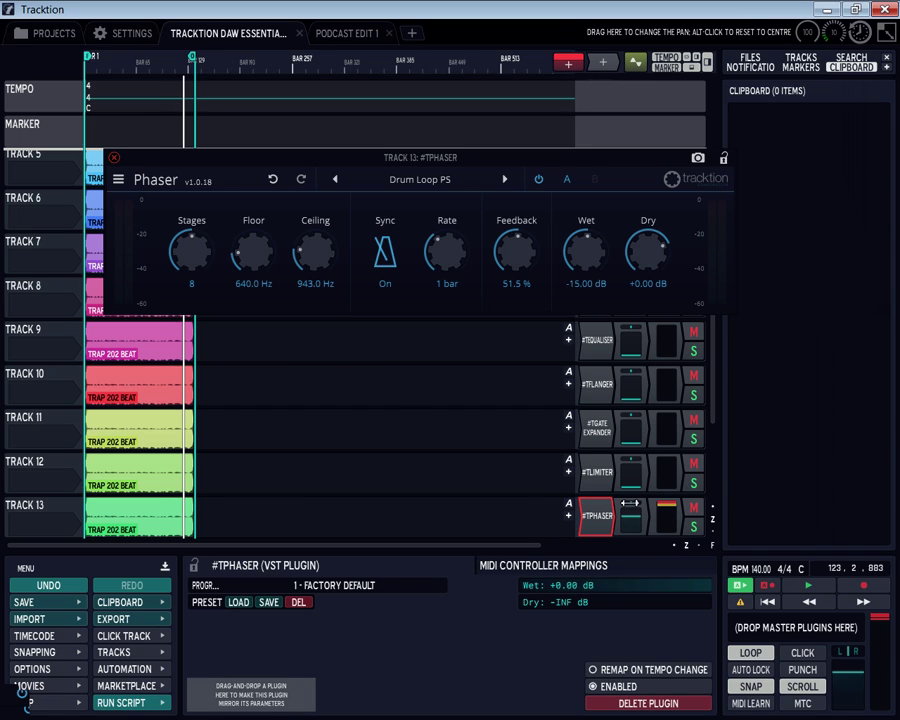
Step: Fade Track 13's volume all the way down and open Track 14's Reverber8
left_click_drag(713, 410, 729, 490)
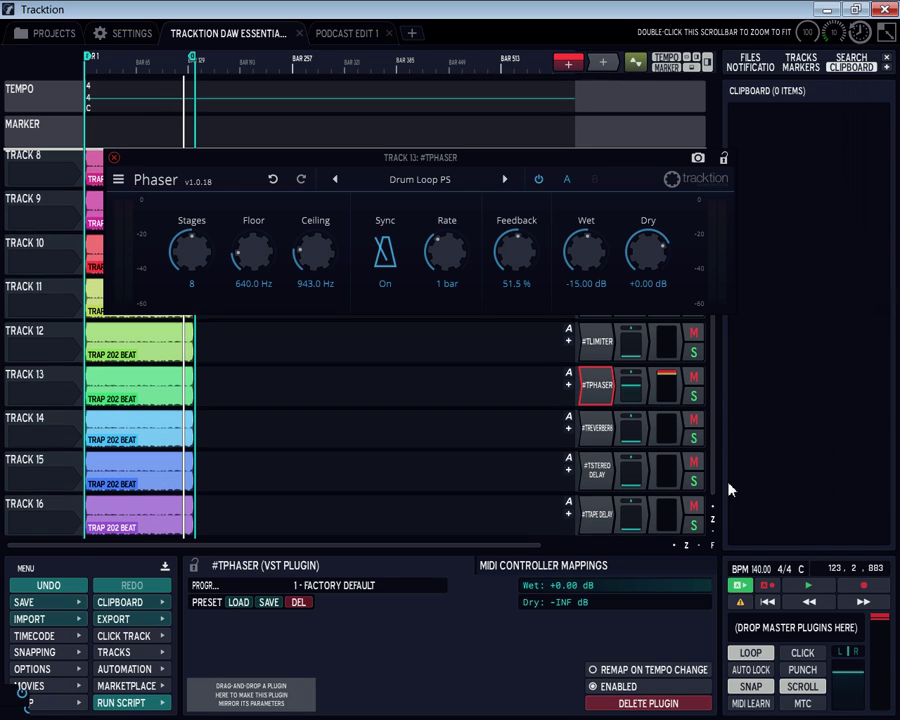
left_click(602, 430)
left_click_drag(628, 398, 592, 472)
left_click(602, 428)
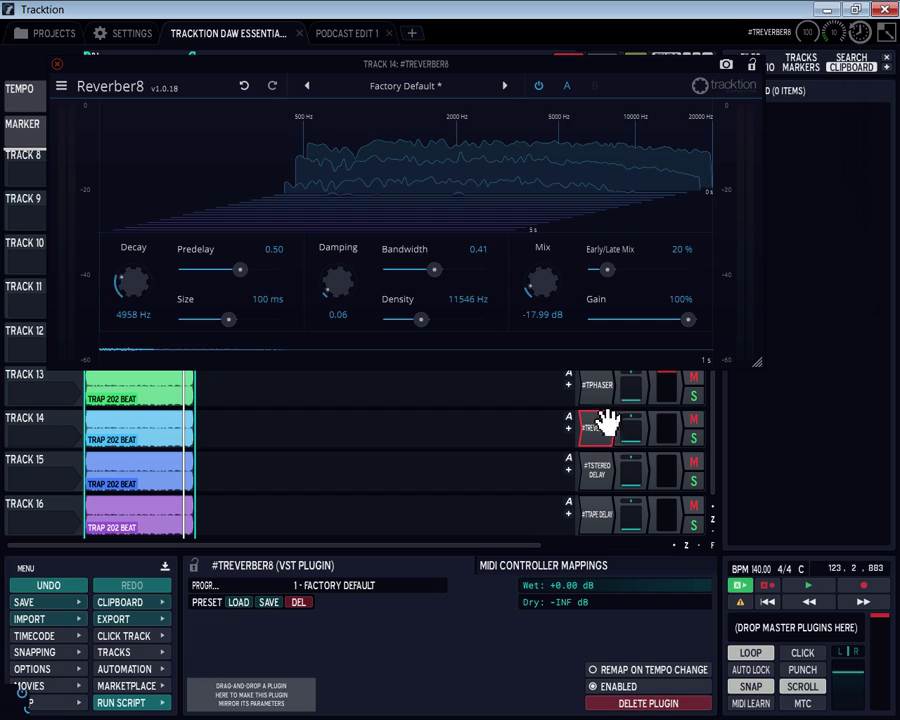
Step: Play the beat from the start, raise Track 14's volume, and reopen its Reverber8
left_click(810, 584)
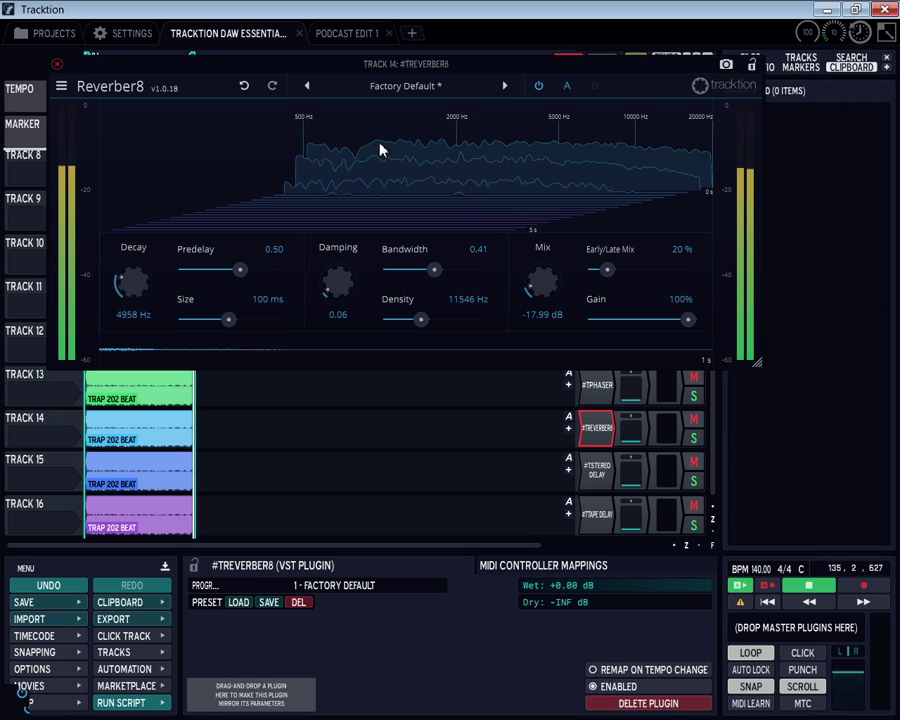
left_click_drag(520, 73, 527, 180)
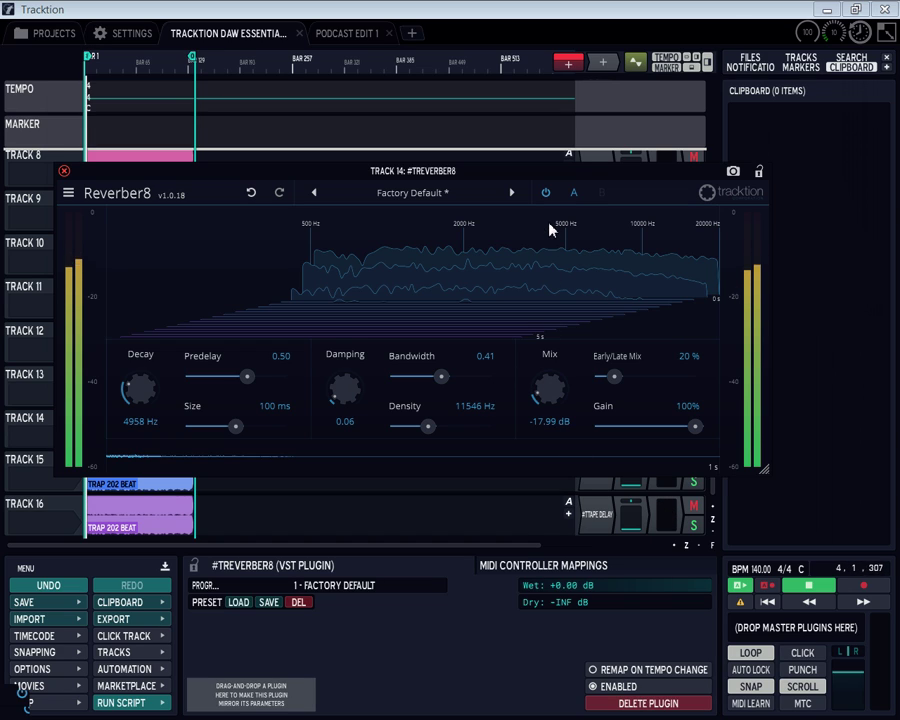
left_click_drag(567, 178, 554, 85)
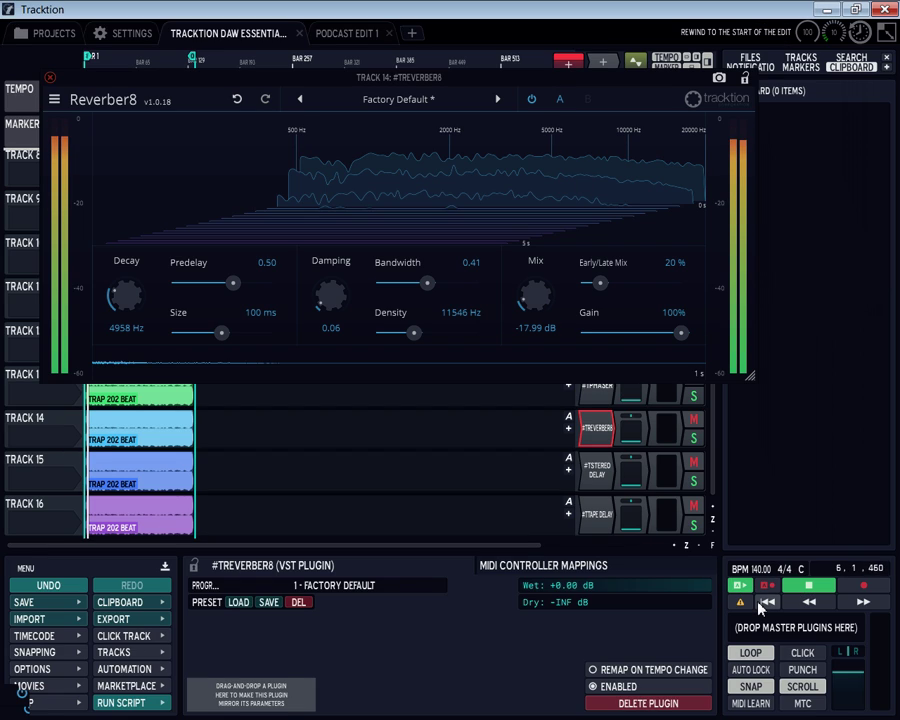
left_click(767, 601)
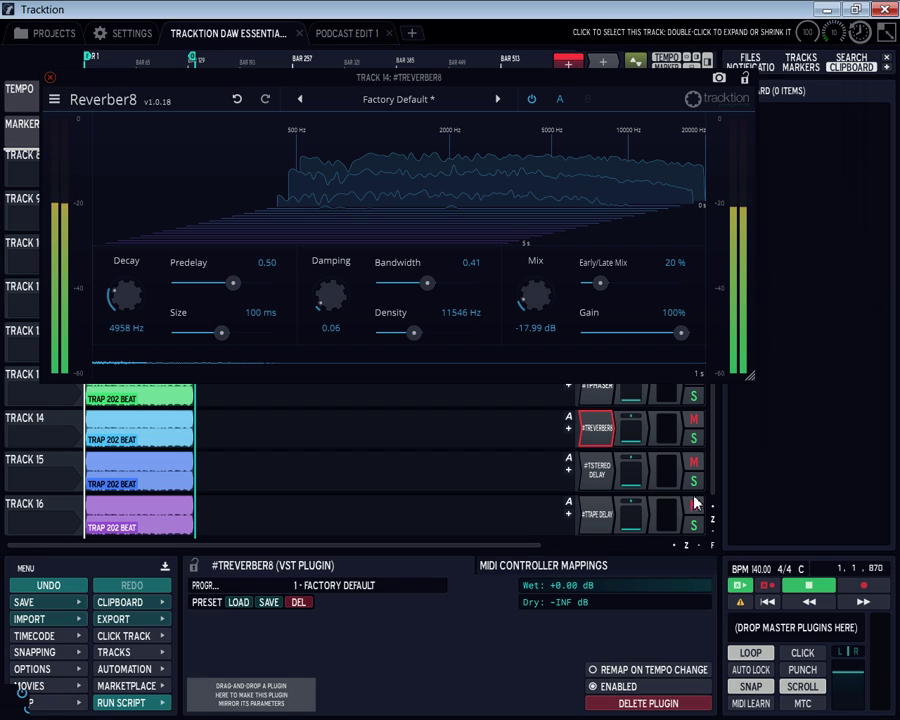
left_click_drag(630, 427, 628, 305)
double_click(601, 428)
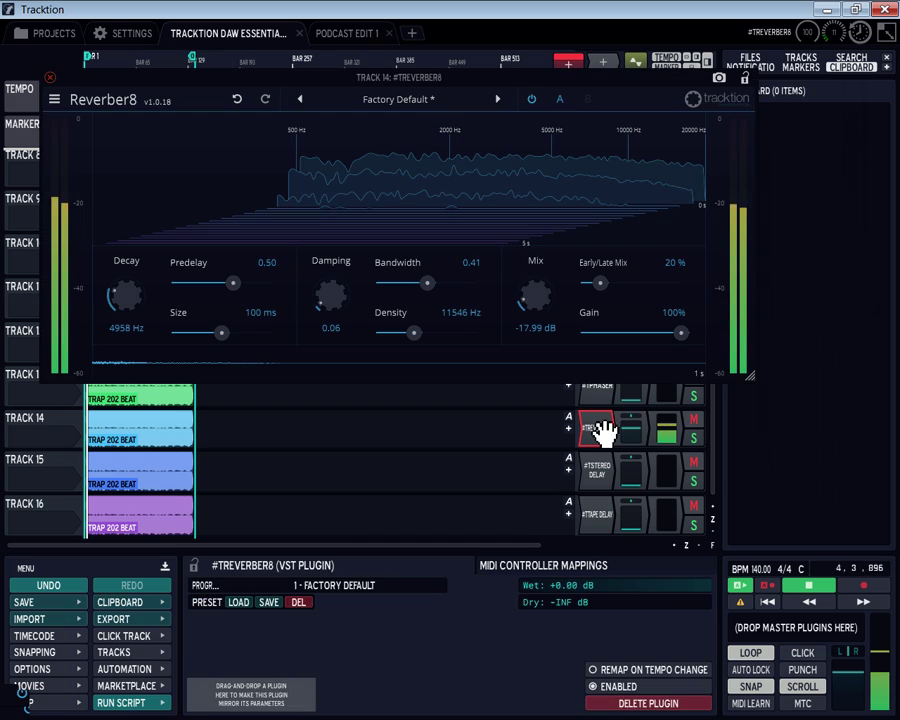
Step: Try the Reverber8's mix at +0.00 dB and at -10.12 dB, and compare the sound by bypassing and re-enabling it
left_click_drag(527, 296, 560, 151)
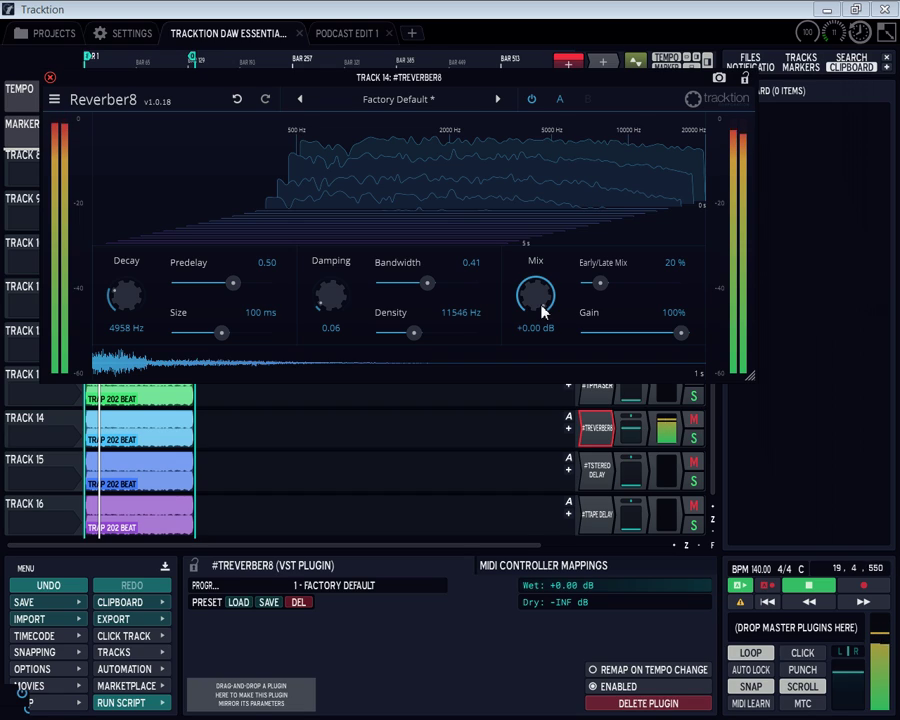
left_click_drag(537, 302, 560, 445)
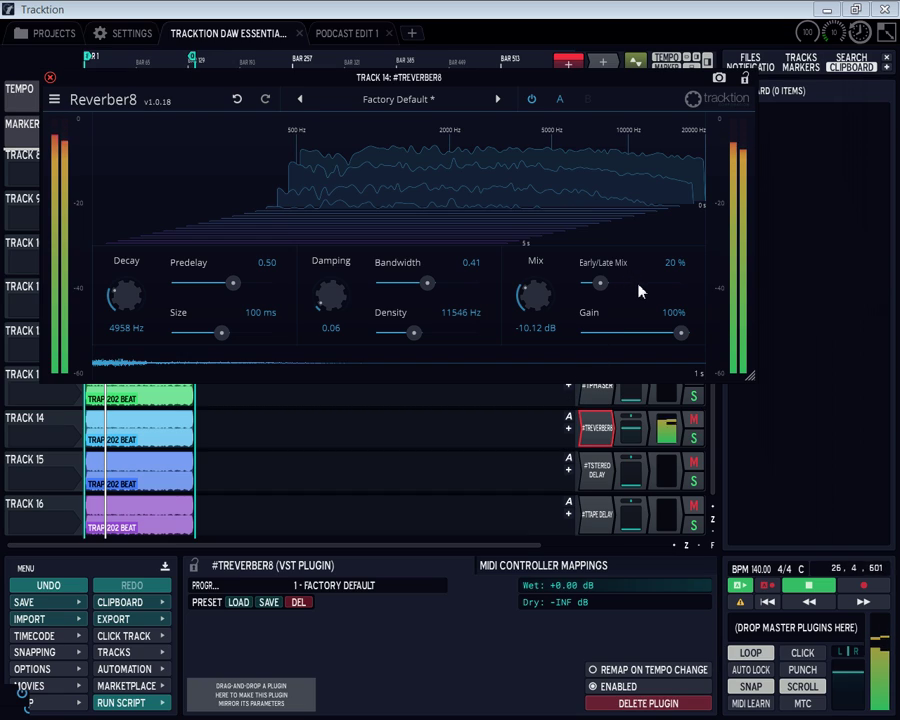
left_click(580, 433, "alt")
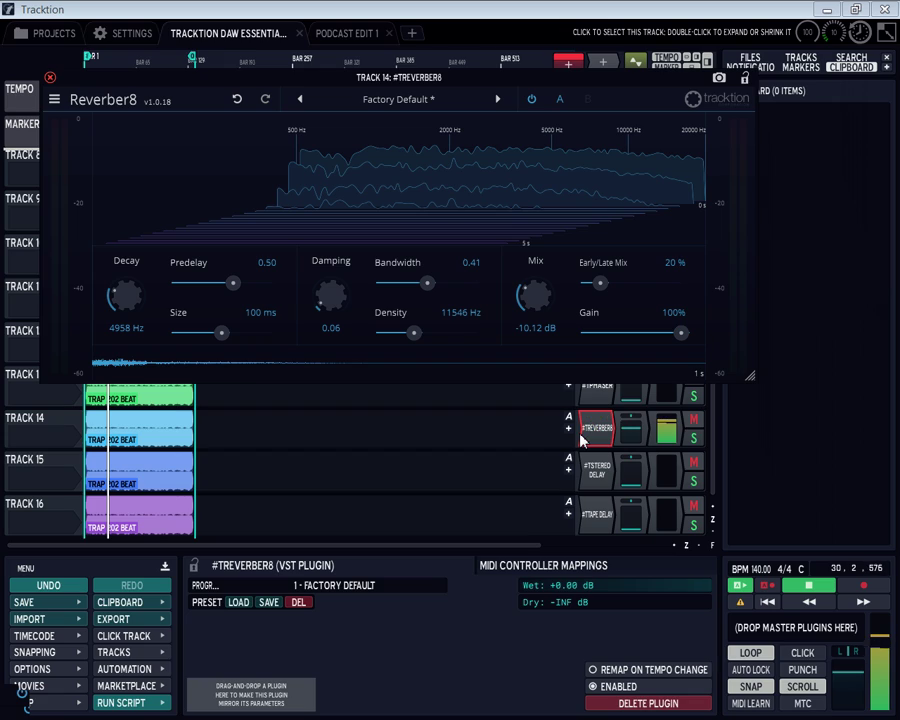
left_click(580, 433, "alt")
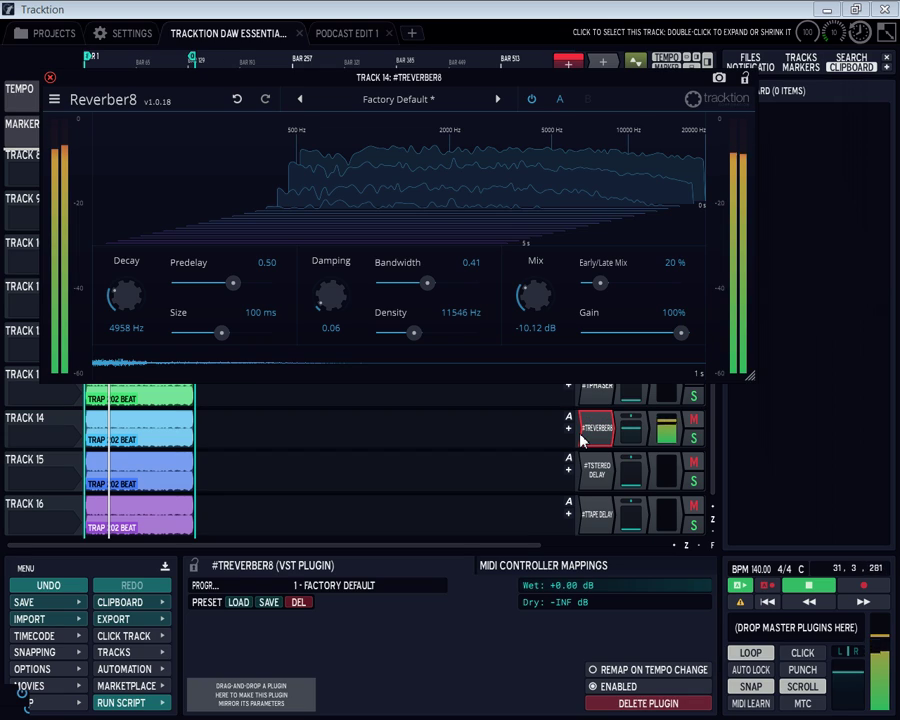
Step: Set the Reverber8's mix to -13.31 dB and compare the beat with the reverb bypassed and re-enabled
left_click_drag(524, 303, 532, 326)
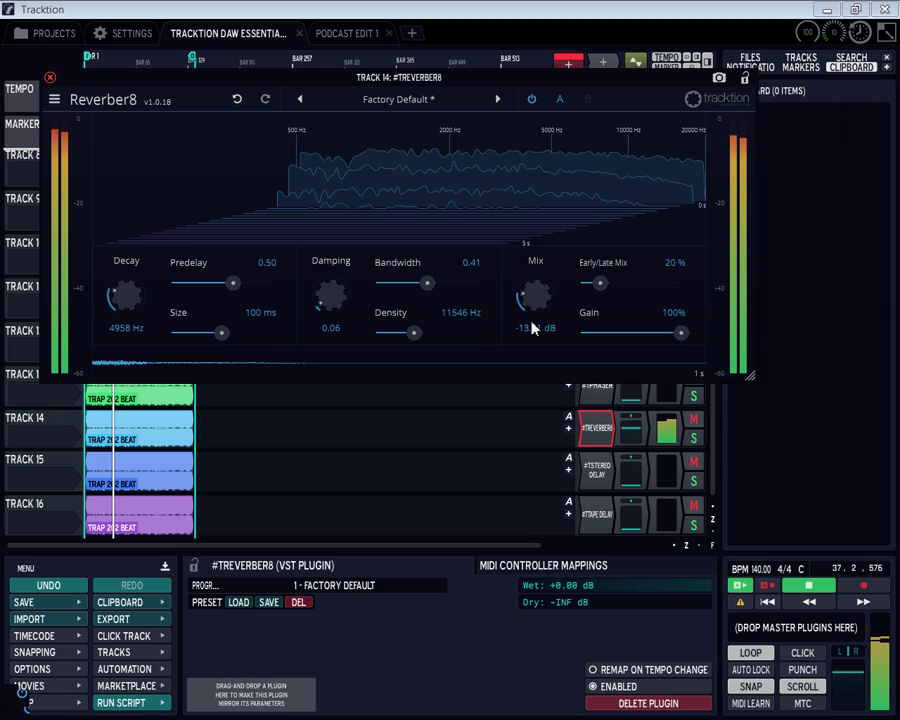
key("0")
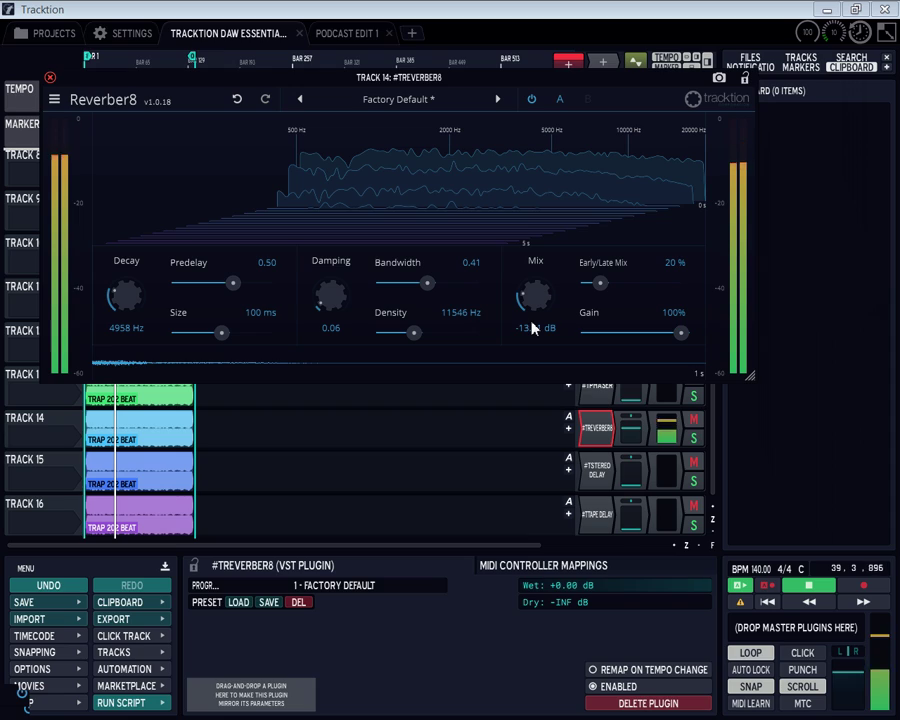
key("0")
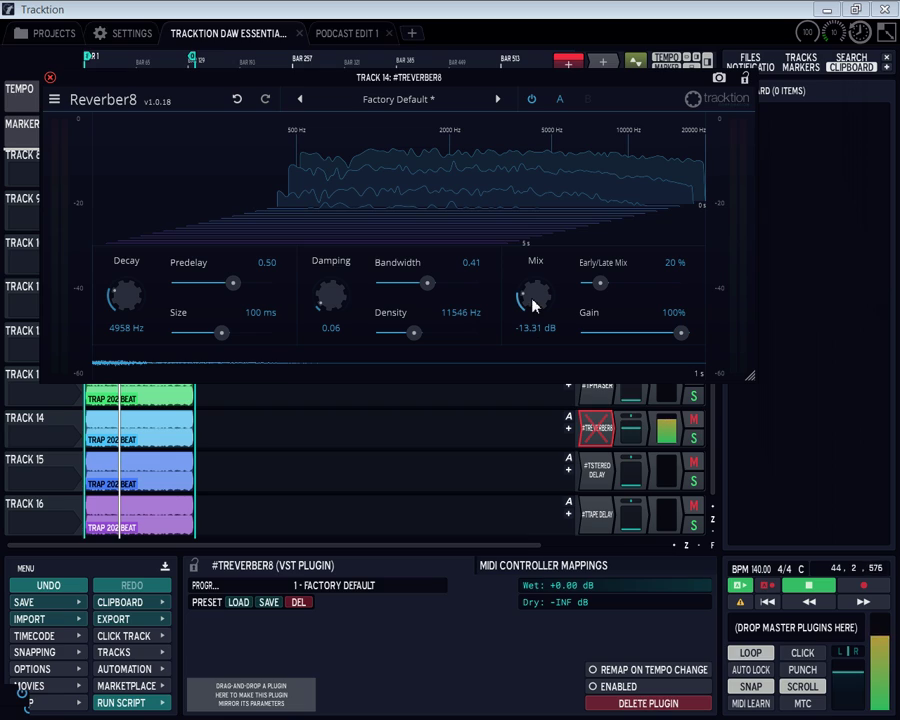
left_click(610, 428)
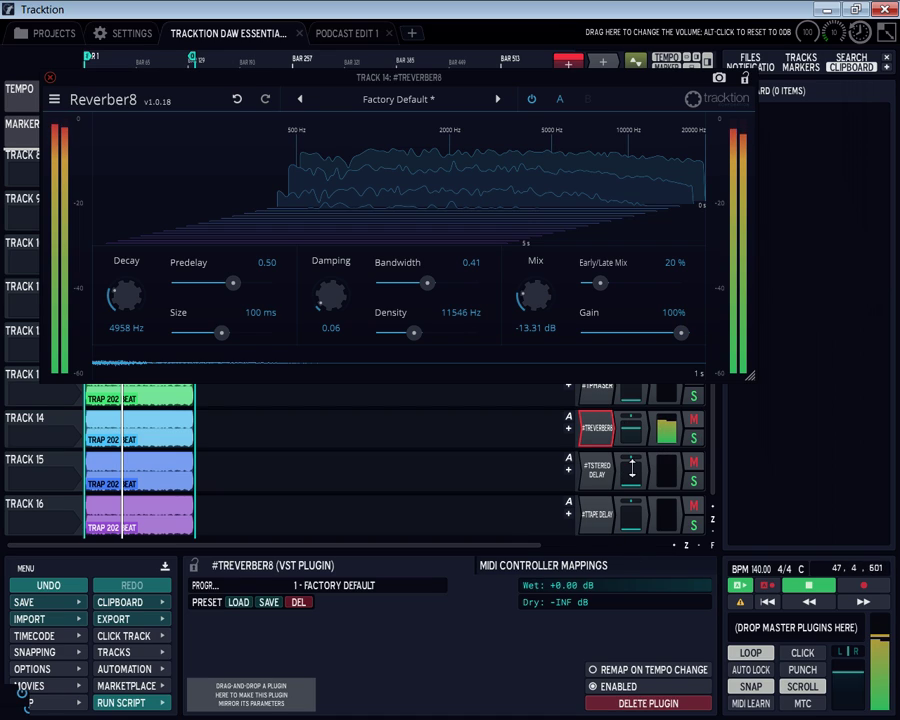
Step: Restart the beat, swap Track 14's volume for Track 15's at -3.10 dB, and open Track 15's Stereo Delay
left_click(767, 601)
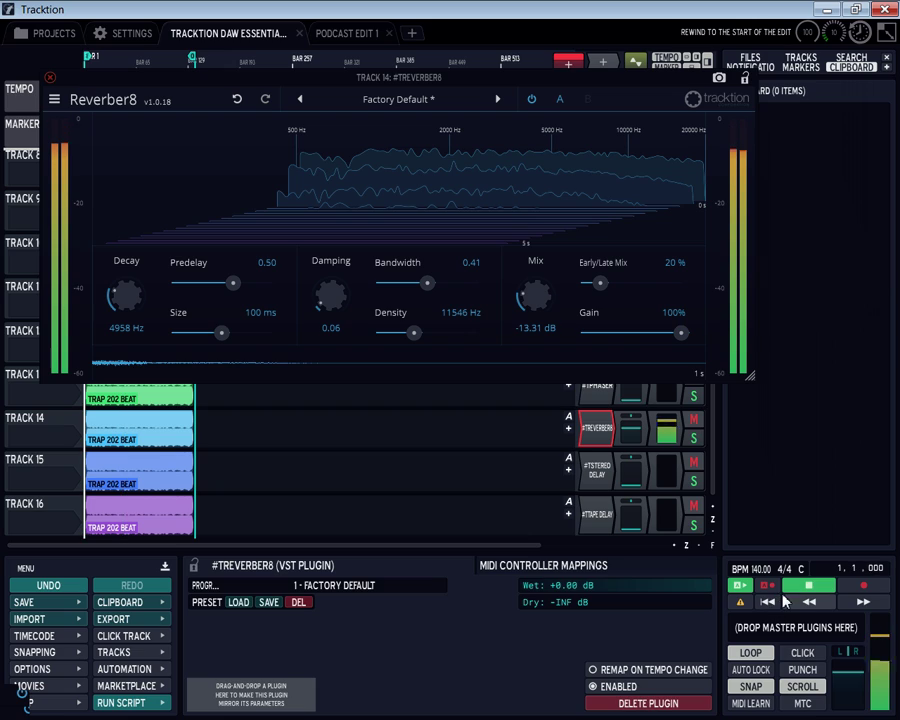
left_click_drag(633, 432, 636, 541)
left_click_drag(630, 439, 627, 352)
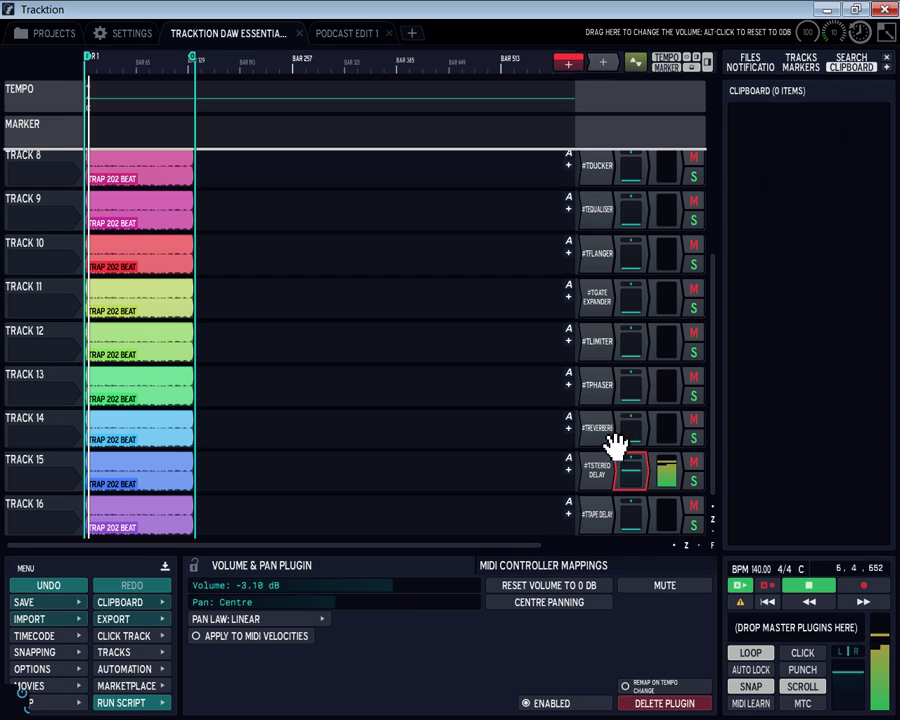
double_click(605, 476)
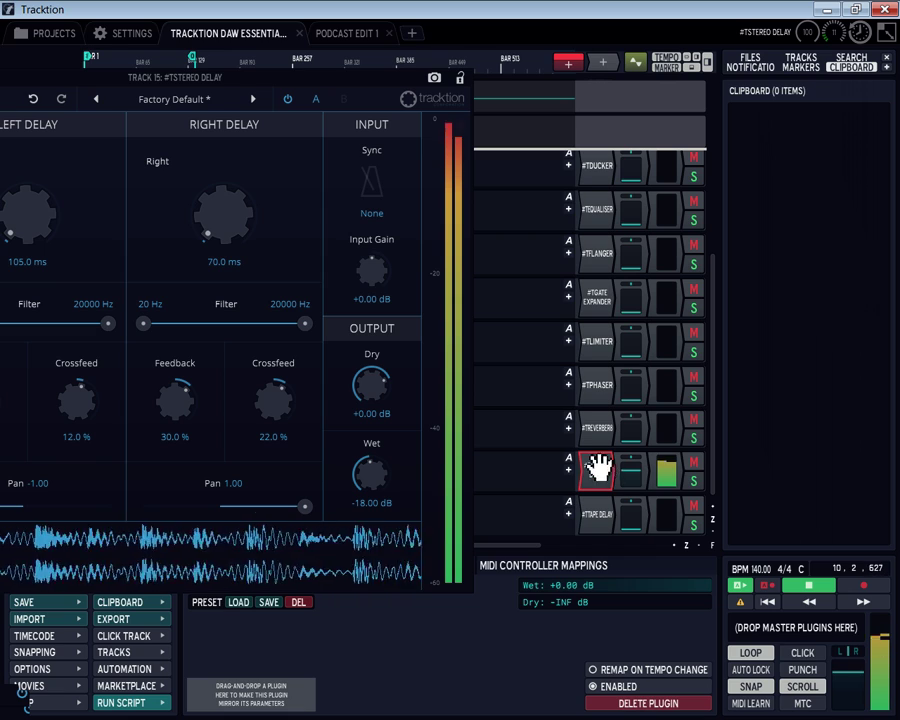
left_click_drag(250, 85, 511, 156)
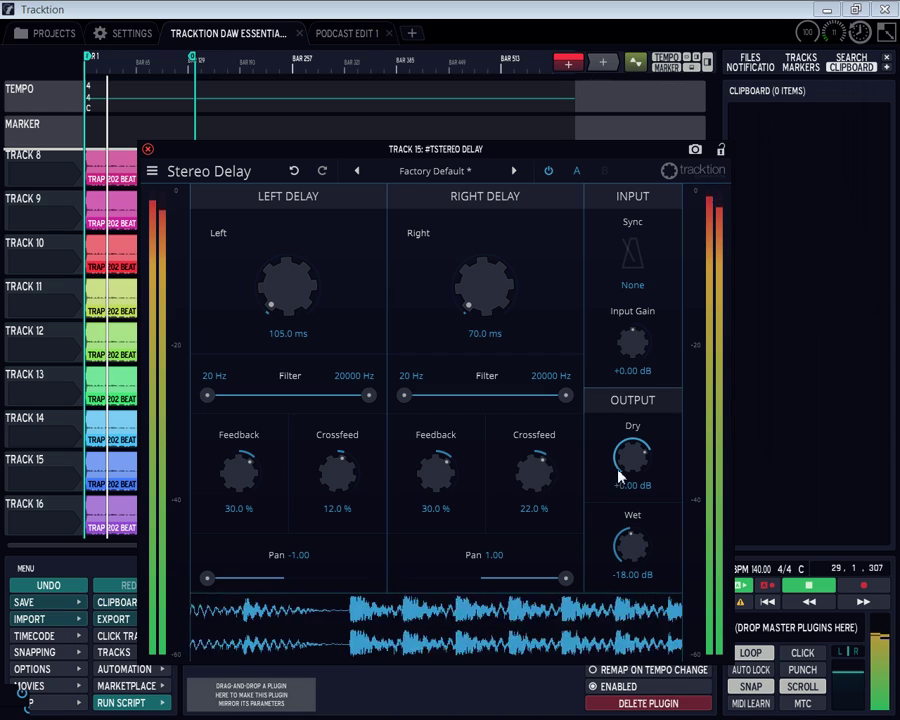
Step: Cut the Stereo Delay's dry level to -INF dB and adjust its wet level to -9.47 dB to hear the delay alone
scroll(632, 546, "up", 1)
scroll(625, 542, "up", 4)
left_click_drag(635, 482, 630, 614)
left_click_drag(628, 546, 617, 452)
left_click_drag(622, 546, 630, 625)
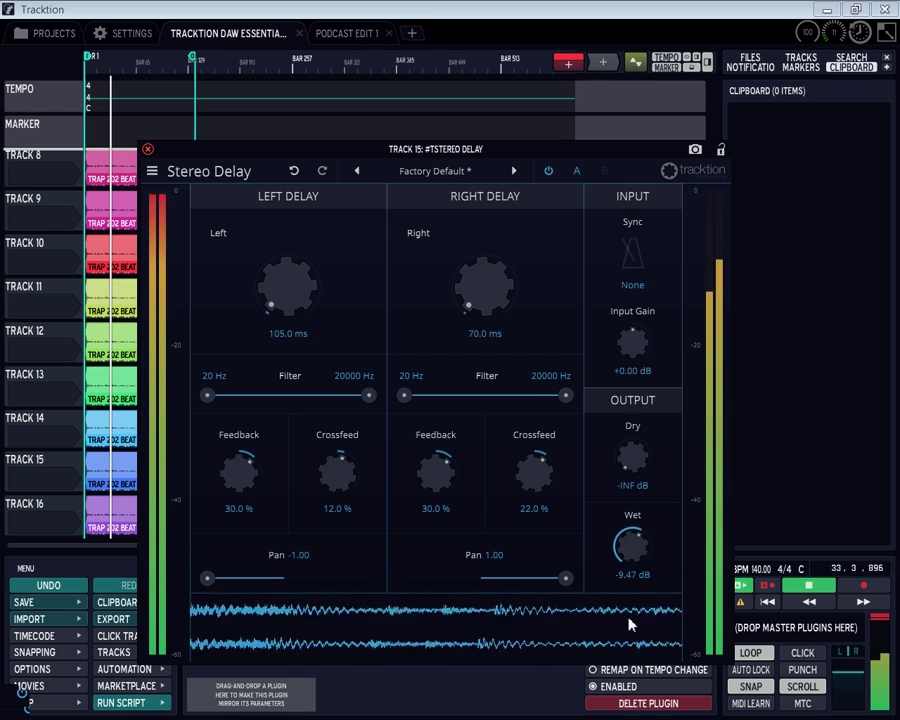
Step: Set the Stereo Delay's dry level to +0.00 dB and its wet level to -15.46 dB
left_click_drag(630, 541, 635, 574)
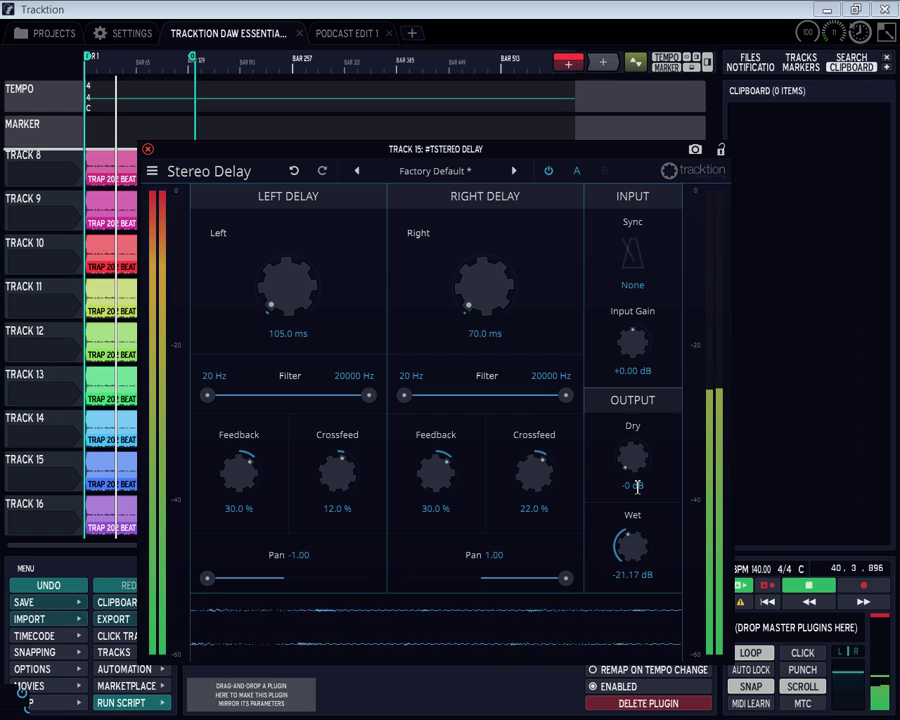
key("Return")
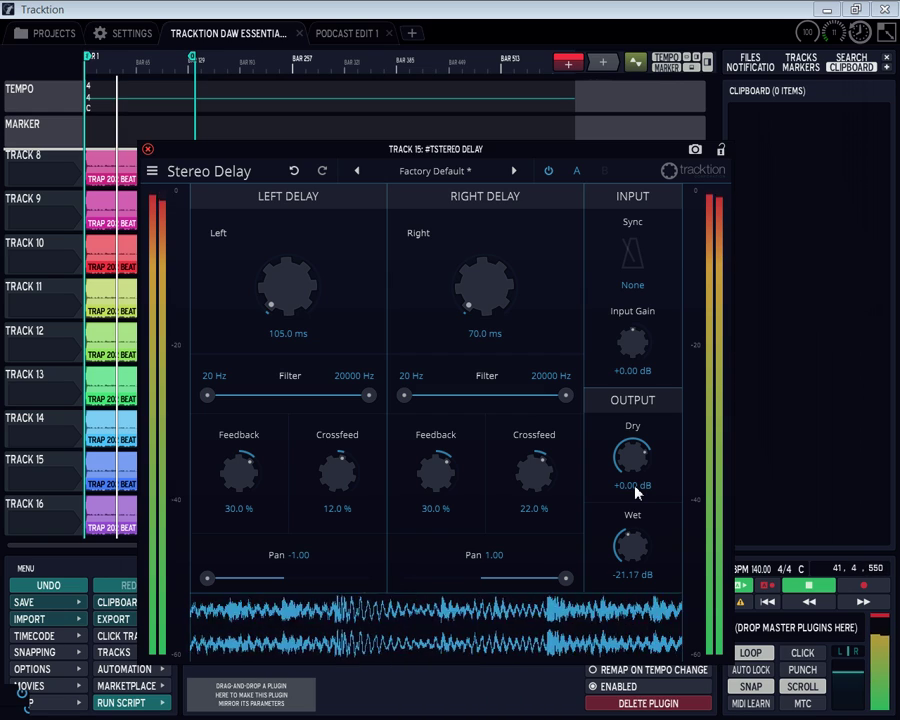
mouse_move(637, 548)
left_mouse_down()
mouse_move(647, 531)
mouse_move(646, 549)
left_mouse_up()
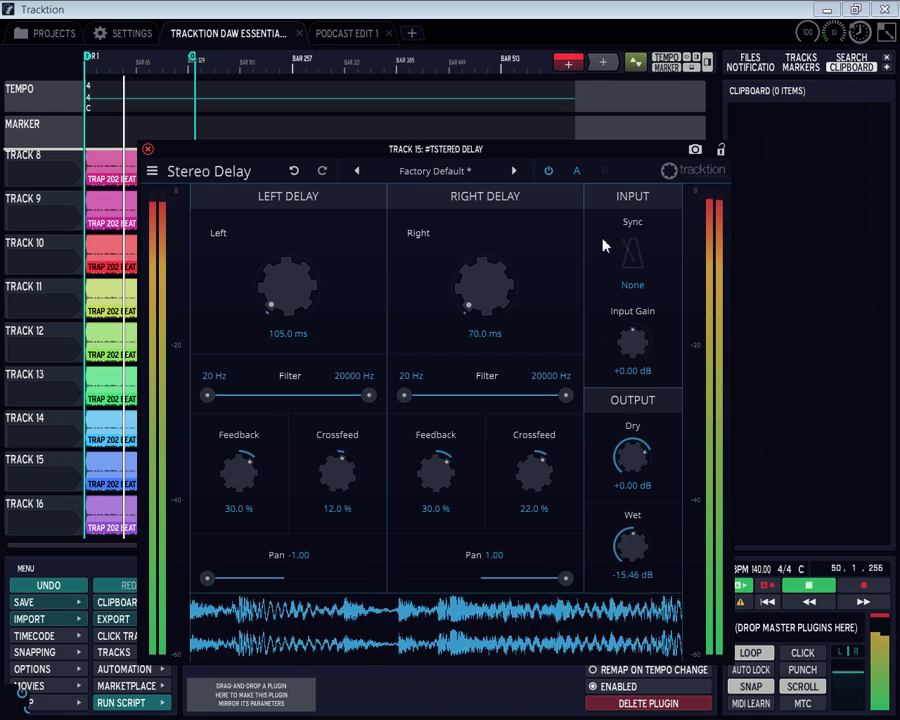
Step: Move the Stereo Delay window clear of the tracks and compare the sound by bypassing and re-enabling the plugin
left_click_drag(599, 153, 482, 512)
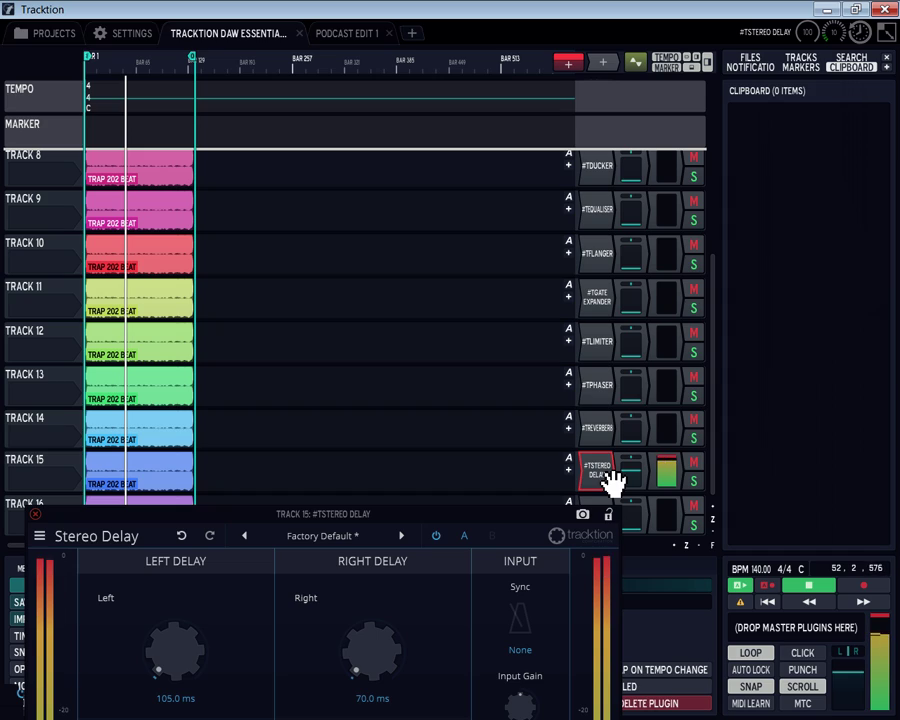
left_click(609, 474)
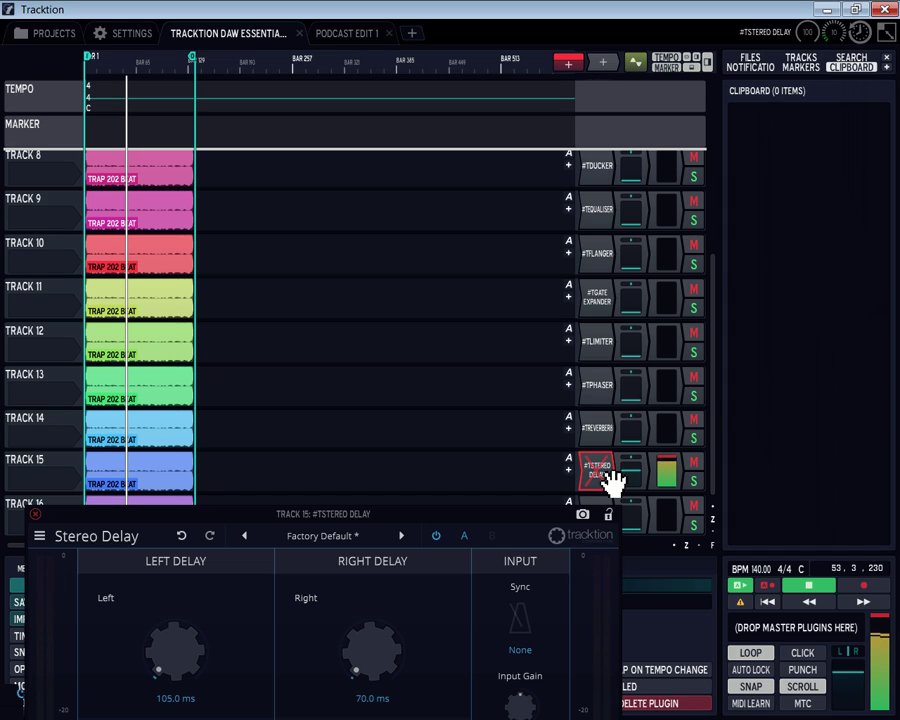
left_click(607, 476)
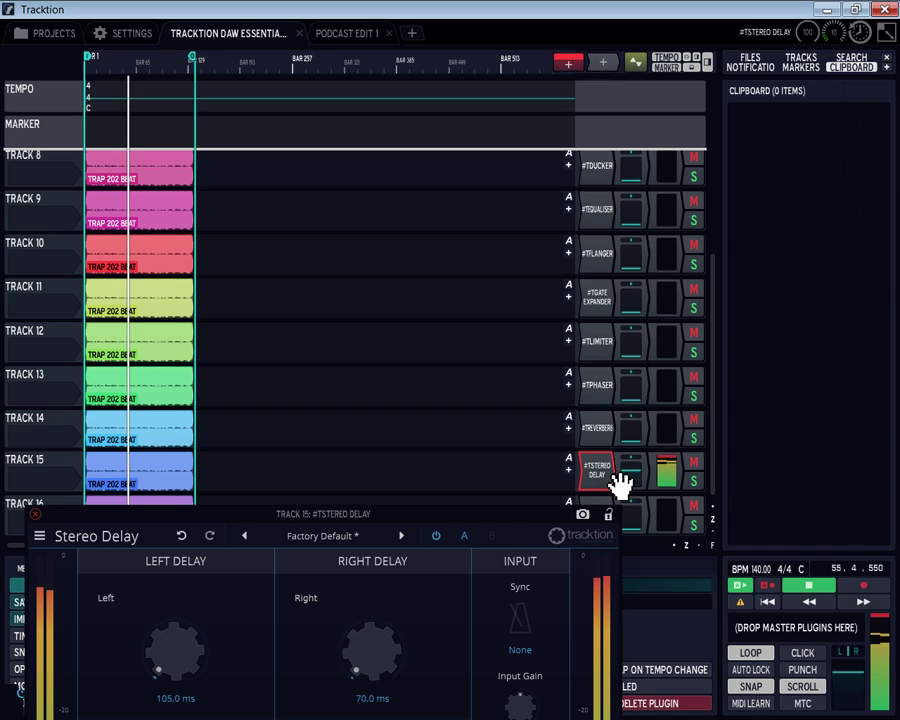
Step: Fade Track 15's volume all the way down, open Track 16's Tape Delay, and stop and rewind playback
left_click_drag(631, 470, 631, 703)
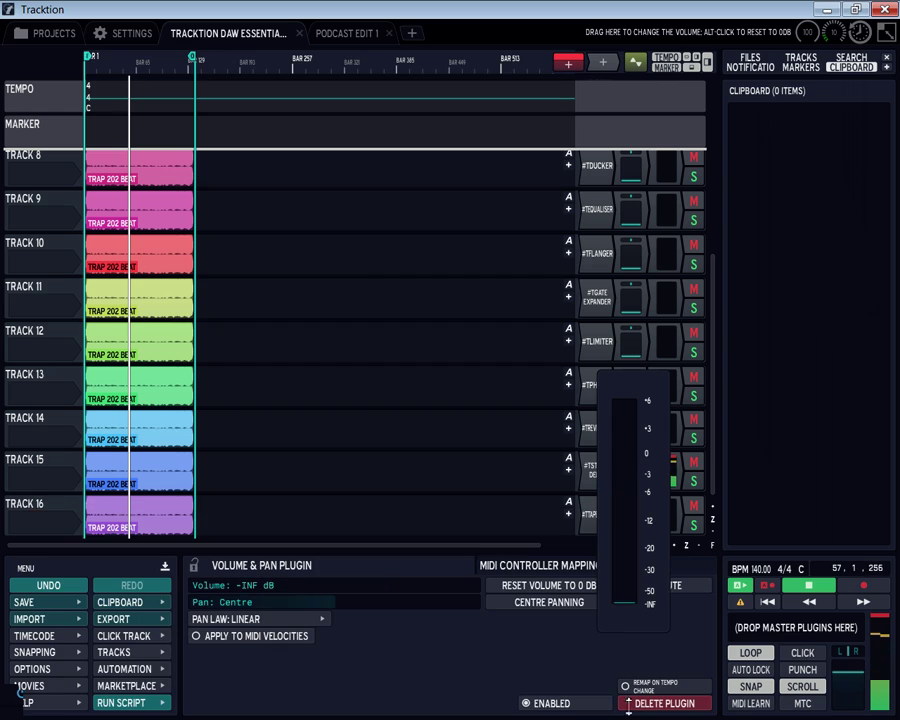
double_click(597, 515)
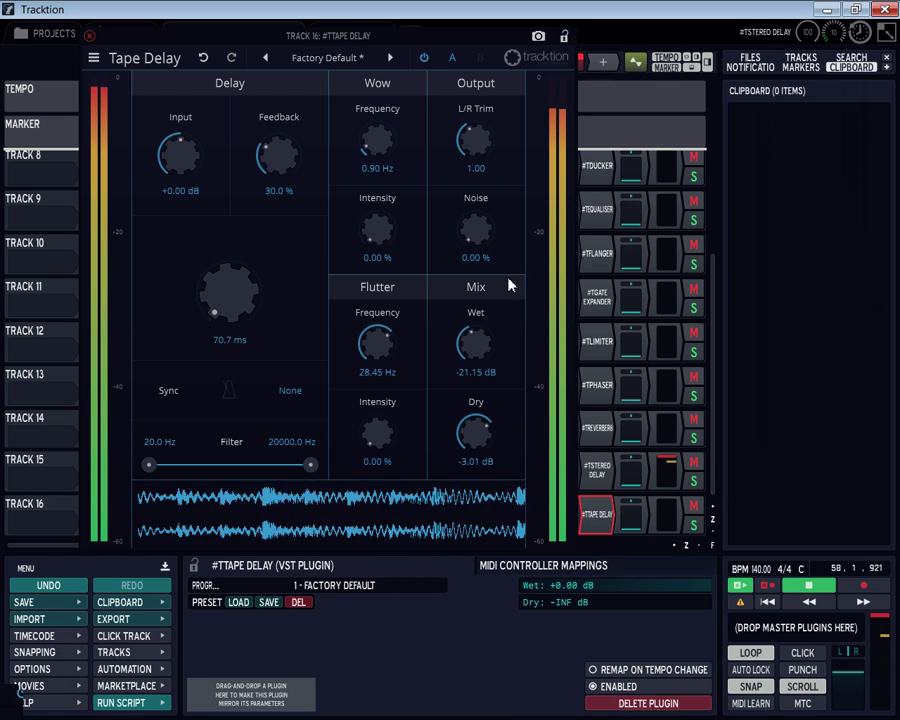
left_click_drag(398, 40, 363, 316)
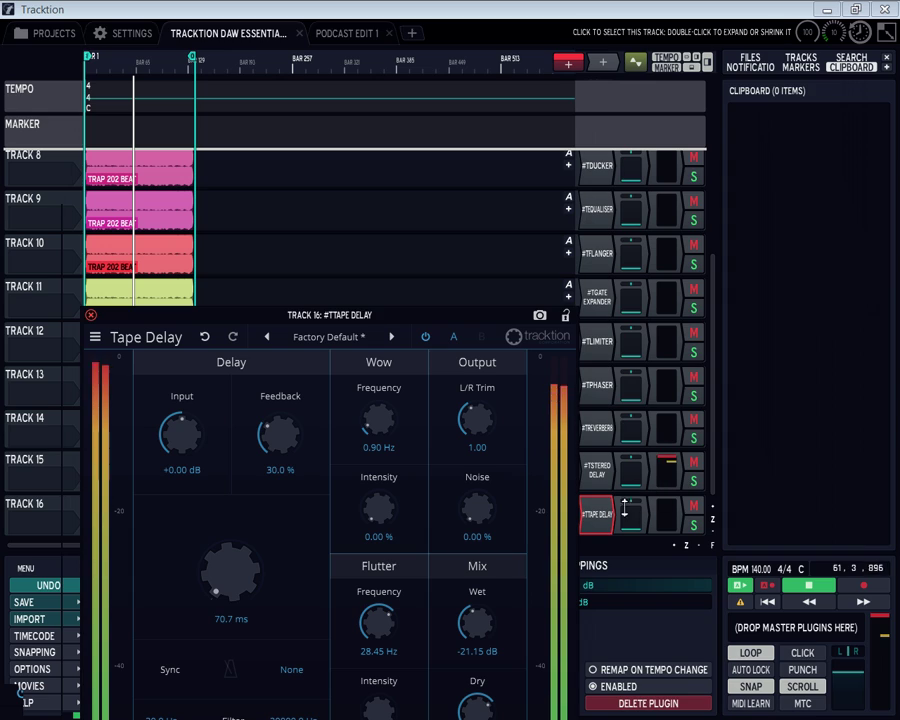
left_click(800, 585)
left_click(767, 601)
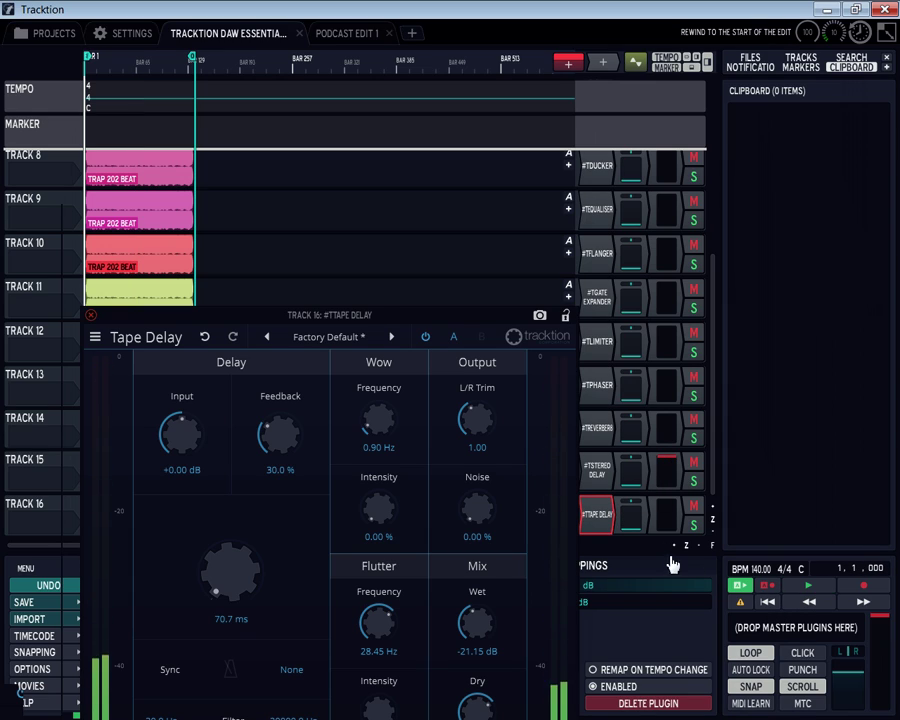
Step: Raise Track 16's volume to -3.21 dB and play the beat with its Tape Delay open
left_click_drag(631, 515, 618, 397)
double_click(598, 512)
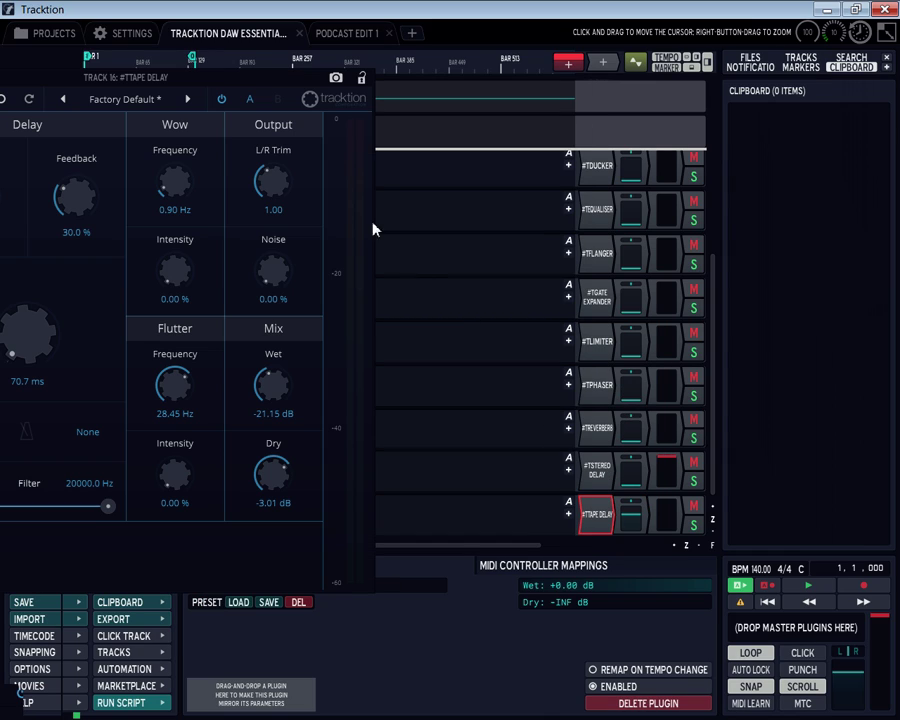
left_click_drag(80, 72, 306, 19)
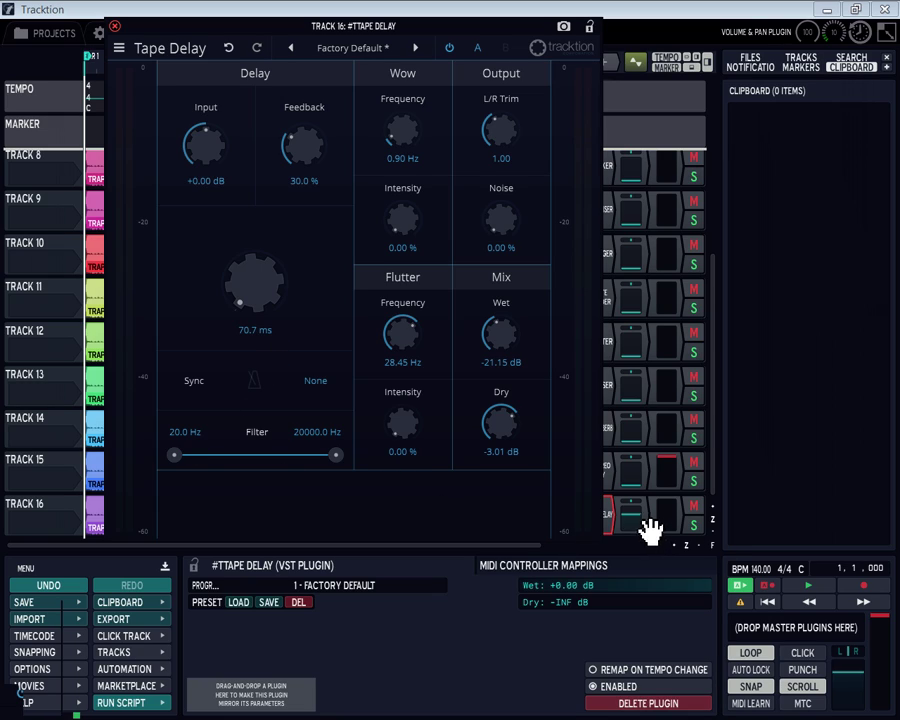
left_click(808, 585)
left_click(629, 517)
left_click_drag(629, 517, 631, 517)
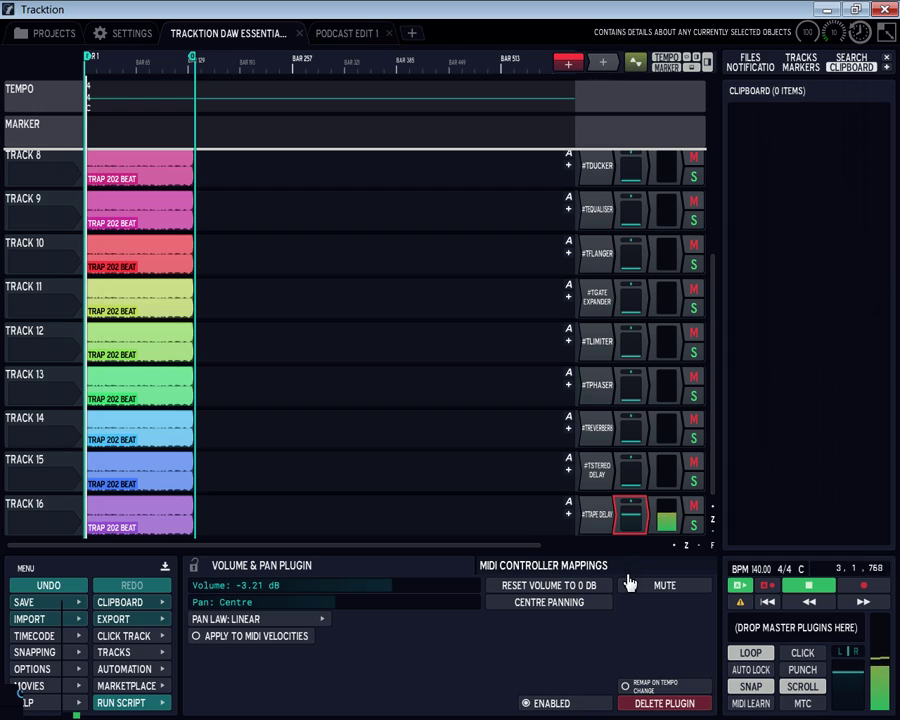
double_click(597, 516)
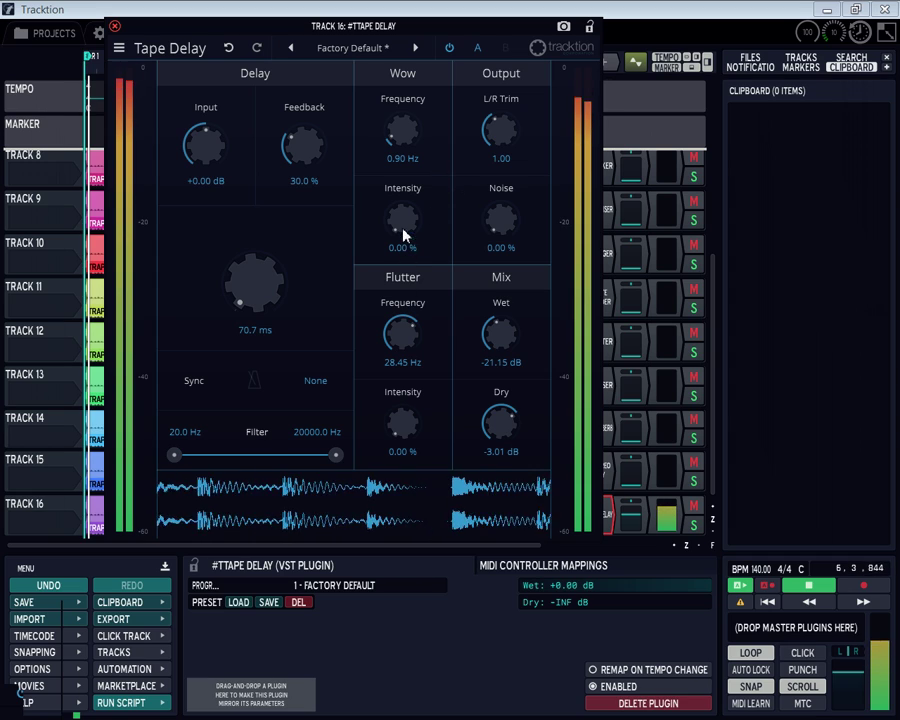
Step: Set the Tape Delay's wow frequency to 3.90 Hz and isolate the delayed signal with wet at +0.34 dB and dry at -INF dB
left_click_drag(398, 142, 398, 86)
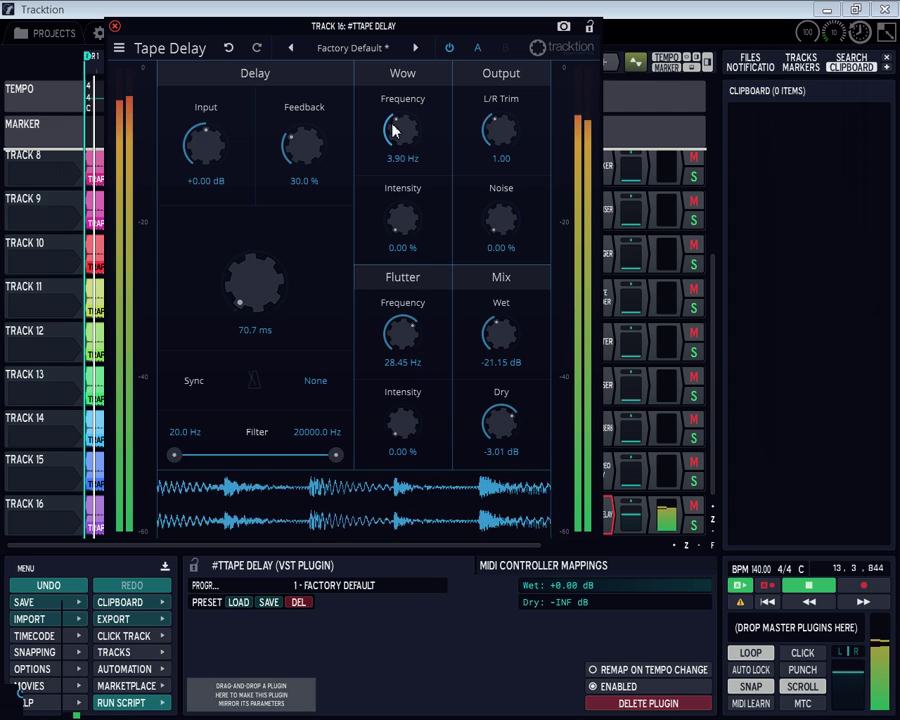
left_click_drag(498, 340, 512, 296)
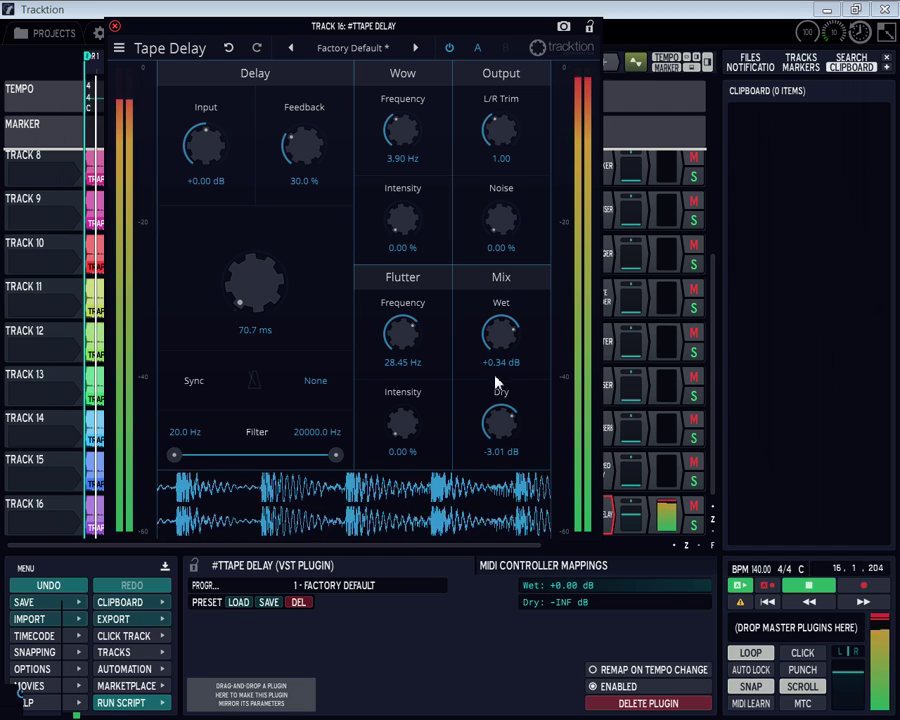
left_click_drag(496, 421, 496, 525)
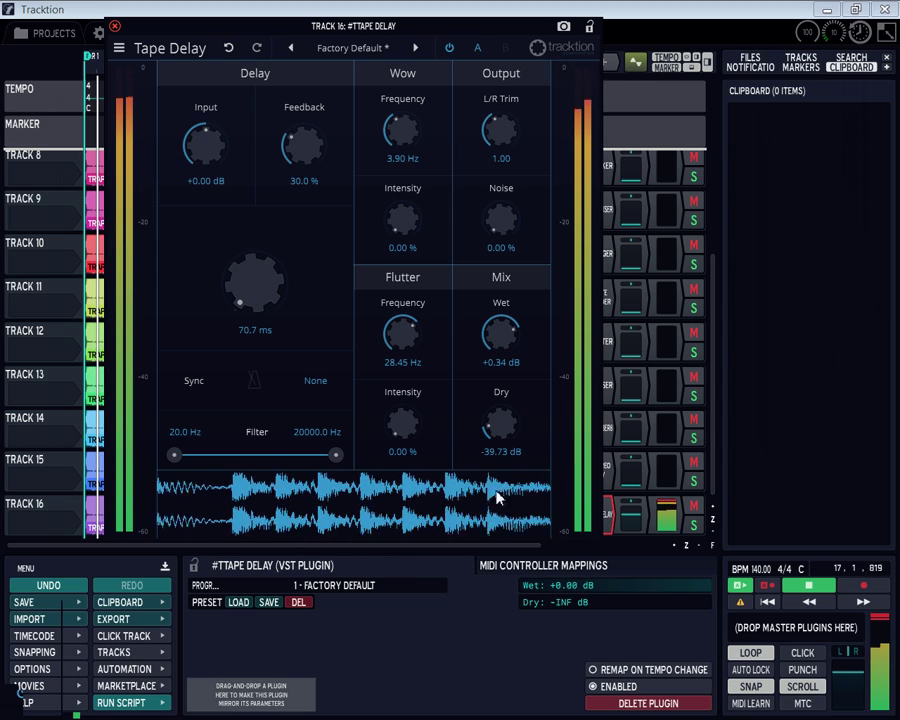
left_click_drag(494, 422, 490, 480)
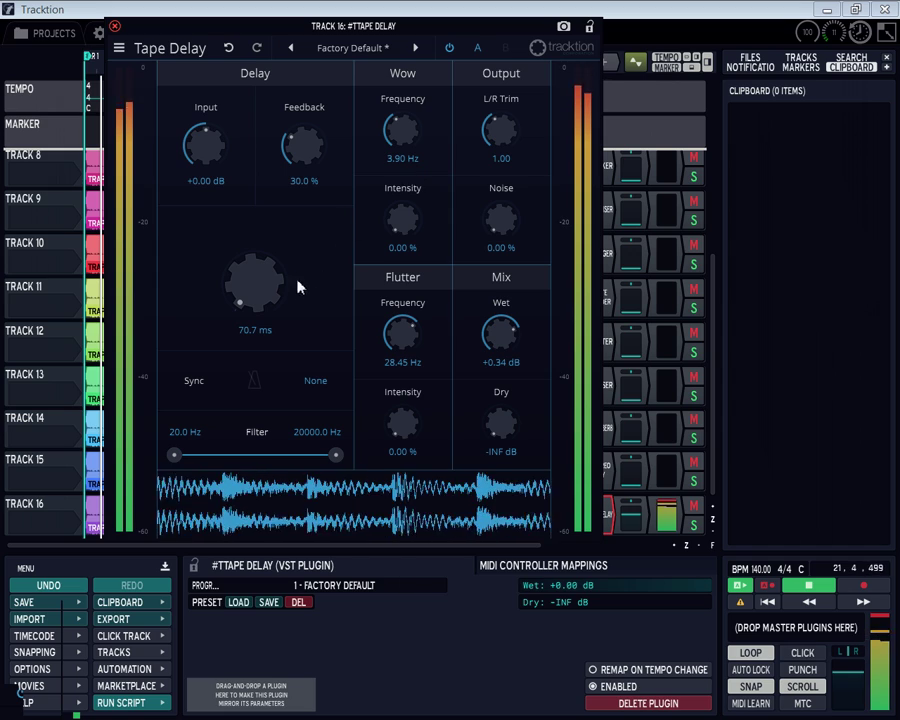
Step: Raise the Tape Delay's feedback to 83.0 % and ease it back to 74.5 % while the beat plays
left_click_drag(298, 156, 317, 112)
scroll(305, 149, "up", 3)
scroll(306, 146, "up", 2)
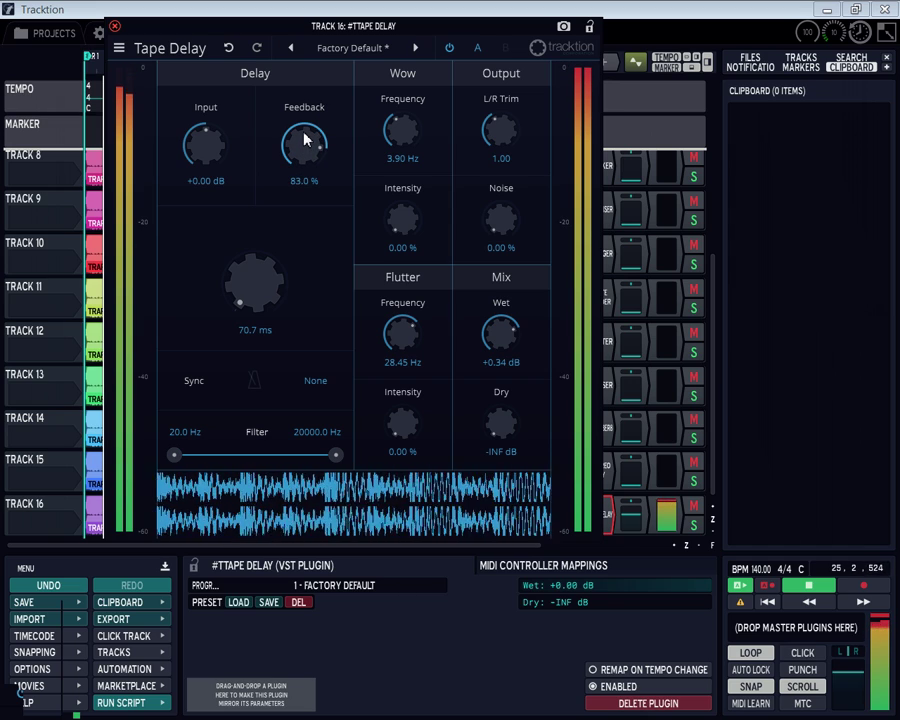
scroll(306, 143, "down", 4)
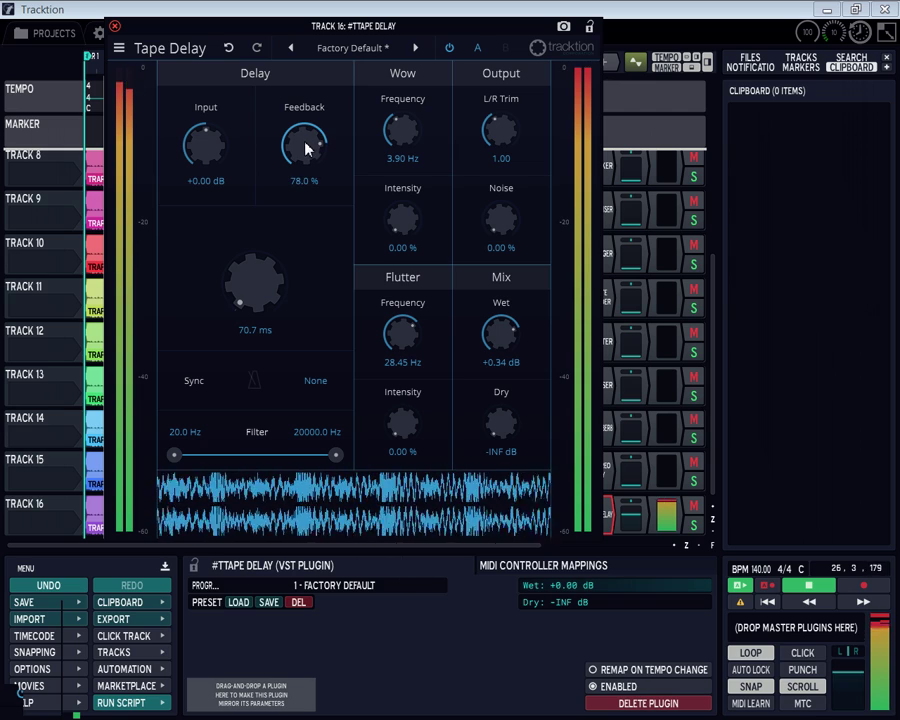
scroll(308, 152, "down", 1)
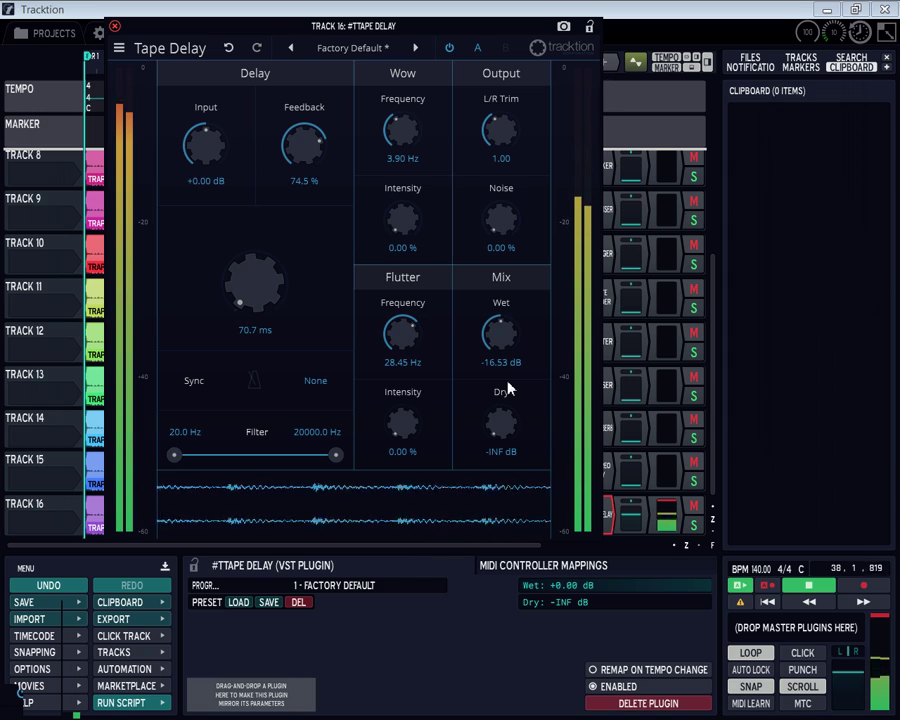
Step: Lower the Tape Delay's wet level to -19.25 dB and bring its dry level up to -21.71 dB
scroll(502, 336, "down", 1)
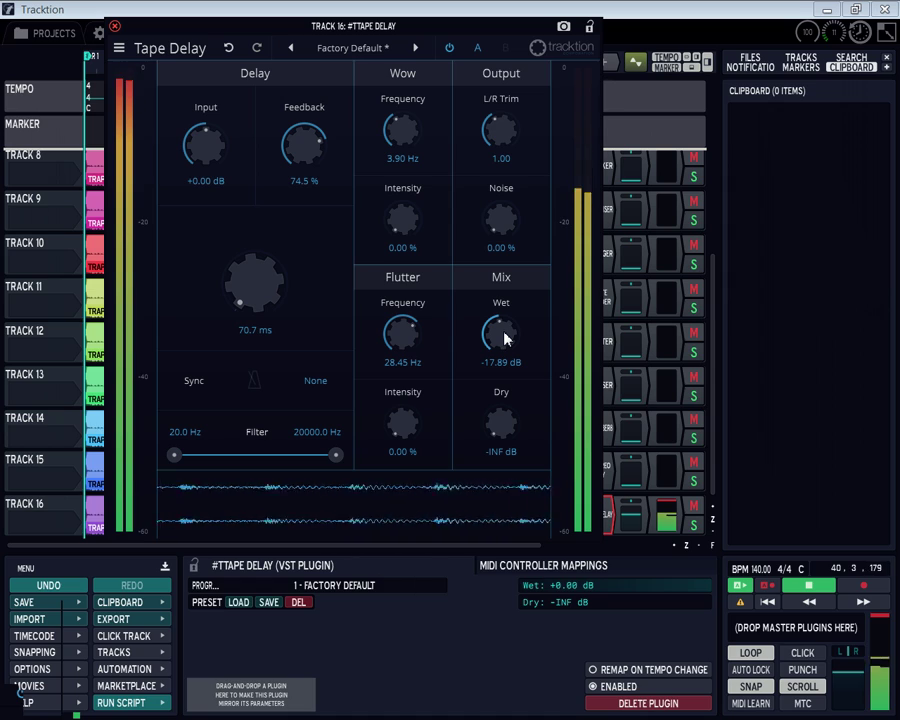
scroll(505, 338, "down", 1)
scroll(504, 338, "down", 1)
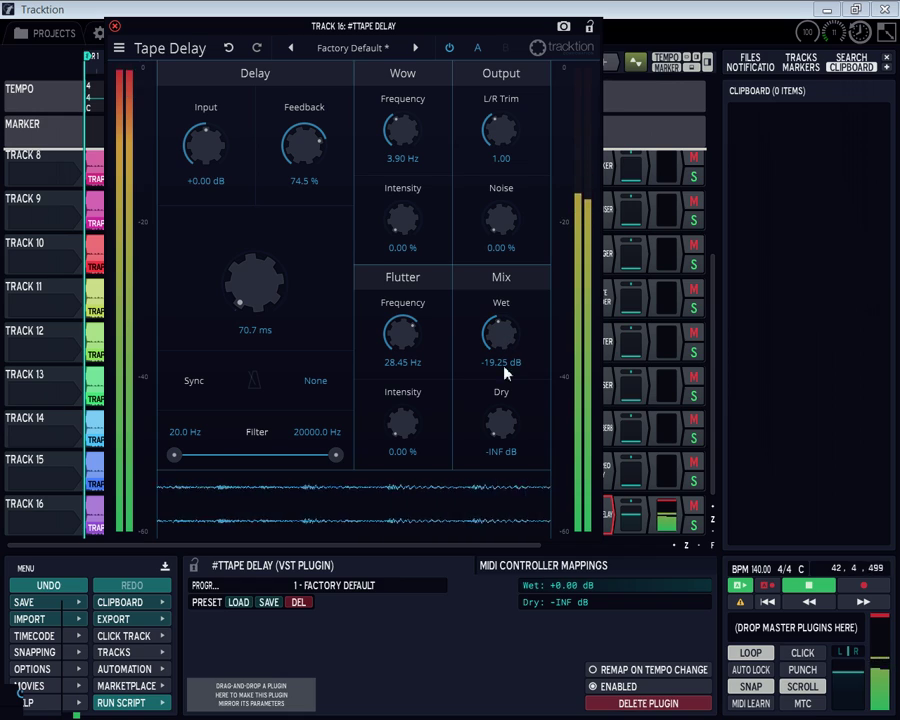
mouse_move(500, 424)
left_mouse_down()
mouse_move(526, 326)
mouse_move(524, 370)
mouse_move(500, 447)
mouse_move(498, 436)
left_mouse_up()
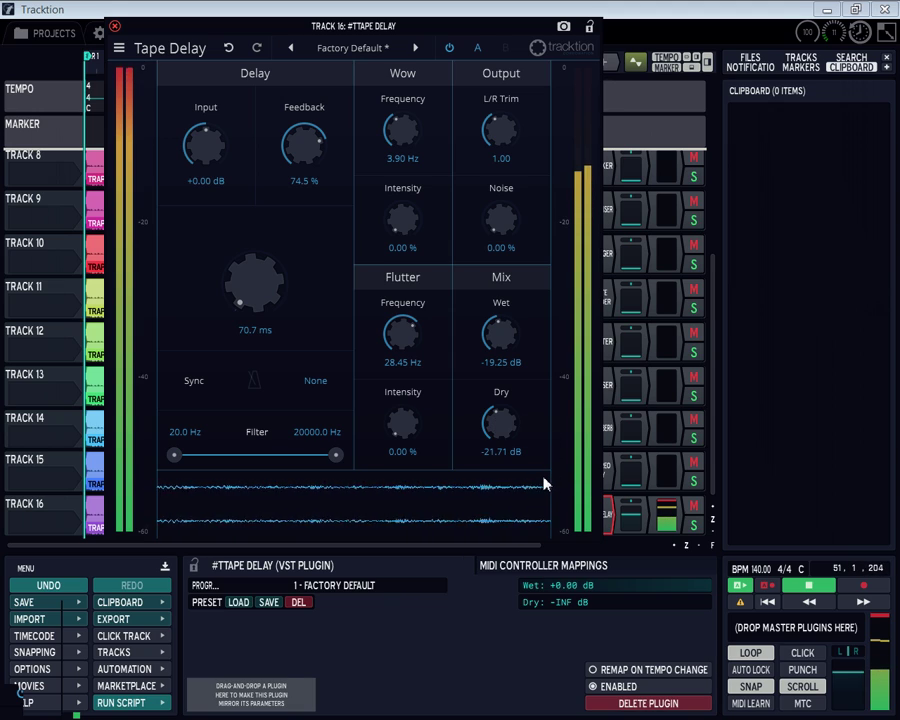
Step: Rebalance the Tape Delay's mix with the wet level at -29.31 dB and the dry level at +1.14 dB
scroll(500, 345, "up", 4)
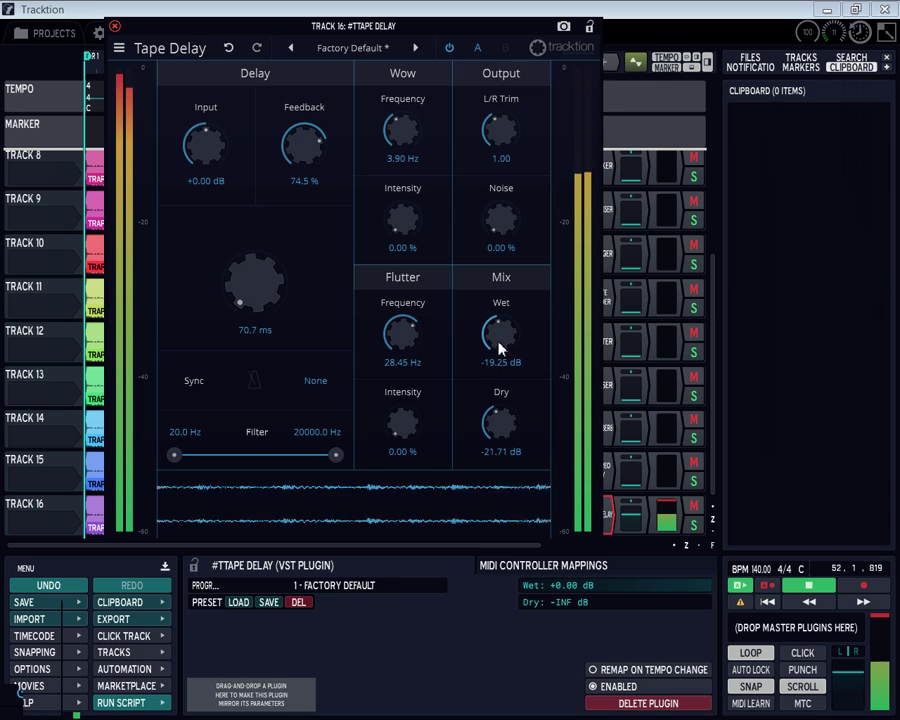
scroll(502, 341, "up", 2)
scroll(496, 350, "down", 6)
scroll(489, 425, "up", 1)
scroll(490, 425, "up", 7)
scroll(501, 347, "down", 1)
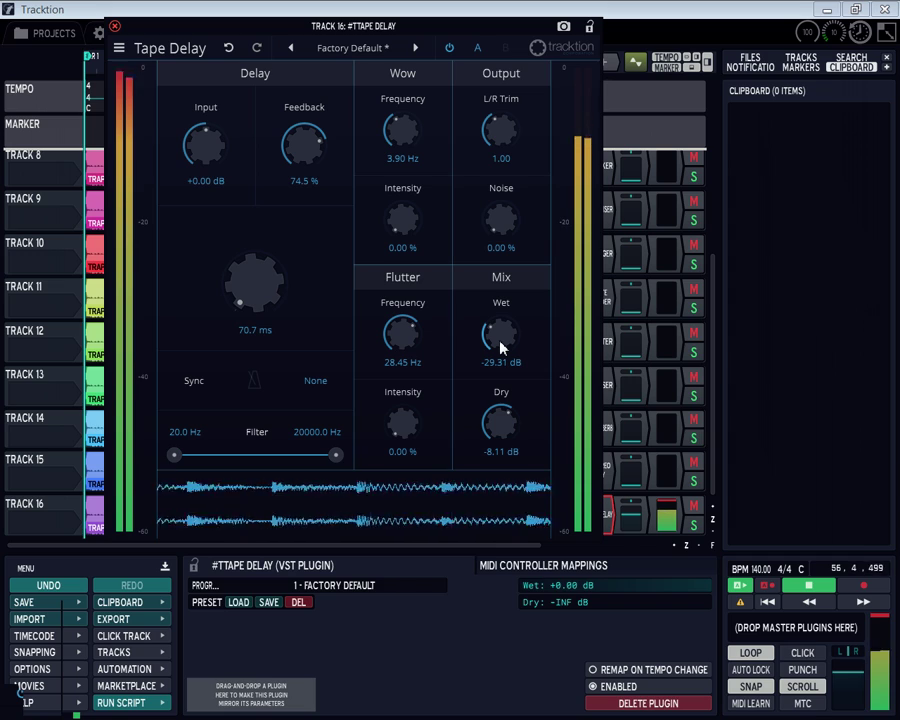
scroll(502, 428, "up", 2)
scroll(502, 428, "up", 3)
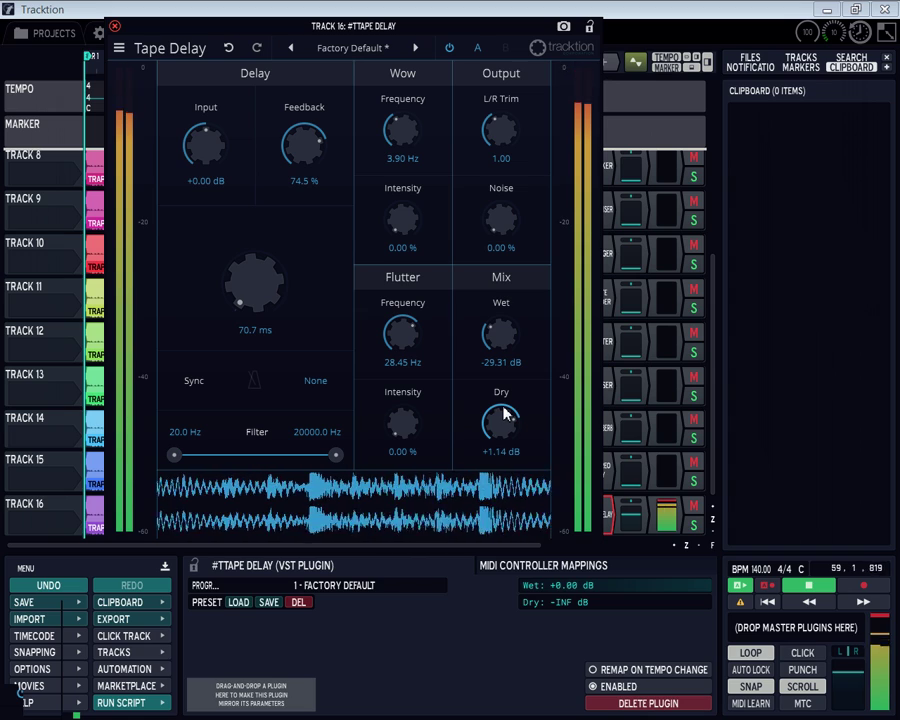
Step: Set the Tape Delay's dry level to -1.31 dB and settle its wet level at -24.69 dB
scroll(503, 418, "down", 2)
scroll(504, 338, "up", 2)
scroll(505, 318, "up", 4)
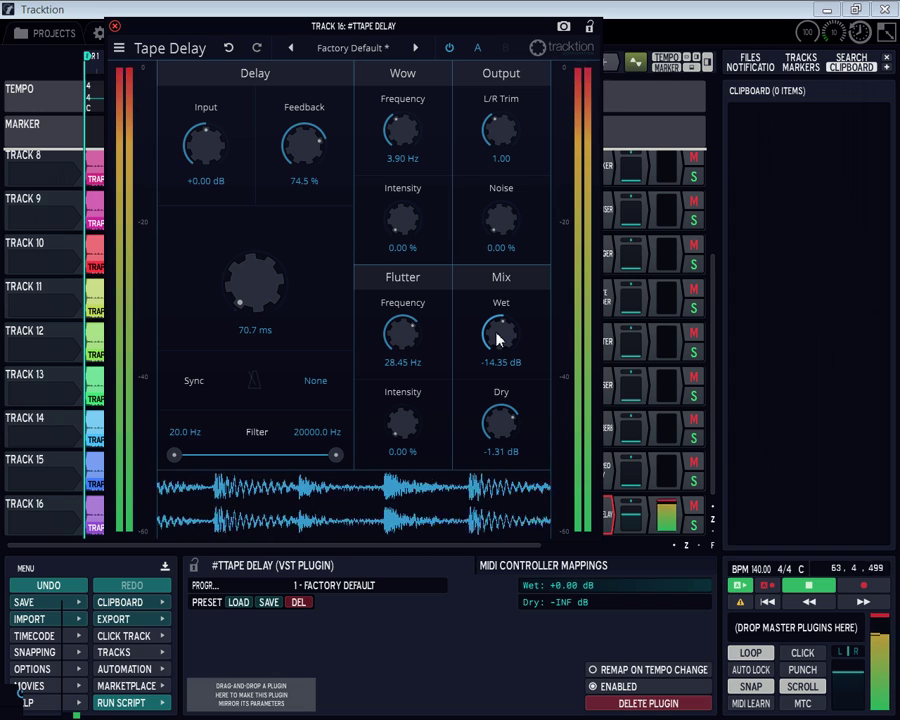
left_click_drag(500, 340, 496, 336)
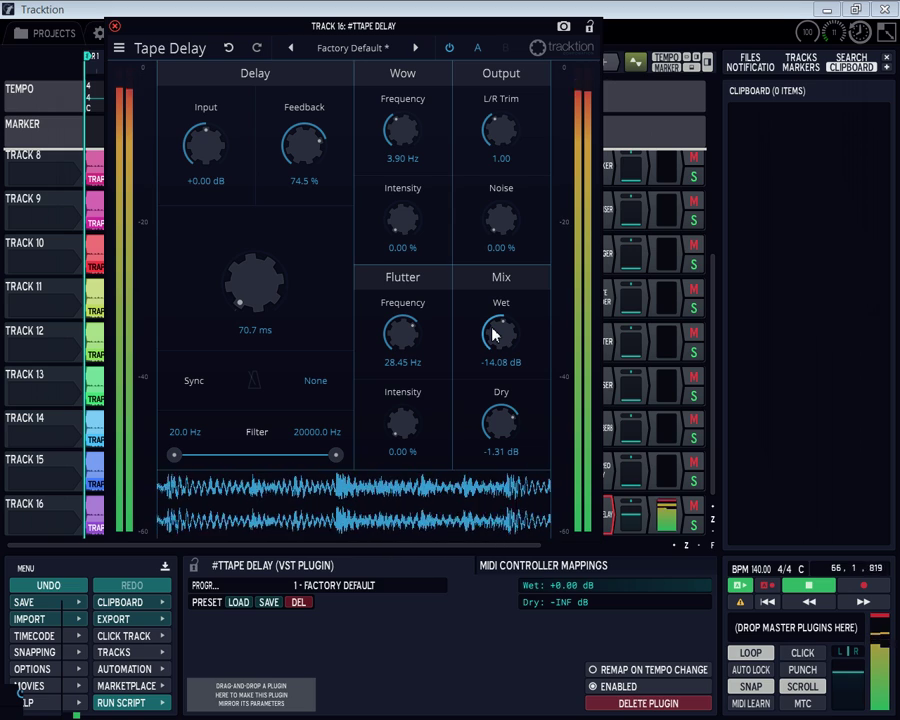
left_click_drag(493, 334, 504, 370)
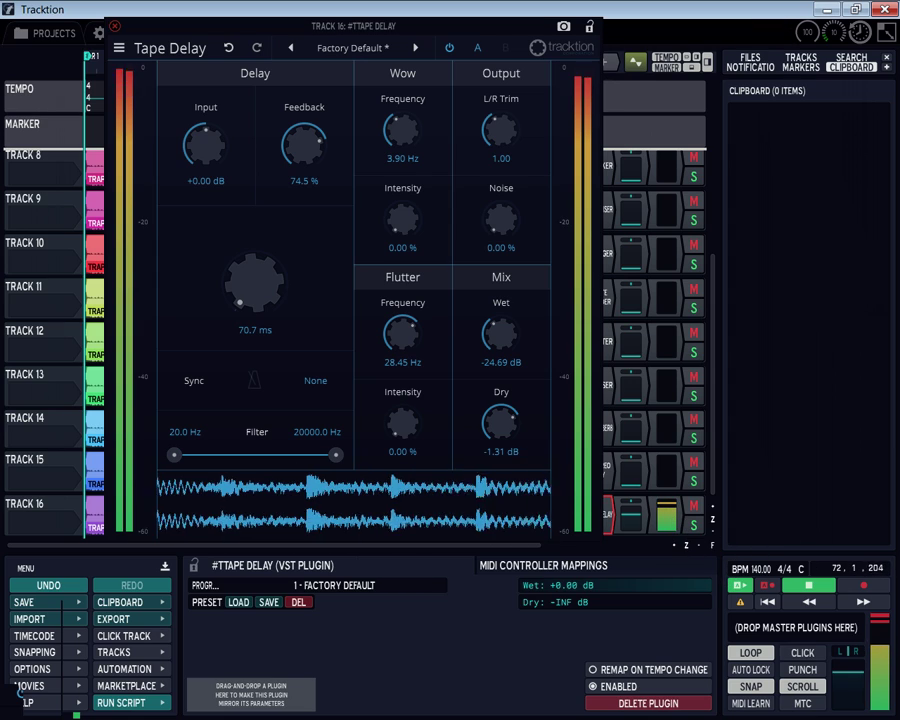
Step: Stop playback and close Track 16's Tape Delay window
left_click(787, 588)
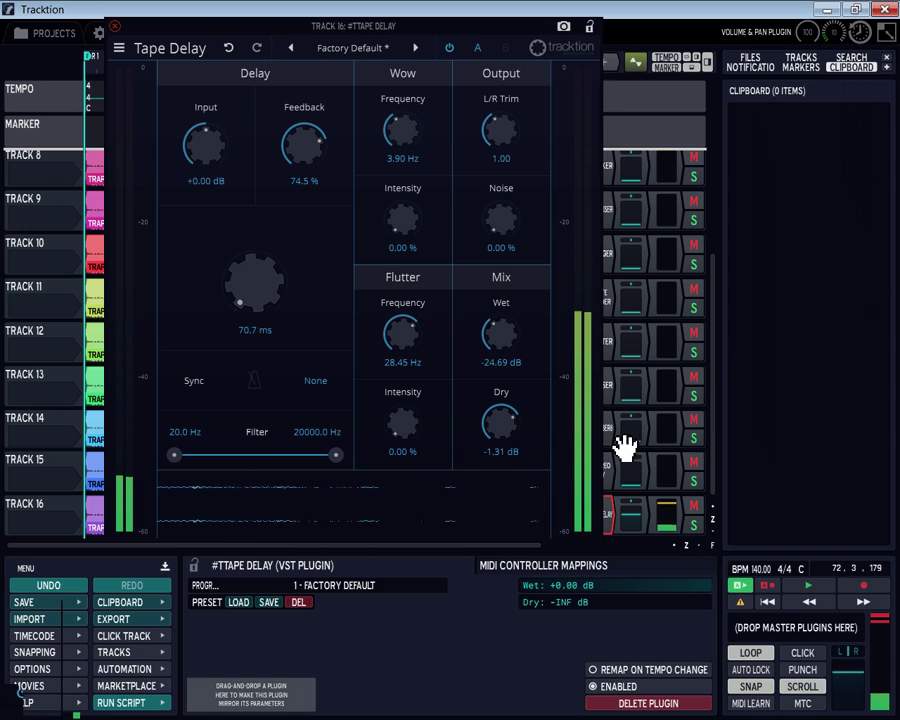
left_click_drag(339, 21, 339, 24)
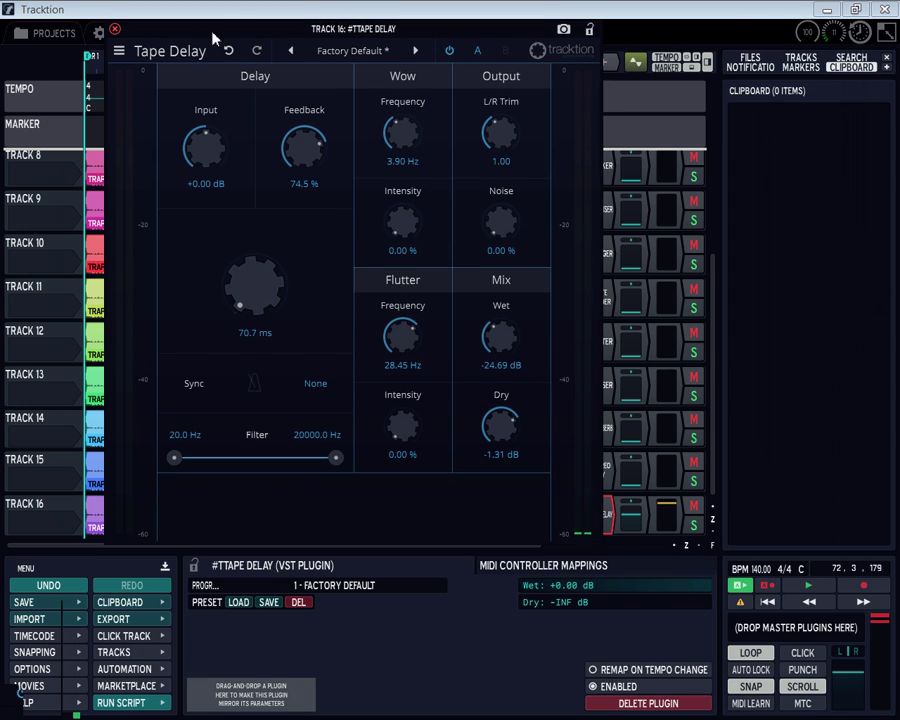
left_click(115, 29)
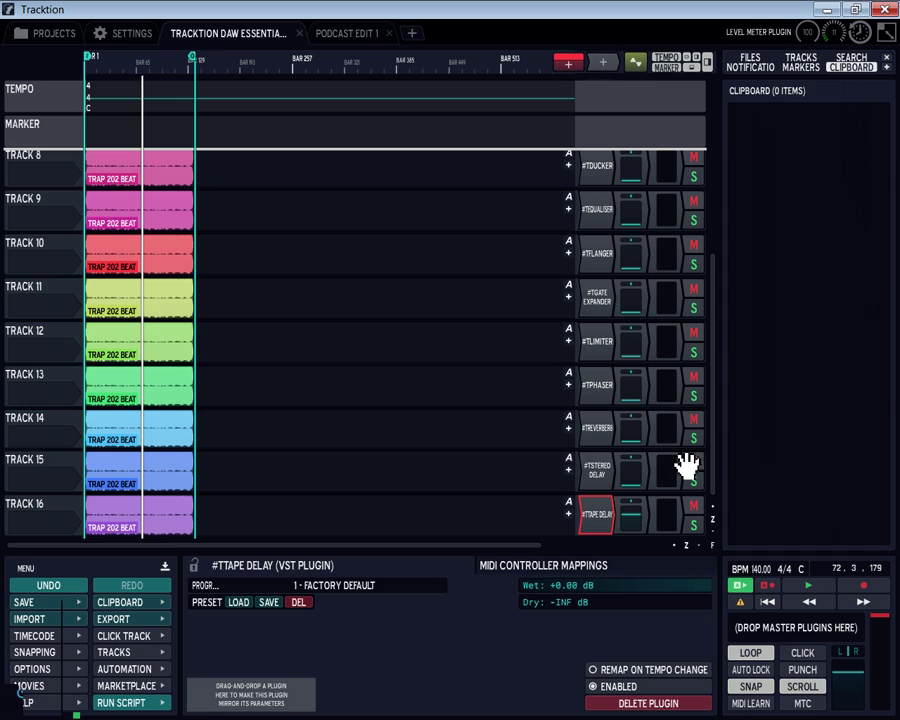
Step: Review the plugin tracks from Track 1 to Track 16, briefly opening and closing Track 1's Auto Filter
left_click_drag(713, 474, 713, 288)
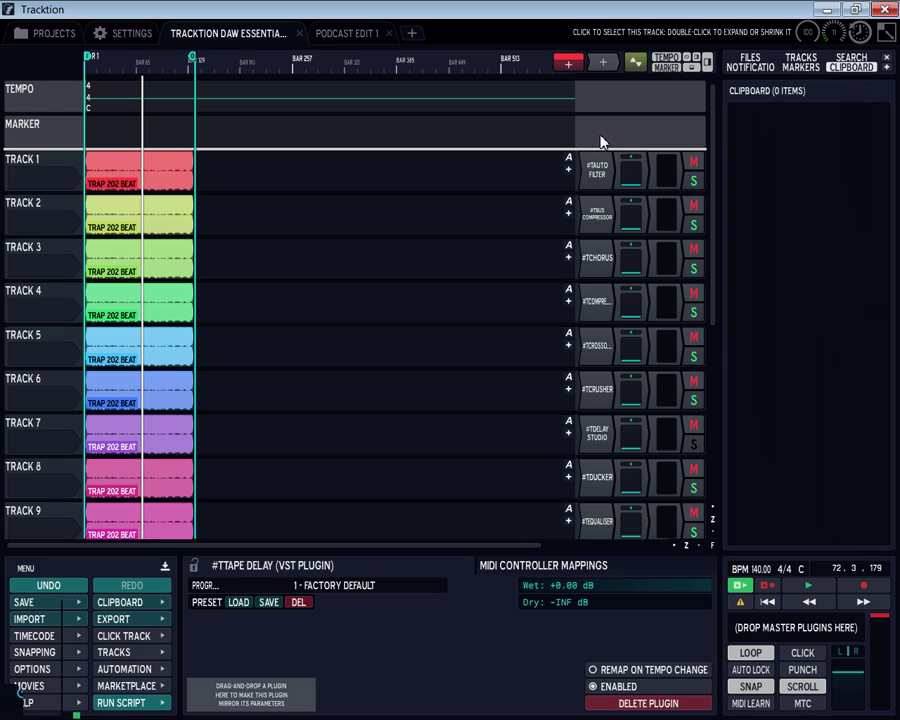
double_click(603, 168)
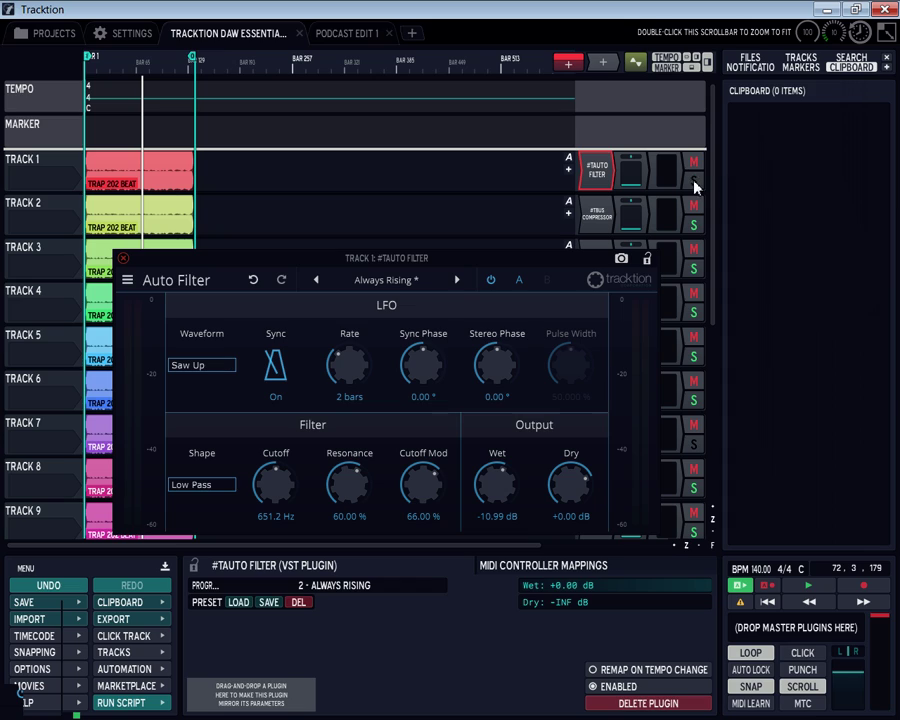
scroll(716, 320, "down", 5)
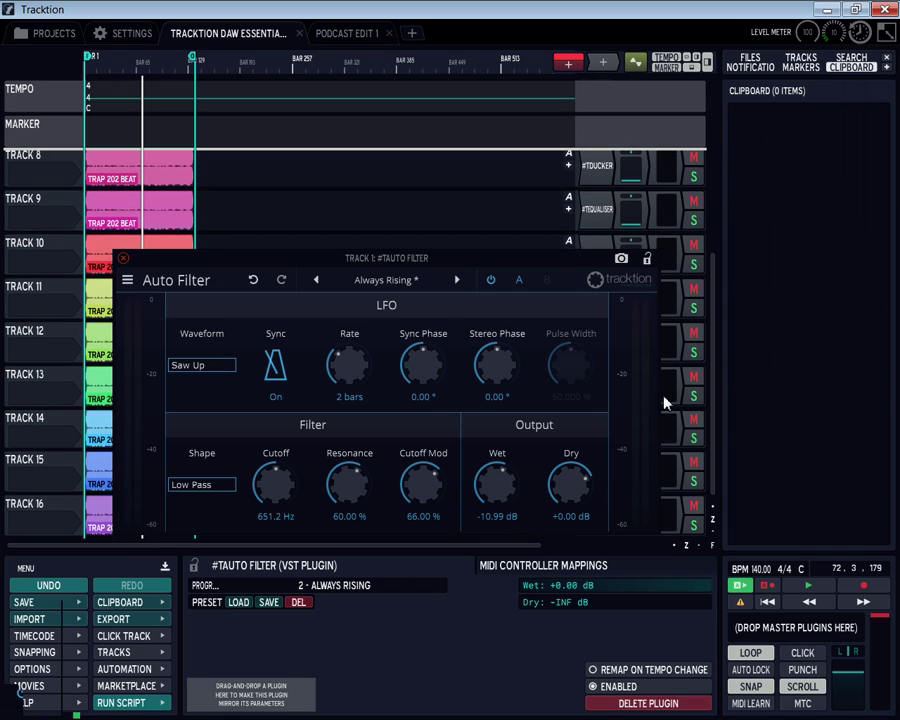
left_click(123, 258)
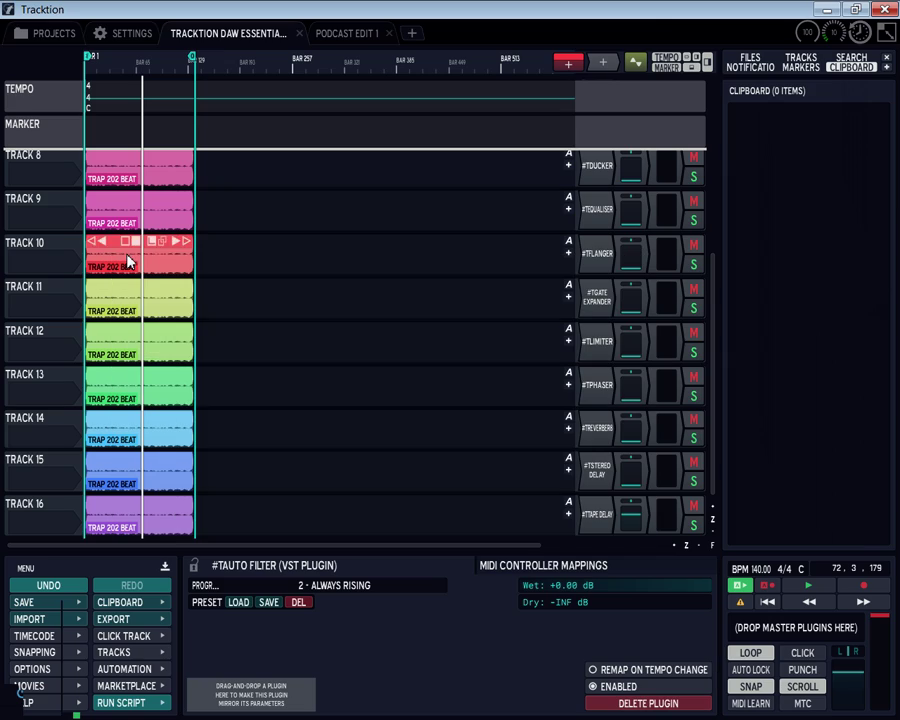